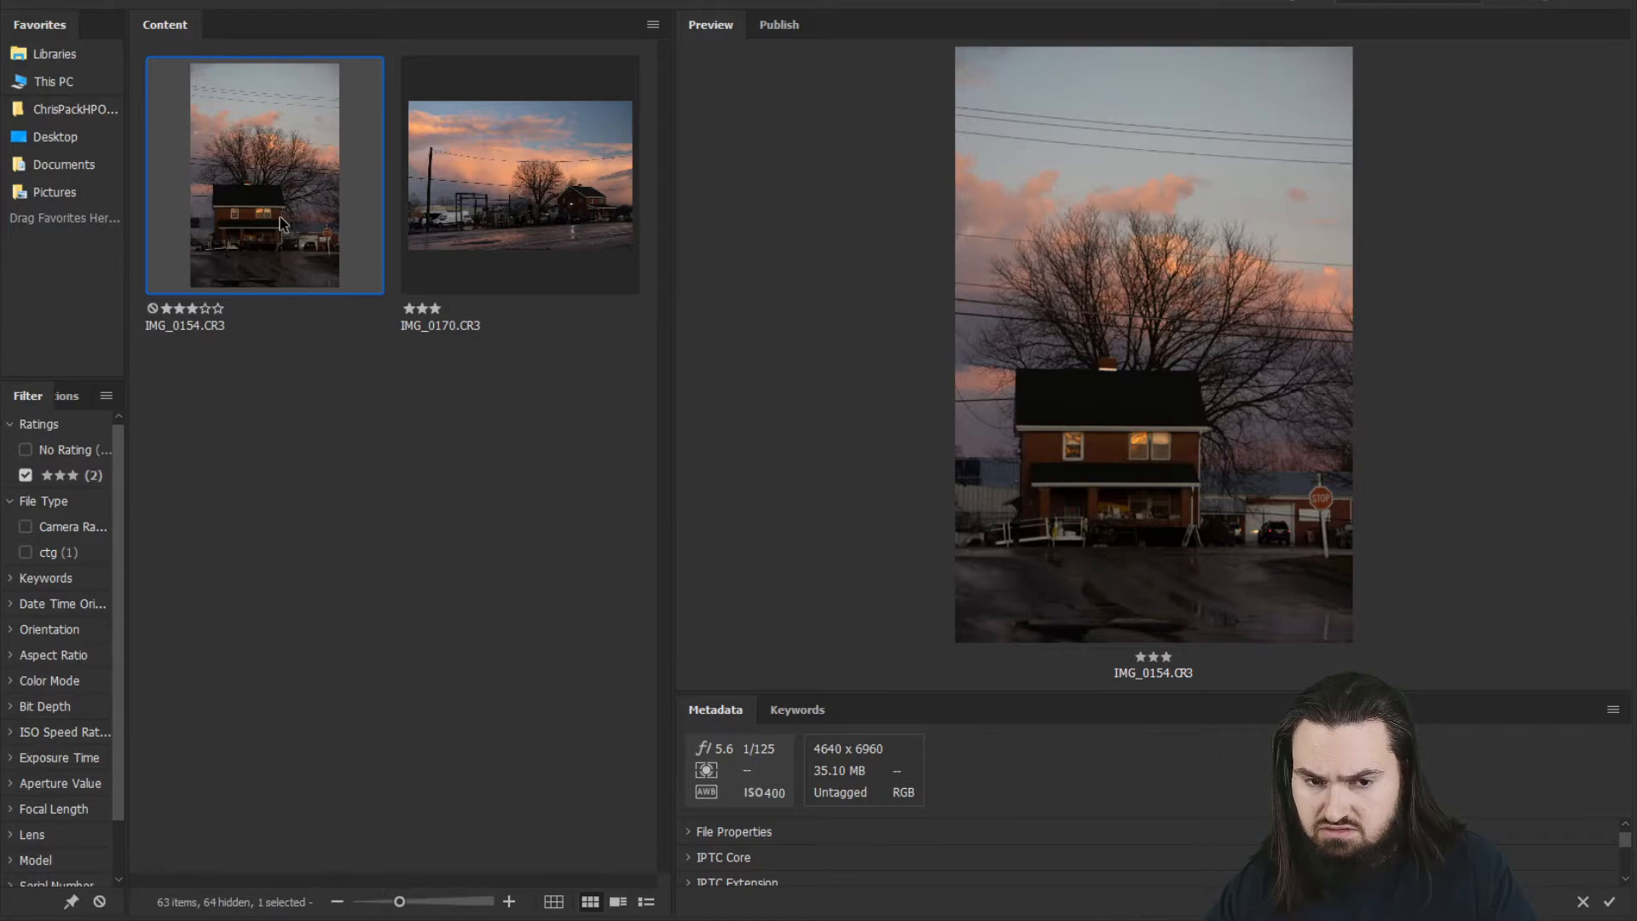
# Step: Compare the two three-star photos, checking the tree's detail up close, and open IMG_0154.CR3 in Camera Raw
pyautogui.press('Right')
pyautogui.press('Left')
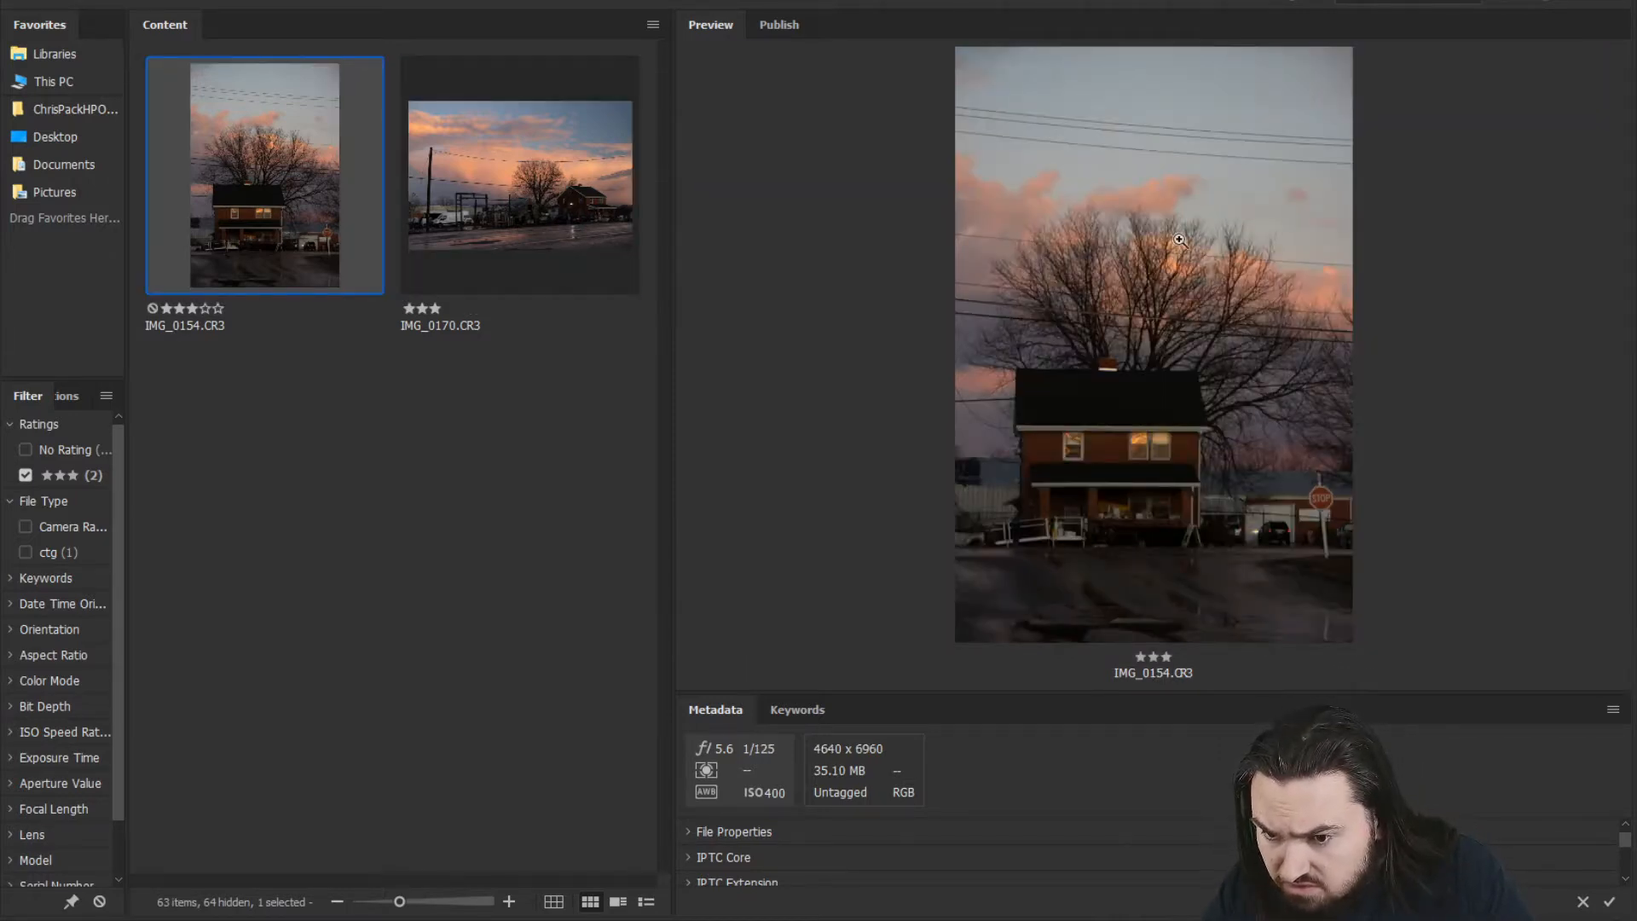
pyautogui.click(1159, 341)
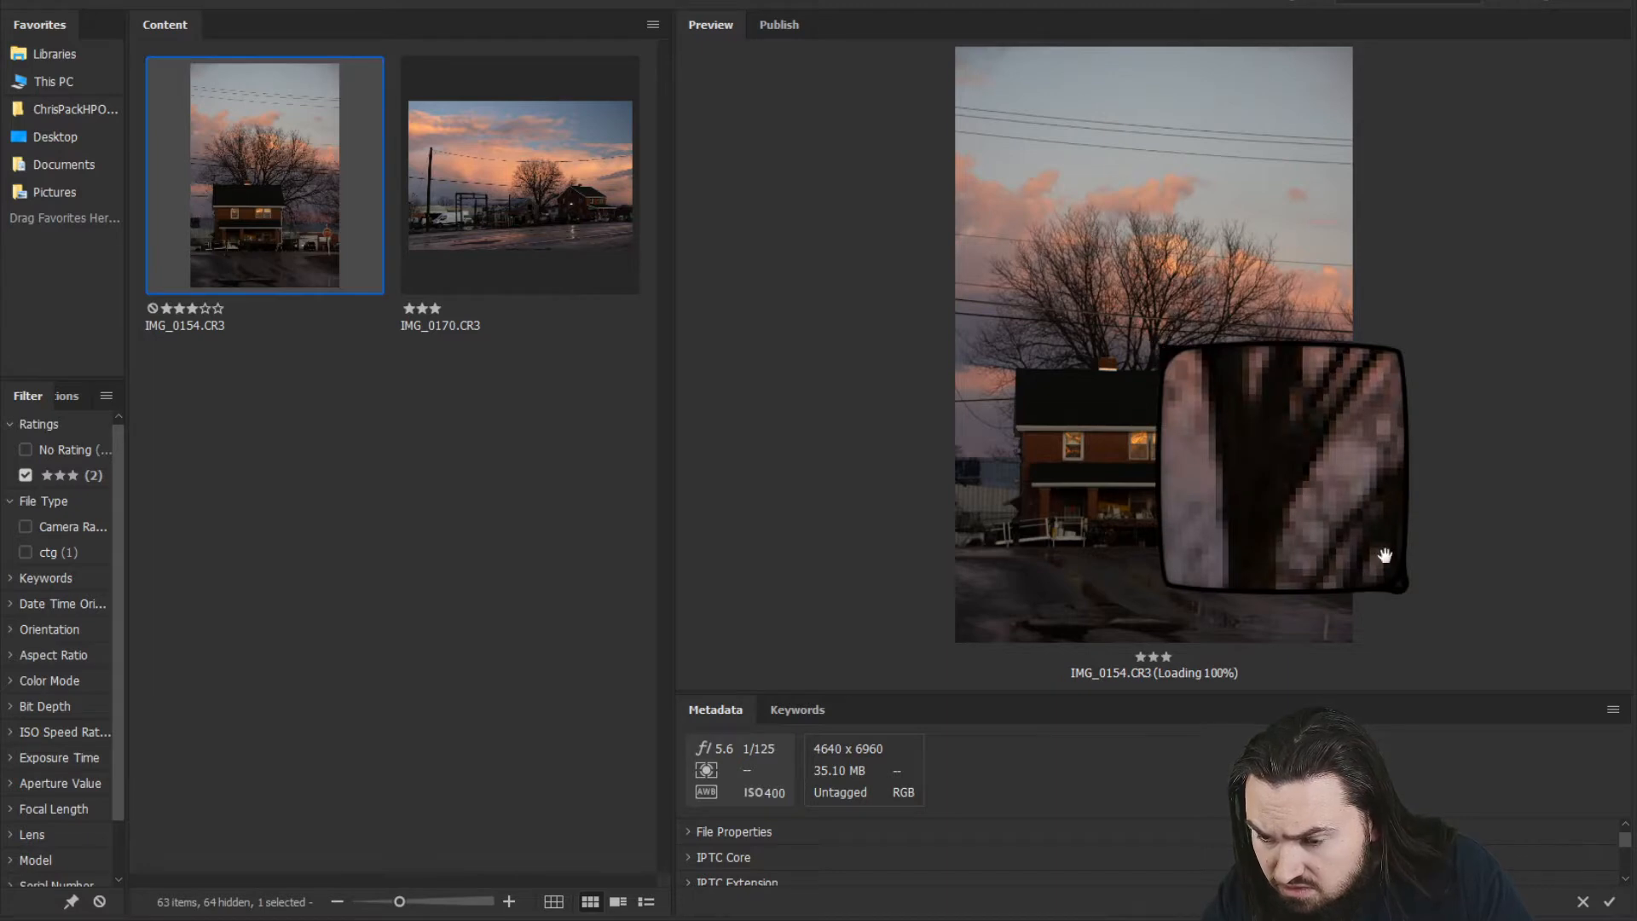
pyautogui.click(1400, 586)
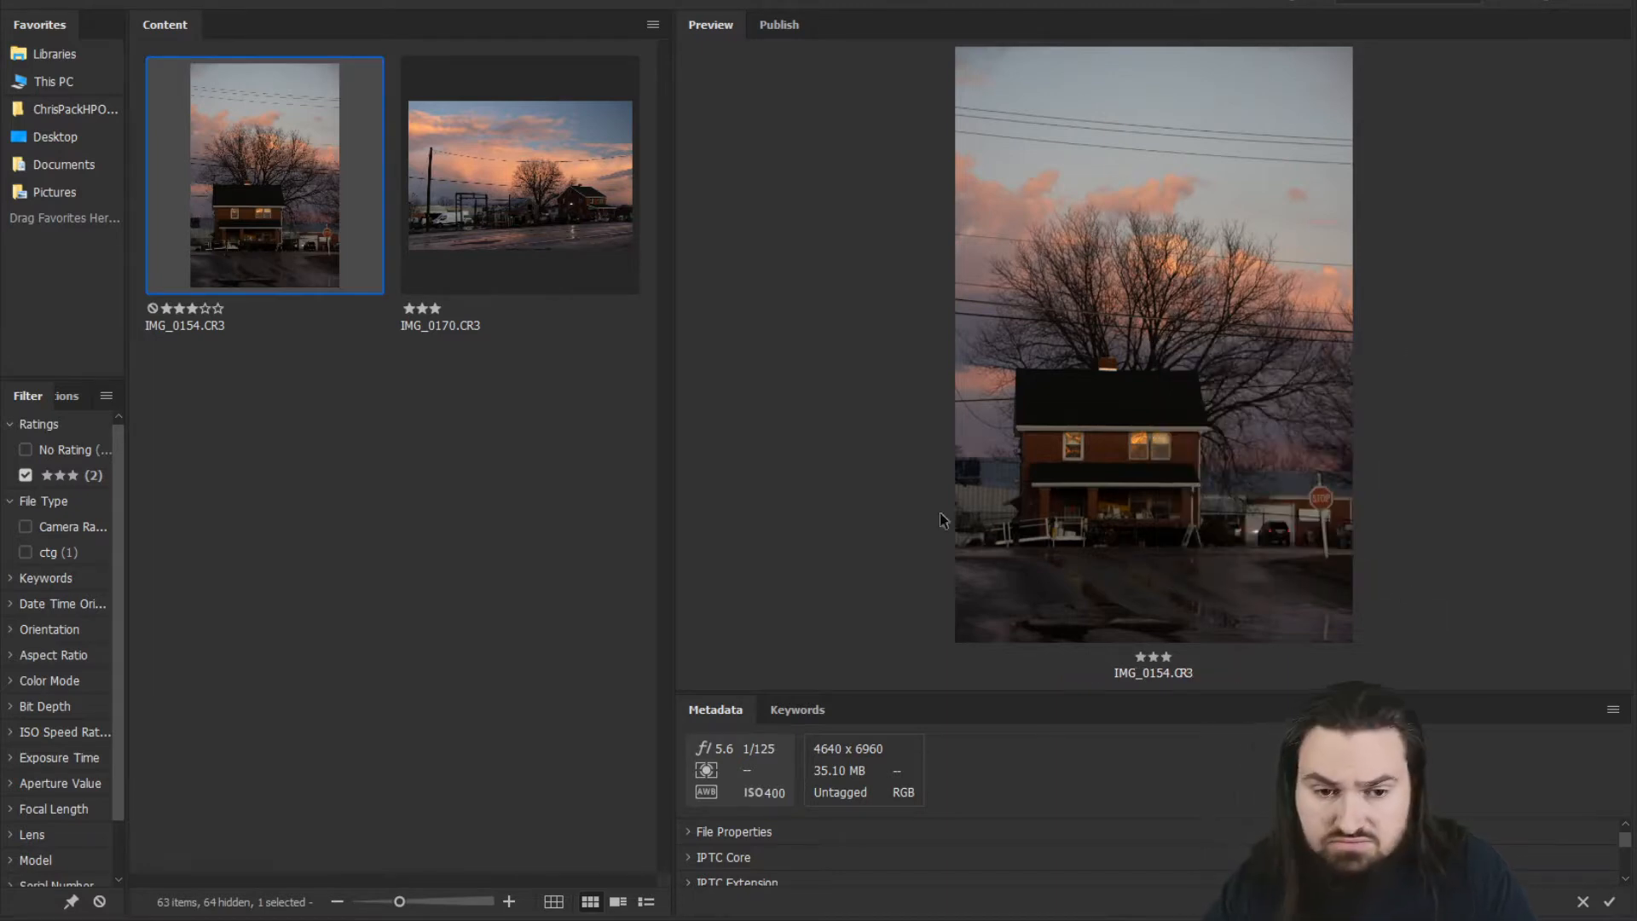
pyautogui.click(515, 195)
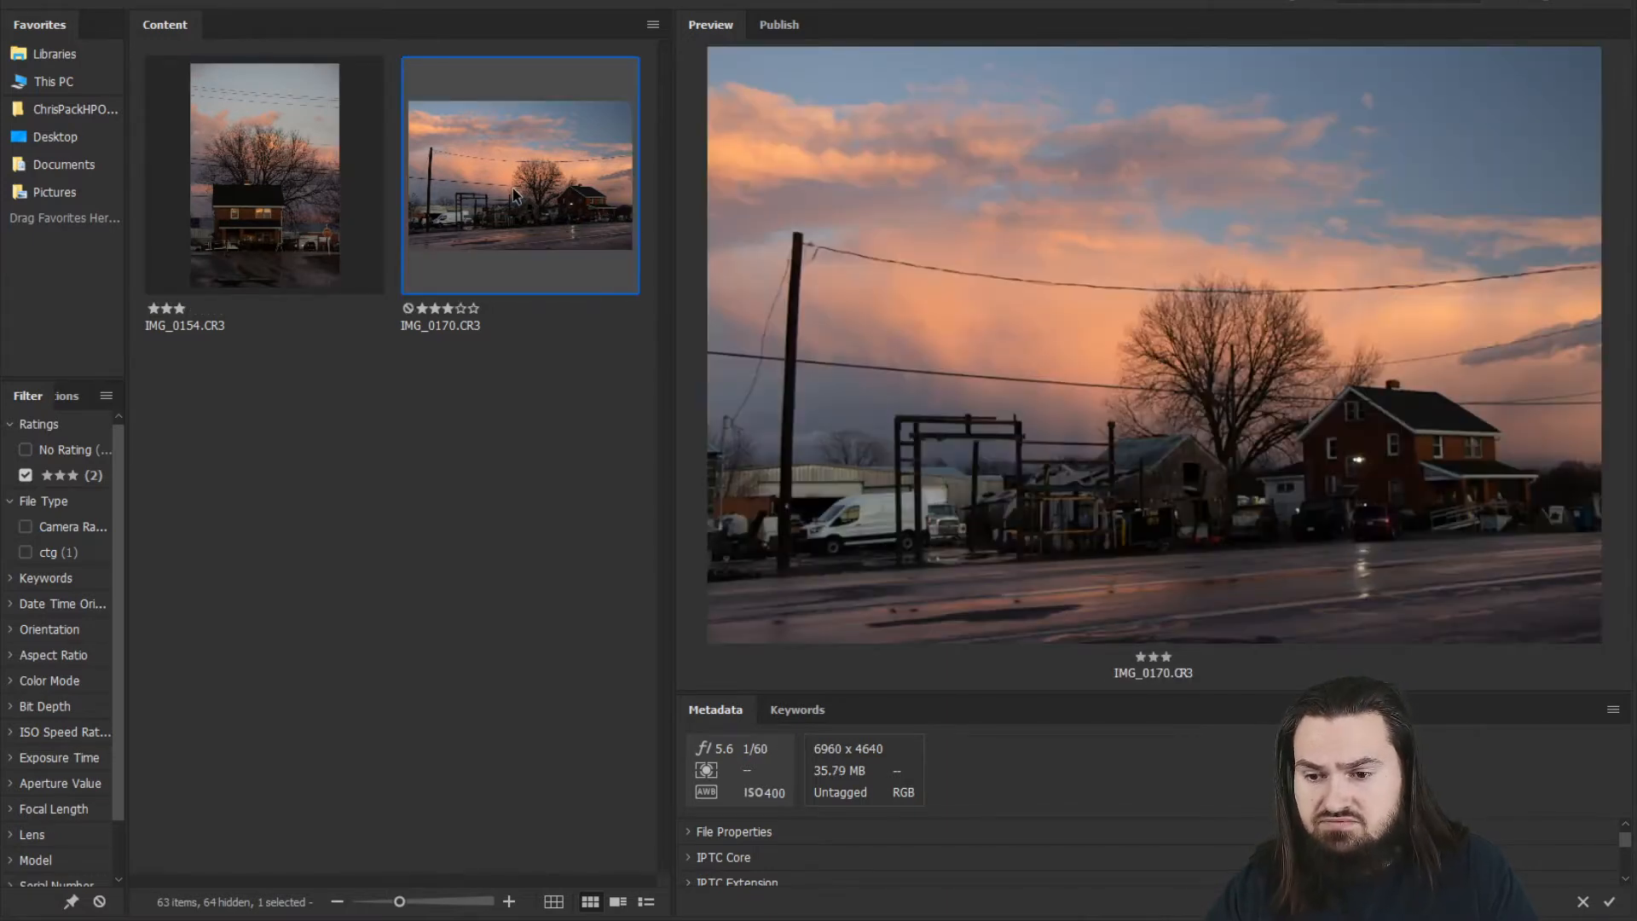
pyautogui.click(239, 179)
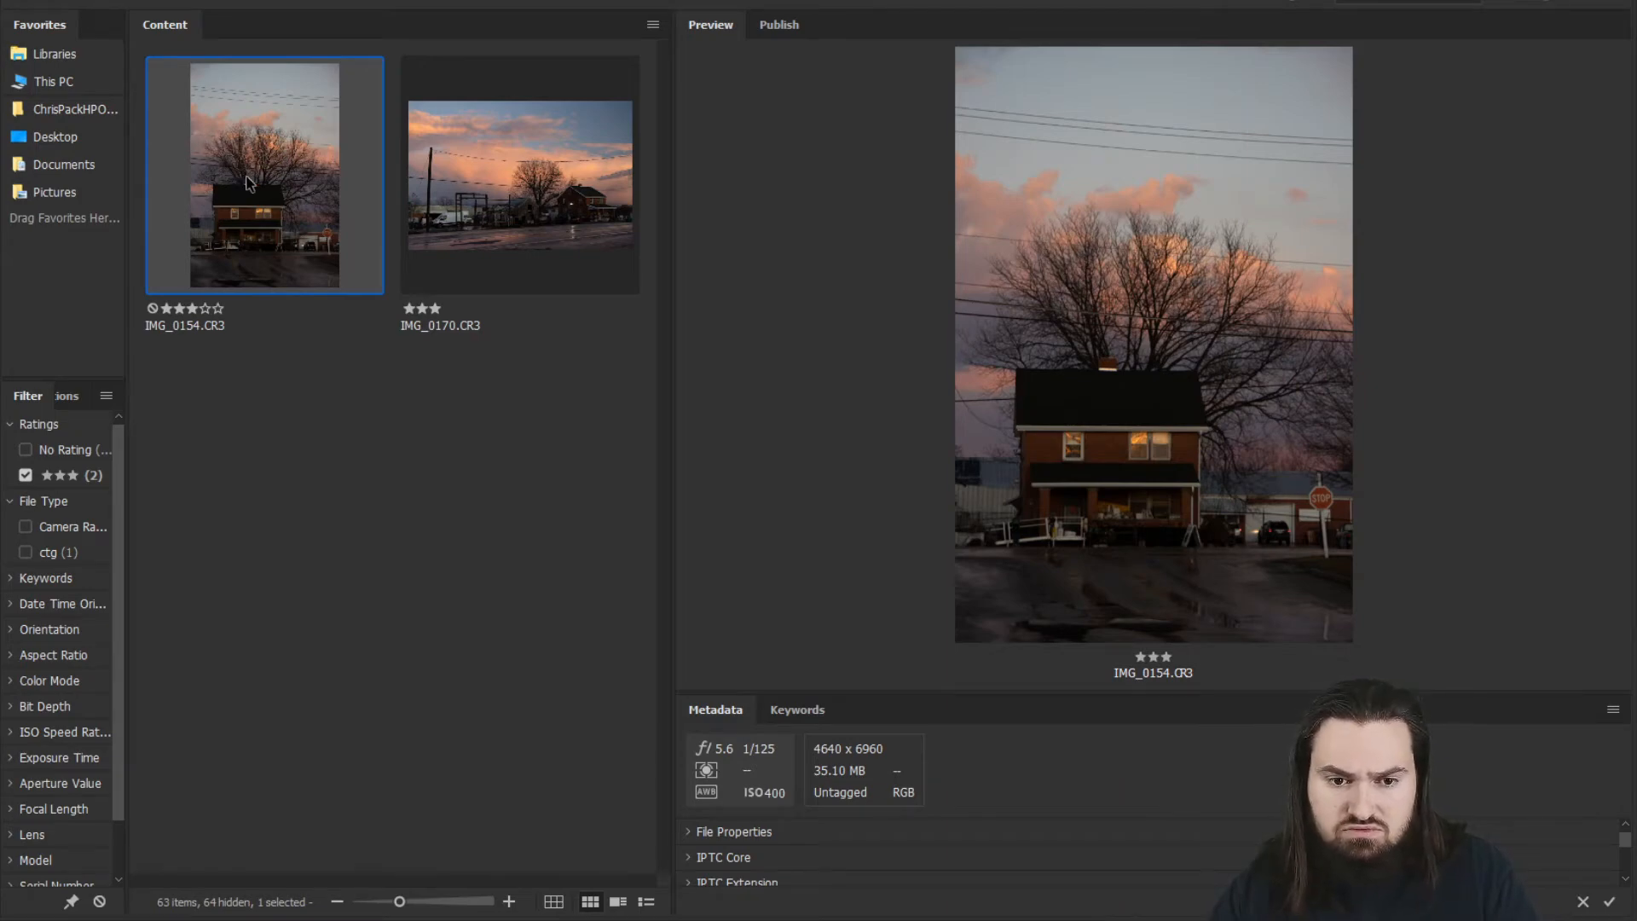
pyautogui.hotkey('ctrl', 'r')
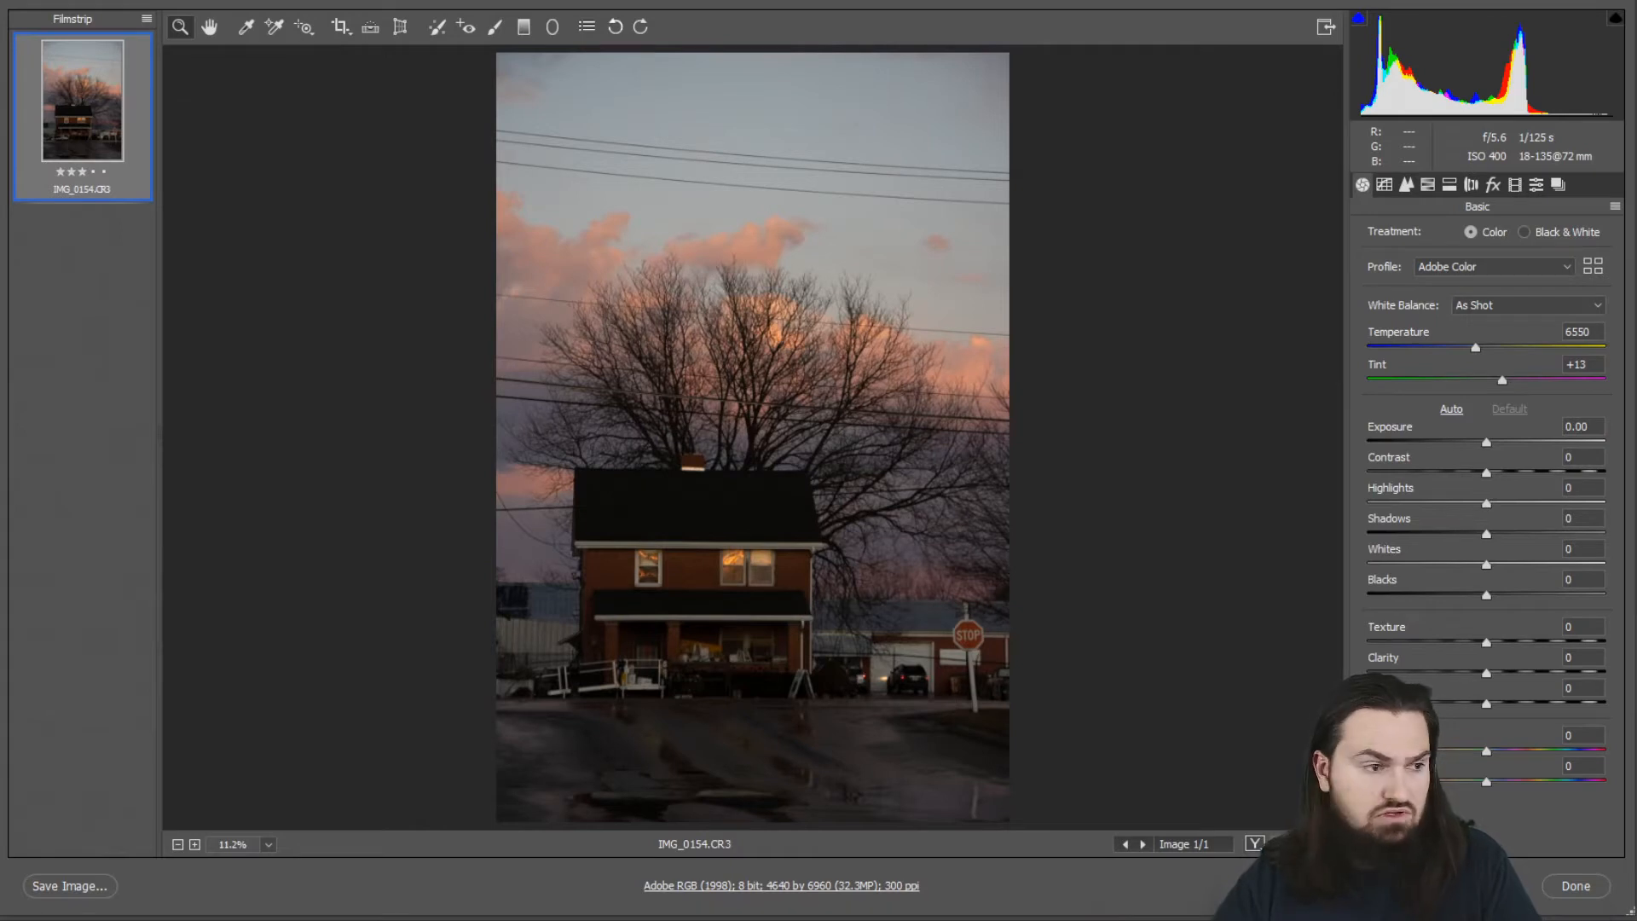
# Step: Take the Camera Raw window out of full screen and adjust its size and position
pyautogui.press('f')
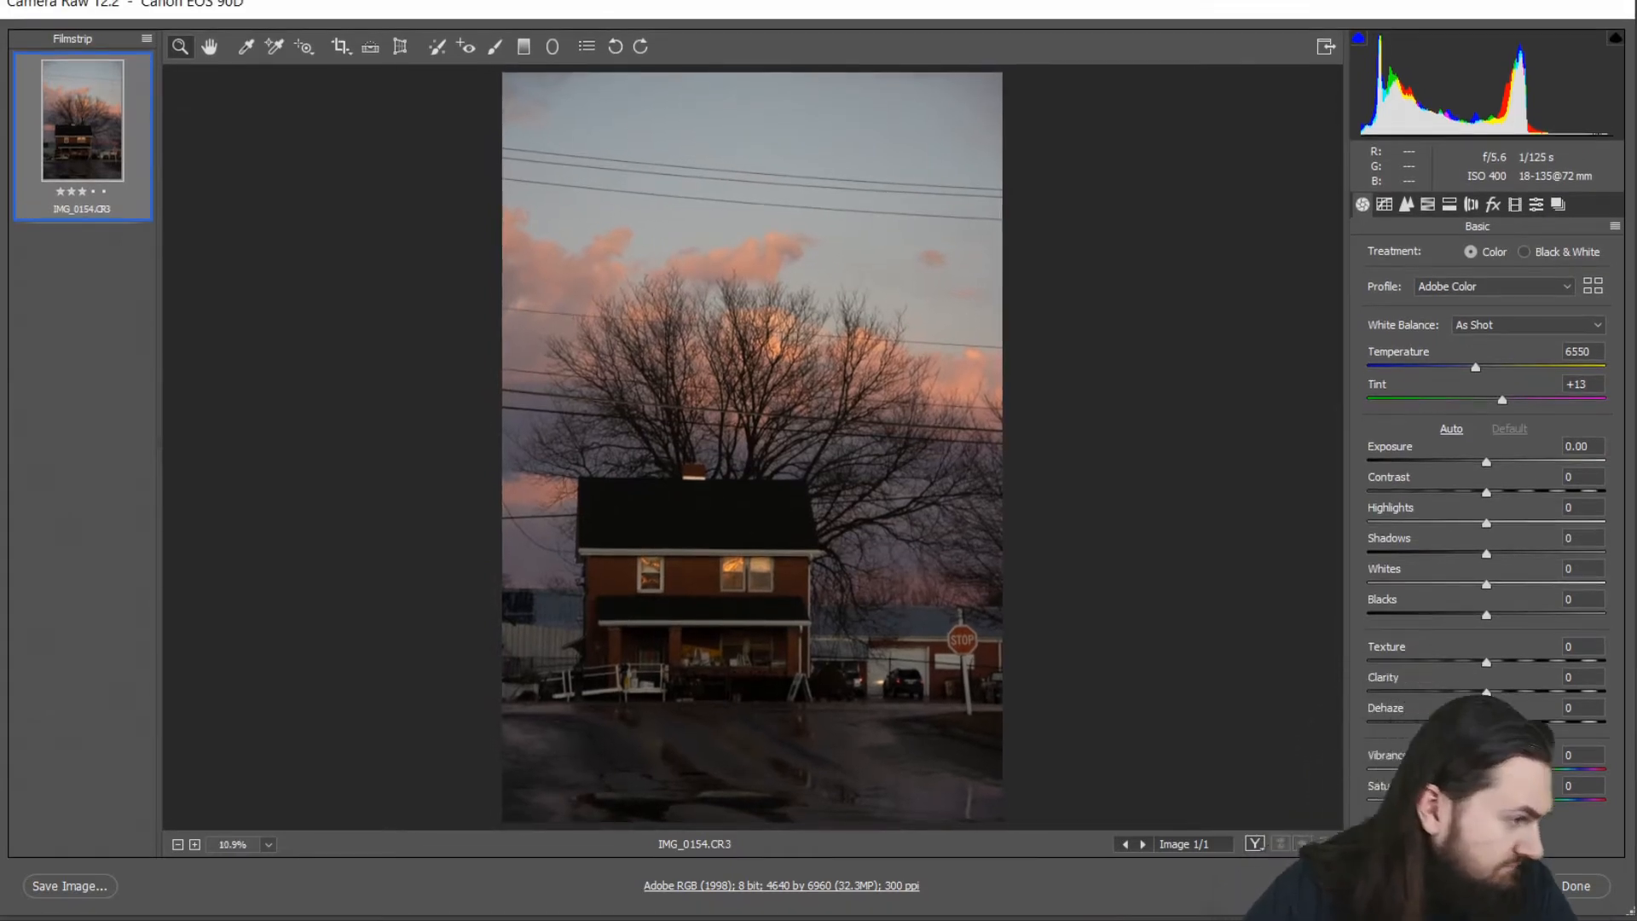
pyautogui.moveTo(362, 0); pyautogui.dragTo(363, 6)
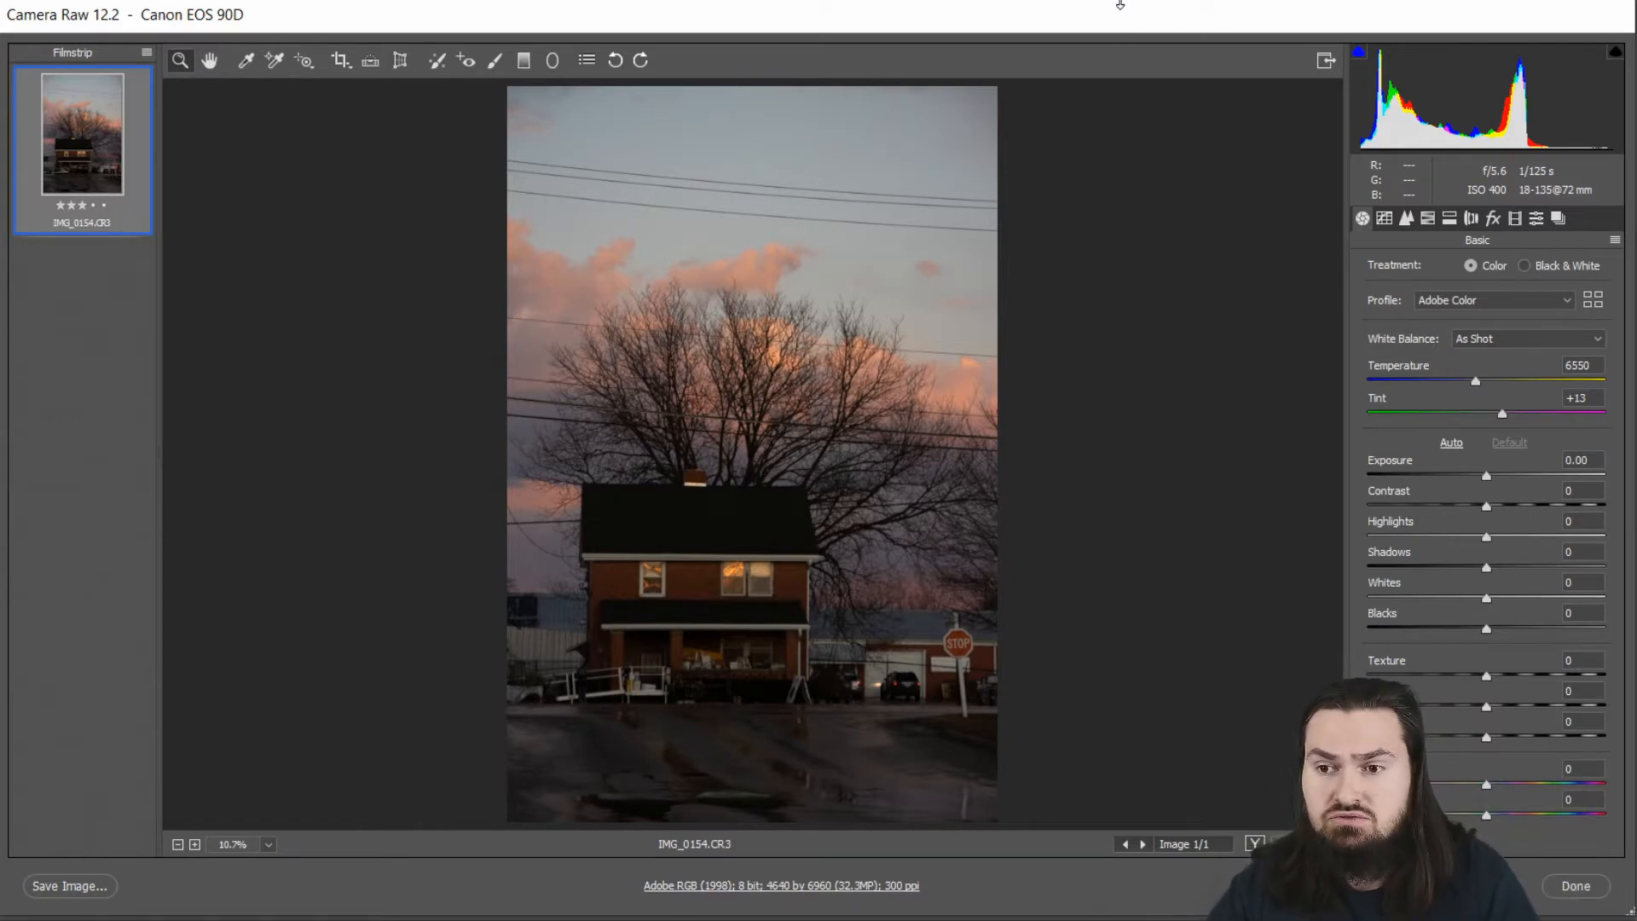
pyautogui.doubleClick(1120, 4)
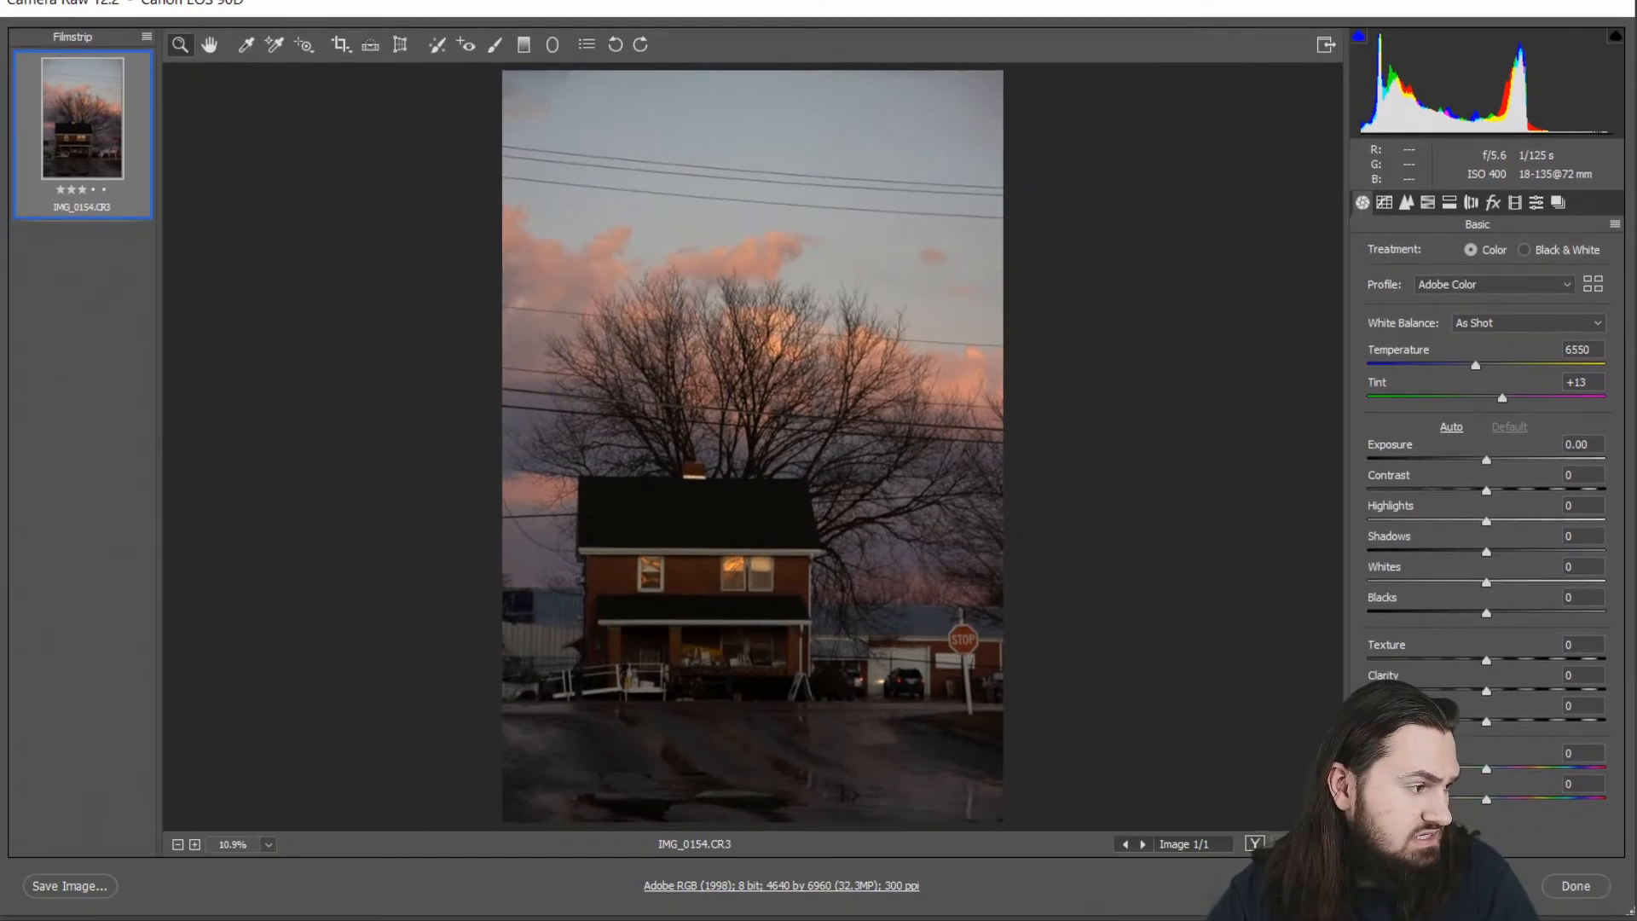
pyautogui.doubleClick(1121, 4)
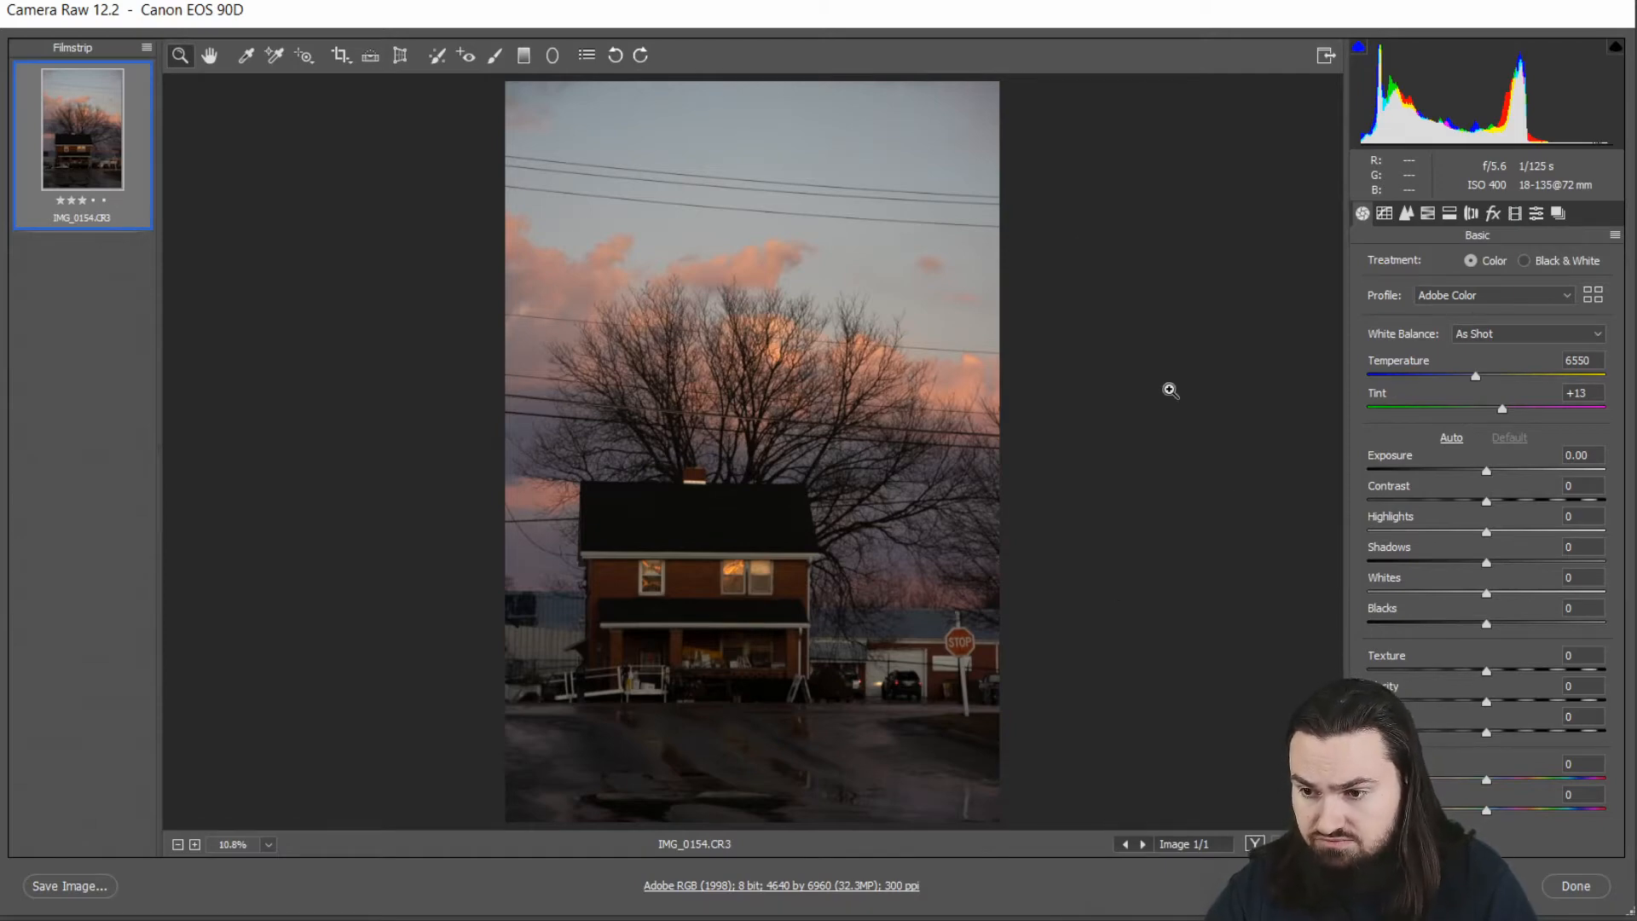
# Step: Turn on chromatic aberration removal and lens profile corrections for the photo
pyautogui.click(1470, 214)
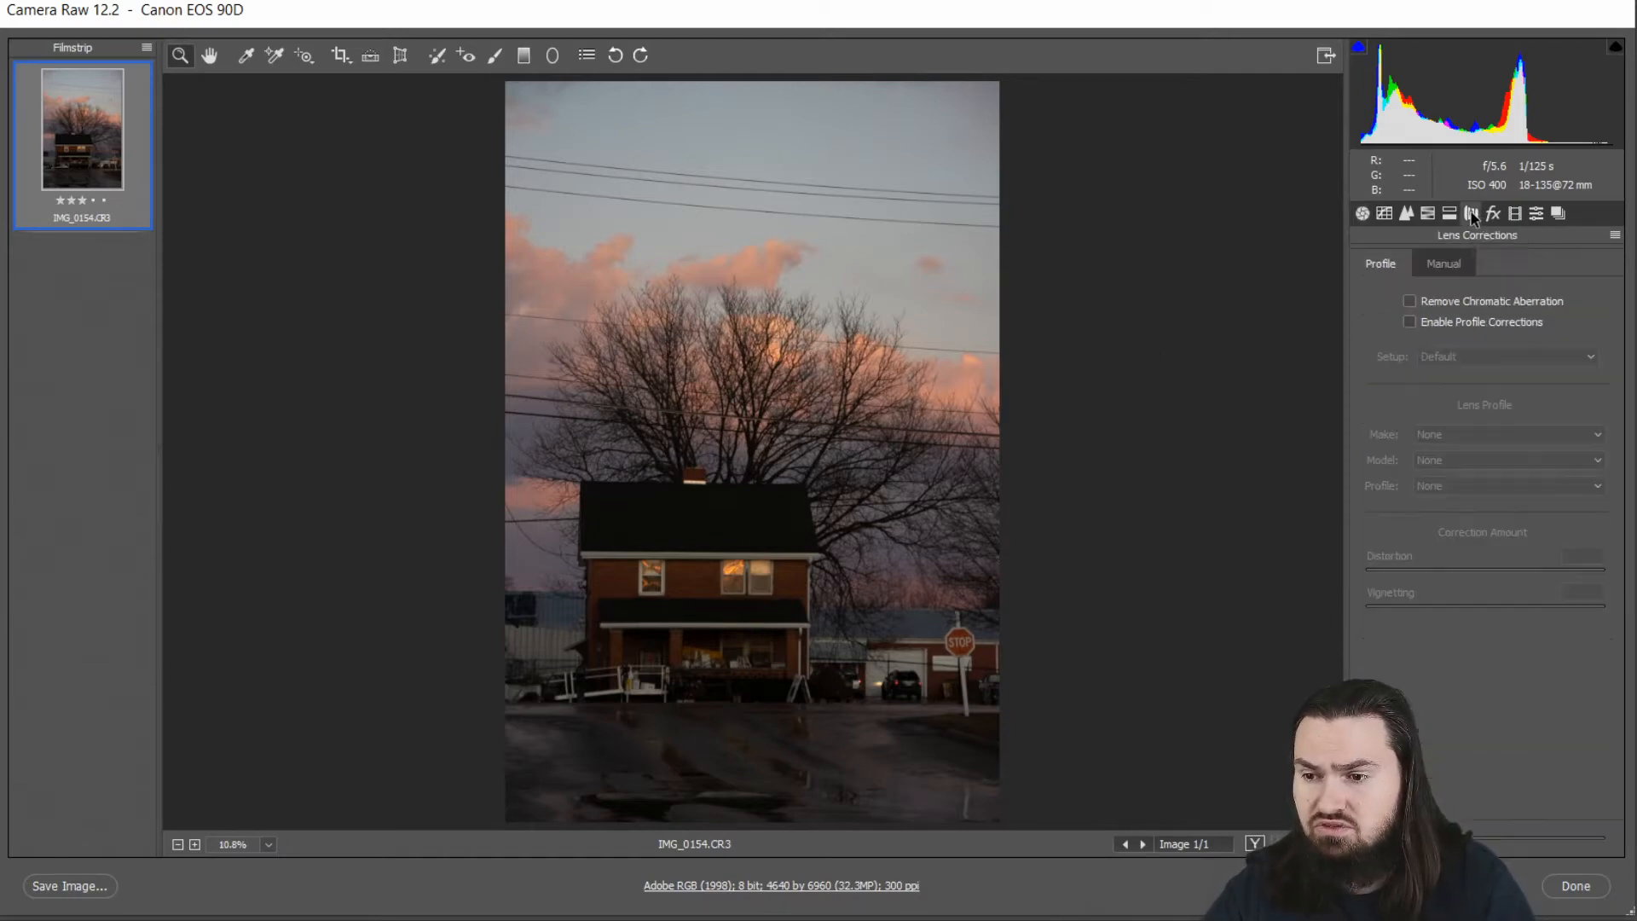
pyautogui.click(1409, 301)
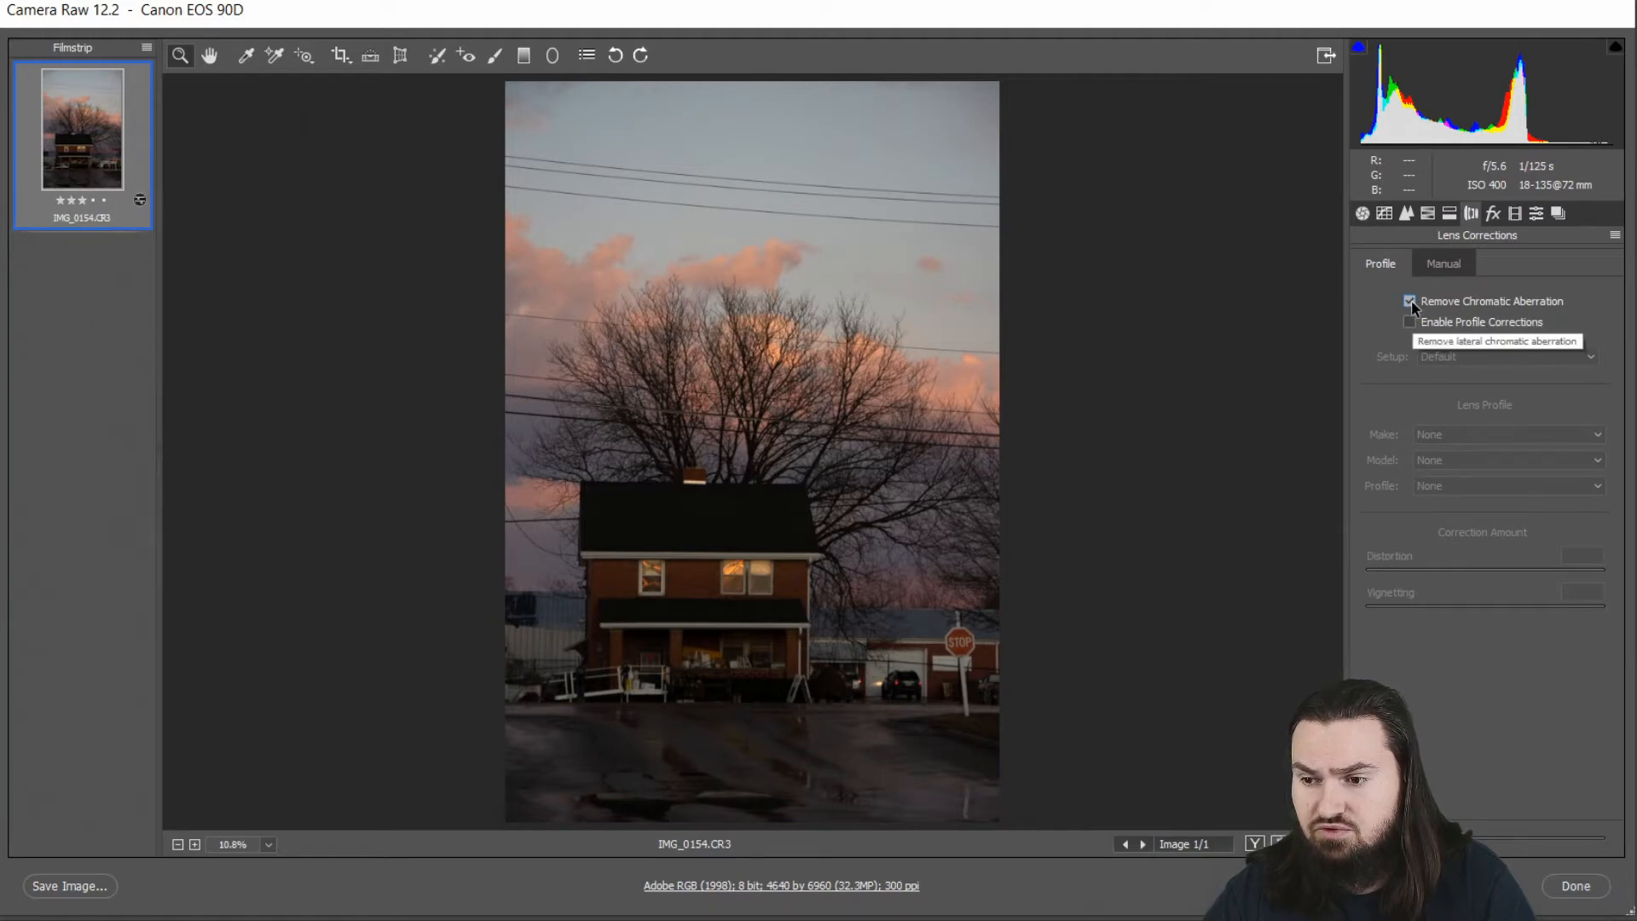
pyautogui.click(1409, 322)
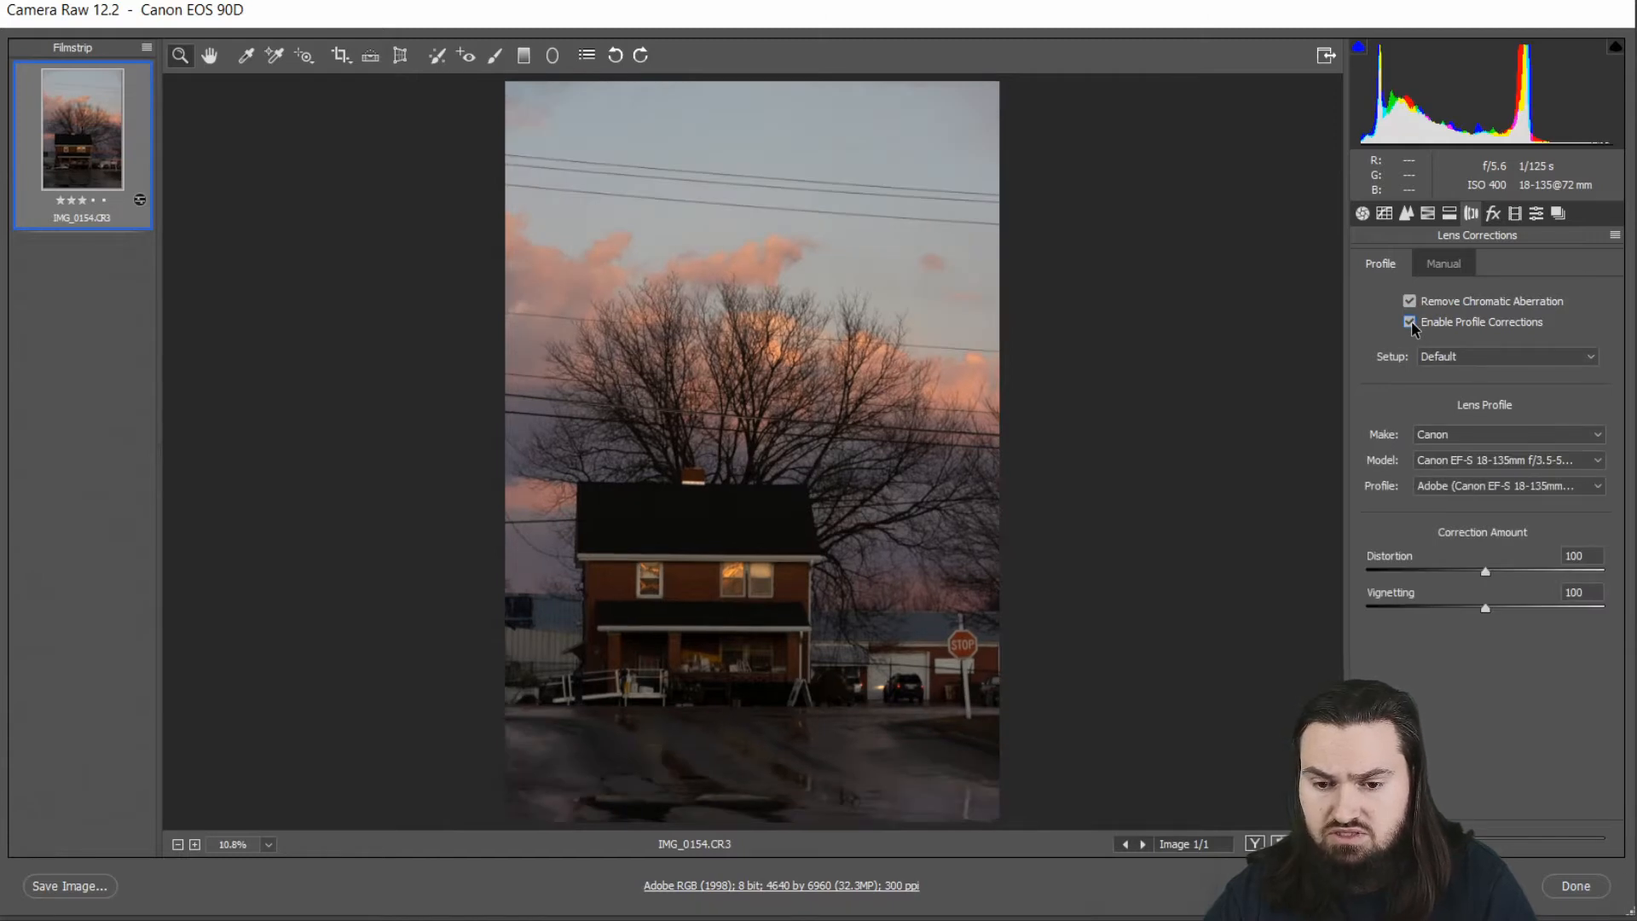
# Step: Apply the favorite Color - Vivid preset to the photo
pyautogui.click(1534, 213)
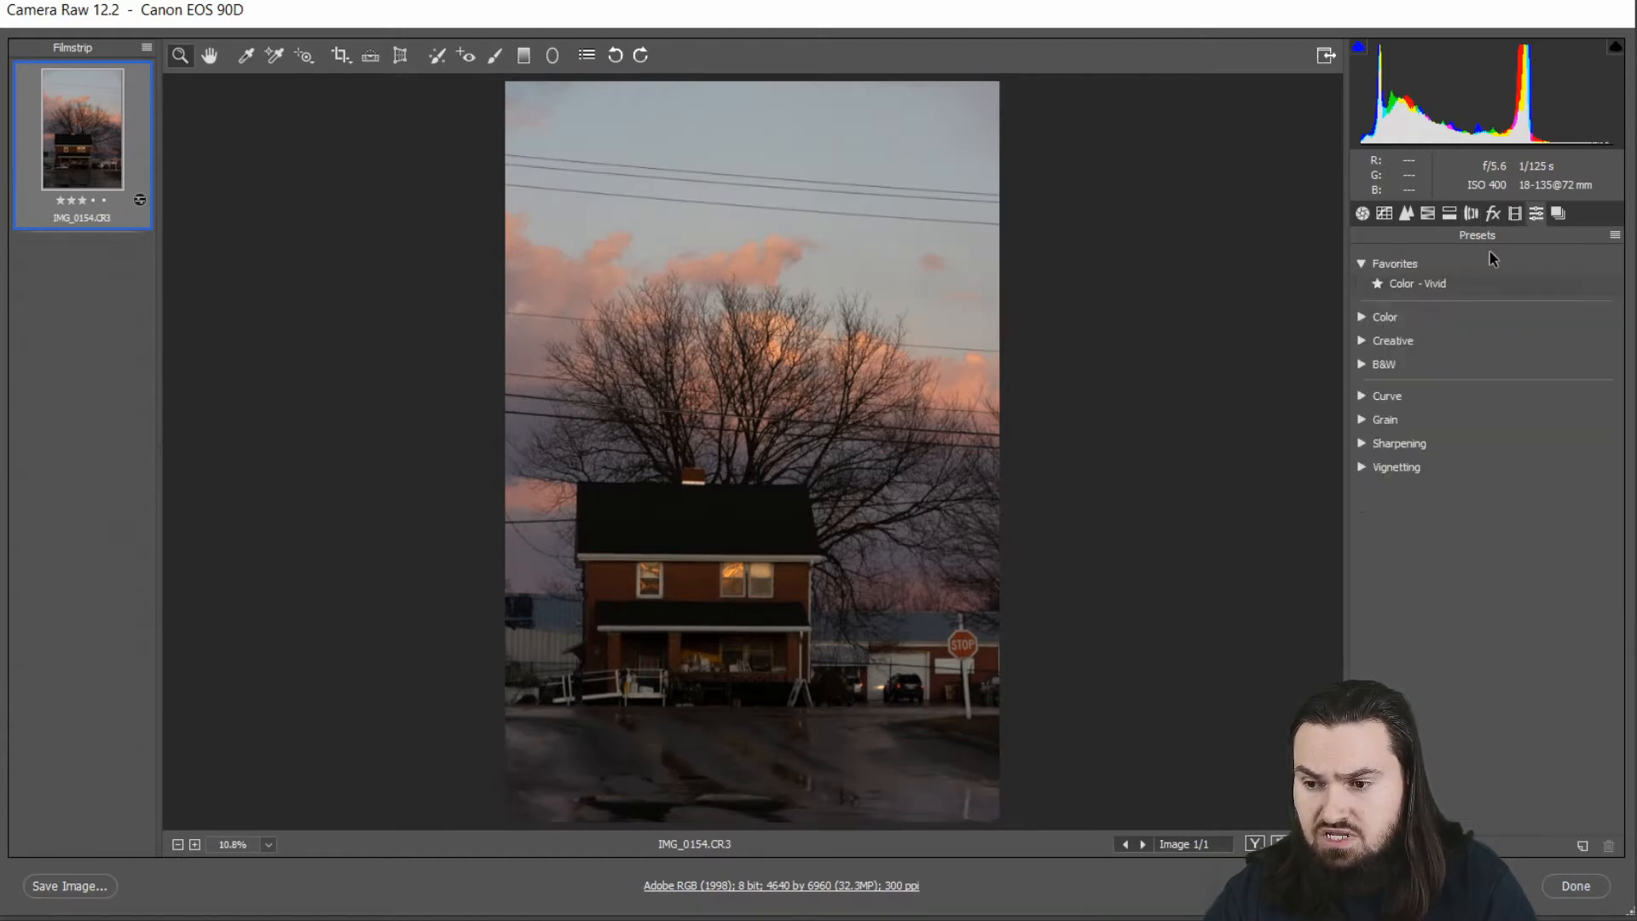
pyautogui.click(1449, 287)
pyautogui.click(1449, 285)
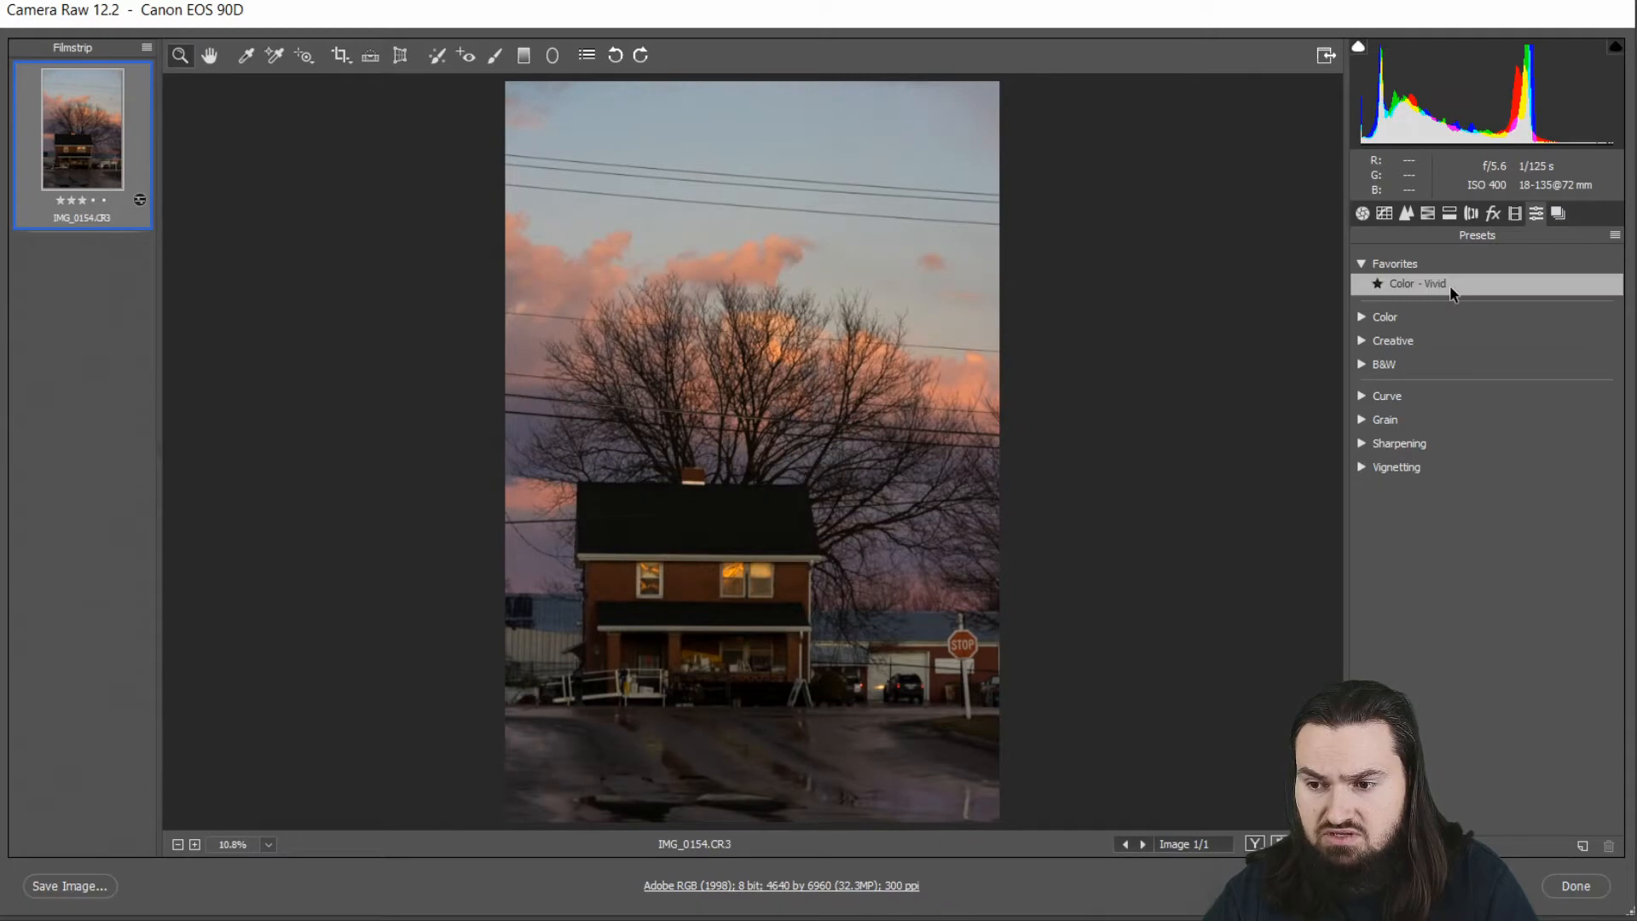
# Step: Compare the Adobe Color, Landscape, Portrait and Vivid profiles and set the photo's profile to Adobe Landscape
pyautogui.click(1362, 214)
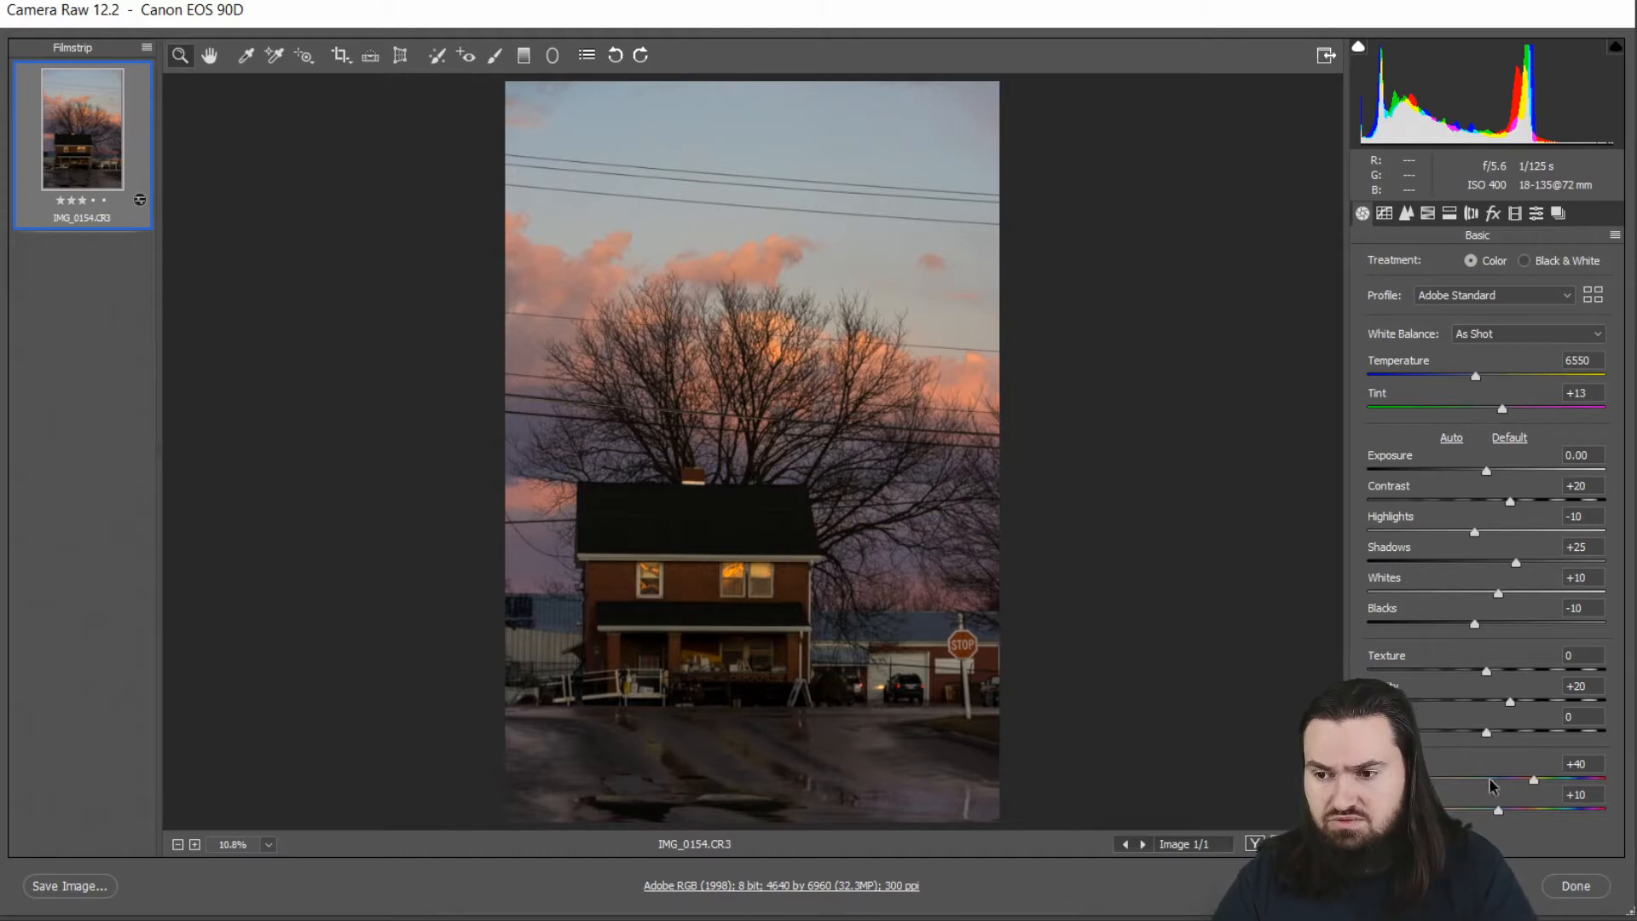
pyautogui.click(1569, 294)
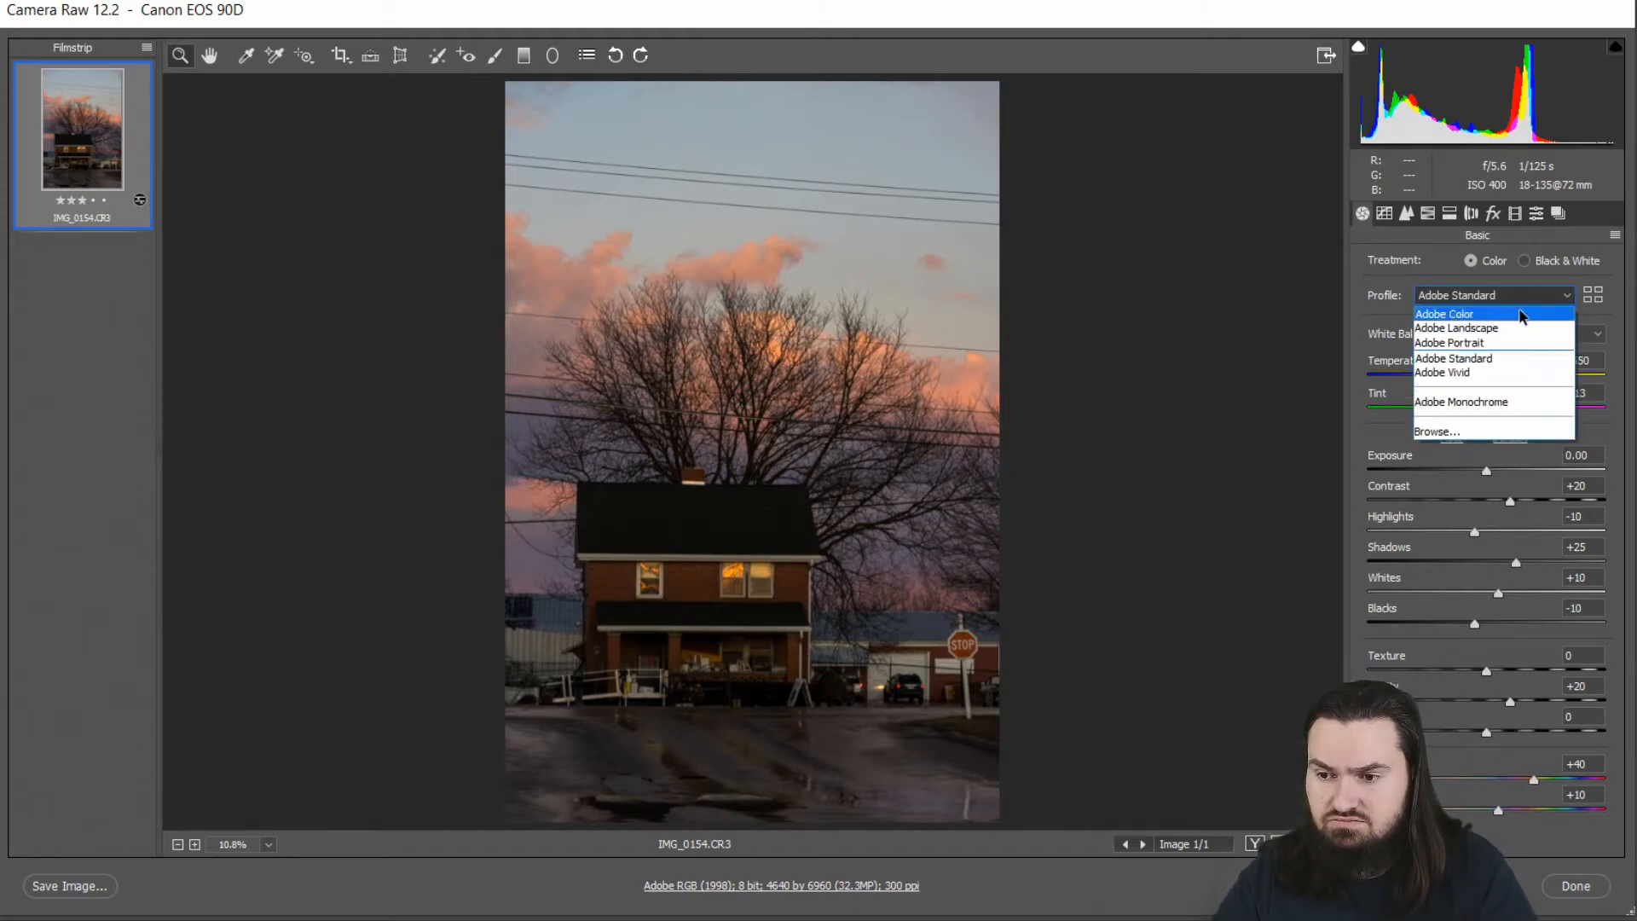
pyautogui.click(1522, 311)
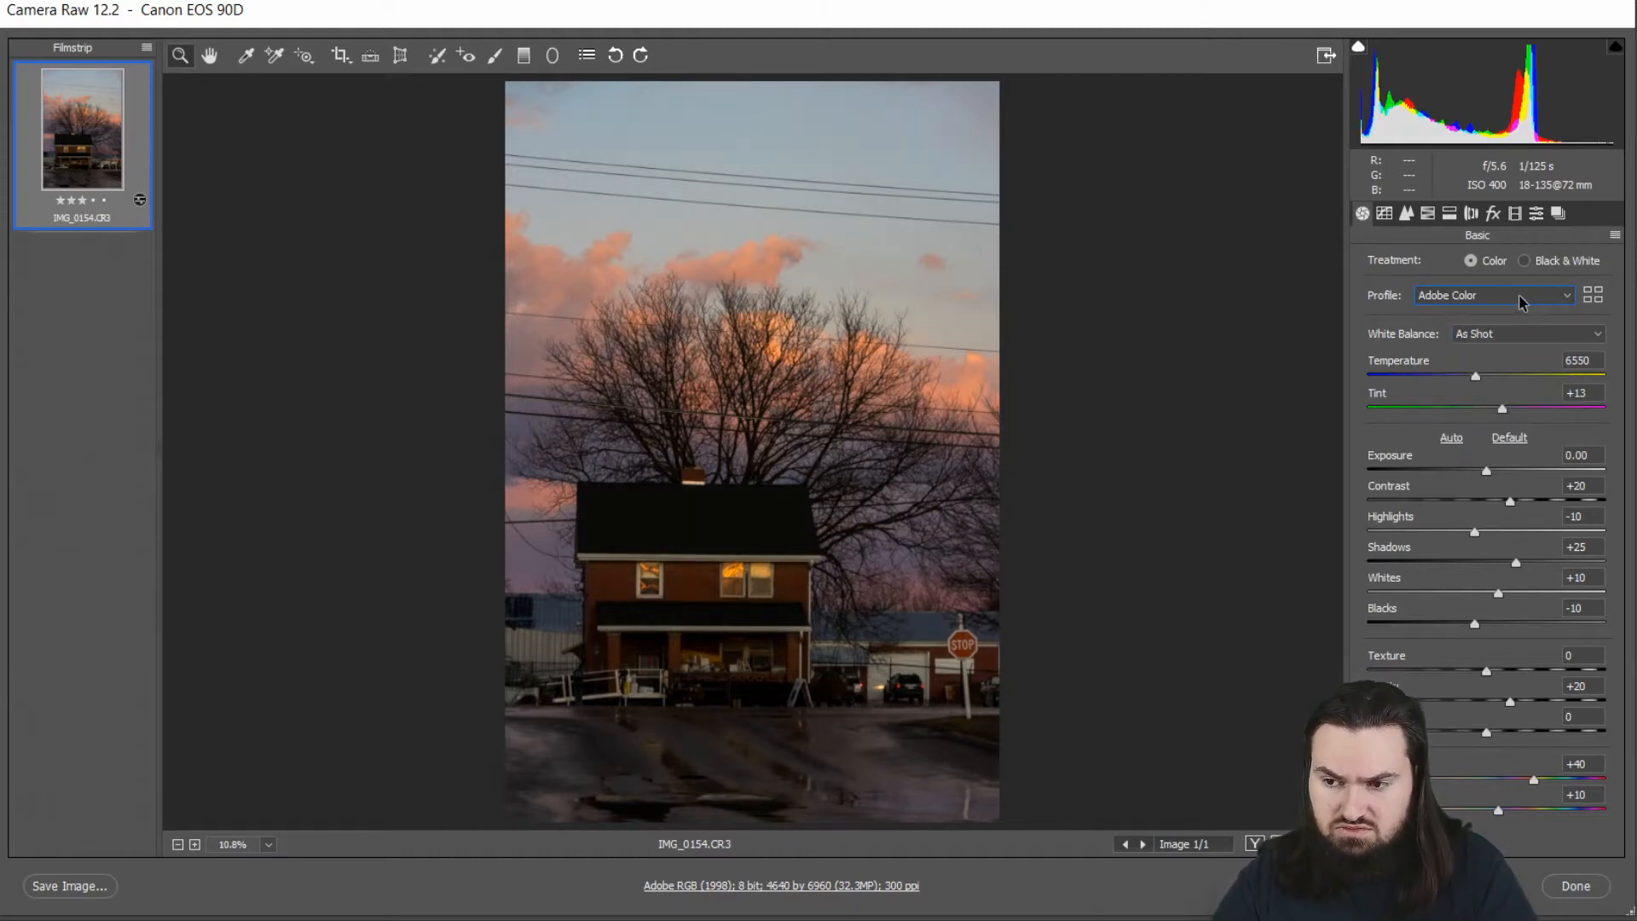
pyautogui.scroll(-2, 1522, 303)
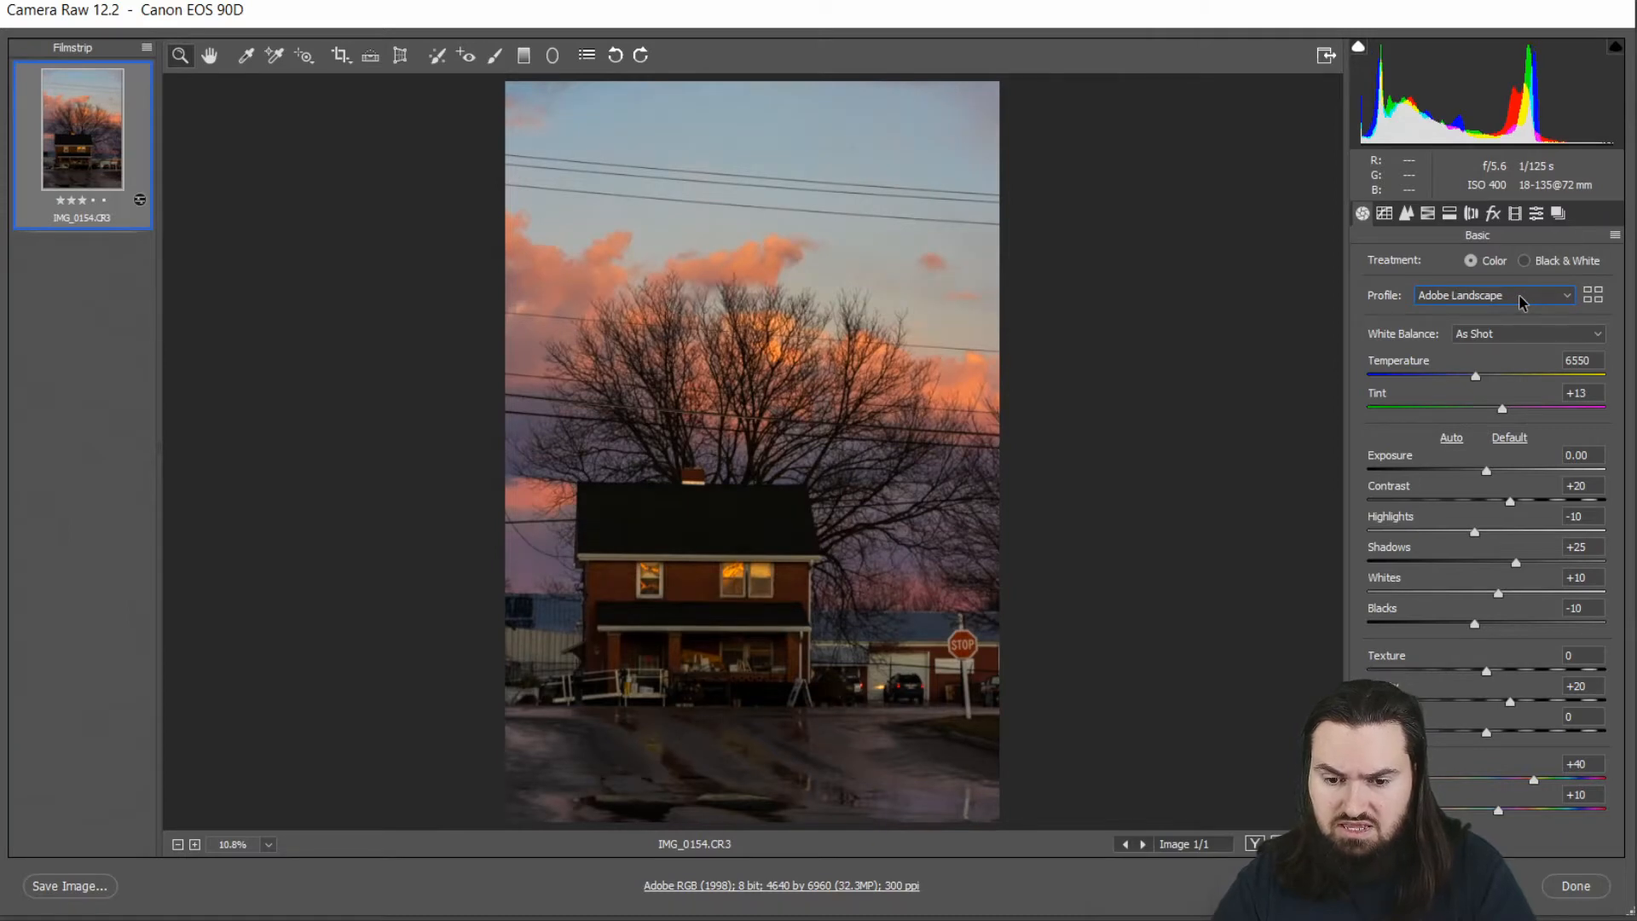
pyautogui.scroll(1, 1522, 302)
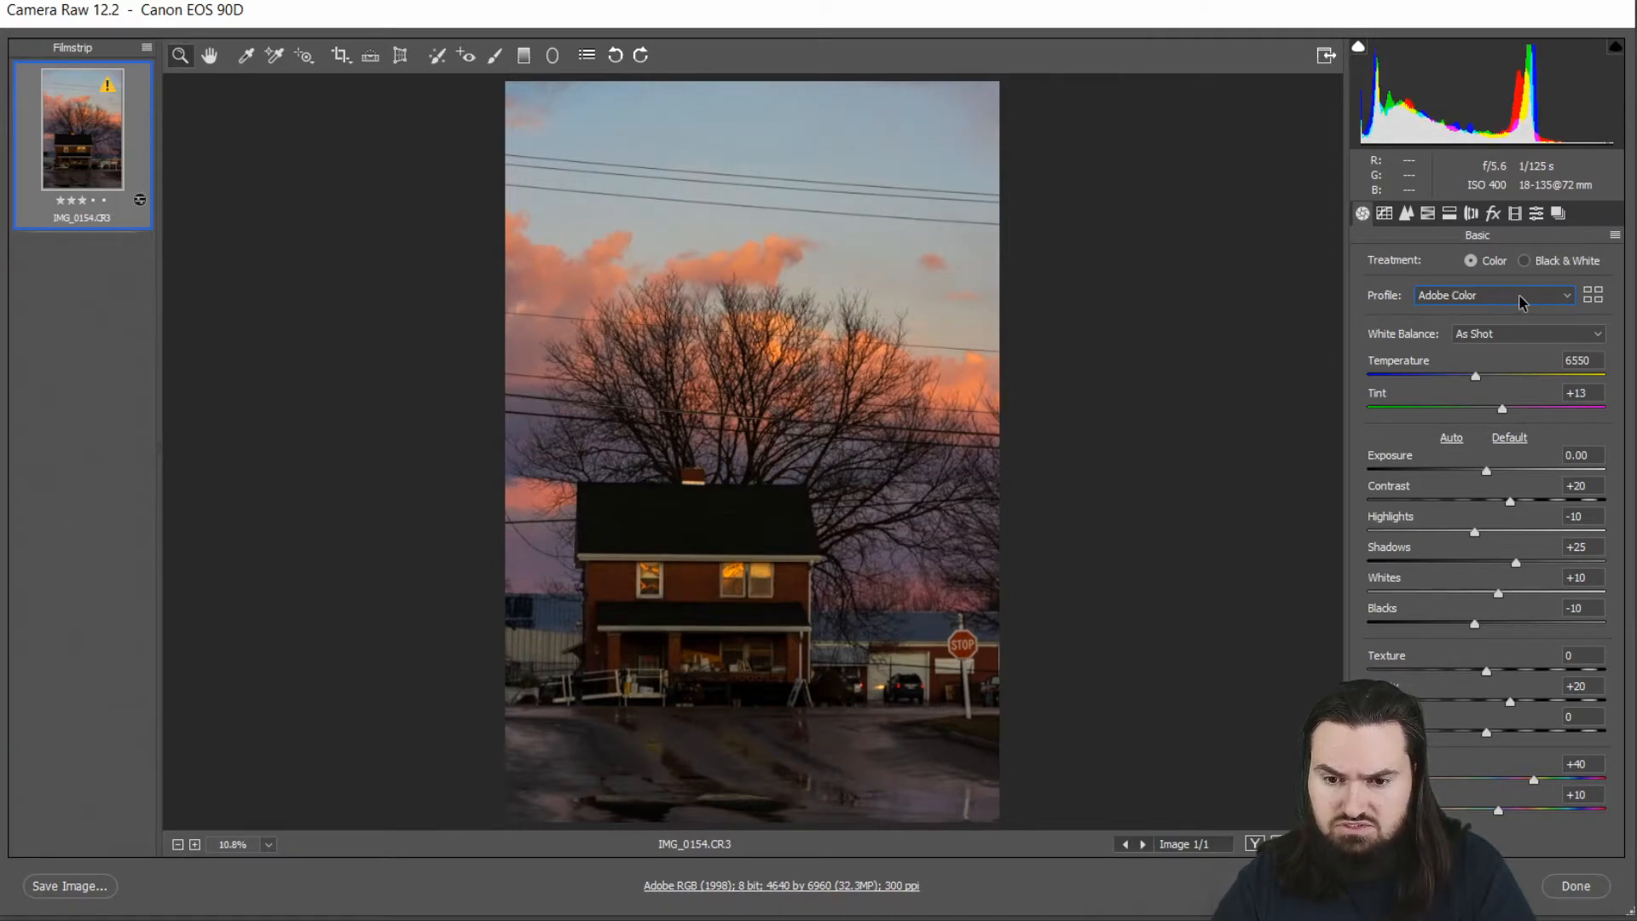
pyautogui.scroll(-1, 1522, 303)
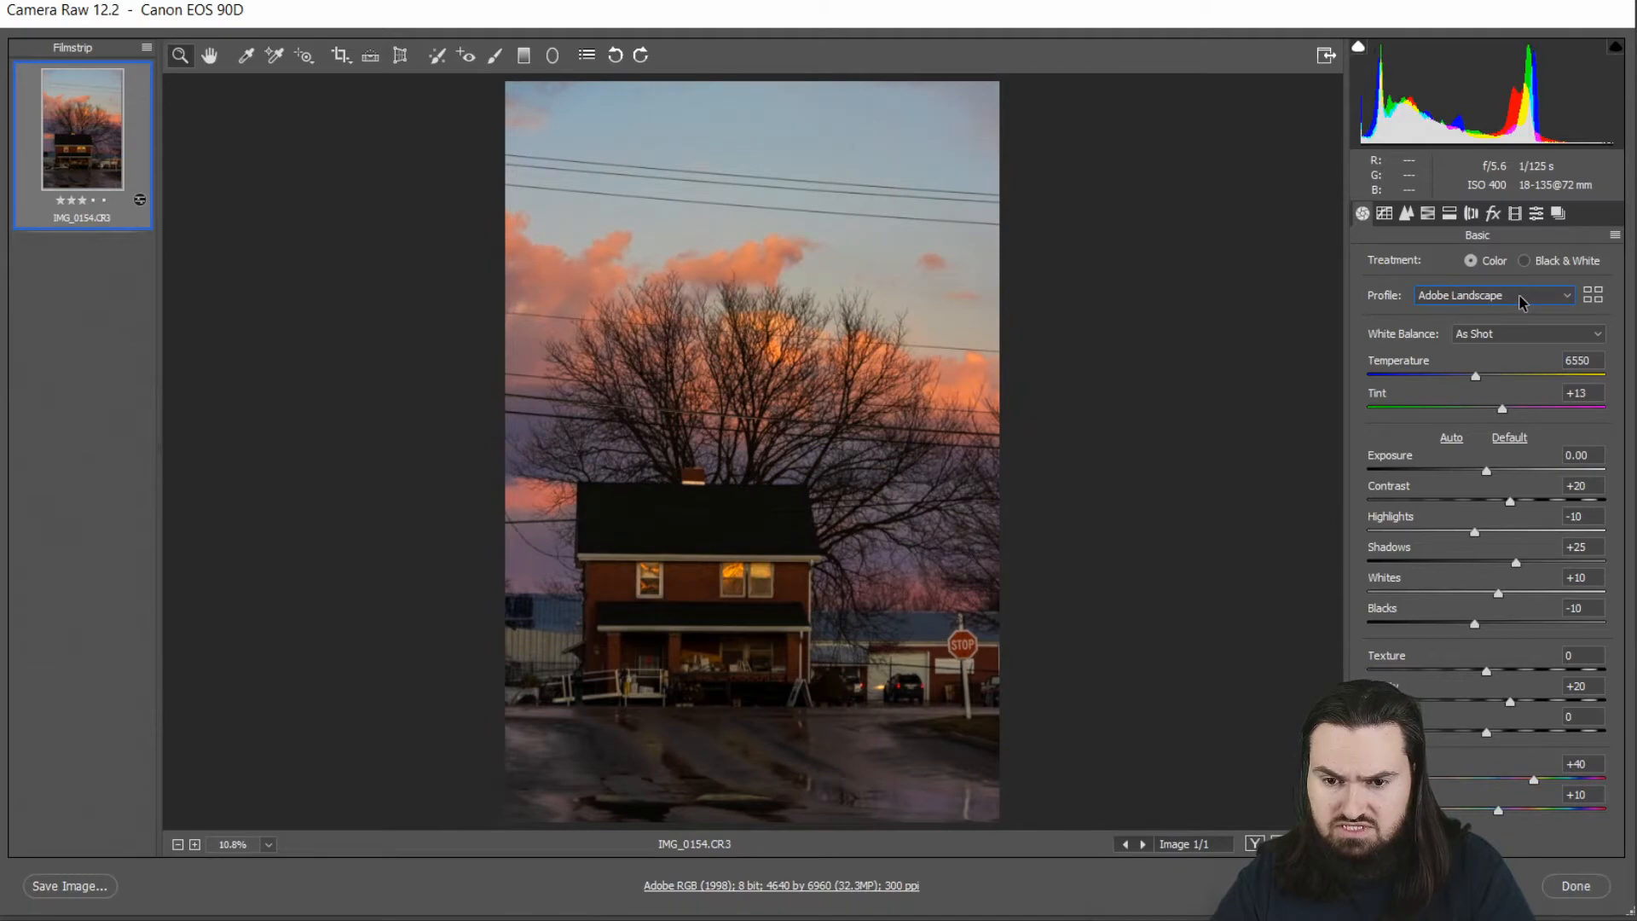
pyautogui.scroll(-1, 1521, 302)
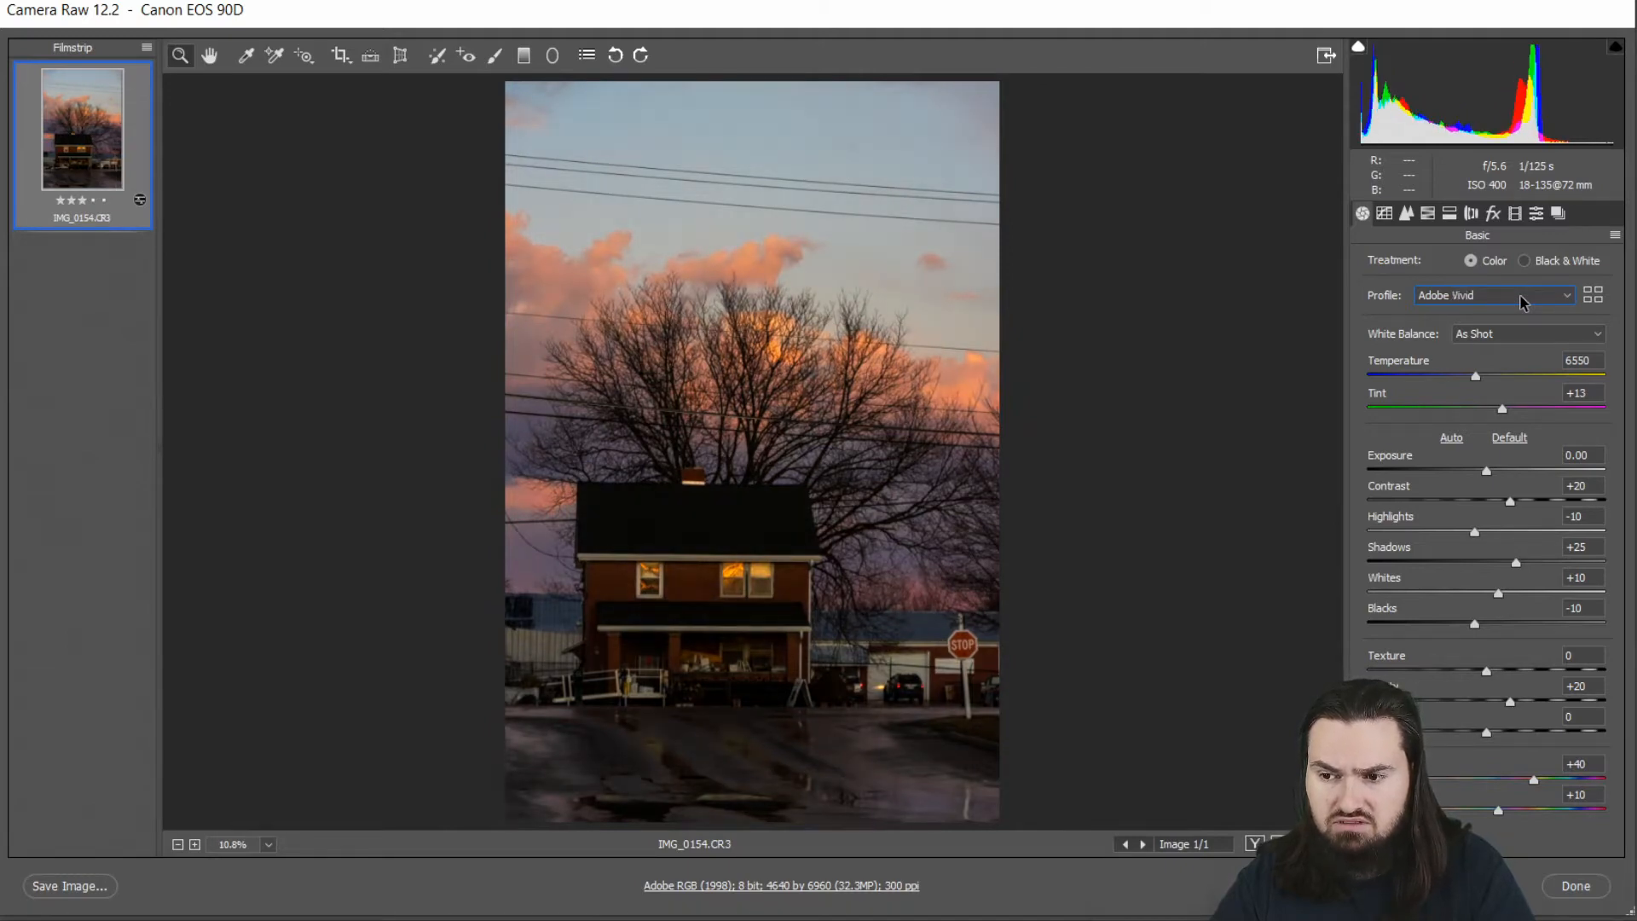
pyautogui.scroll(1, 1522, 303)
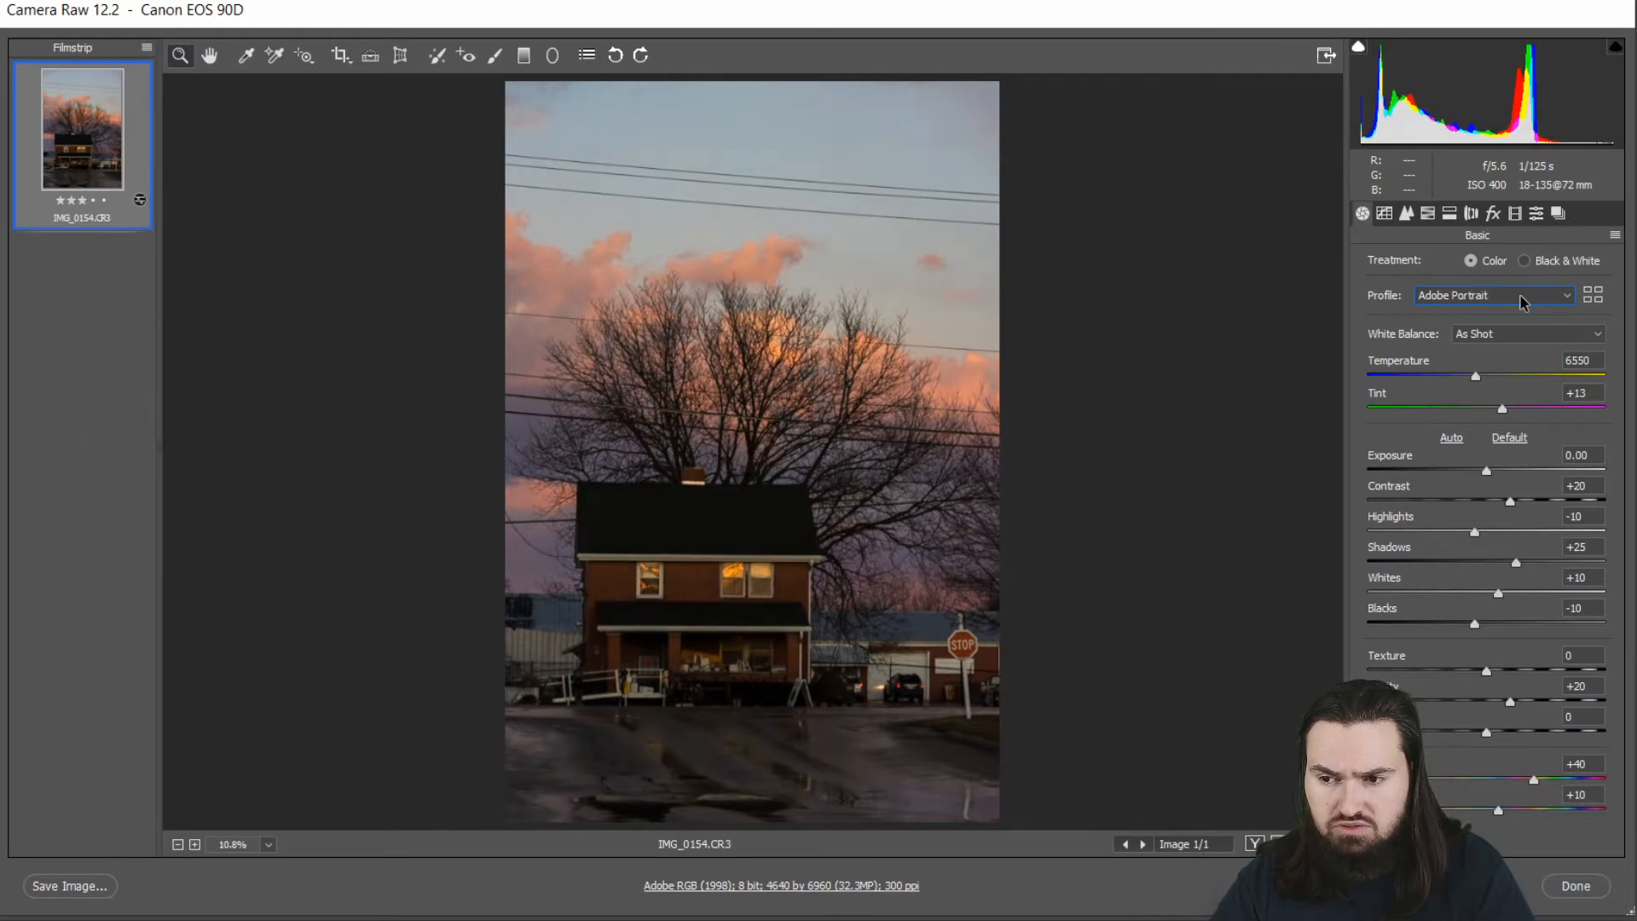
pyautogui.scroll(2, 1522, 302)
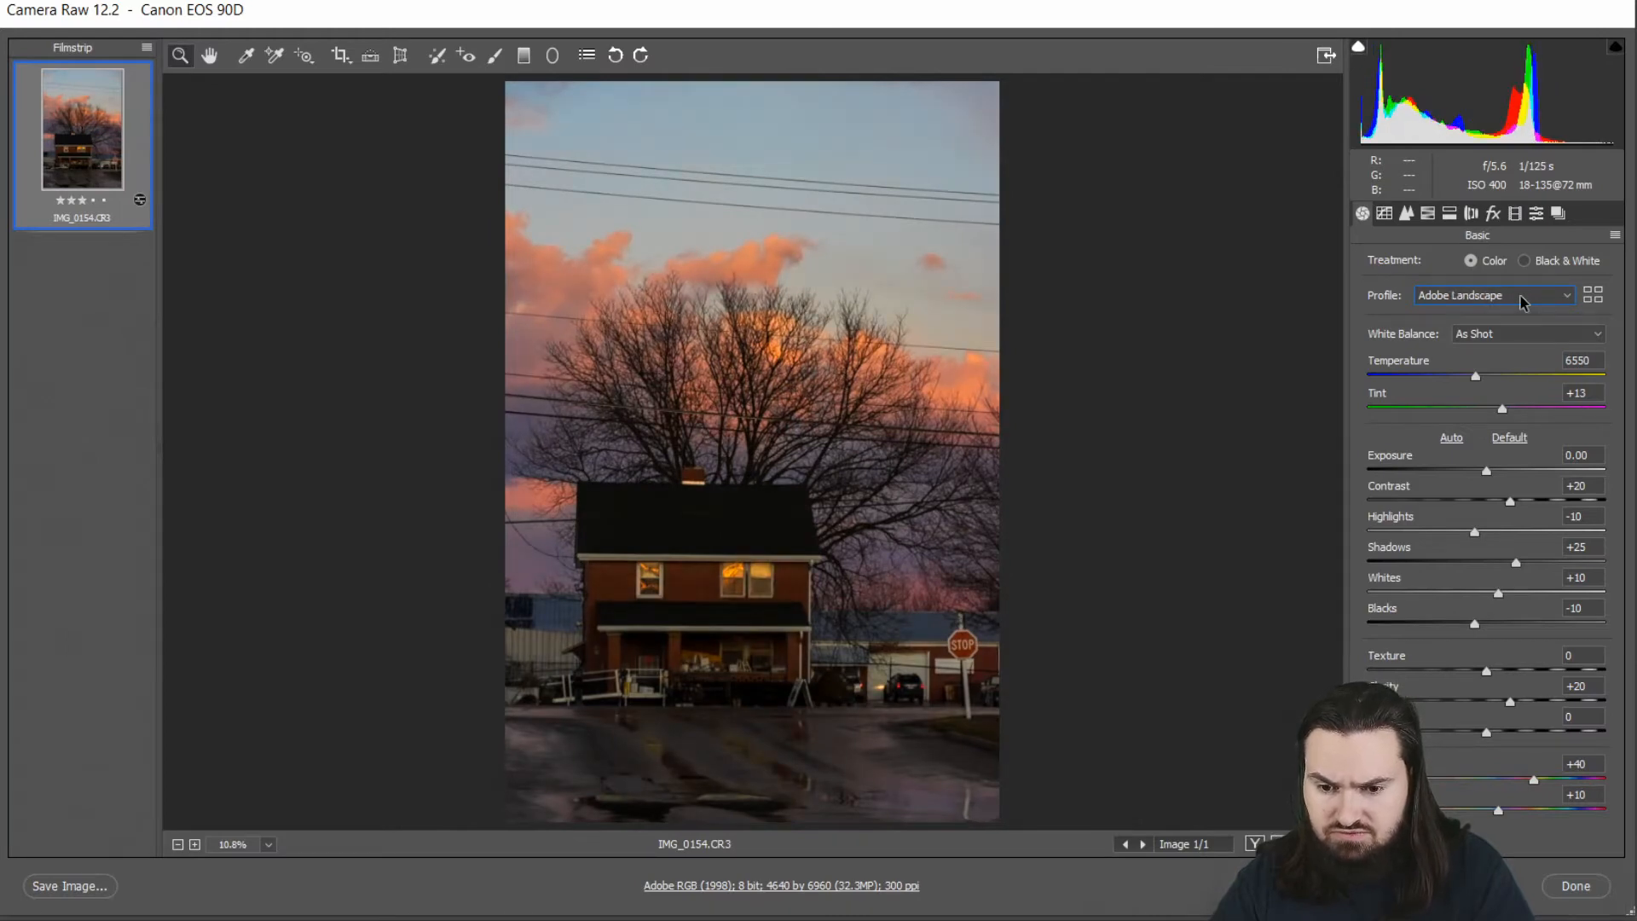
pyautogui.click(1522, 297)
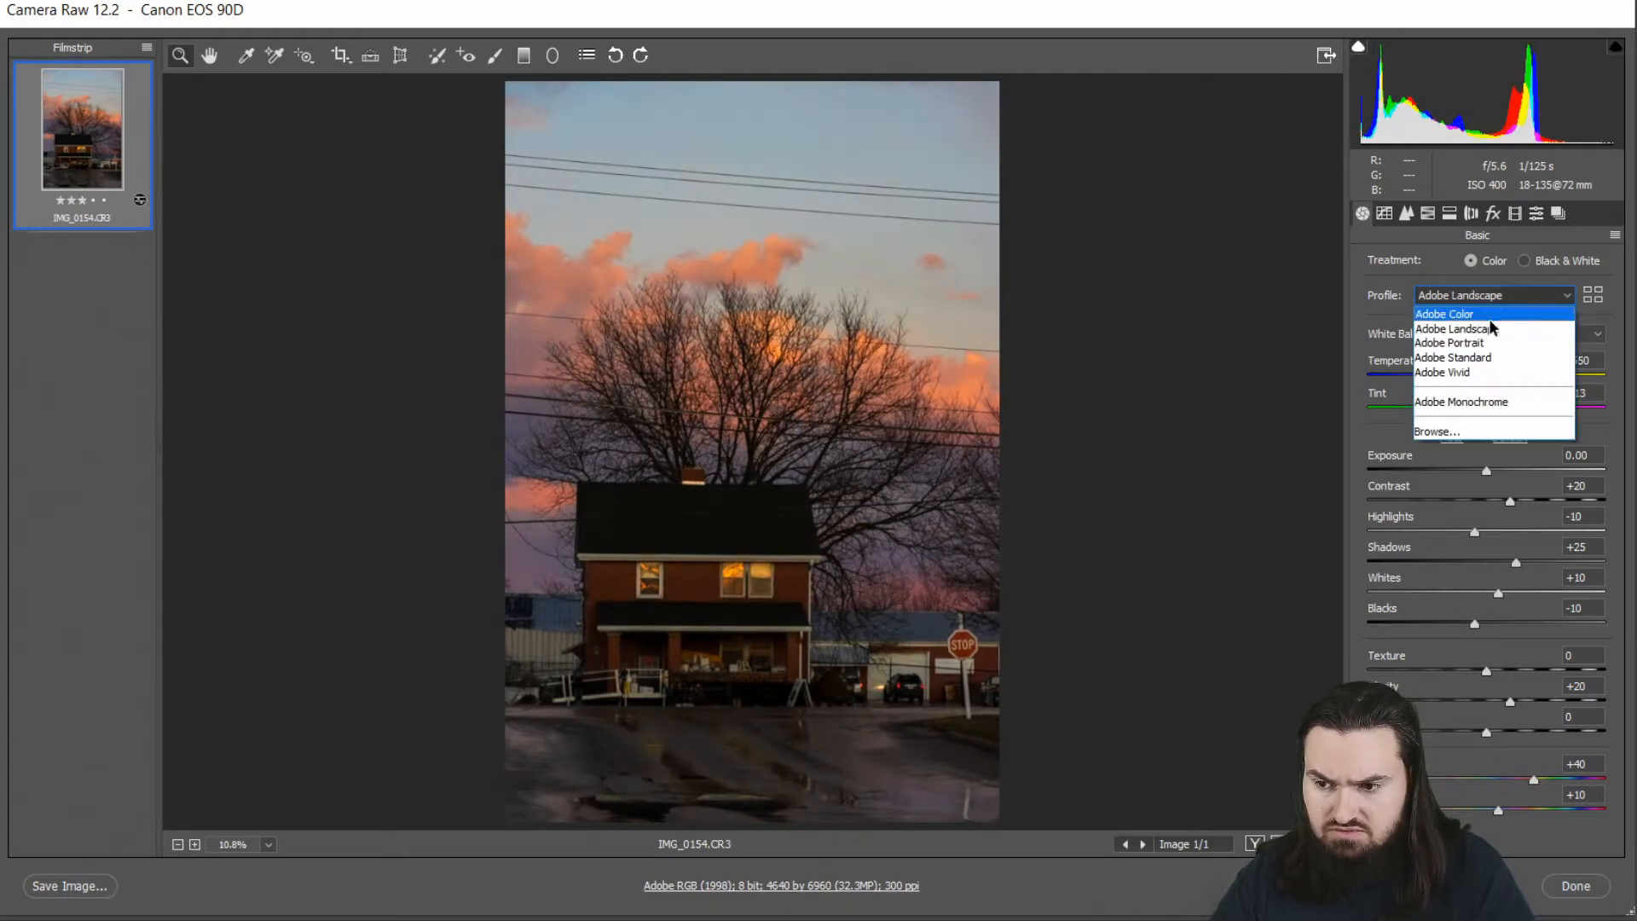
pyautogui.click(1496, 327)
# Step: Try the Auto, Daylight, Cloudy and Shade white balance presets and restore As Shot
pyautogui.click(1572, 339)
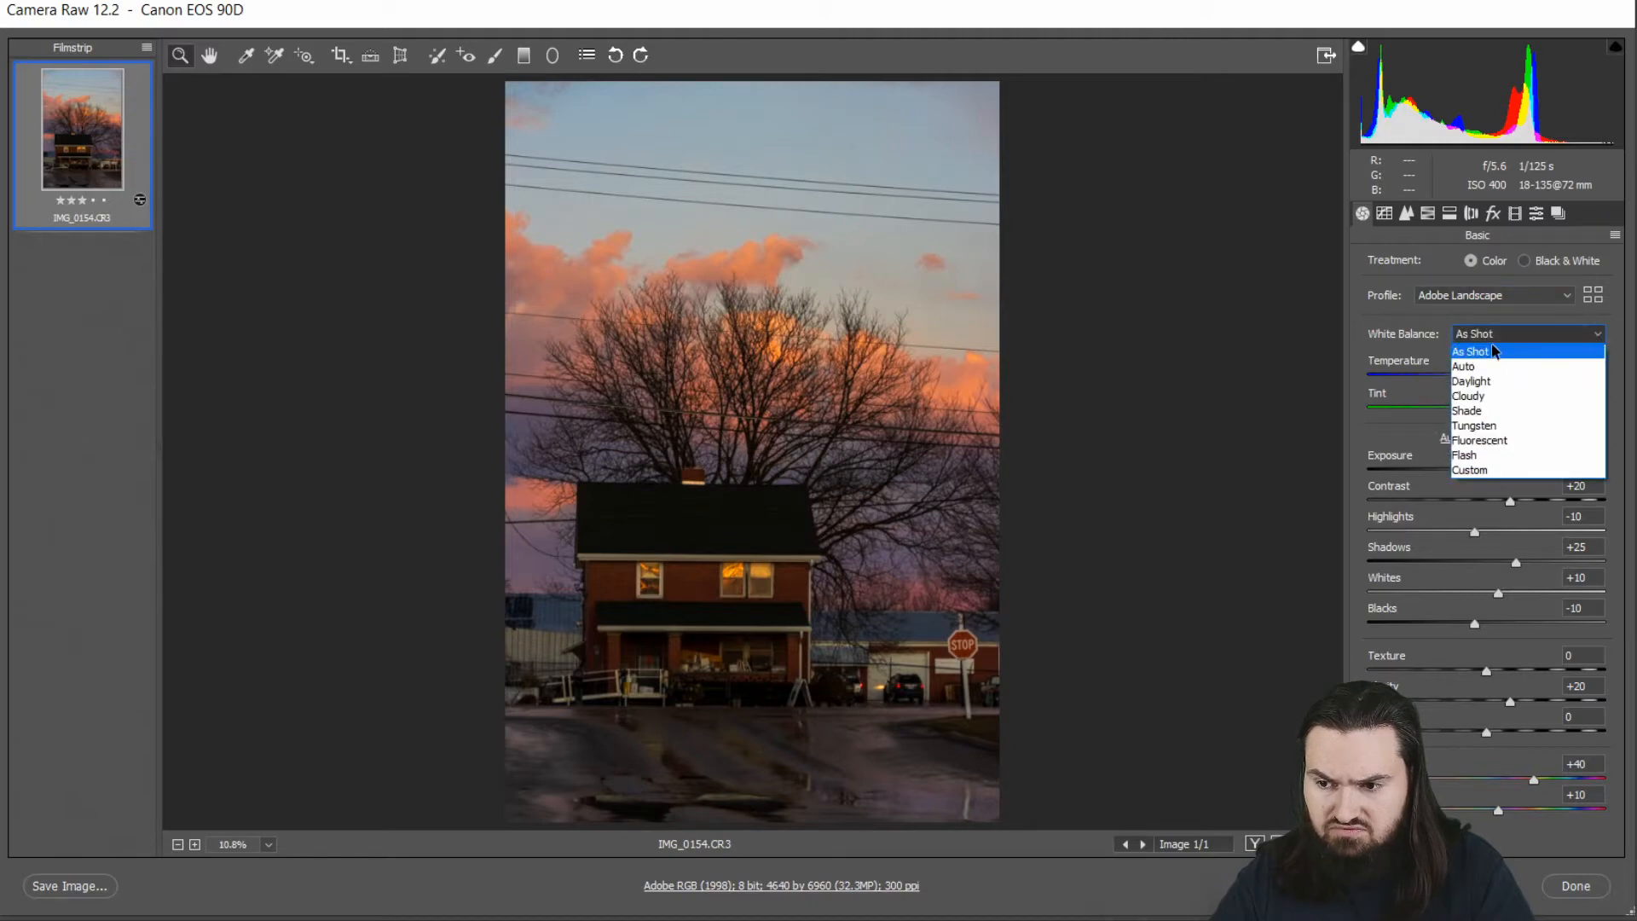
pyautogui.click(1485, 348)
pyautogui.press('Down')
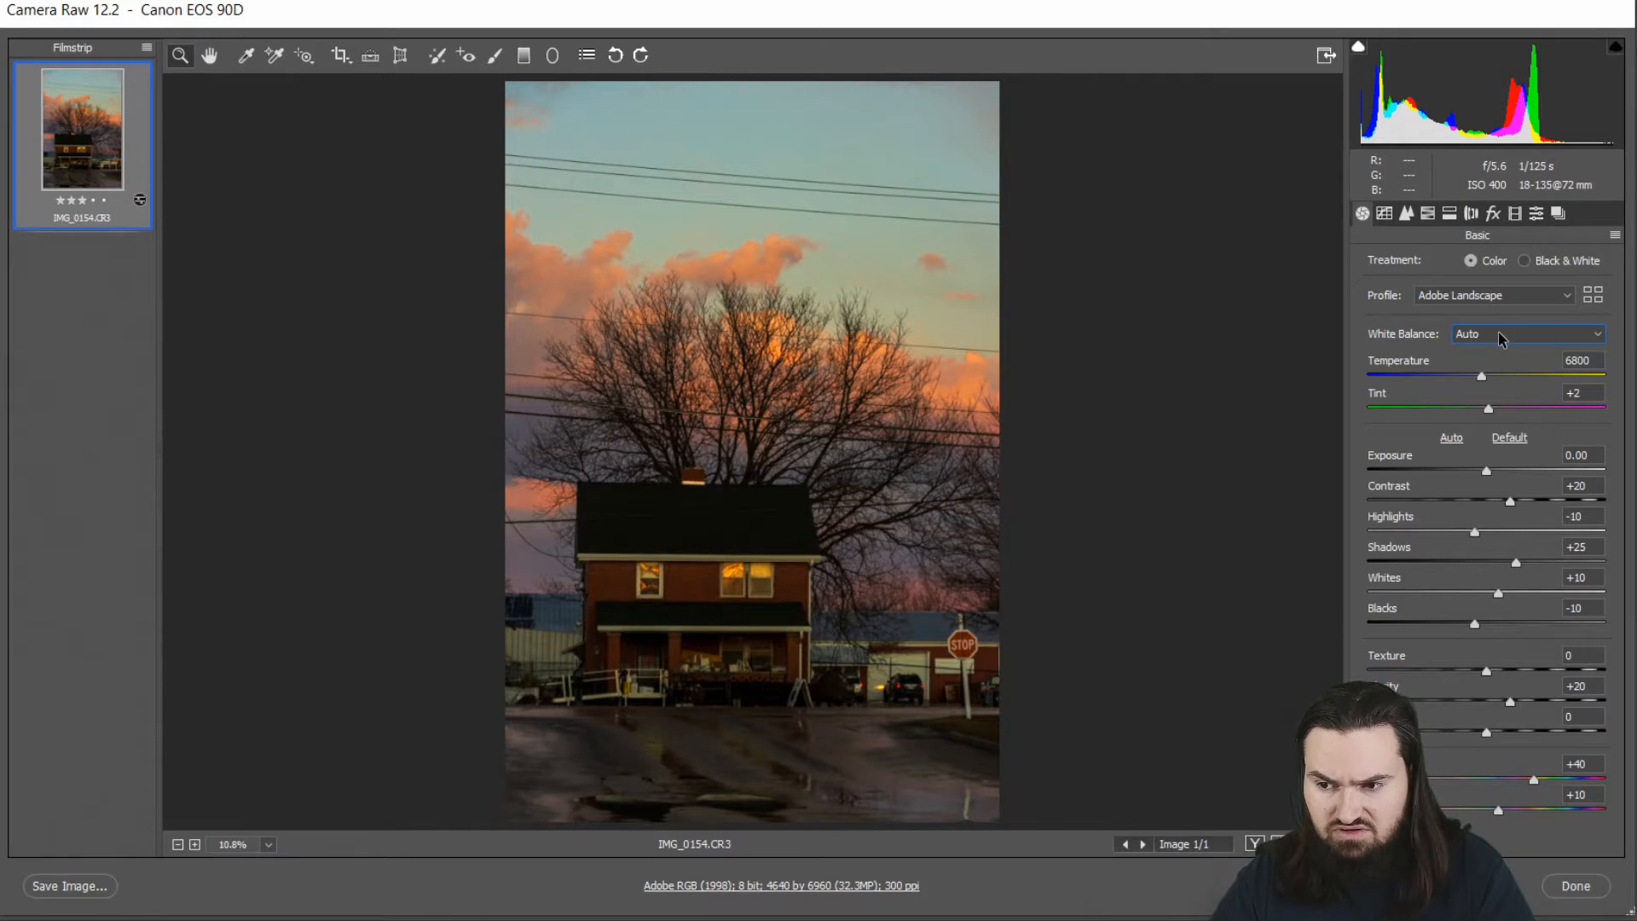
pyautogui.press('Down')
pyautogui.press('Down')
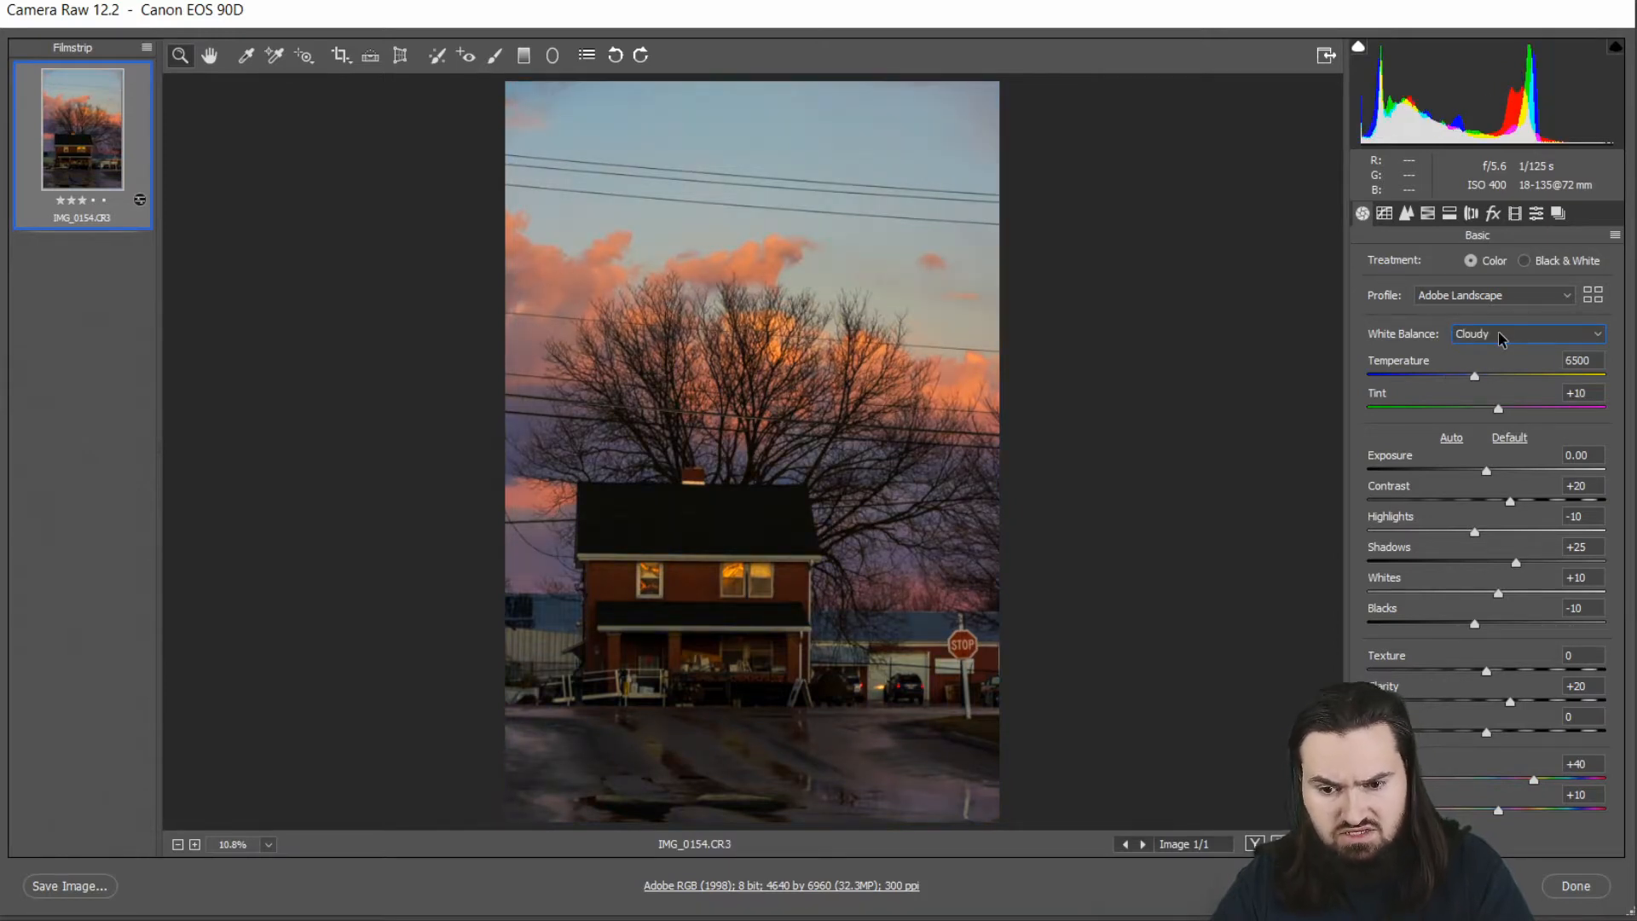
pyautogui.press('Down')
pyautogui.press('Up')
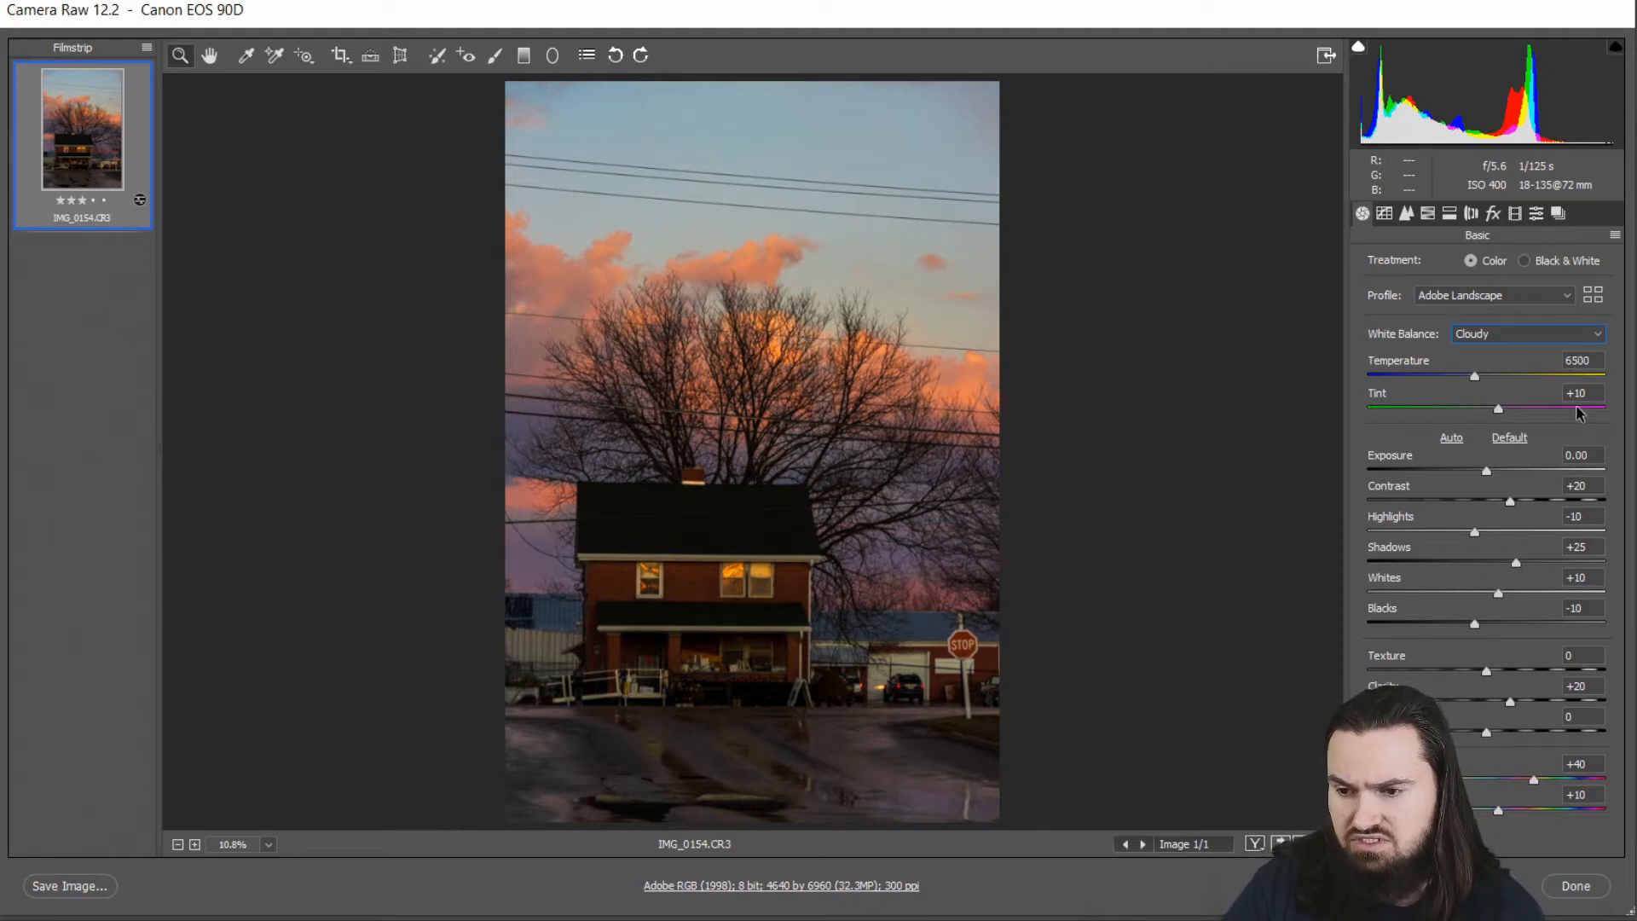
pyautogui.click(1593, 335)
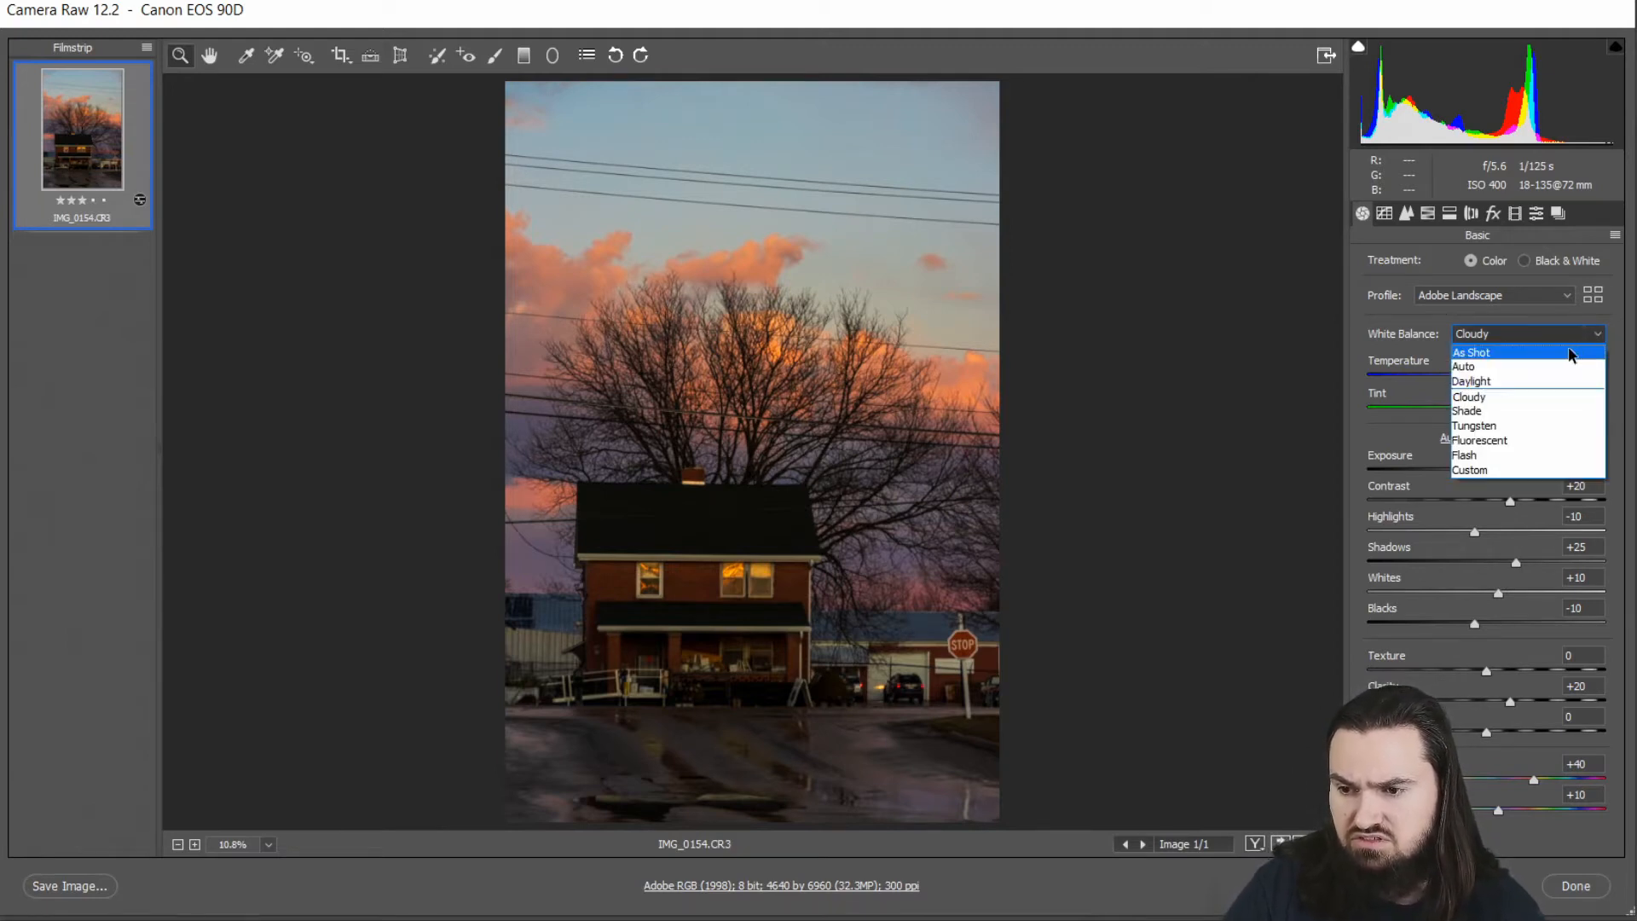
pyautogui.click(1575, 352)
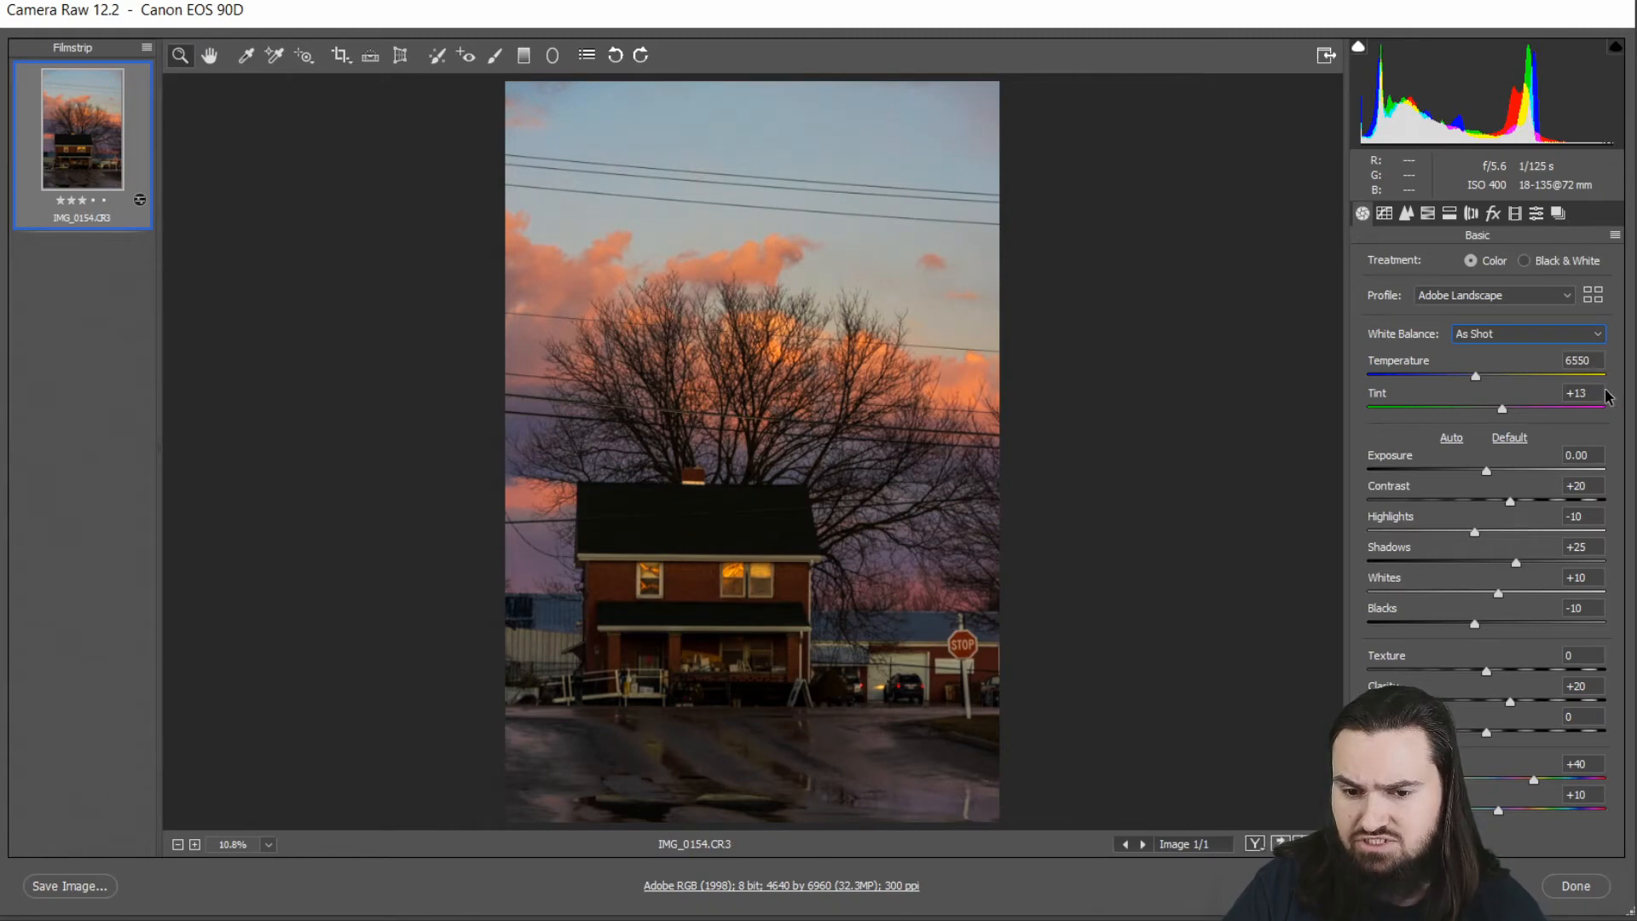
# Step: Try the Auto and Cloudy white balance presets again and return the photo to As Shot
pyautogui.click(1595, 335)
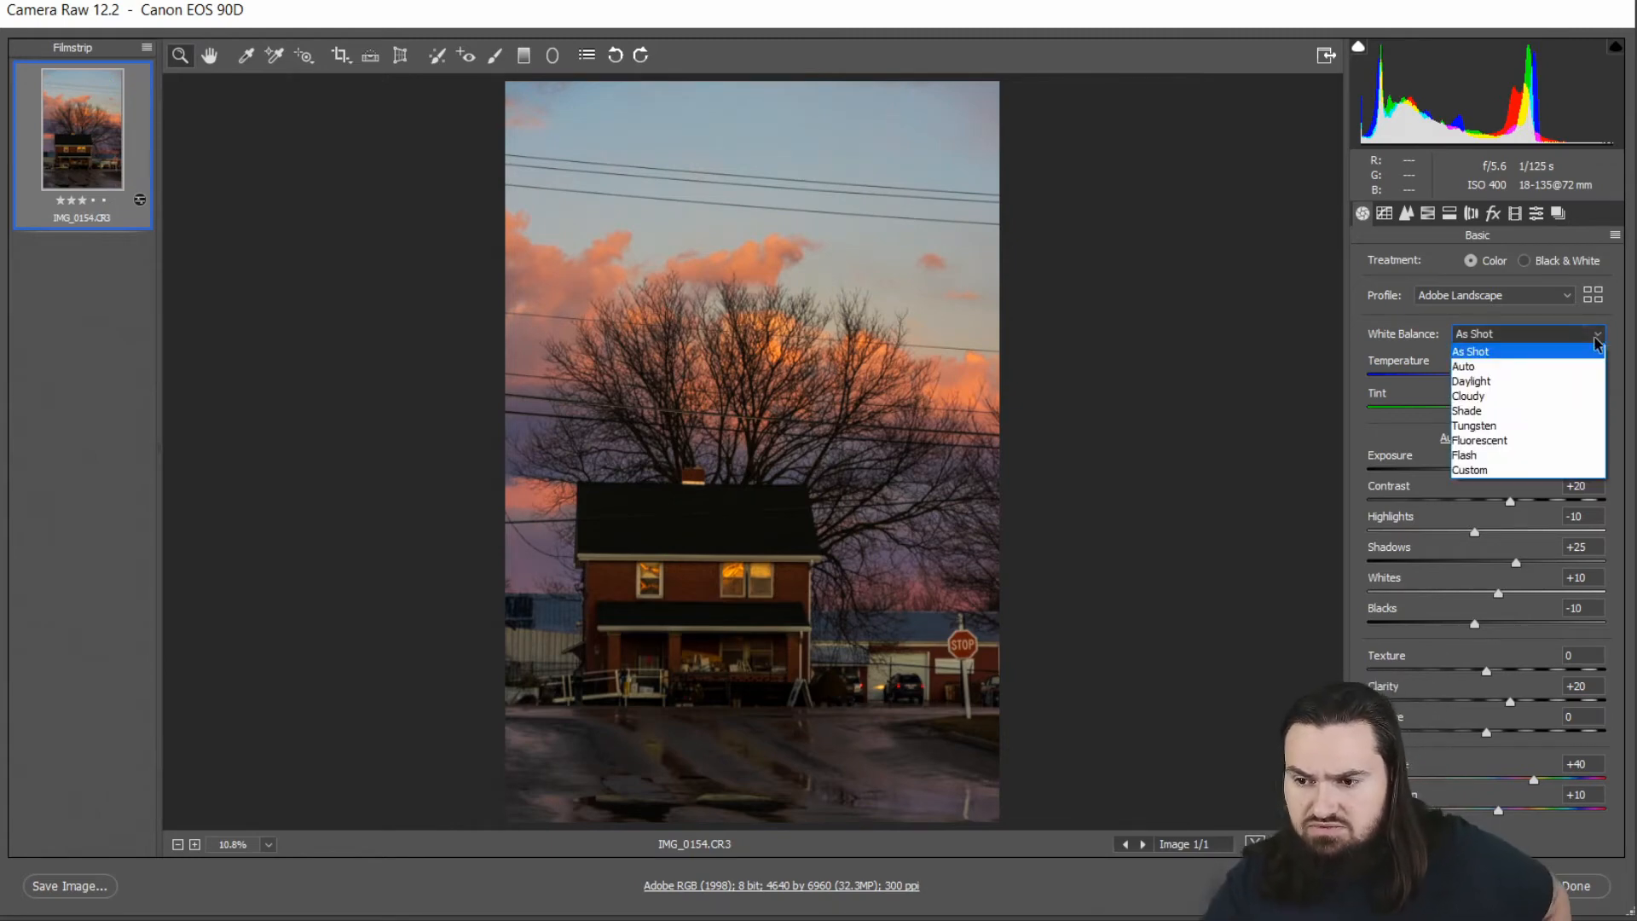
pyautogui.click(1573, 363)
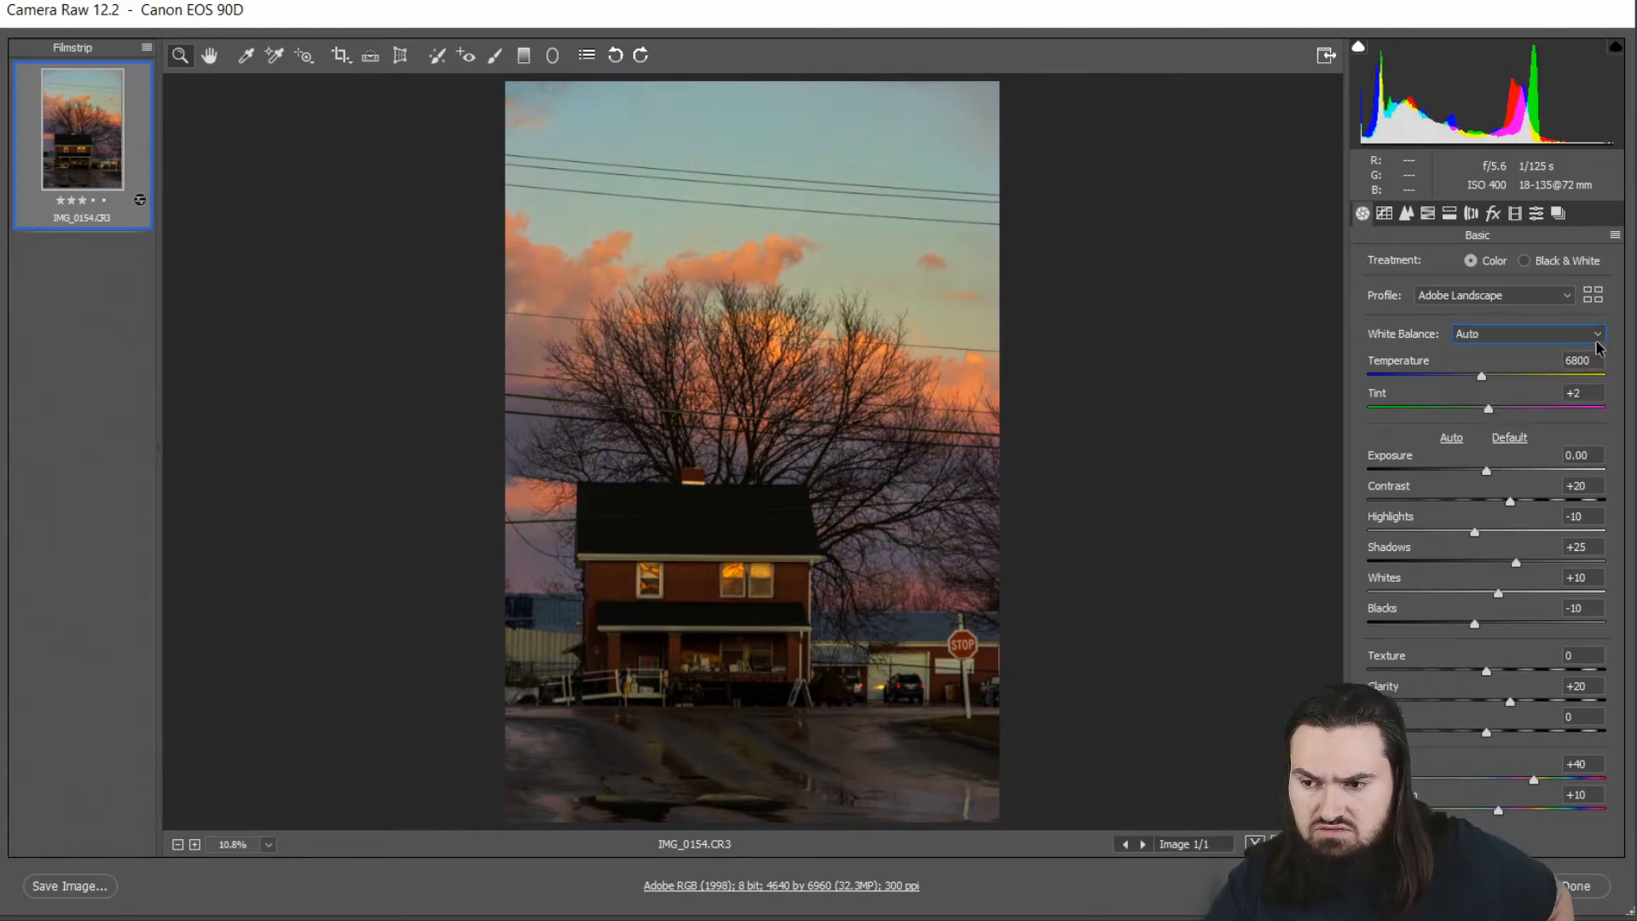
pyautogui.click(1596, 335)
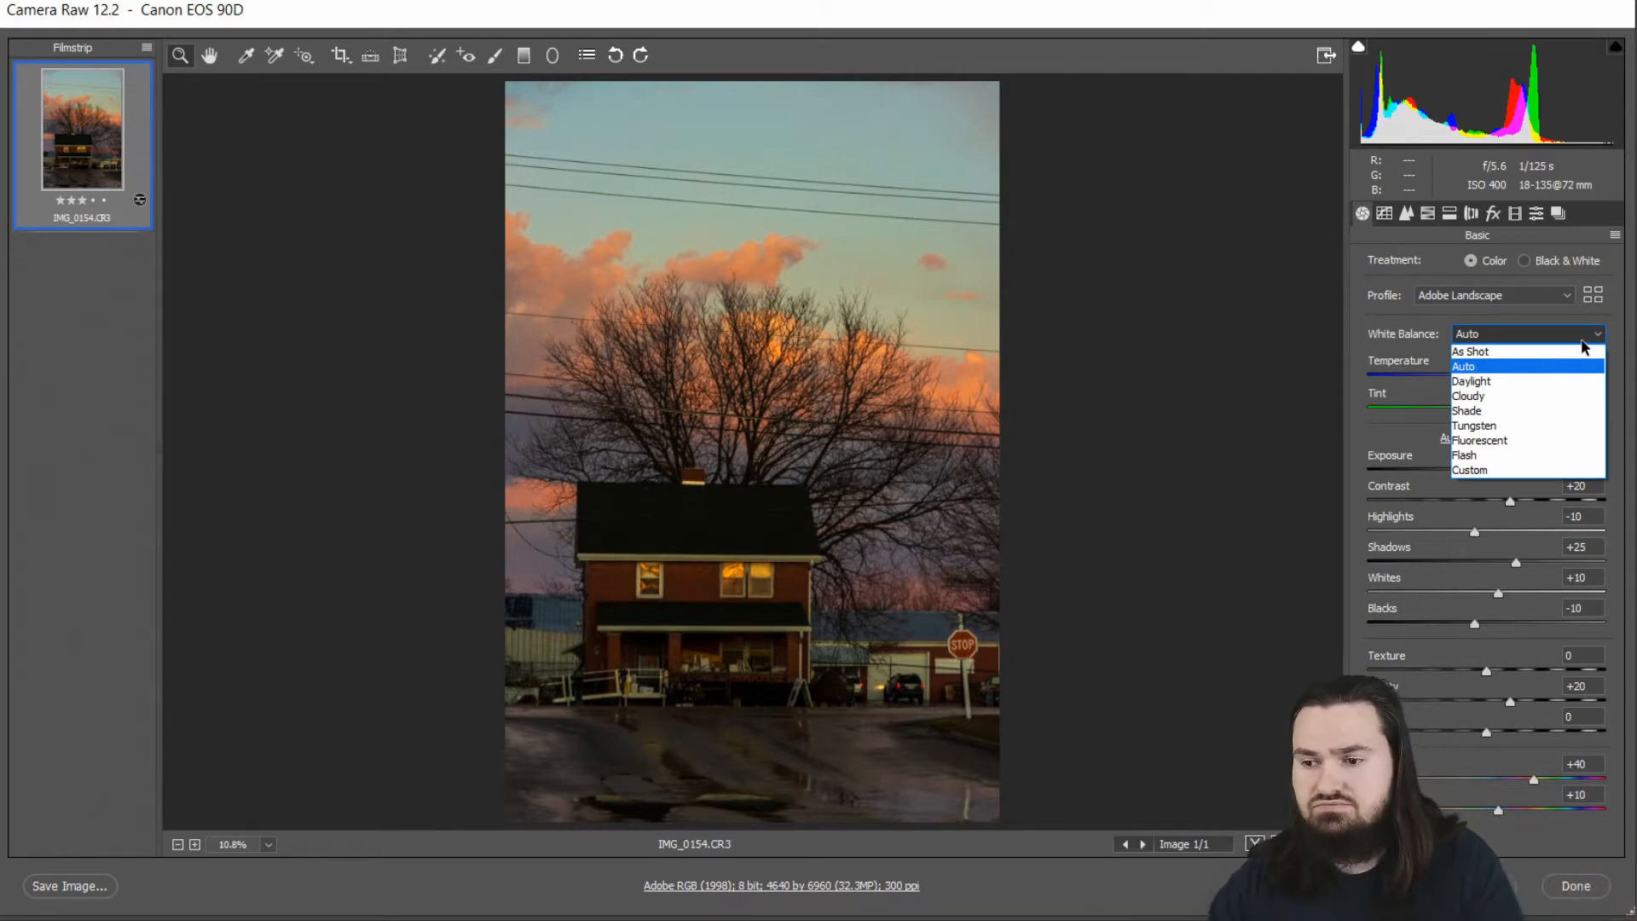
pyautogui.click(1487, 350)
pyautogui.click(1567, 337)
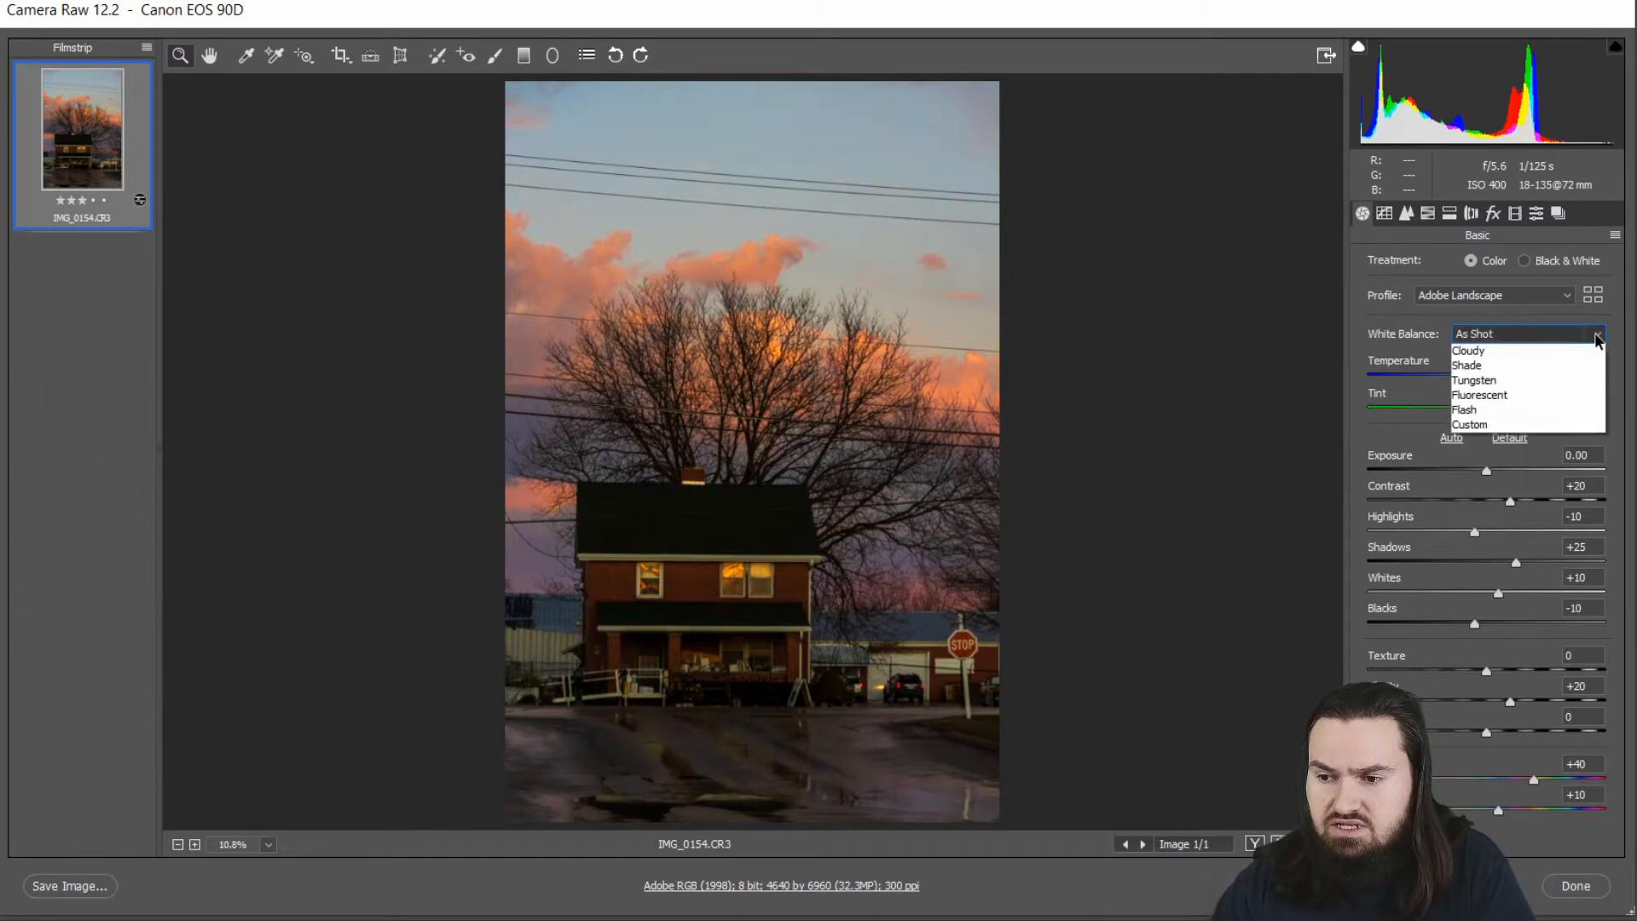
pyautogui.click(1581, 392)
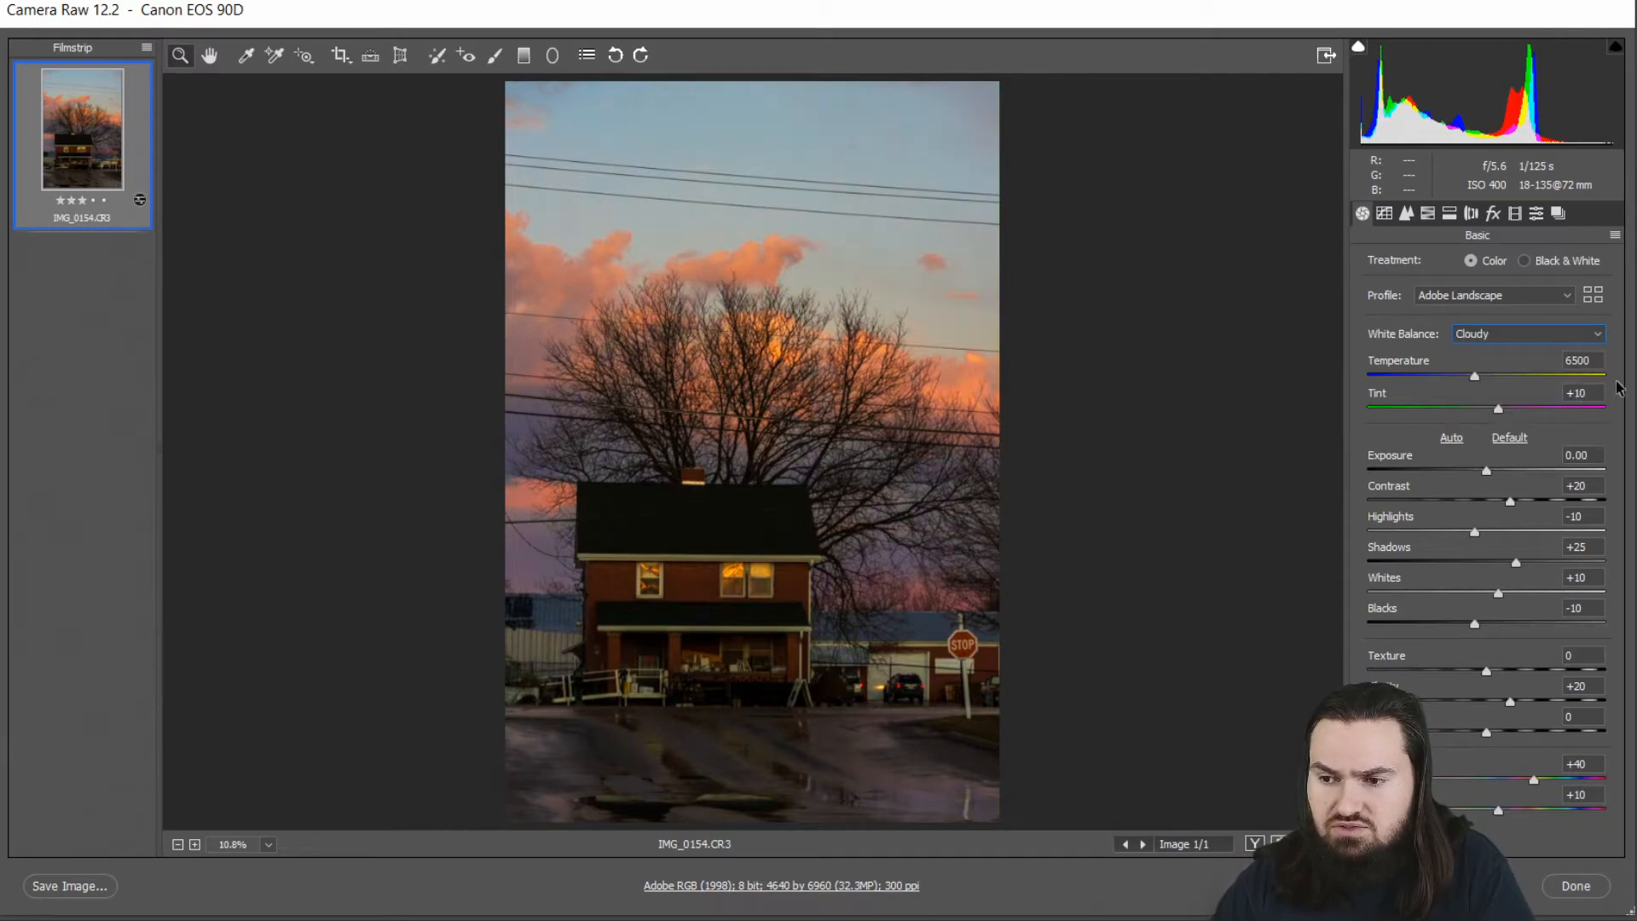
pyautogui.click(1605, 340)
pyautogui.click(1571, 350)
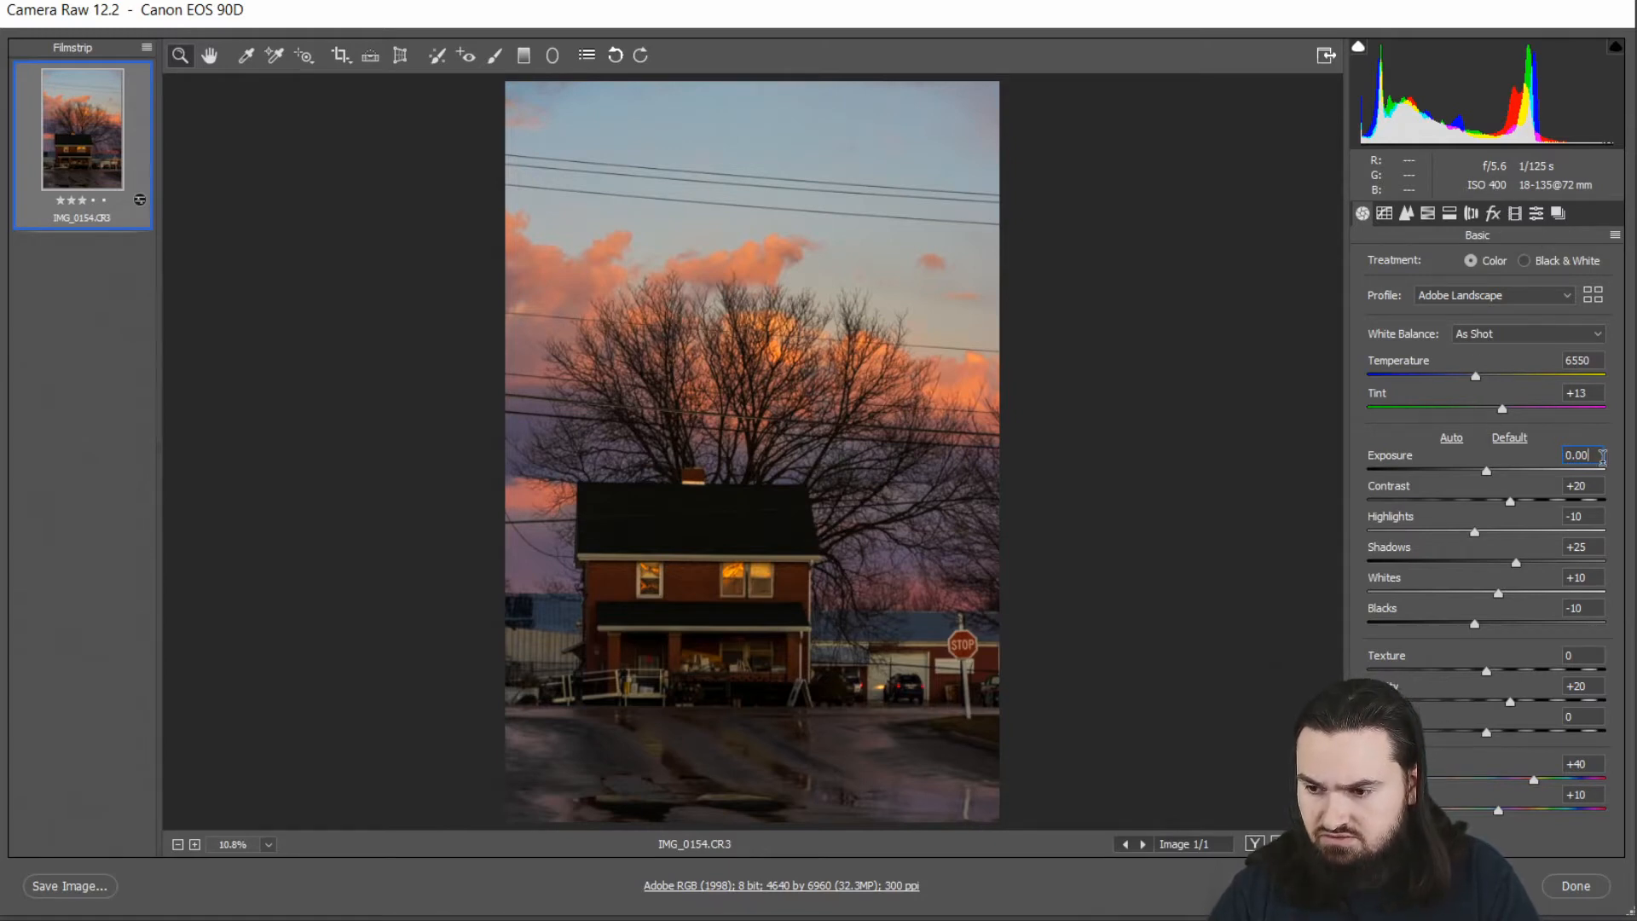
# Step: Raise the photo's Exposure gradually to +0.75
pyautogui.press('Up')
pyautogui.press('Up')
pyautogui.press('Up')
pyautogui.press('Up')
pyautogui.press('Up')
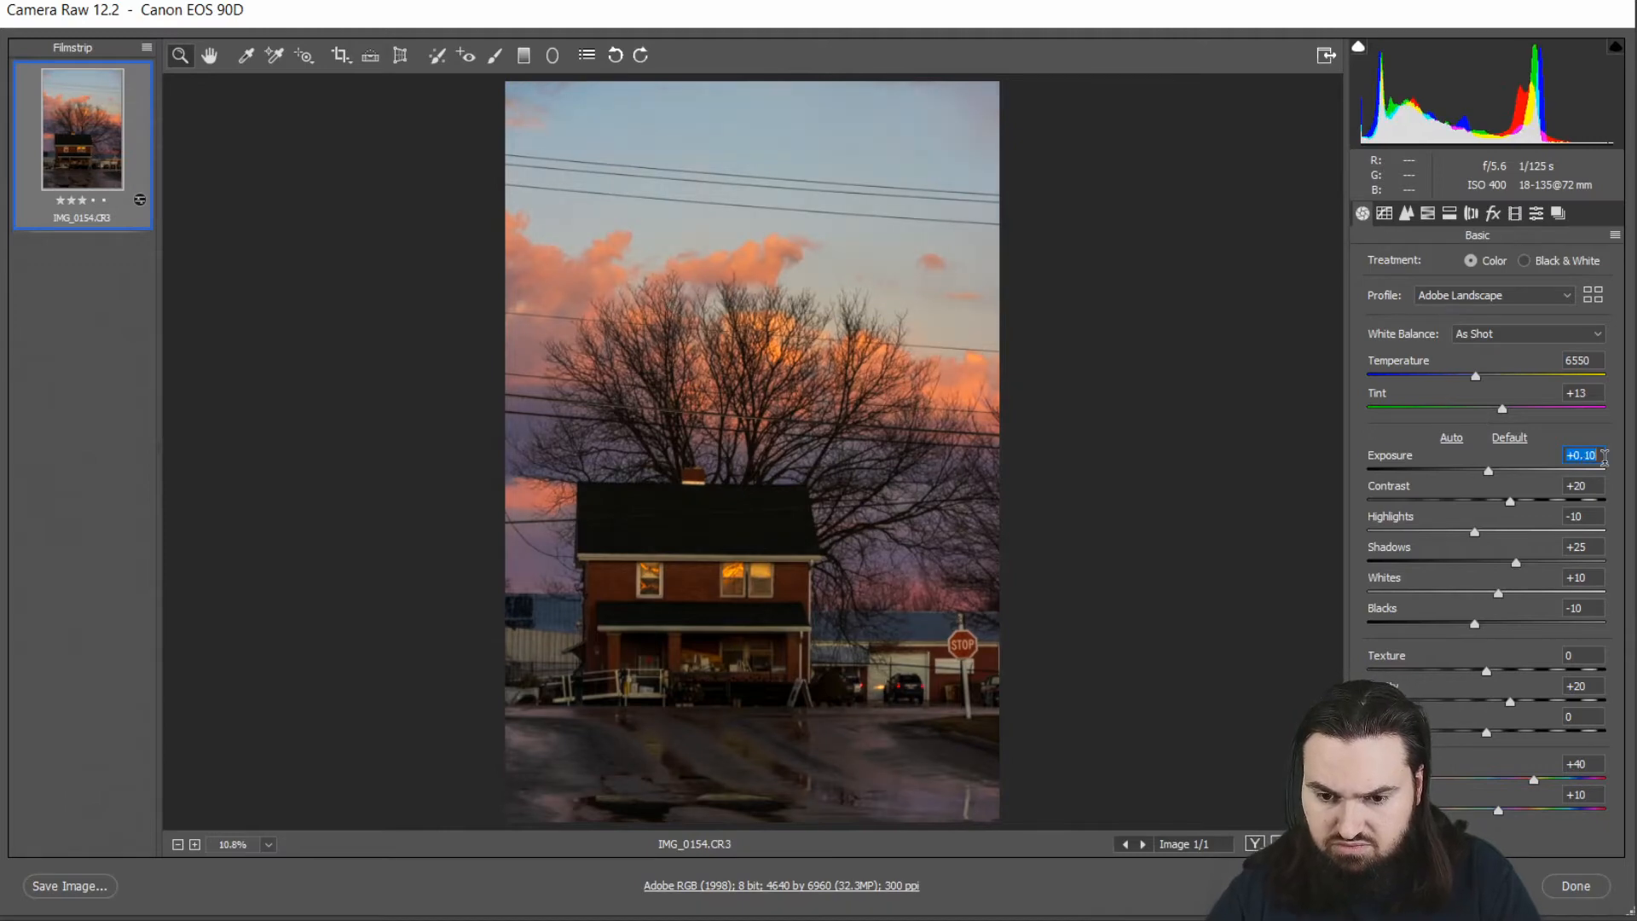
pyautogui.press('Up')
pyautogui.press('Up')
pyautogui.press('Up')
pyautogui.press('Up')
pyautogui.press('Up')
pyautogui.press('Up')
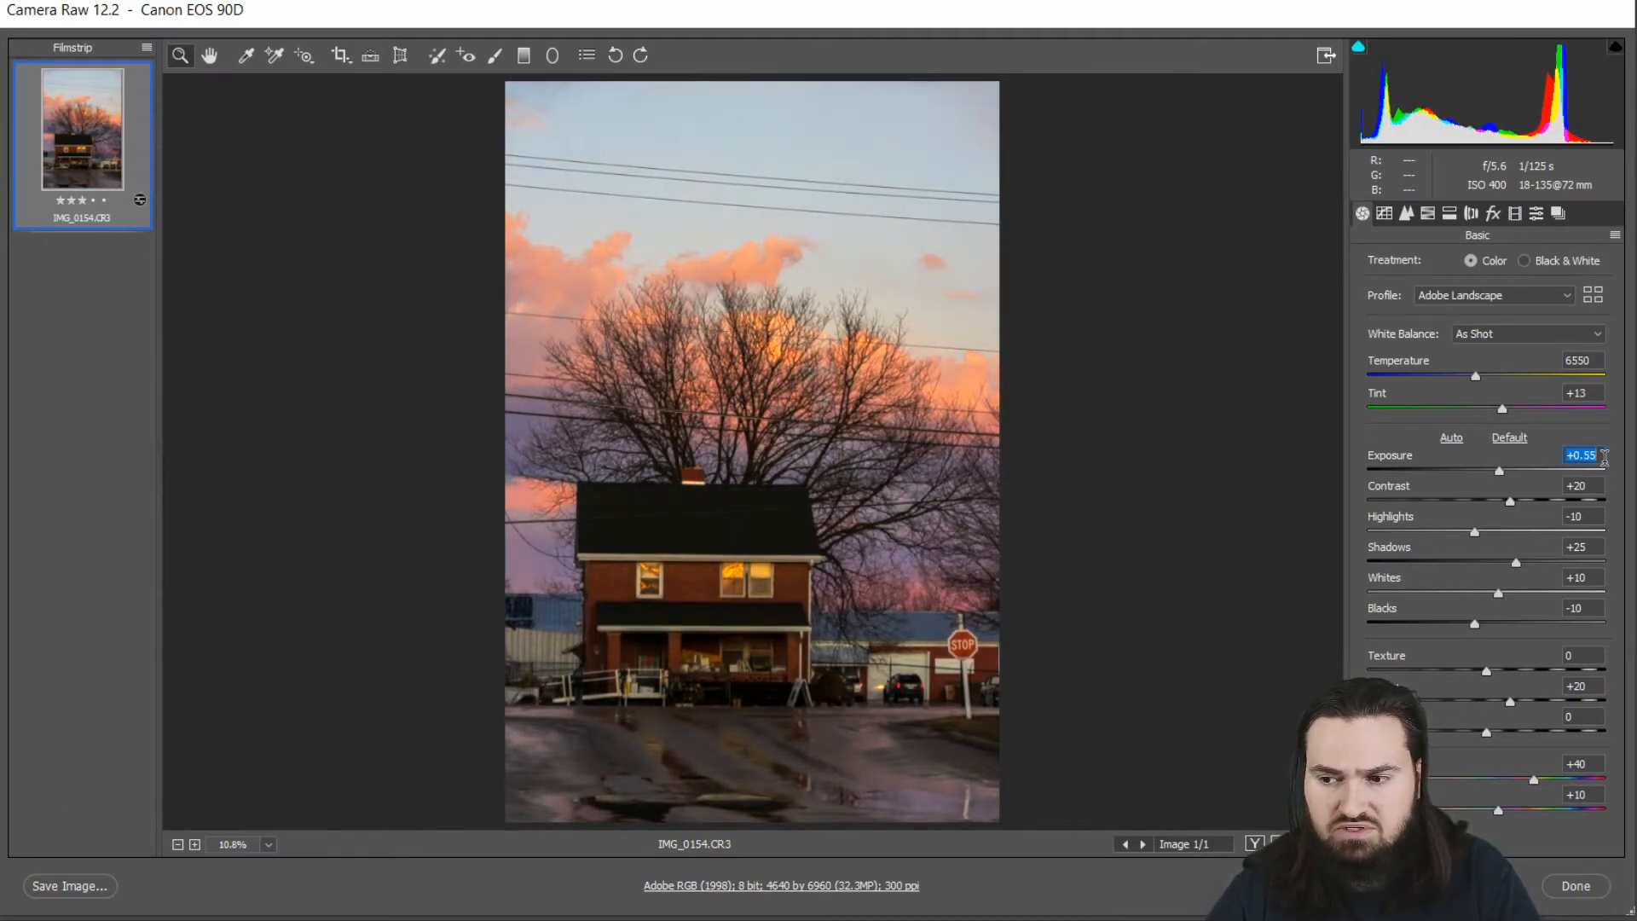
pyautogui.press('Up')
pyautogui.press('Up')
pyautogui.press('Up')
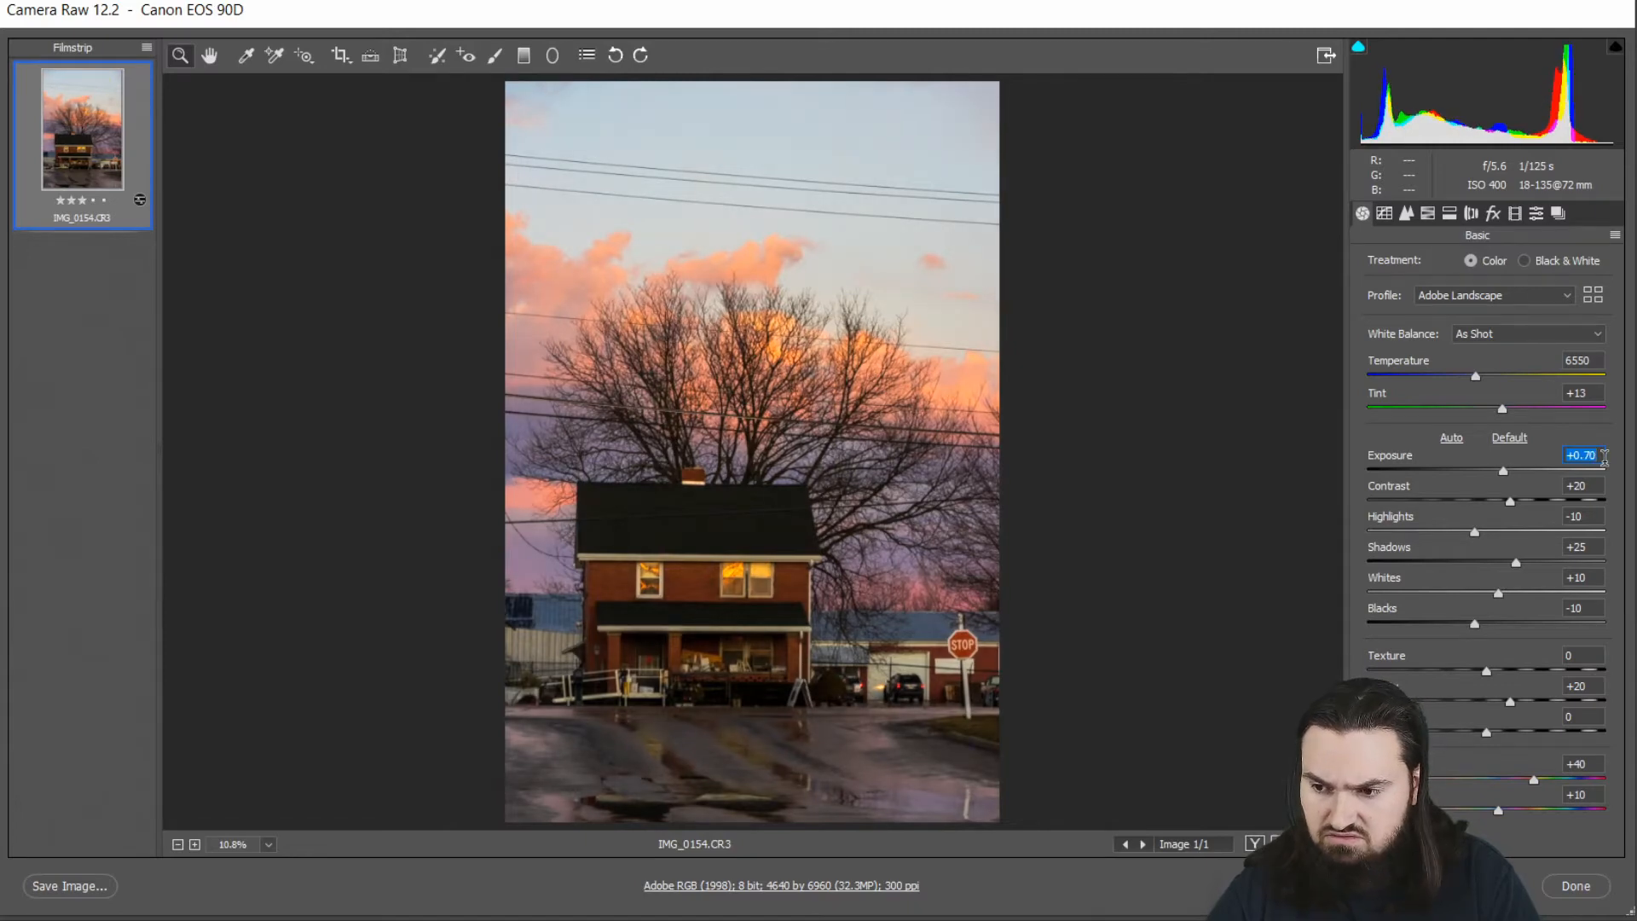
pyautogui.press('Up')
pyautogui.press('Tab')
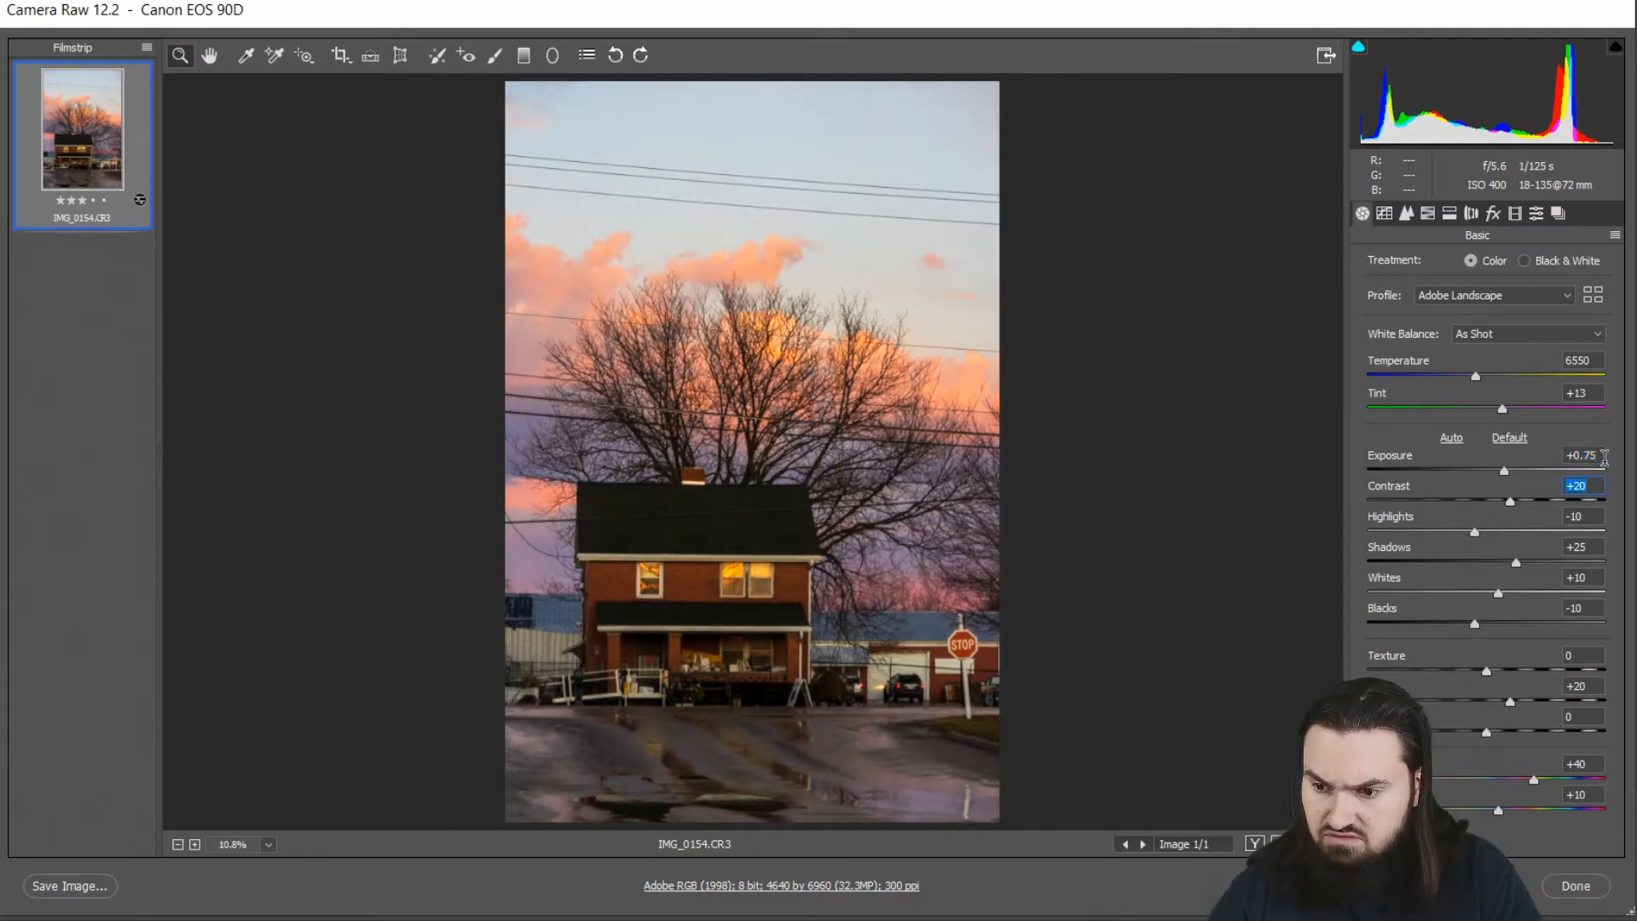
# Step: Try the Highlights at 0 and sweep them down to -100 twice to judge the effect on the sky
pyautogui.press('Tab')
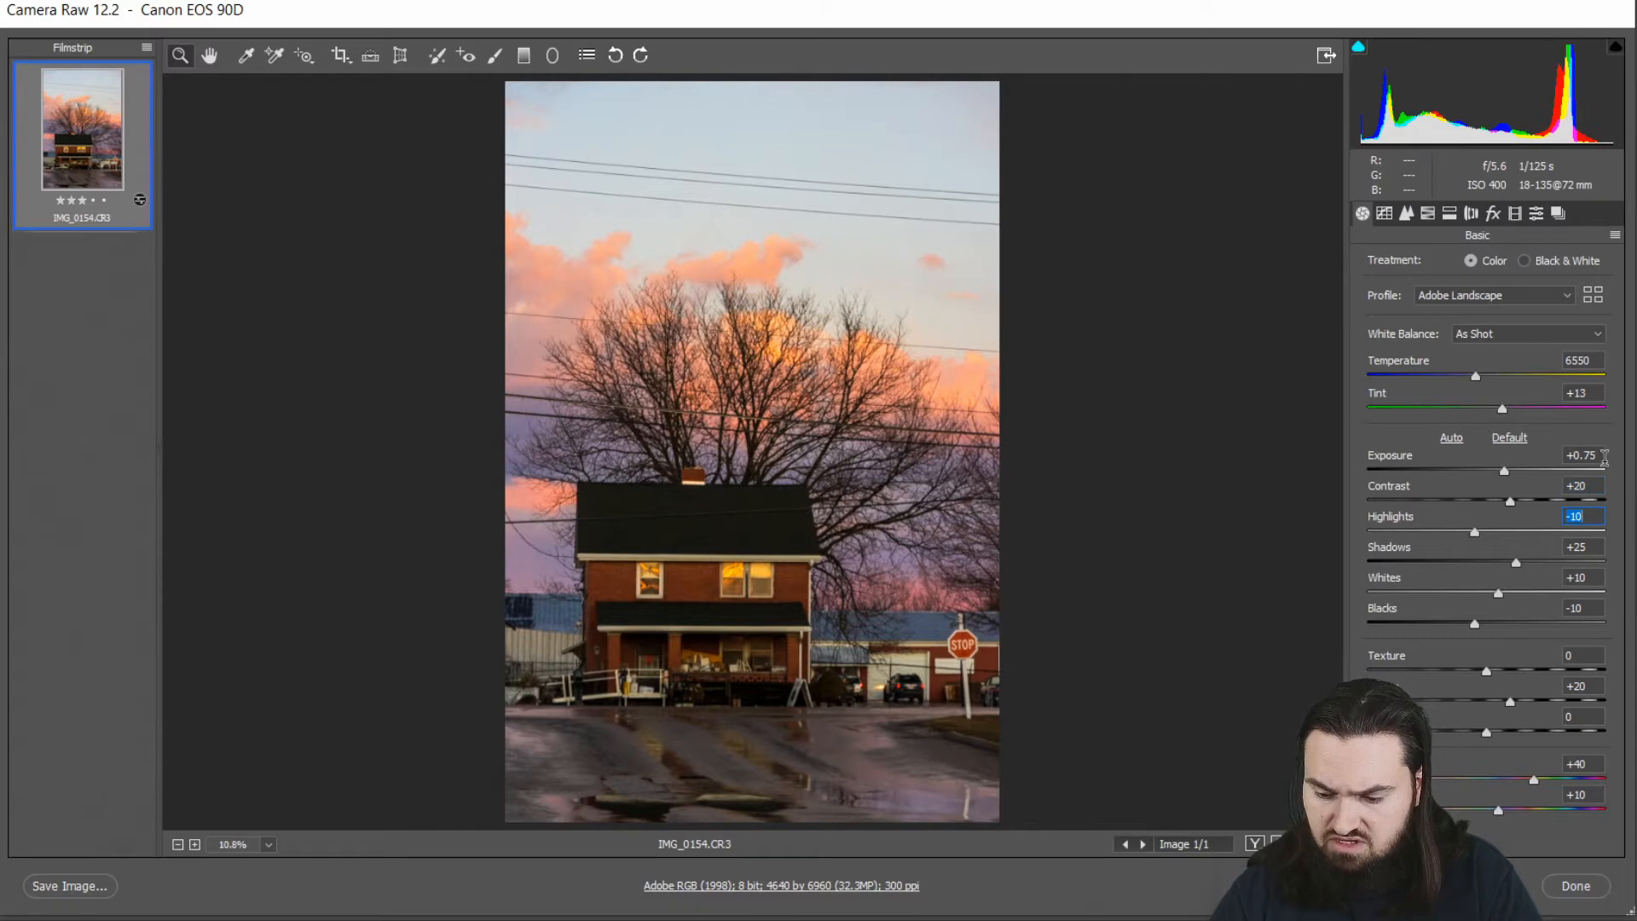
pyautogui.write('0')
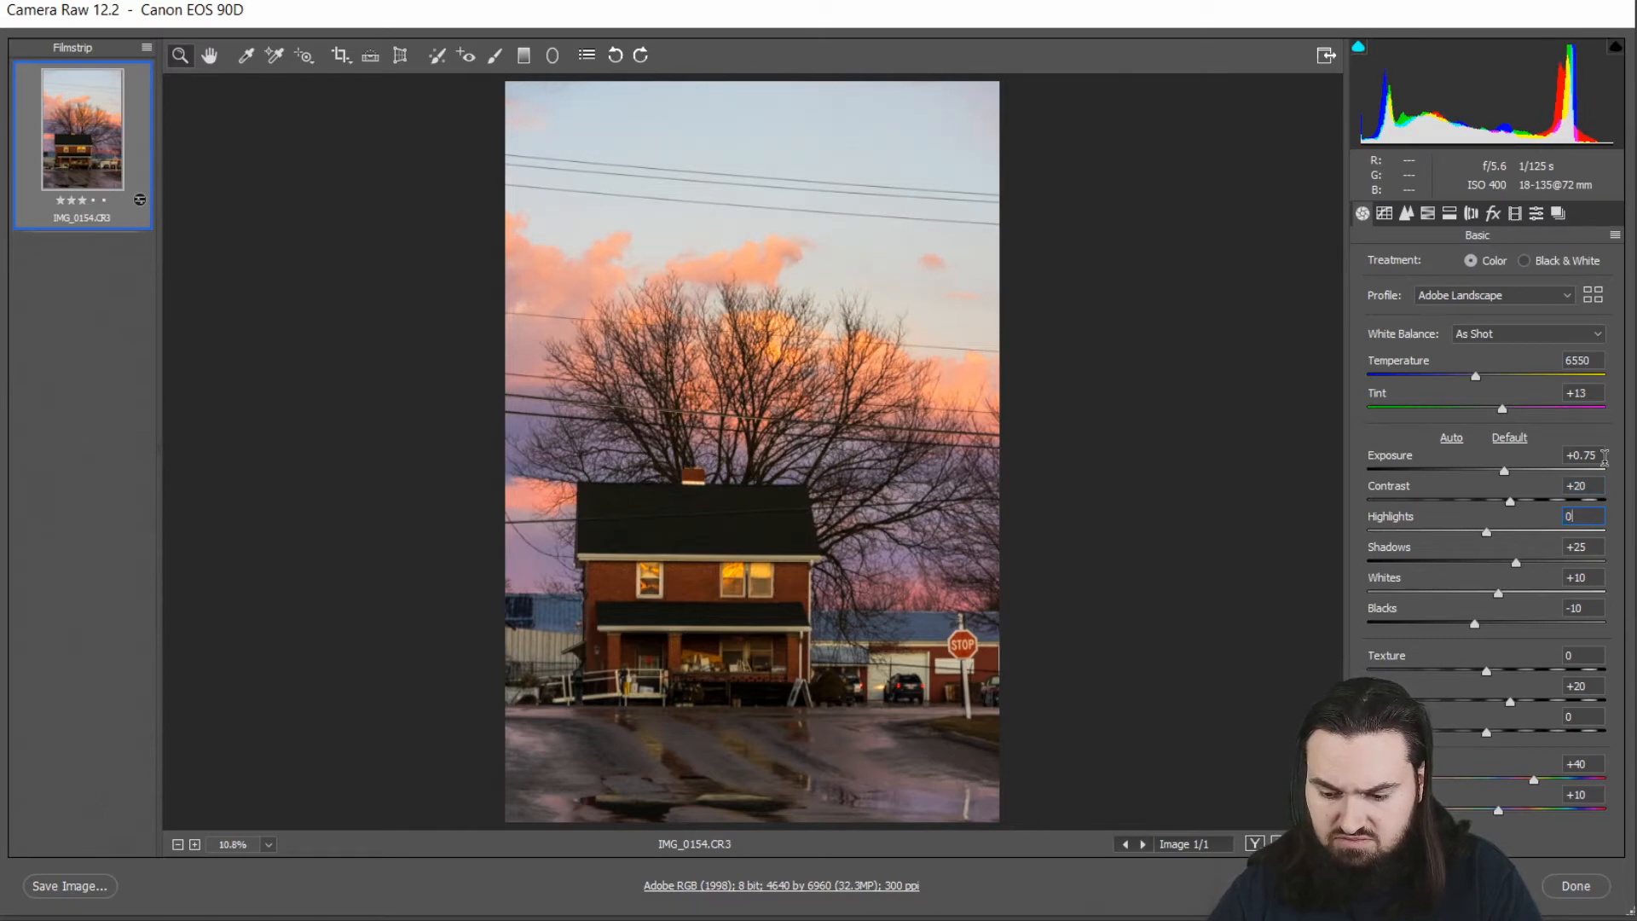
pyautogui.hotkey('shift', 'Down')
pyautogui.hotkey('shift', 'Down')
pyautogui.hotkey('shift', 'Down')
pyautogui.hotkey('shift', 'Down')
pyautogui.hotkey('shift', 'Down')
pyautogui.hotkey('shift', 'Down')
pyautogui.hotkey('shift', 'Down')
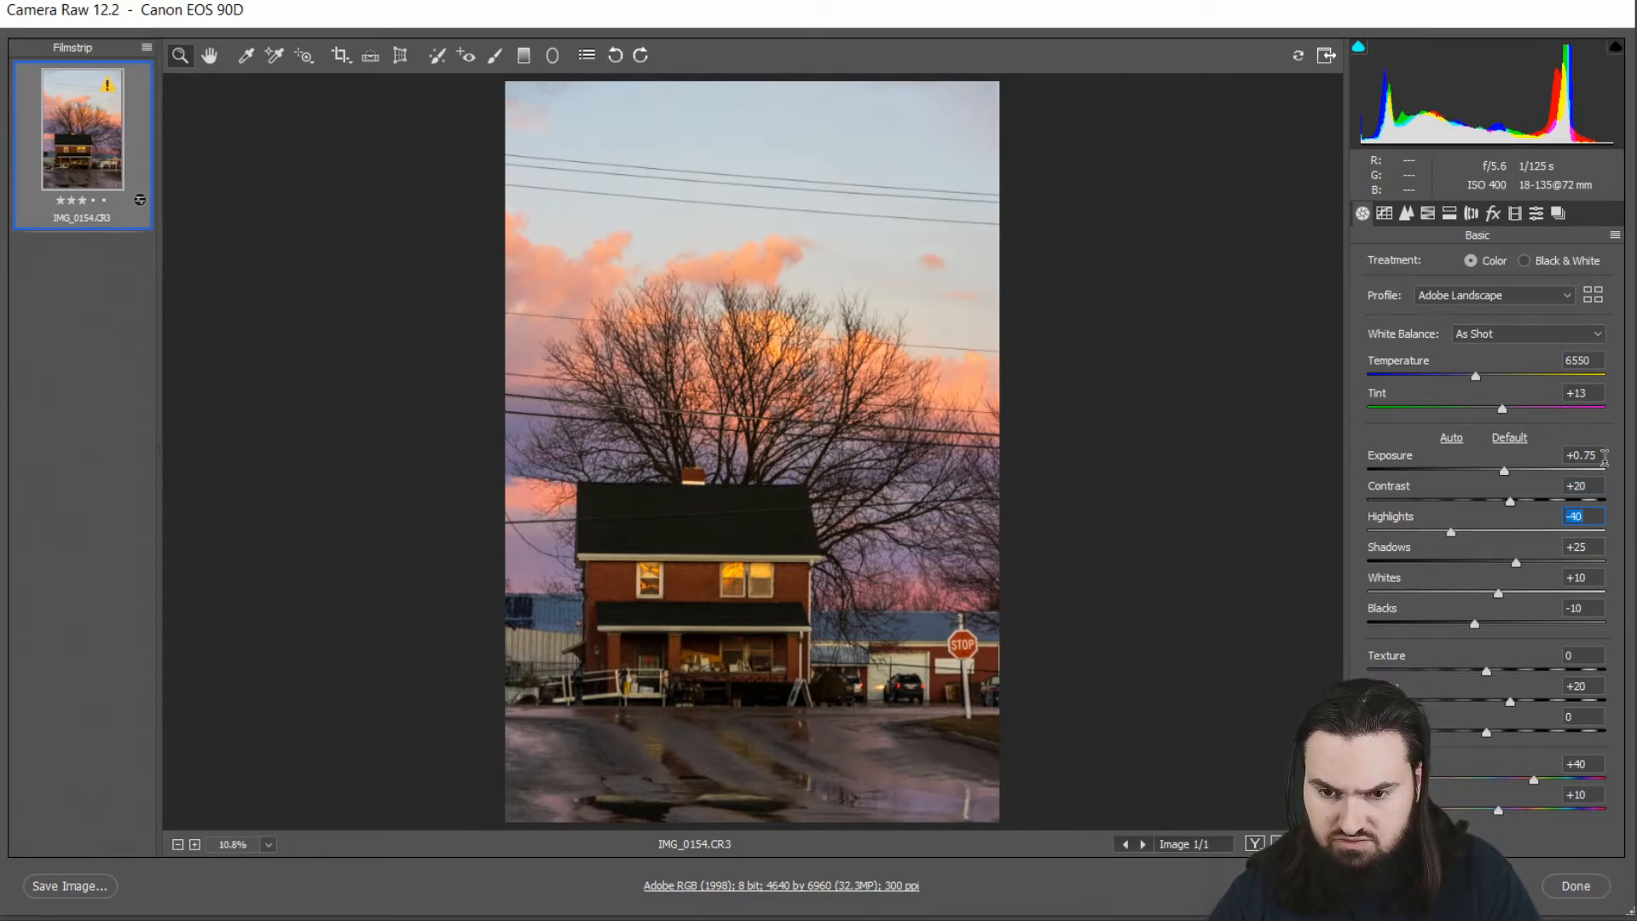
pyautogui.hotkey('shift', 'Down')
pyautogui.hotkey('shift', 'Down')
pyautogui.hotkey('shift', 'Down')
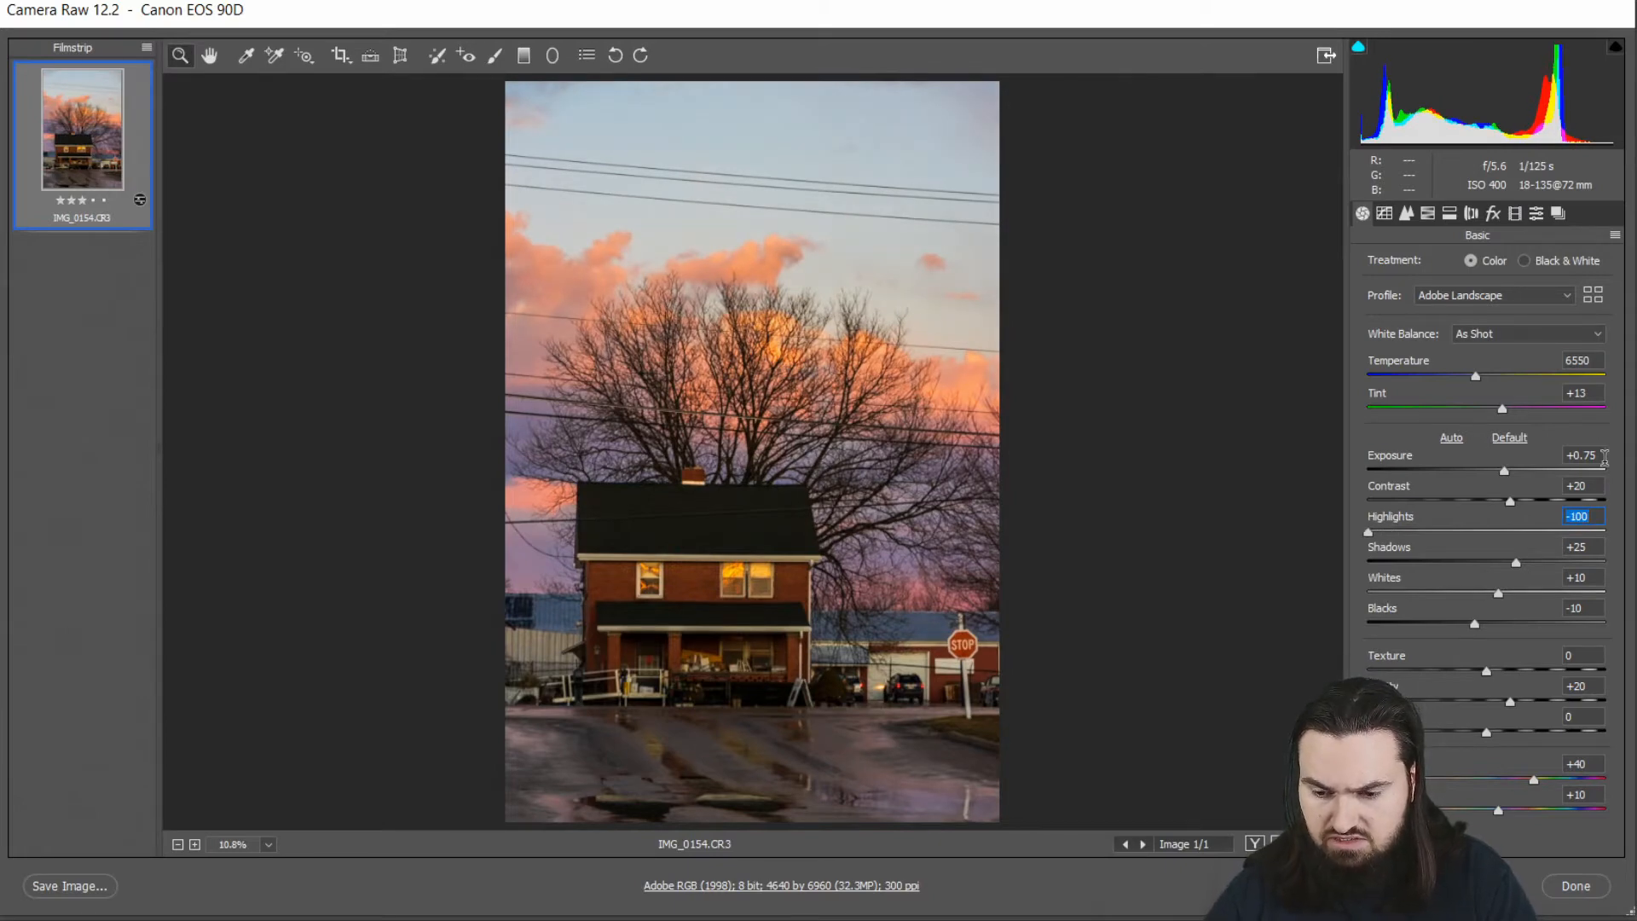
pyautogui.write('0')
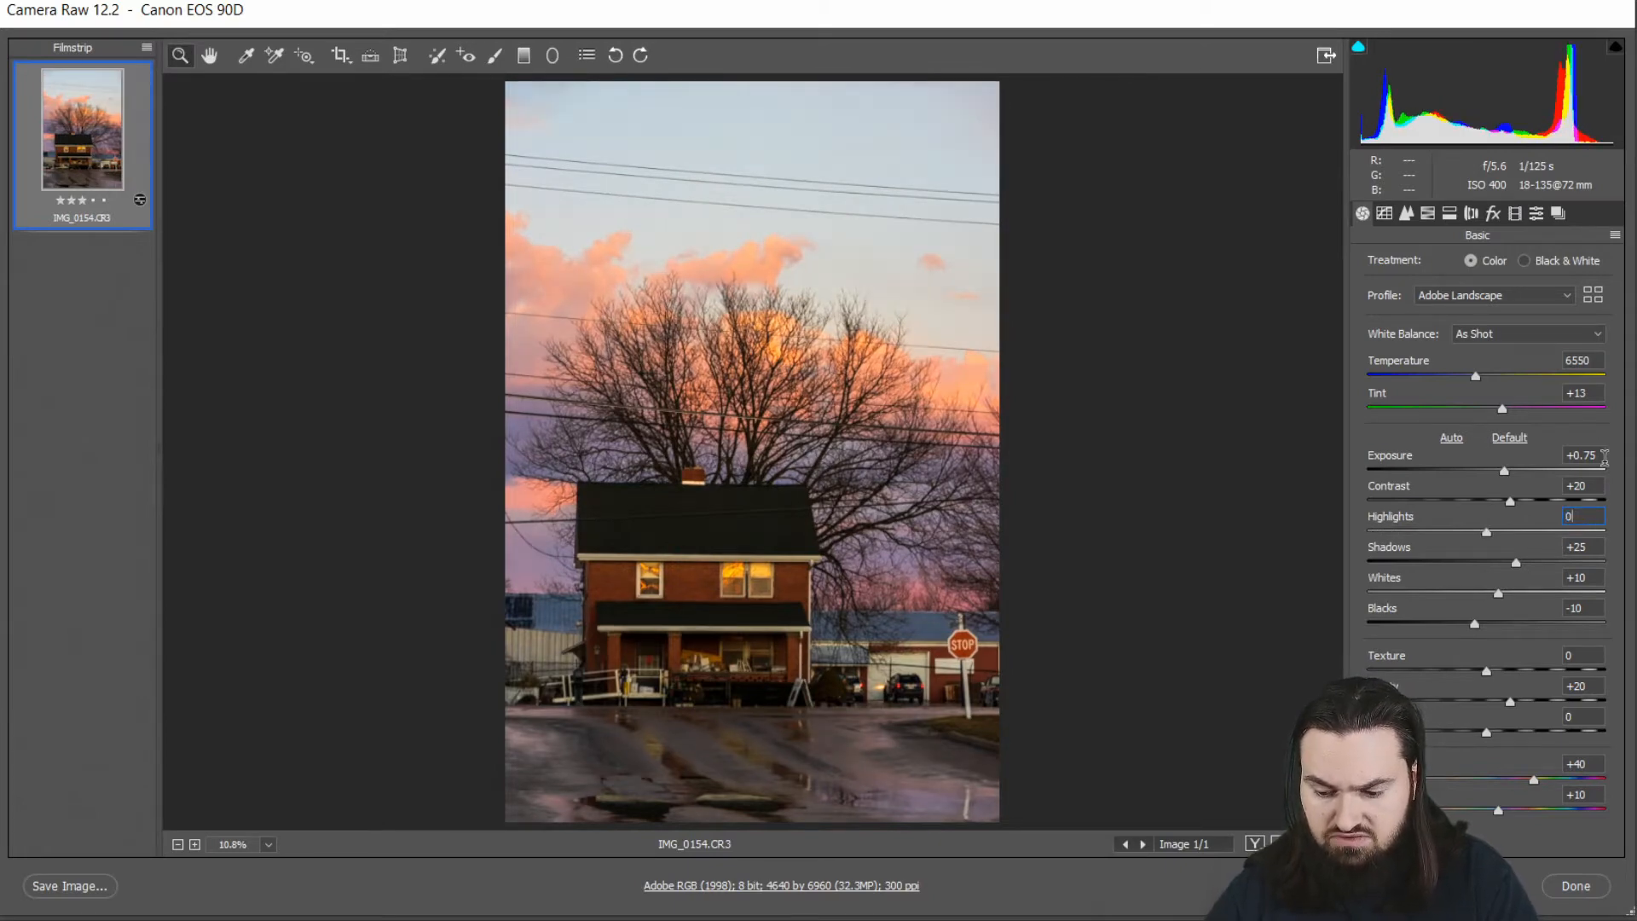
pyautogui.hotkey('shift', 'Down')
pyautogui.hotkey('shift', 'Down')
pyautogui.hotkey('shift', 'Down')
pyautogui.hotkey('shift', 'Down')
pyautogui.hotkey('shift', 'Down')
pyautogui.hotkey('shift', 'Down')
pyautogui.hotkey('shift', 'Down')
pyautogui.hotkey('shift', 'Down')
pyautogui.hotkey('shift', 'Down')
pyautogui.hotkey('shift', 'Down')
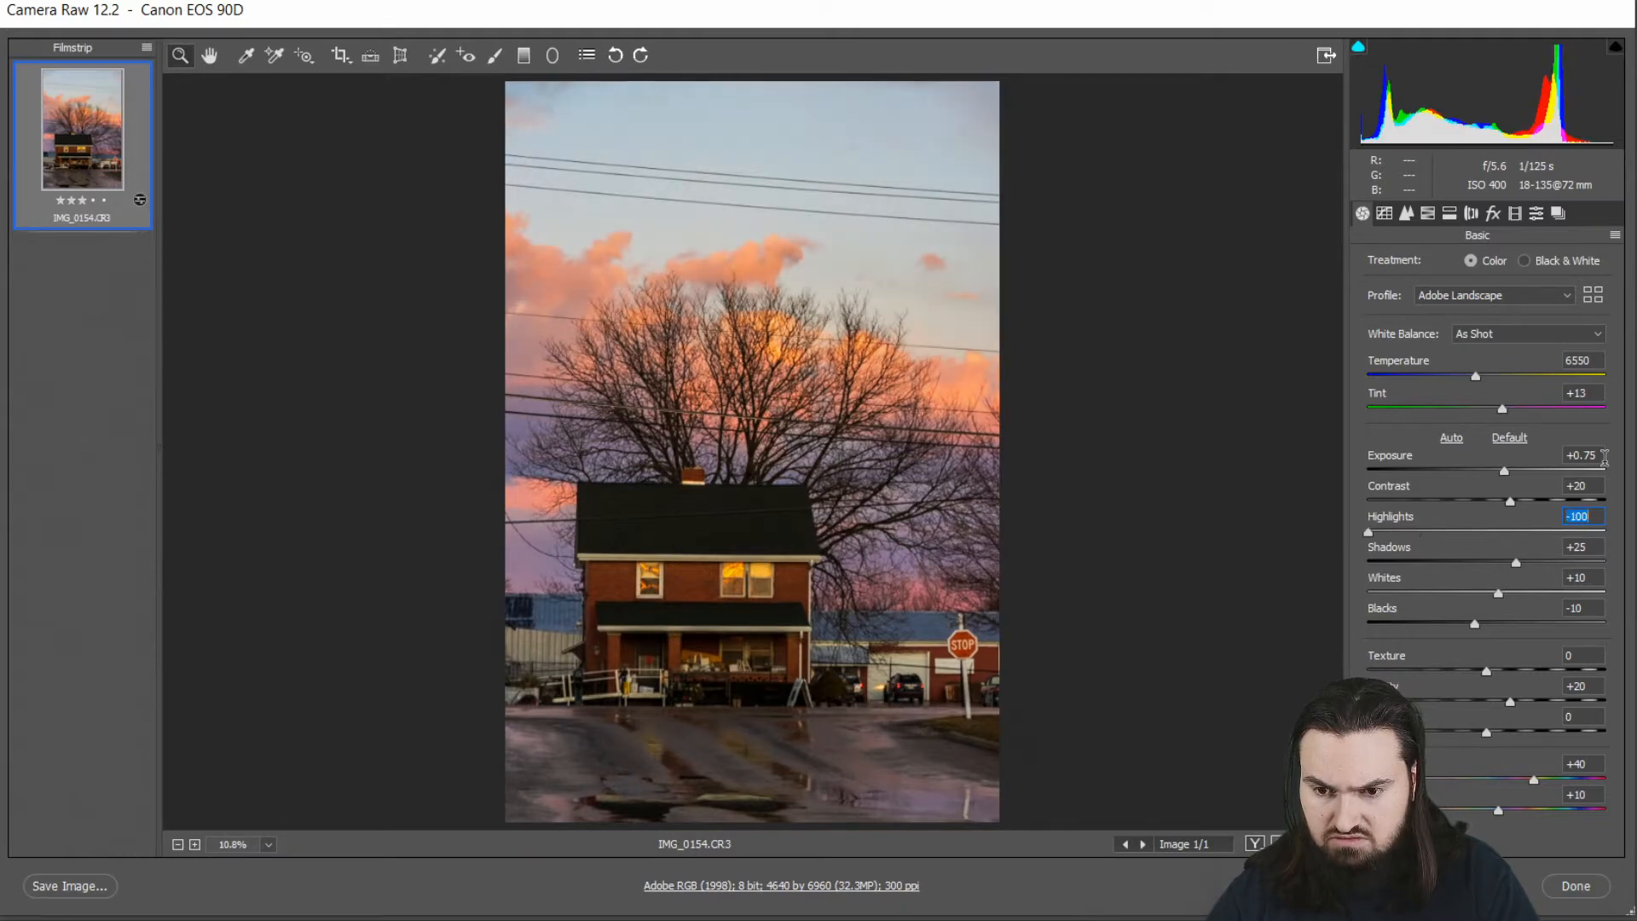
# Step: Reset the Highlights to 0 and lower them in steps of ten to -100
pyautogui.write('-30')
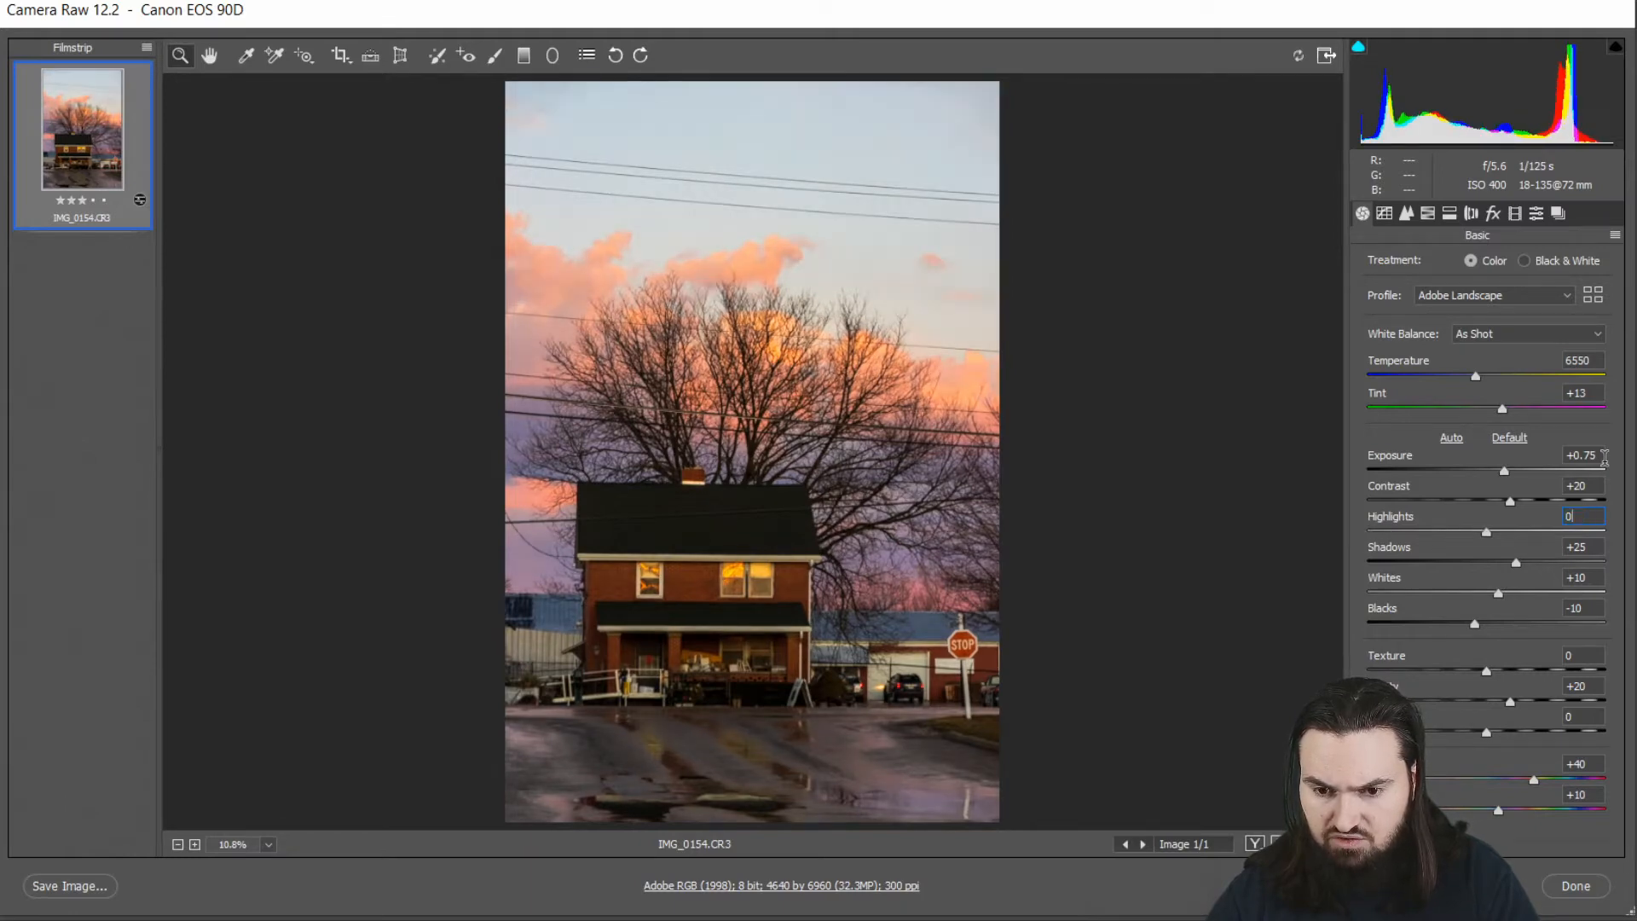
pyautogui.hotkey('shift', 'Down')
pyautogui.hotkey('shift', 'Down')
pyautogui.hotkey('shift', 'Down')
pyautogui.hotkey('shift', 'Down')
pyautogui.hotkey('shift', 'Down')
pyautogui.hotkey('shift', 'Down')
pyautogui.hotkey('shift', 'Down')
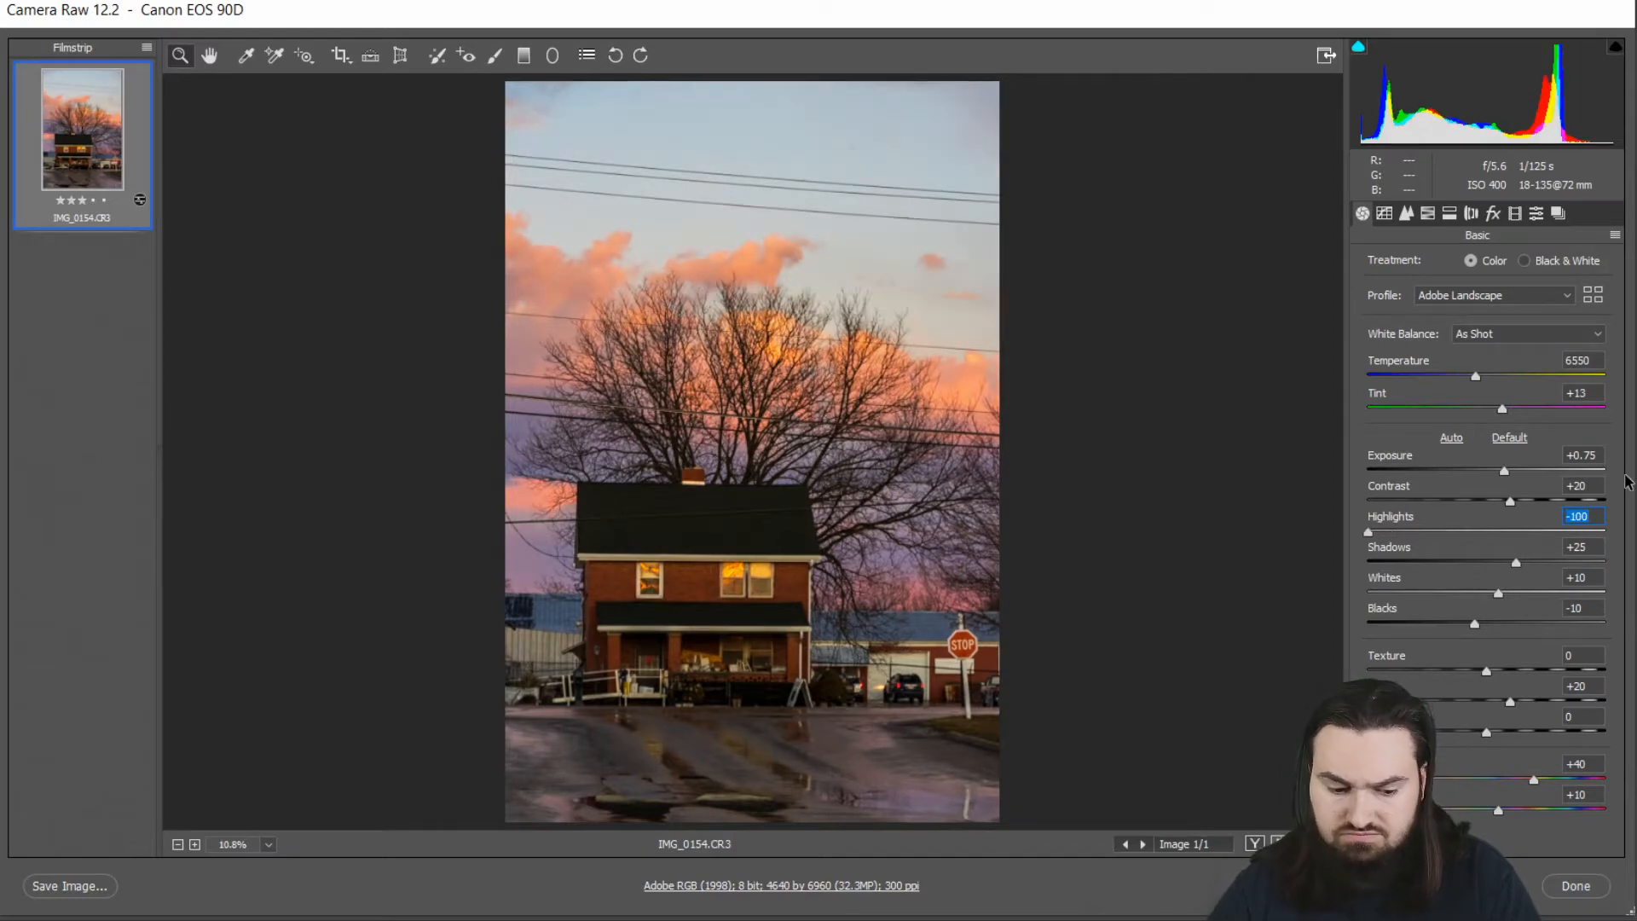
# Step: Try the Shadows across the range from 0 to +100 to see how the dark areas respond
pyautogui.press('Tab')
pyautogui.write('0')
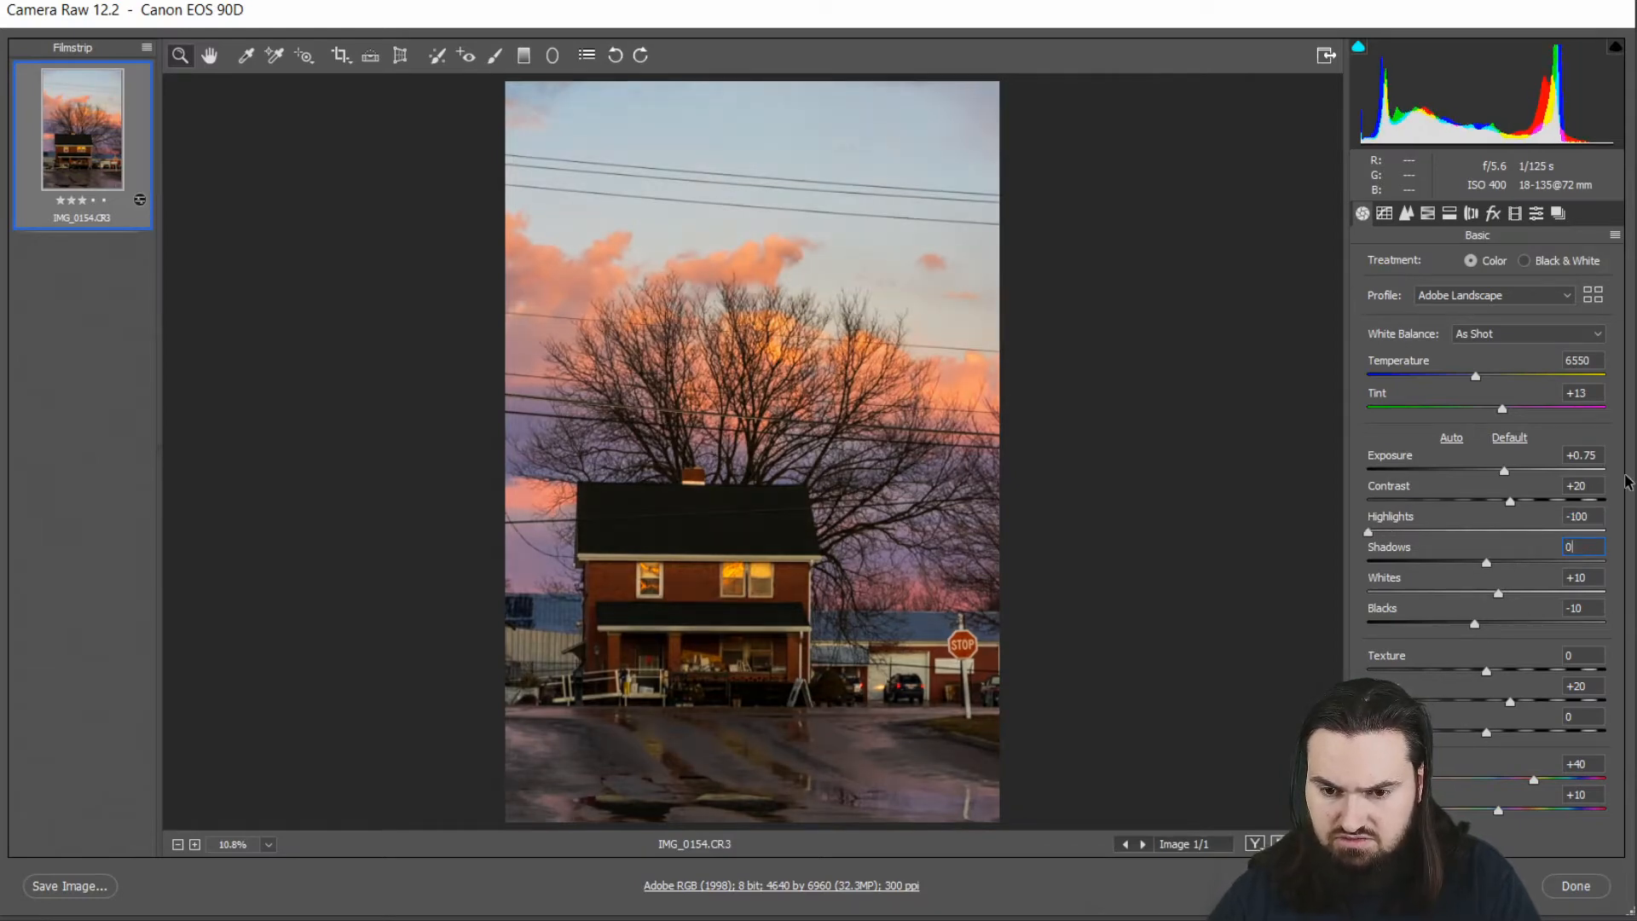
pyautogui.hotkey('shift', 'Up')
pyautogui.hotkey('shift', 'Up')
pyautogui.hotkey('shift', 'Up')
pyautogui.hotkey('shift', 'Up')
pyautogui.hotkey('shift', 'Up')
pyautogui.hotkey('shift', 'Up')
pyautogui.hotkey('shift', 'Up')
pyautogui.hotkey('shift', 'Up')
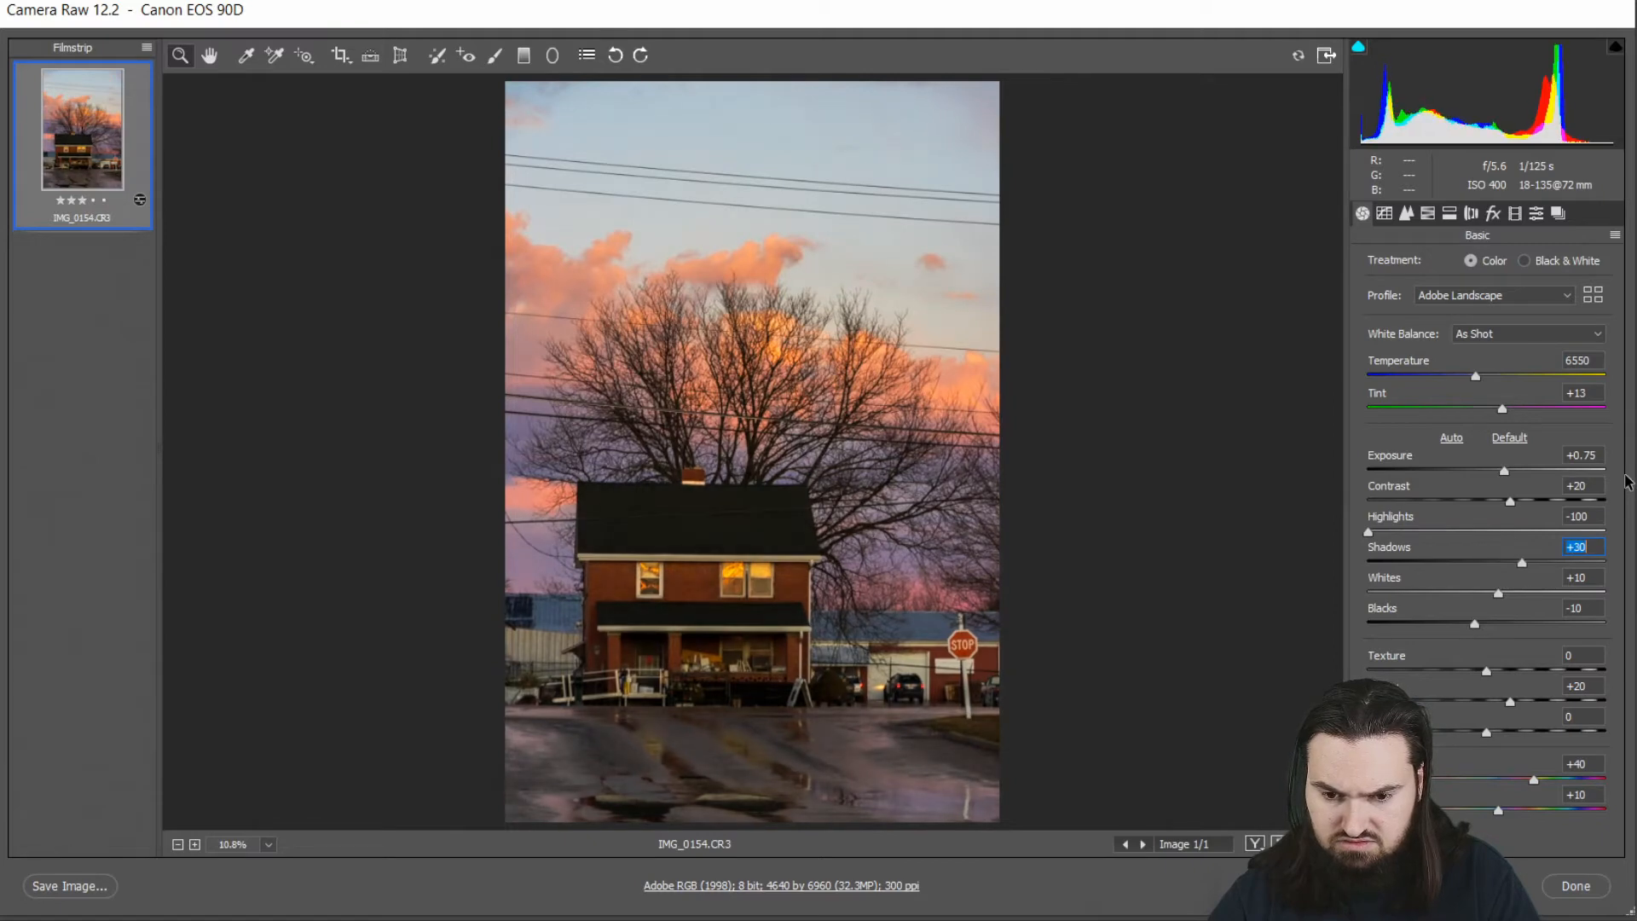
pyautogui.hotkey('shift', 'Up')
pyautogui.hotkey('shift', 'Up')
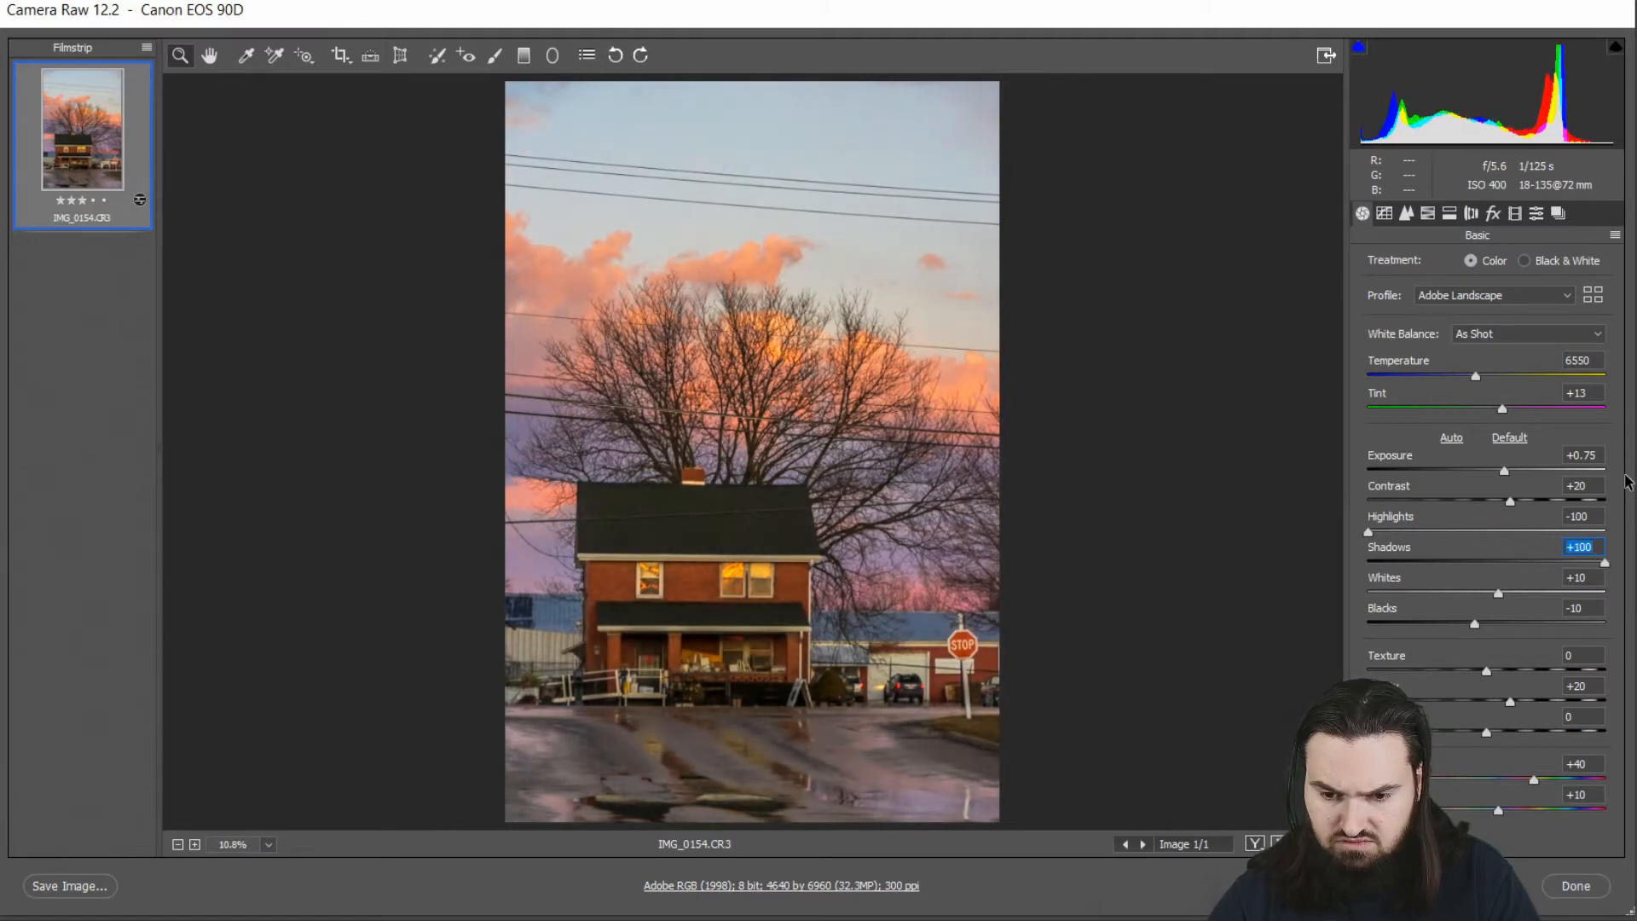
# Step: Reset the Shadows to 0 and raise them to +50
pyautogui.write('0')
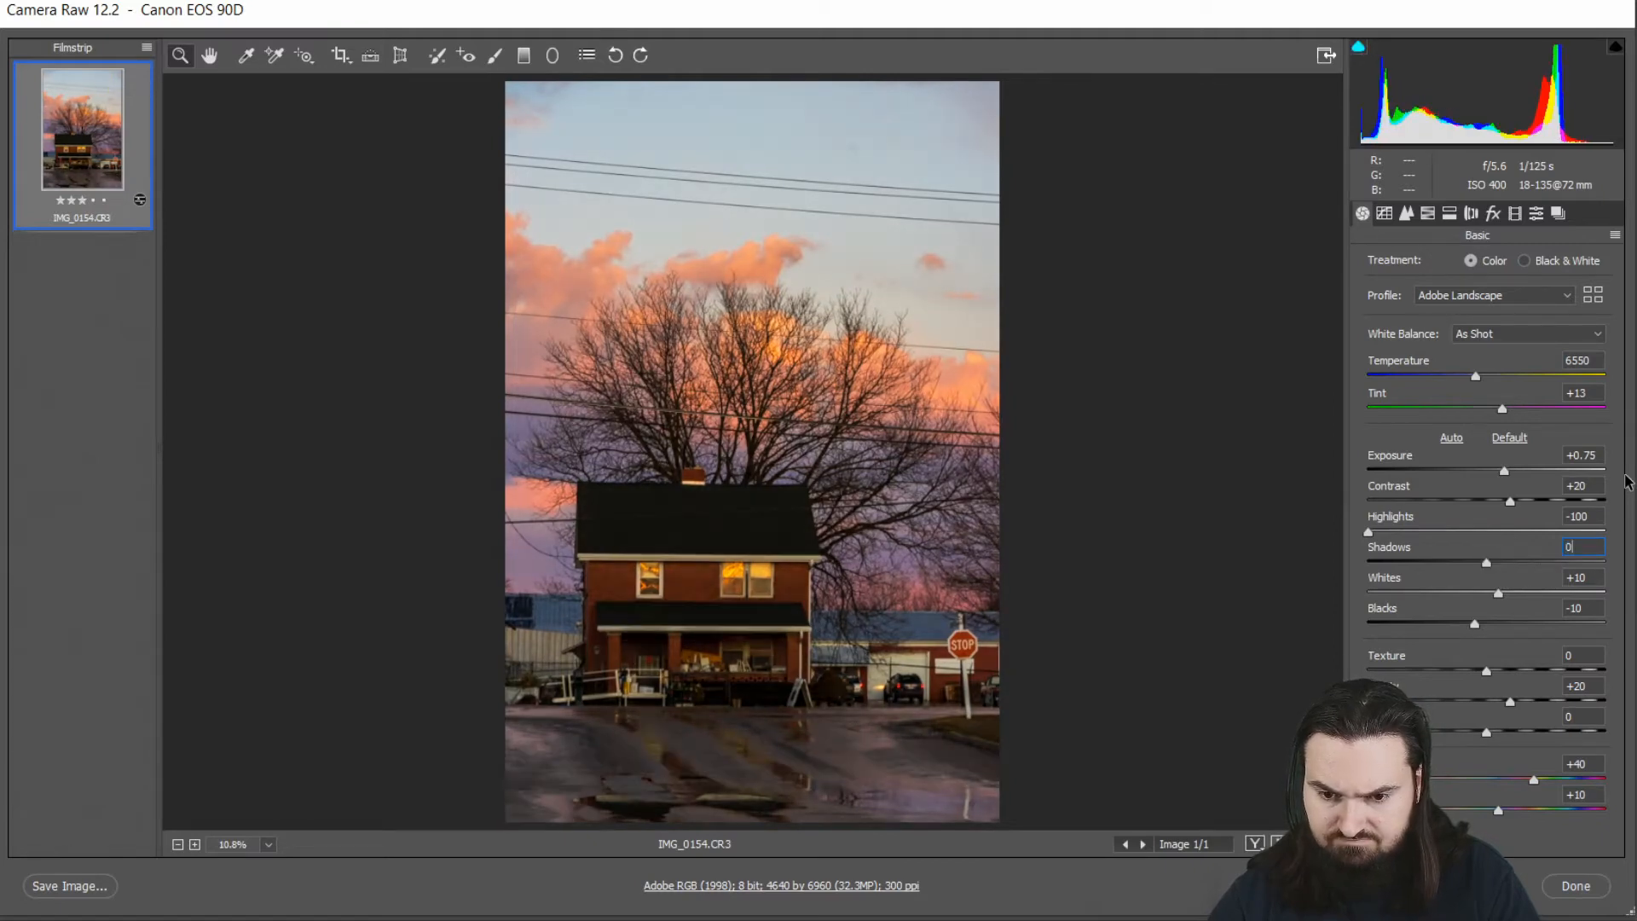
pyautogui.hotkey('shift', 'Up')
pyautogui.hotkey('shift', 'Up')
pyautogui.hotkey('shift', 'Up')
pyautogui.hotkey('shift', 'Up')
pyautogui.hotkey('shift', 'Up')
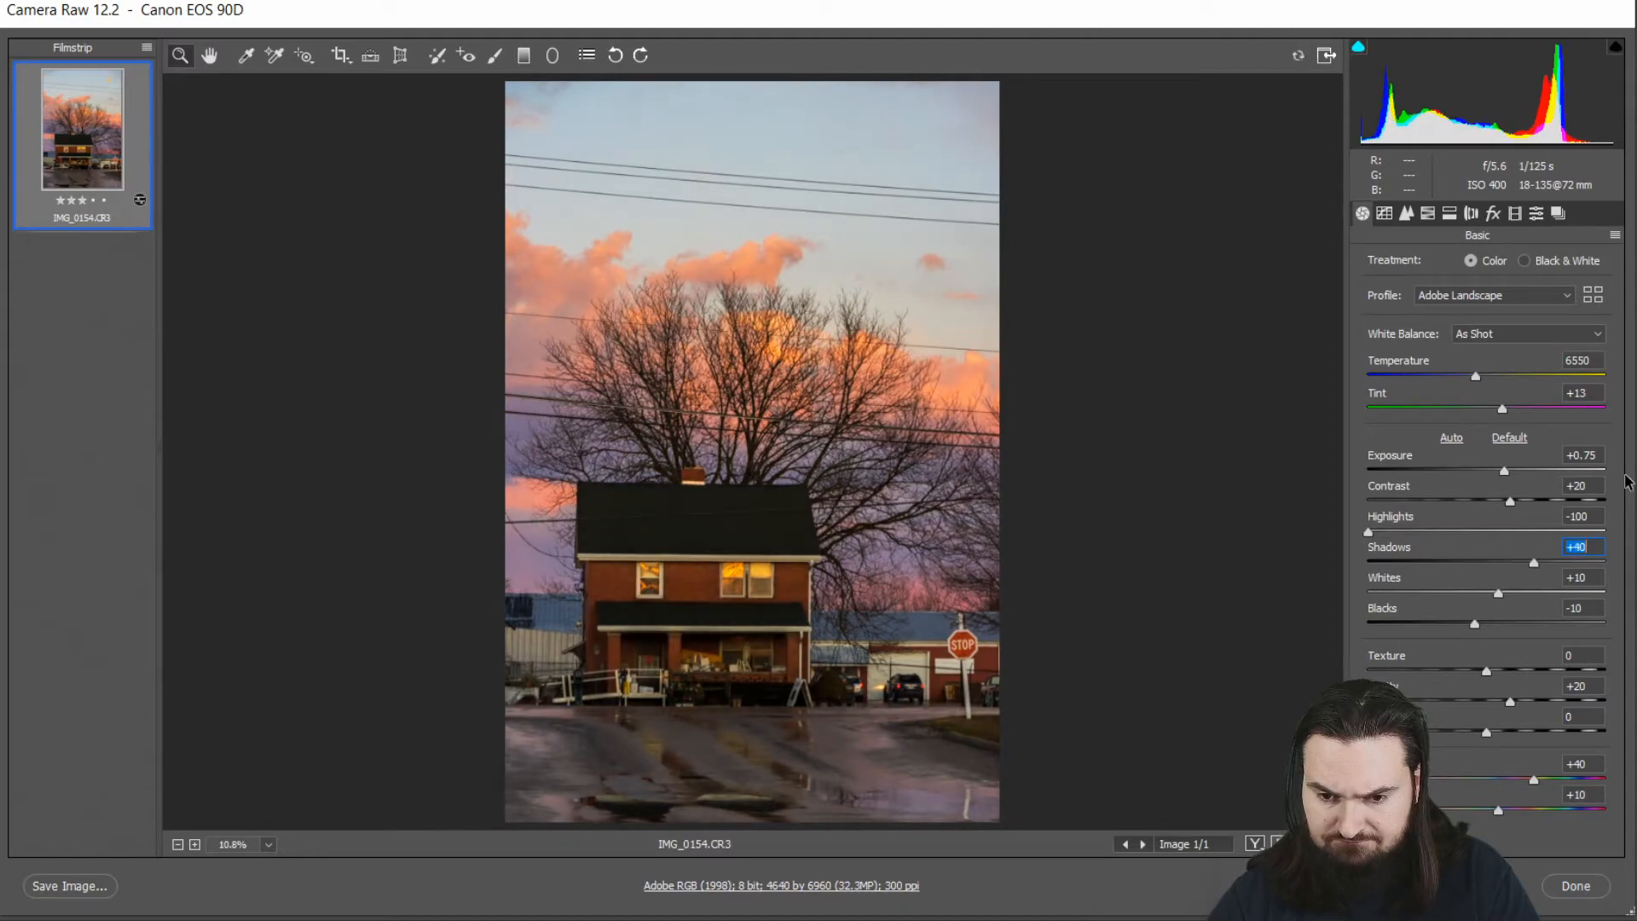
# Step: Try lowering the Whites from 0 to -100, then bring them up to -90
pyautogui.press('Tab')
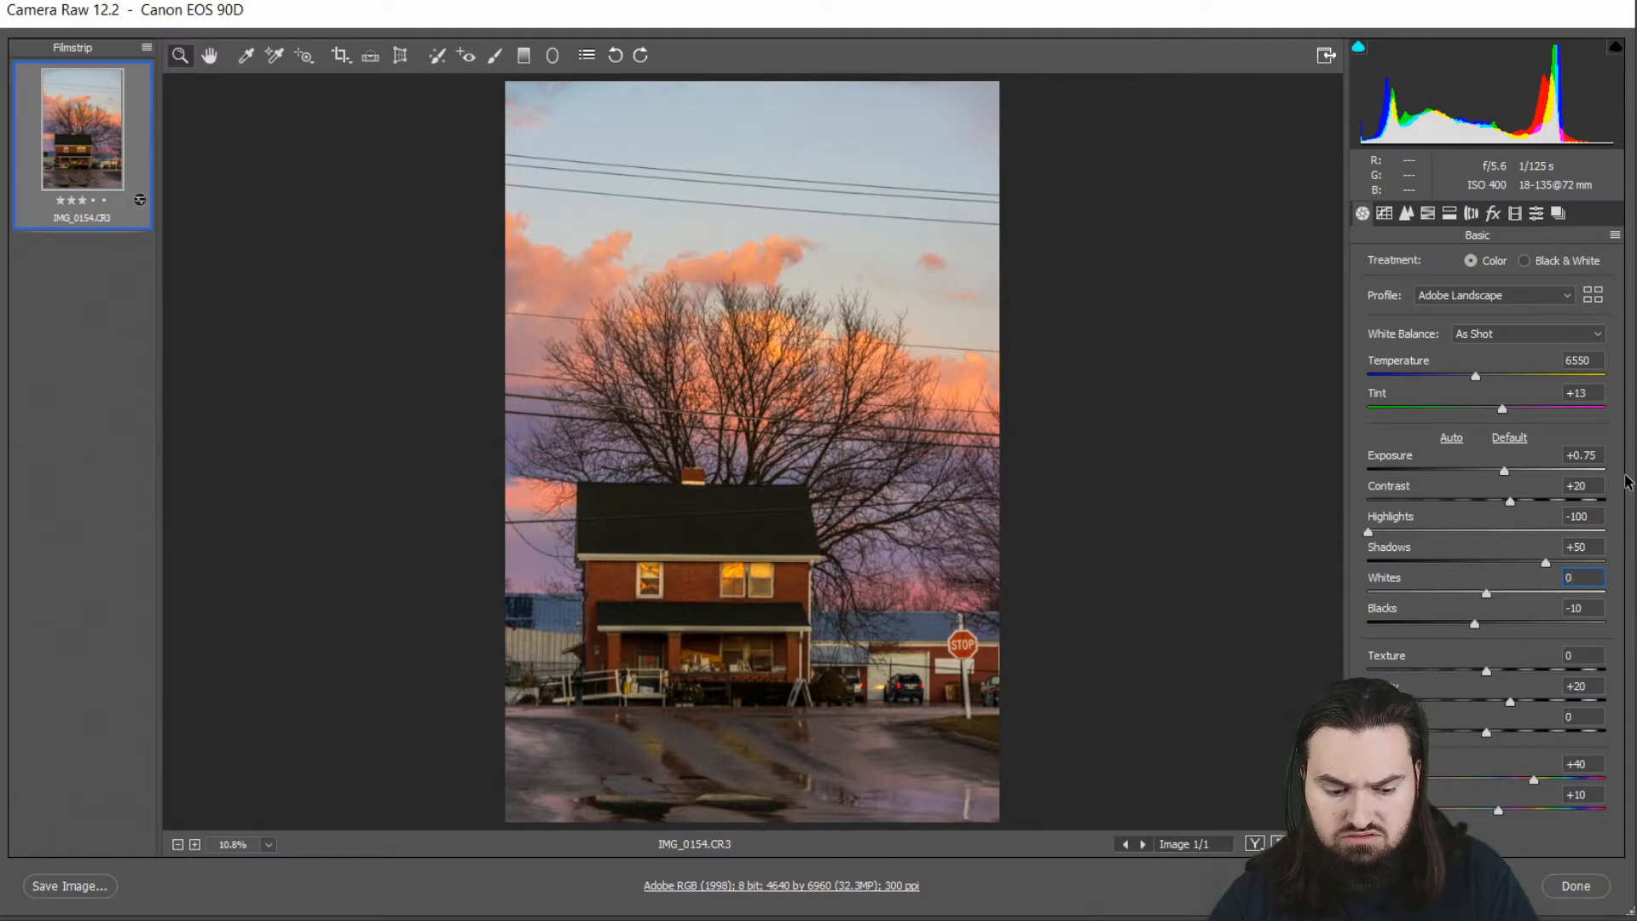
pyautogui.hotkey('shift', 'Down')
pyautogui.hotkey('shift', 'Down')
pyautogui.hotkey('shift', 'Down')
pyautogui.hotkey('shift', 'Down')
pyautogui.hotkey('shift', 'Down')
pyautogui.hotkey('shift', 'Down')
pyautogui.hotkey('shift', 'Down')
pyautogui.hotkey('shift', 'Down')
pyautogui.hotkey('shift', 'Down')
pyautogui.hotkey('shift', 'Down')
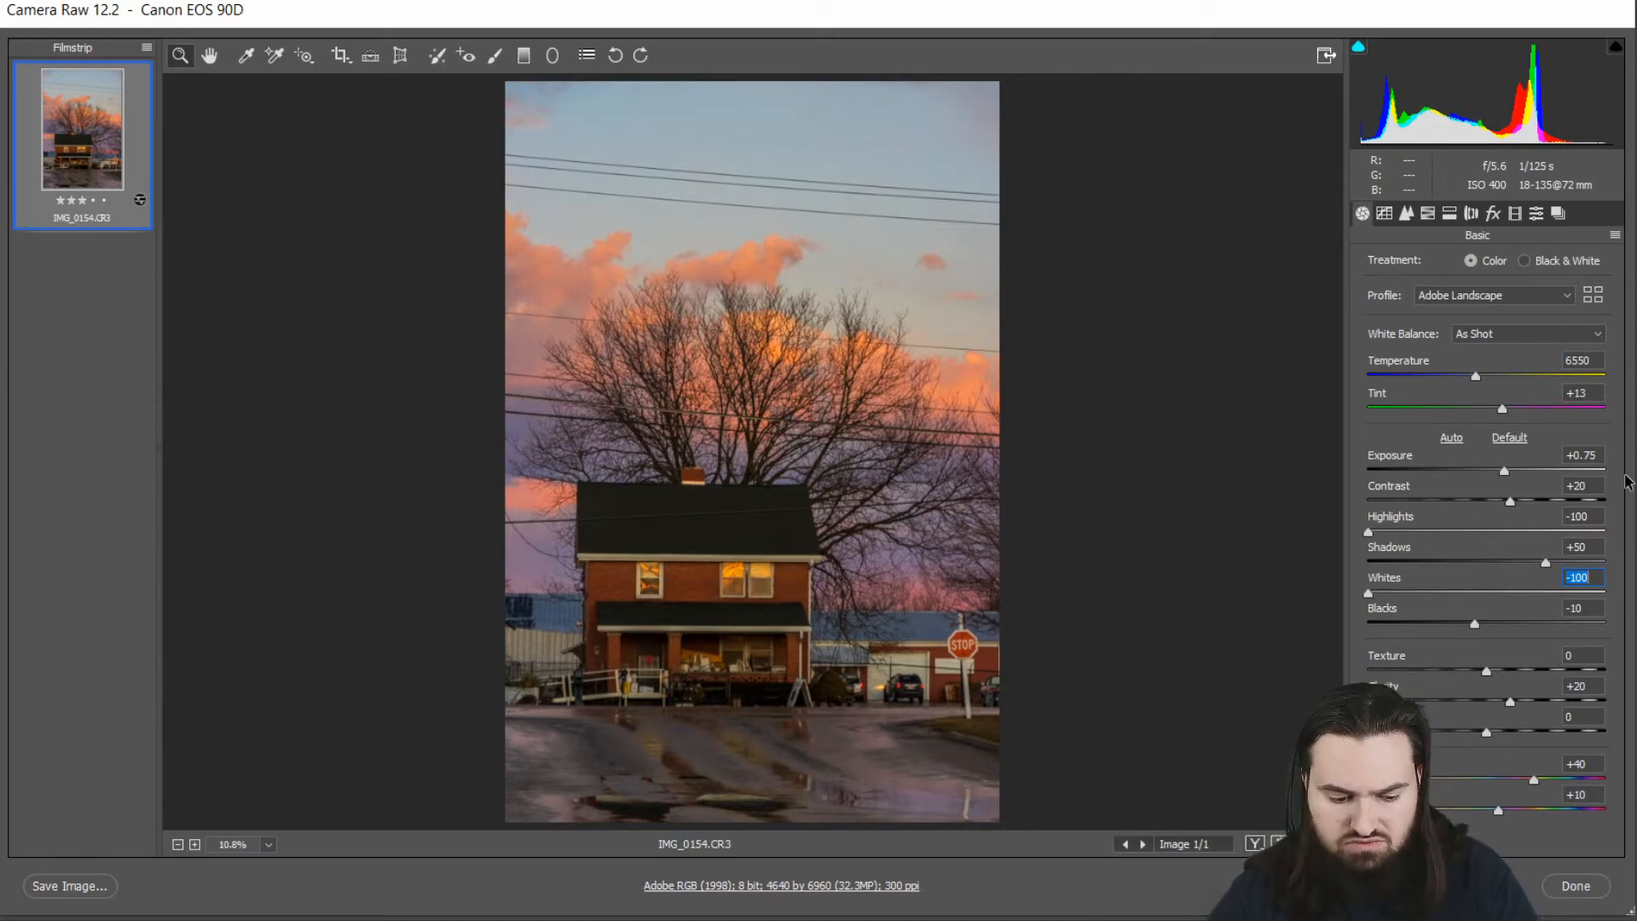
pyautogui.press('Up')
pyautogui.press('Up')
pyautogui.press('Up')
pyautogui.press('Up')
pyautogui.press('Up')
pyautogui.press('Up')
pyautogui.press('Up')
pyautogui.press('Up')
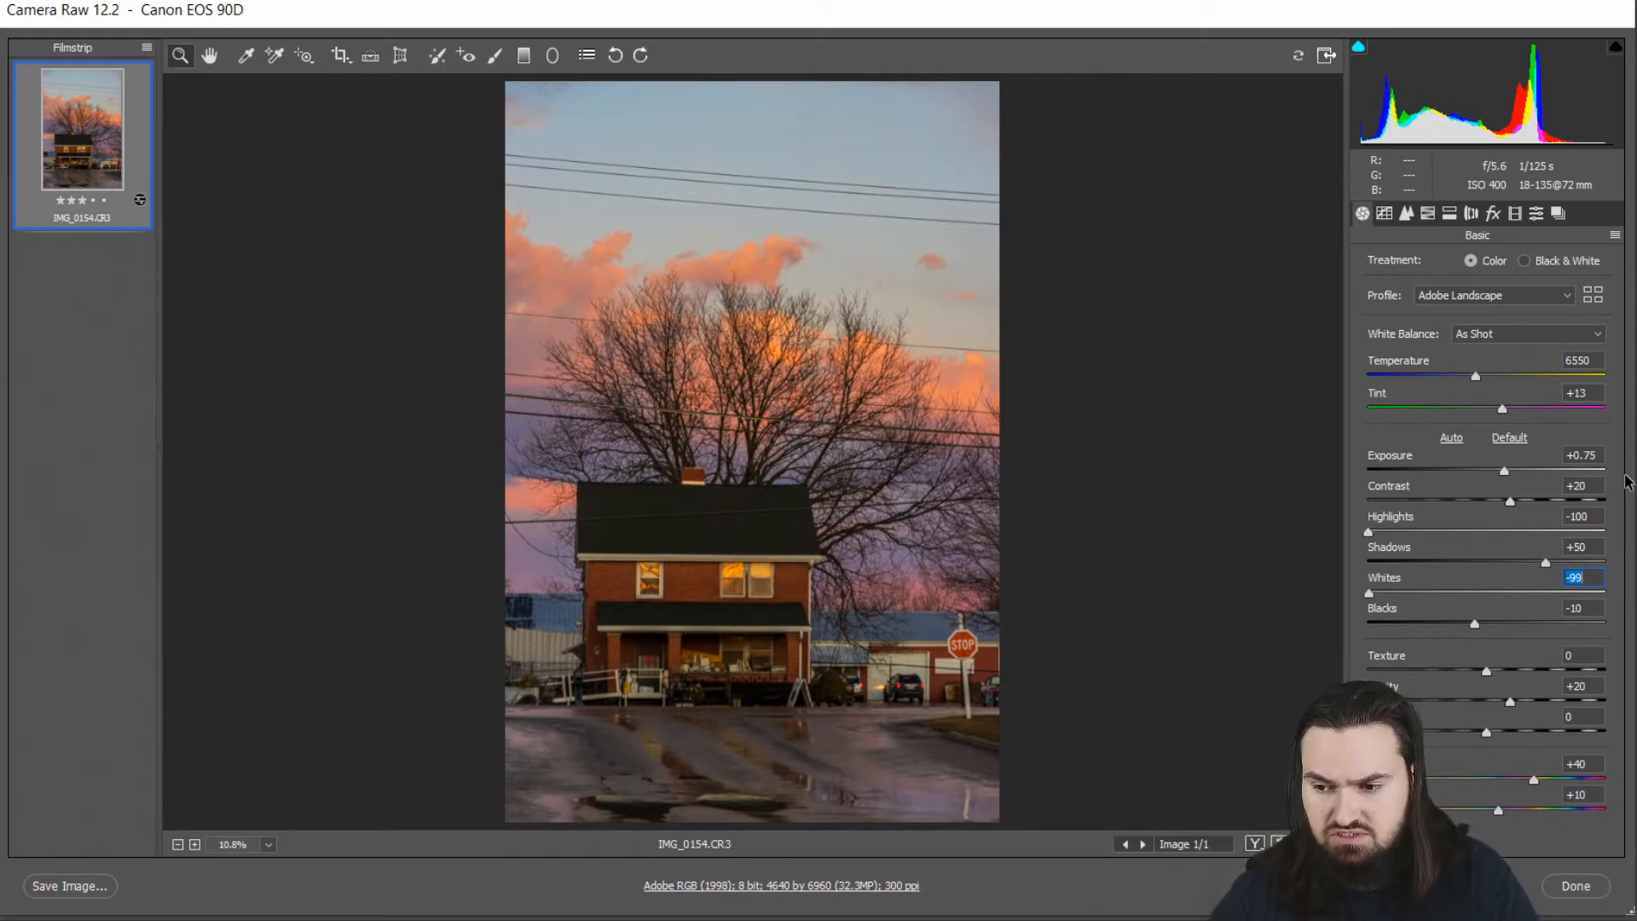
pyautogui.press('Up')
pyautogui.press('Up')
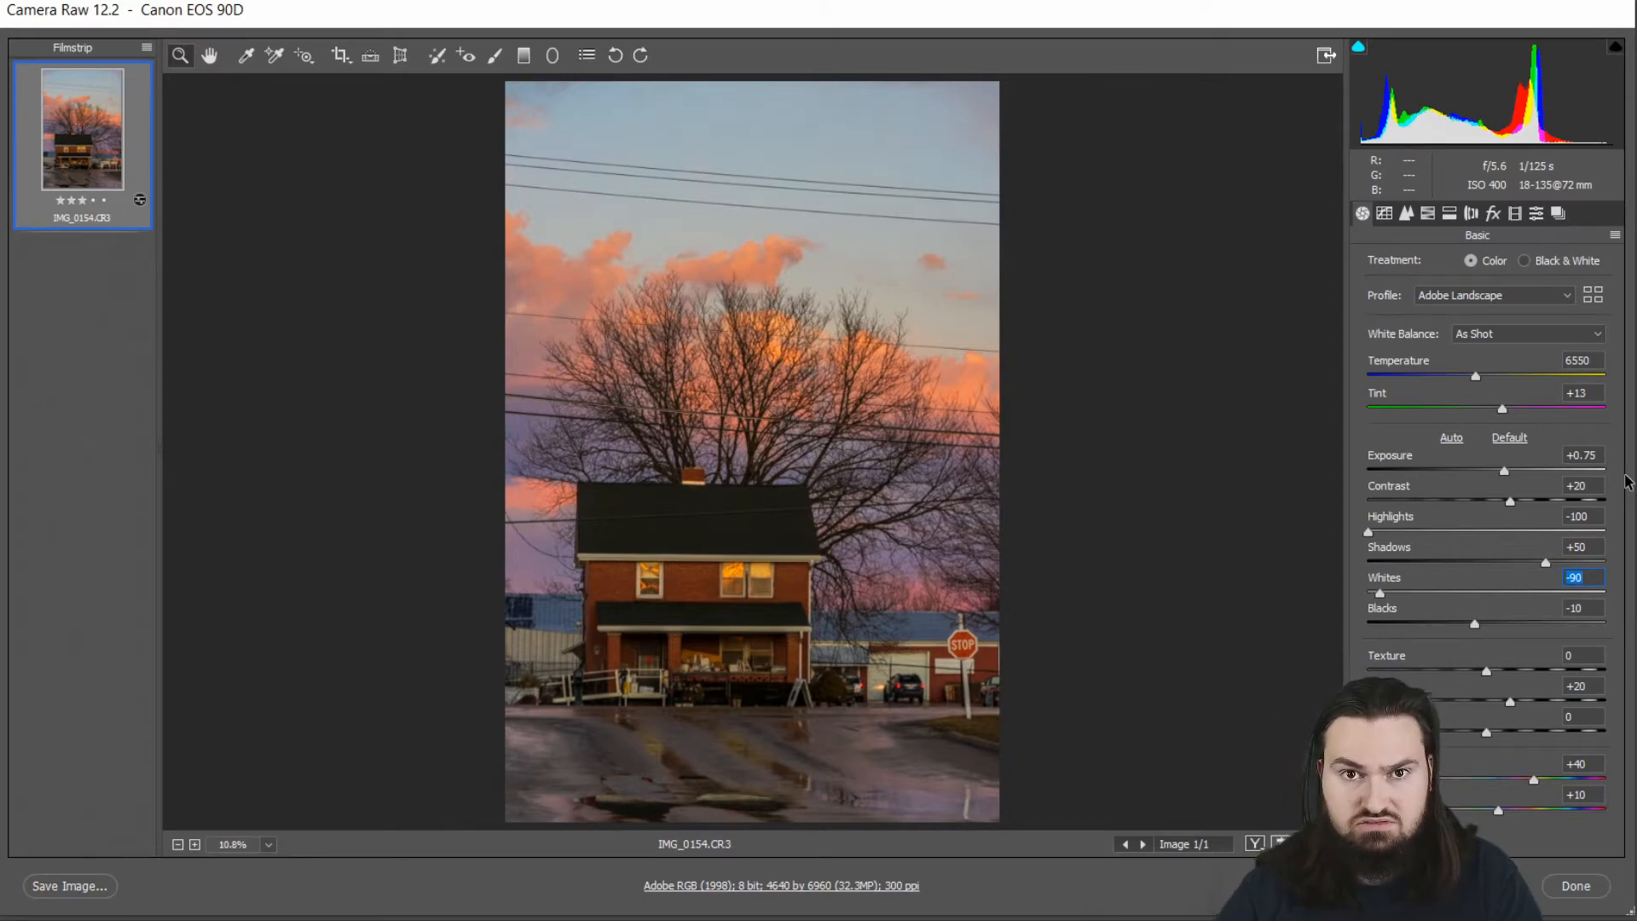
# Step: Raise the Whites in steps of ten and settle on +30
pyautogui.hotkey('shift', 'Up')
pyautogui.hotkey('shift', 'Up')
pyautogui.hotkey('shift', 'Up')
pyautogui.hotkey('shift', 'Up')
pyautogui.hotkey('shift', 'Up')
pyautogui.hotkey('shift', 'Up')
pyautogui.hotkey('shift', 'Up')
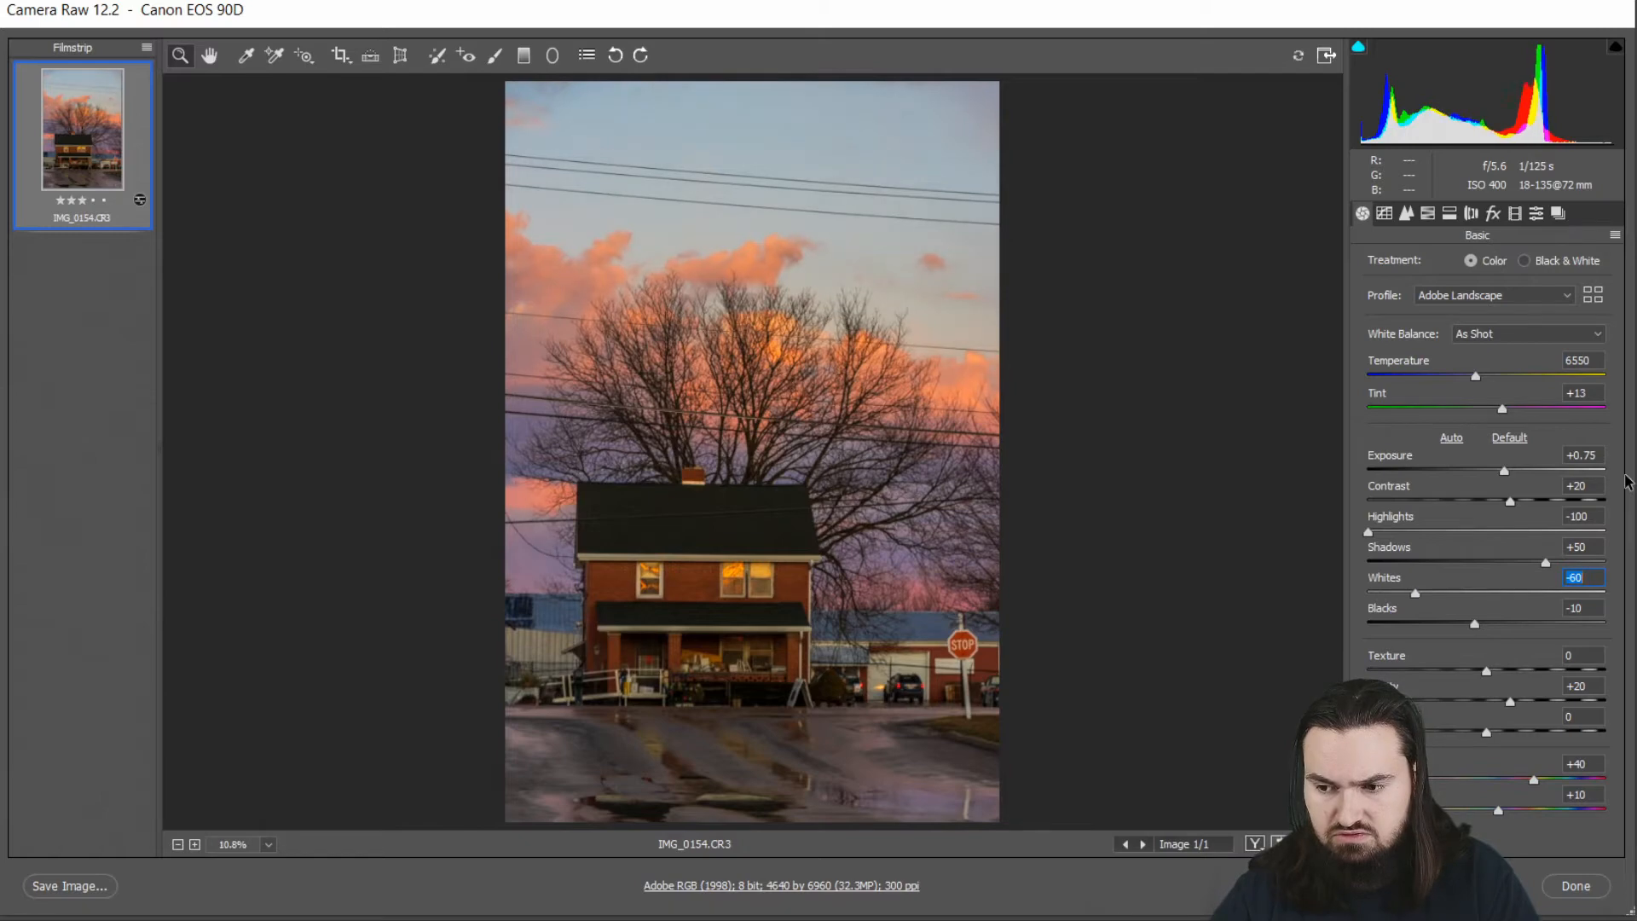
pyautogui.hotkey('shift', 'Up')
pyautogui.hotkey('shift', 'Up')
pyautogui.hotkey('shift', 'Up')
pyautogui.hotkey('shift', 'Up')
pyautogui.hotkey('shift', 'Up')
pyautogui.hotkey('shift', 'Up')
pyautogui.hotkey('shift', 'Up')
pyautogui.hotkey('shift', 'Up')
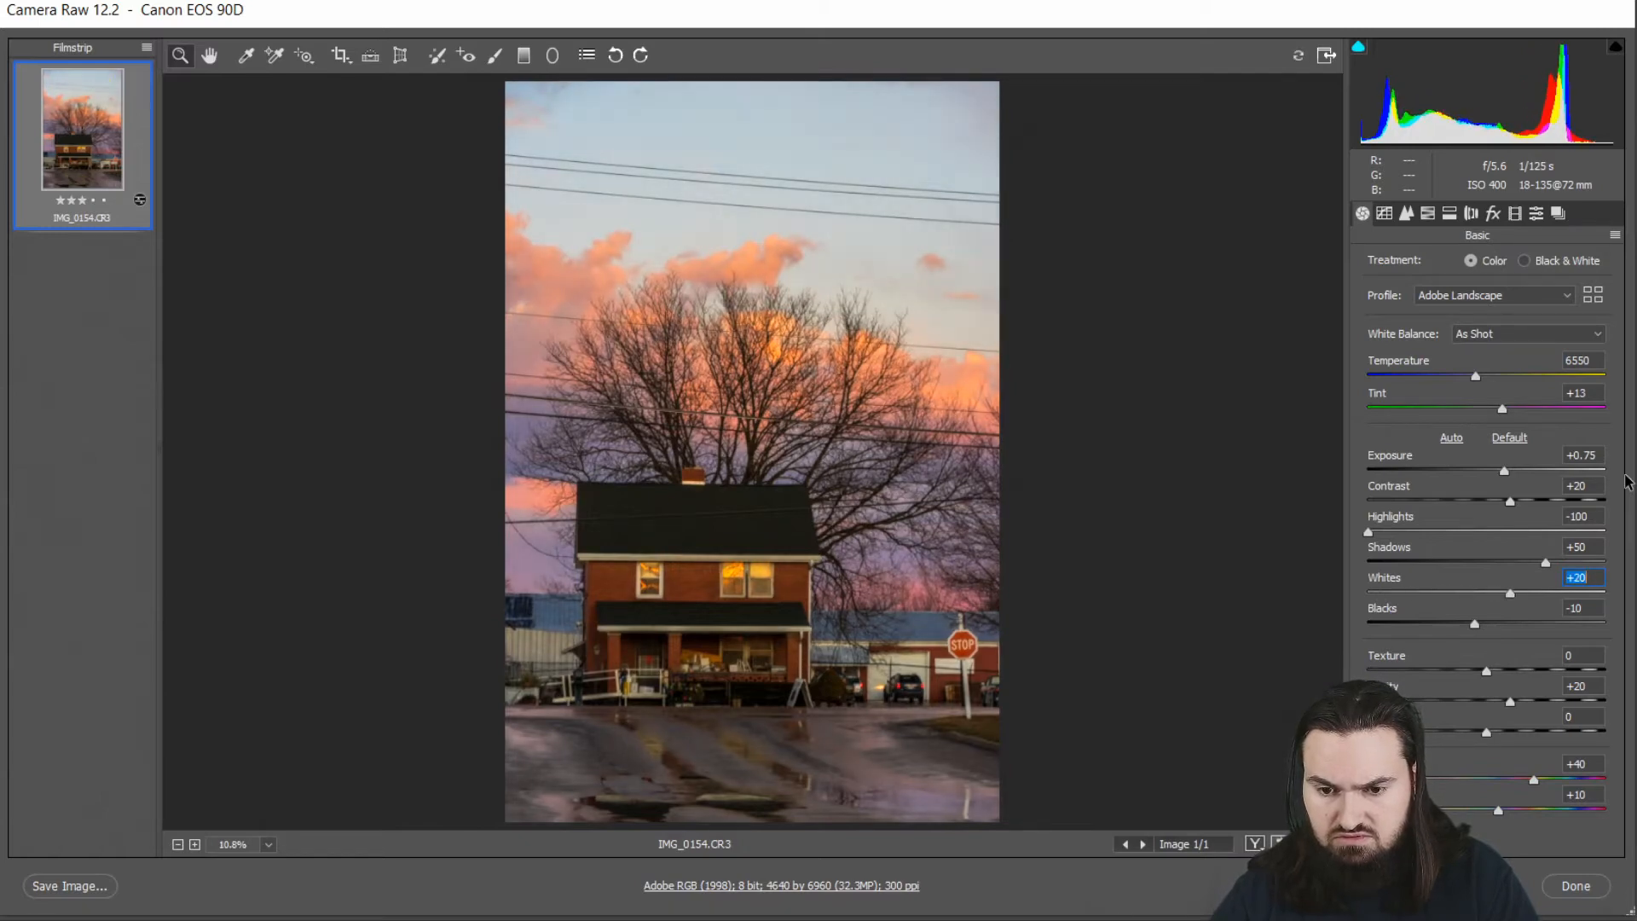
pyautogui.hotkey('shift', 'Down')
pyautogui.hotkey('shift', 'Down')
pyautogui.hotkey('shift', 'Down')
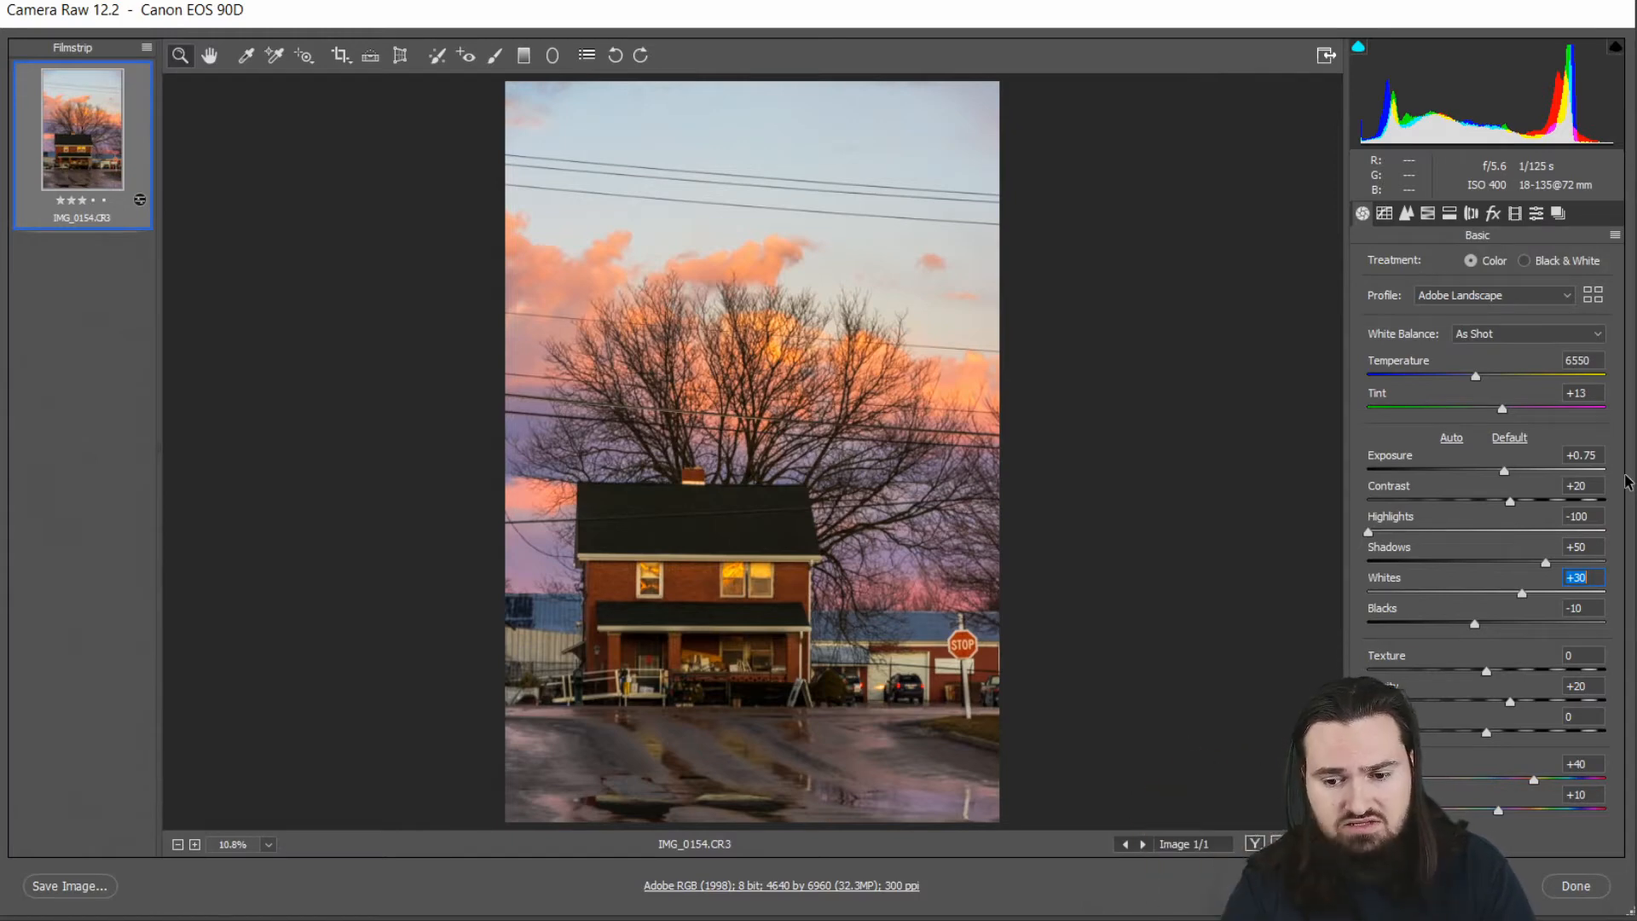
# Step: Toggle the before and after preview repeatedly to compare the edited photo with its unedited original
pyautogui.press('p')
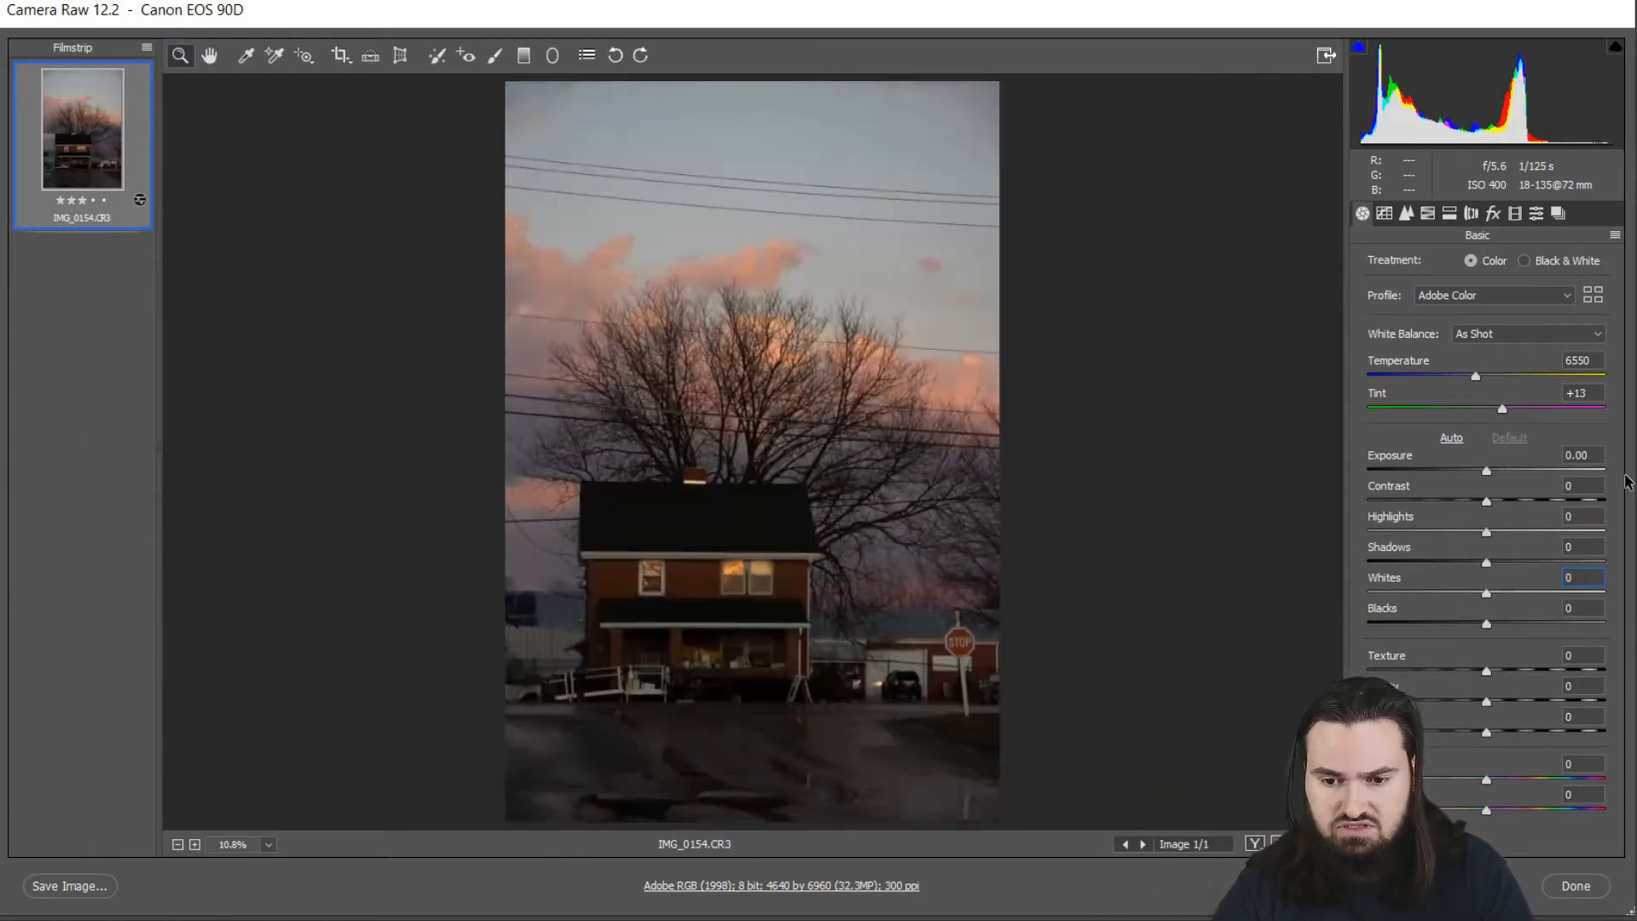
pyautogui.press('p')
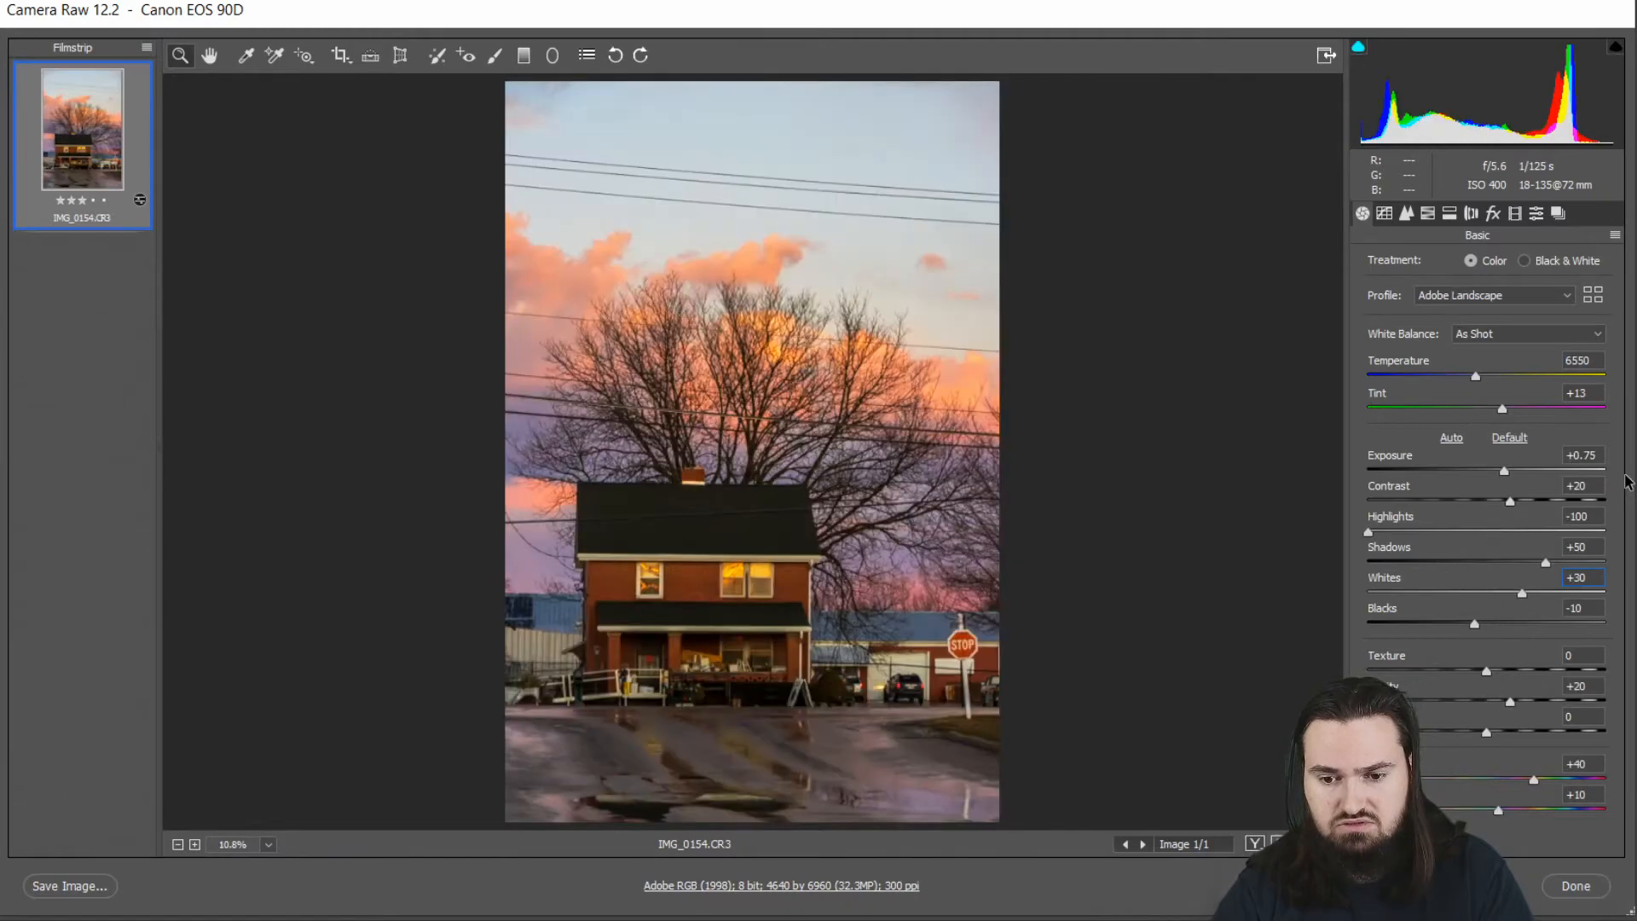
pyautogui.press('p')
pyautogui.press('p')
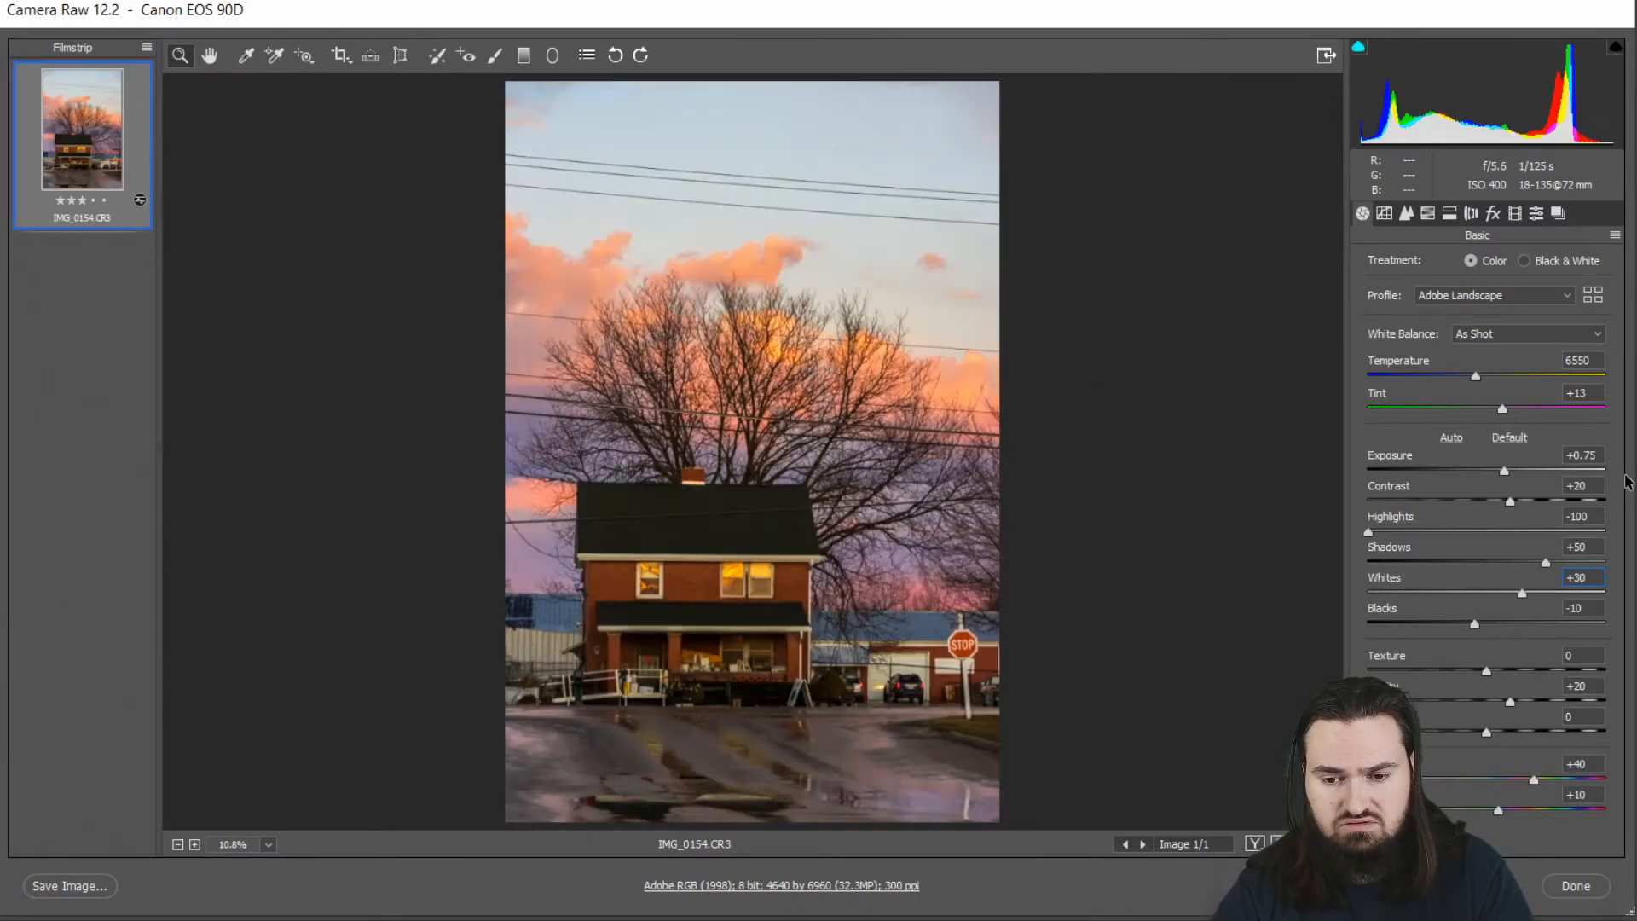
pyautogui.press('p')
pyautogui.press('p')
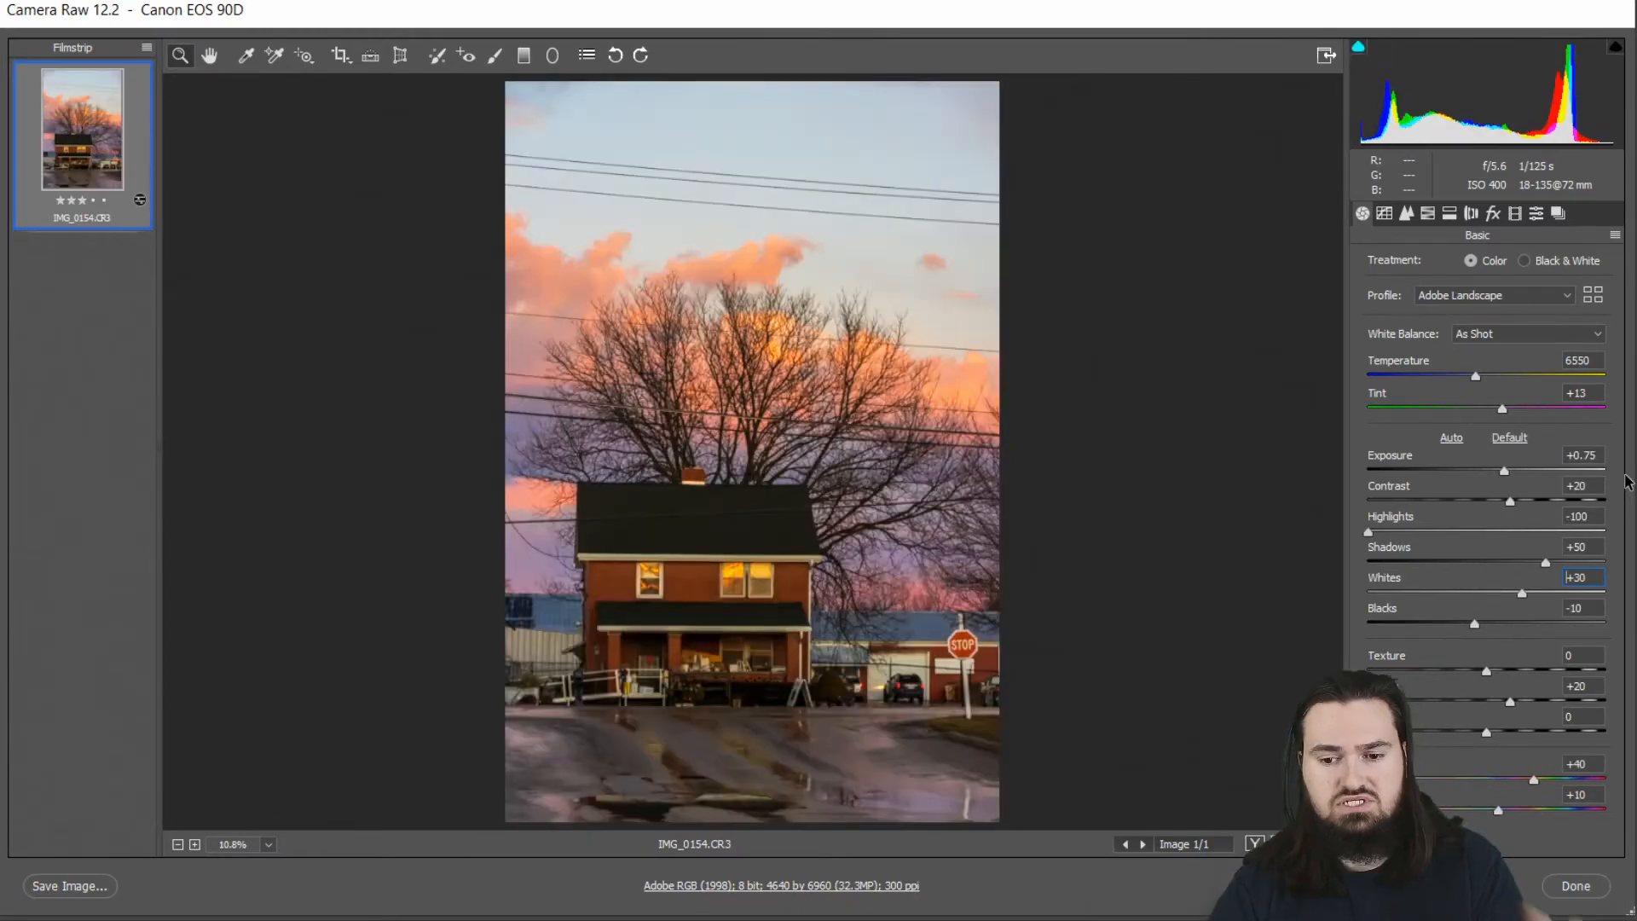
pyautogui.press('p')
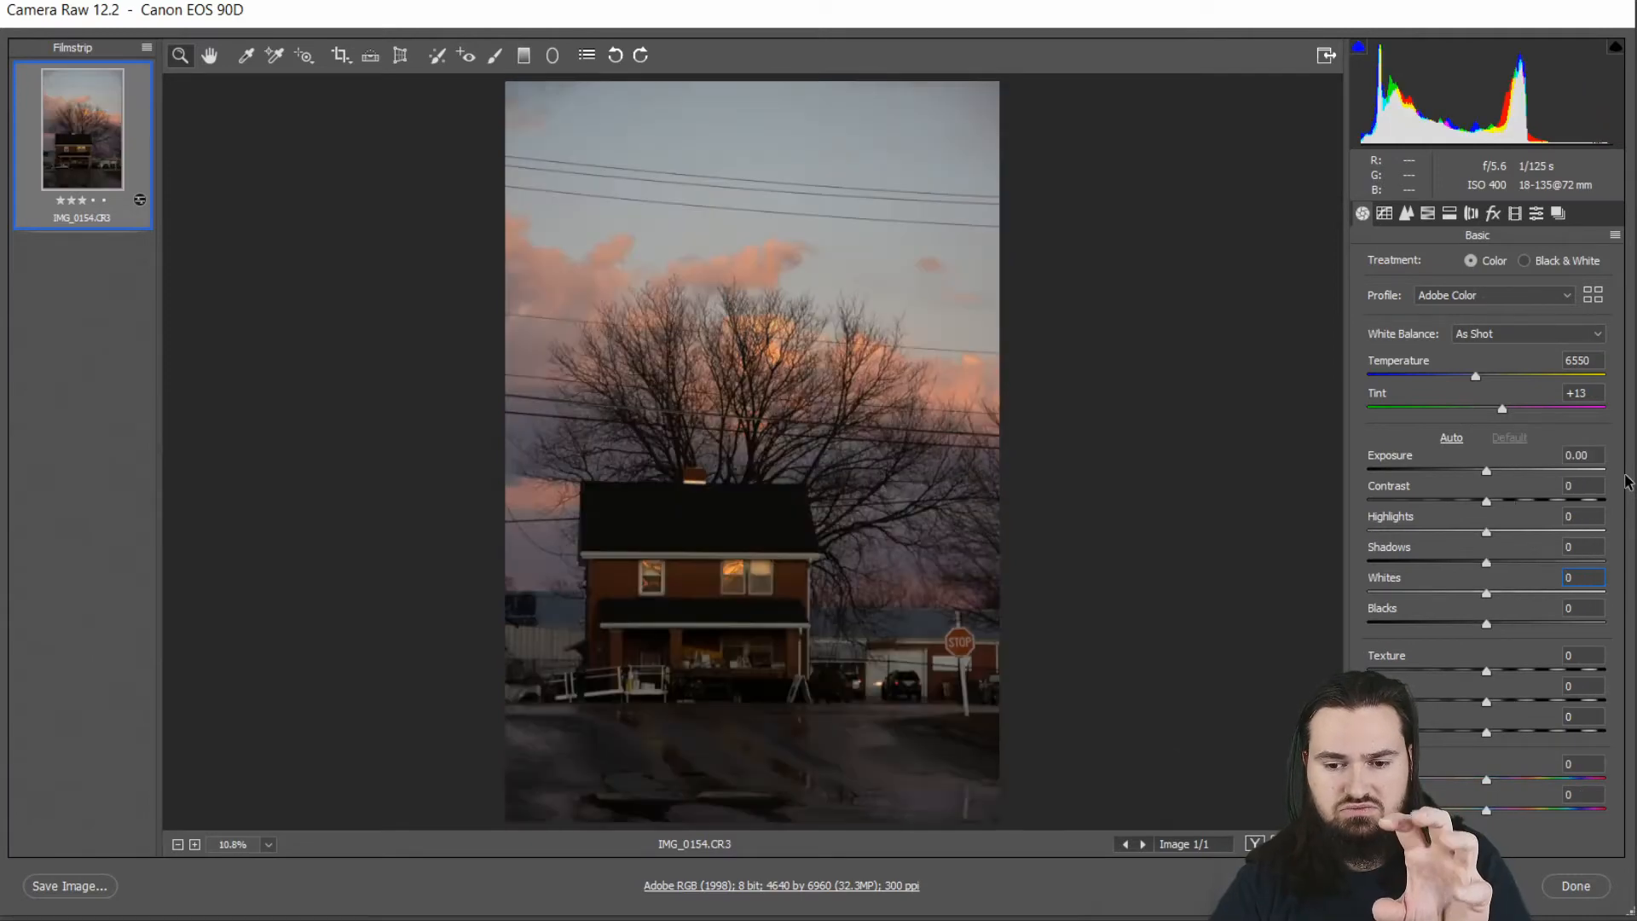
# Step: Toggle the before and after preview and compare the lens profile corrections in the original and edited versions
pyautogui.press('p')
pyautogui.press('p')
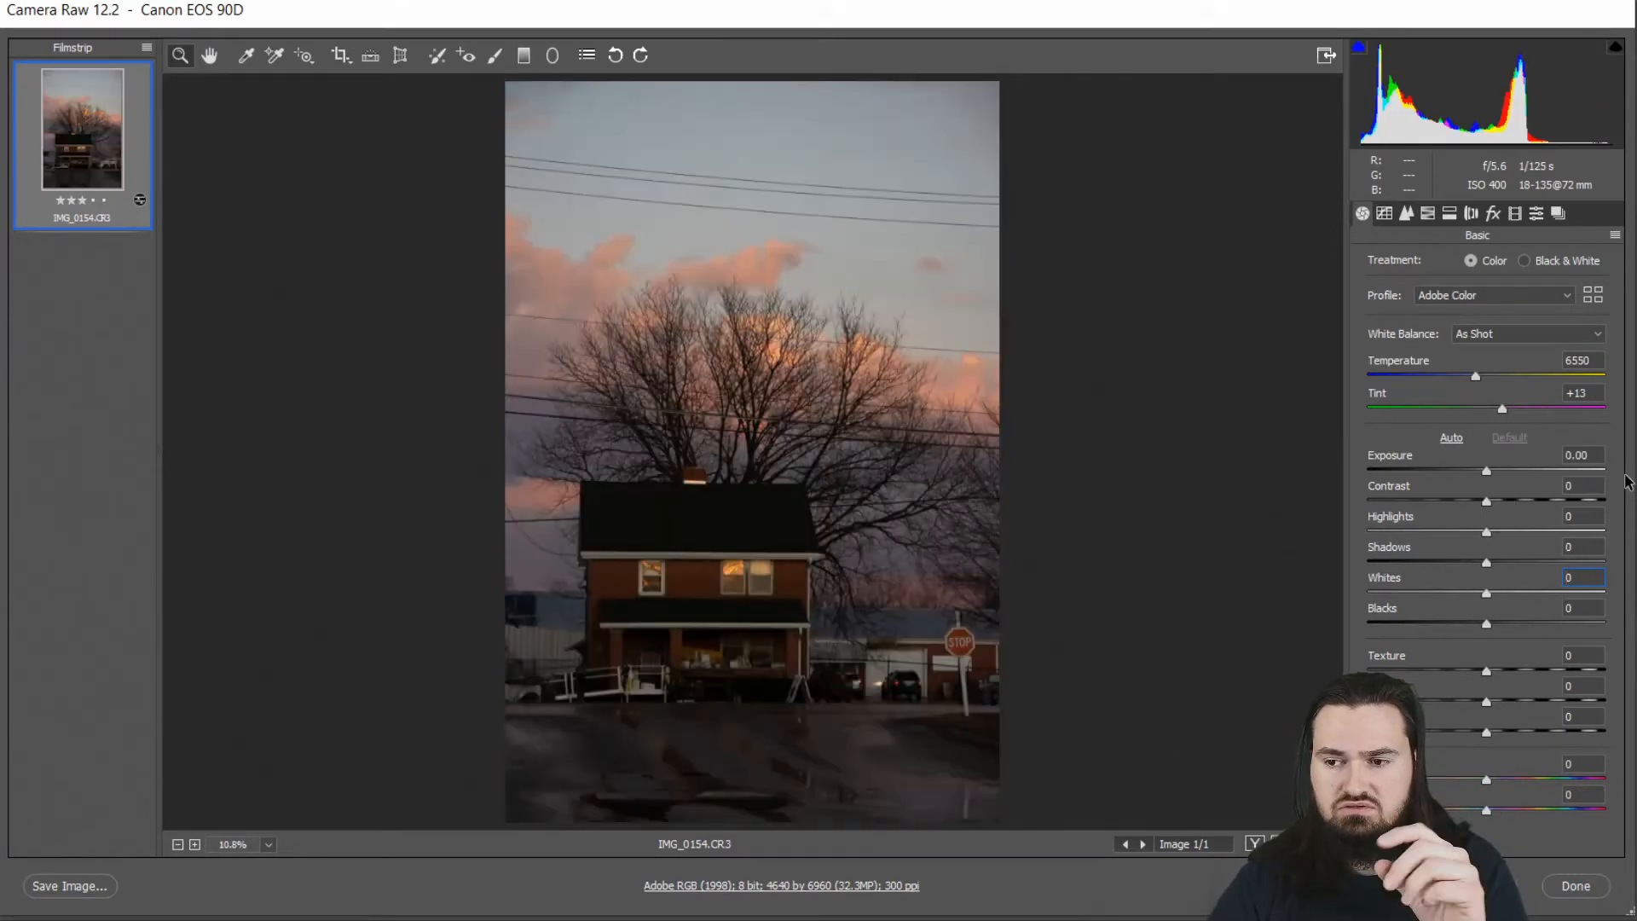
pyautogui.click(1468, 214)
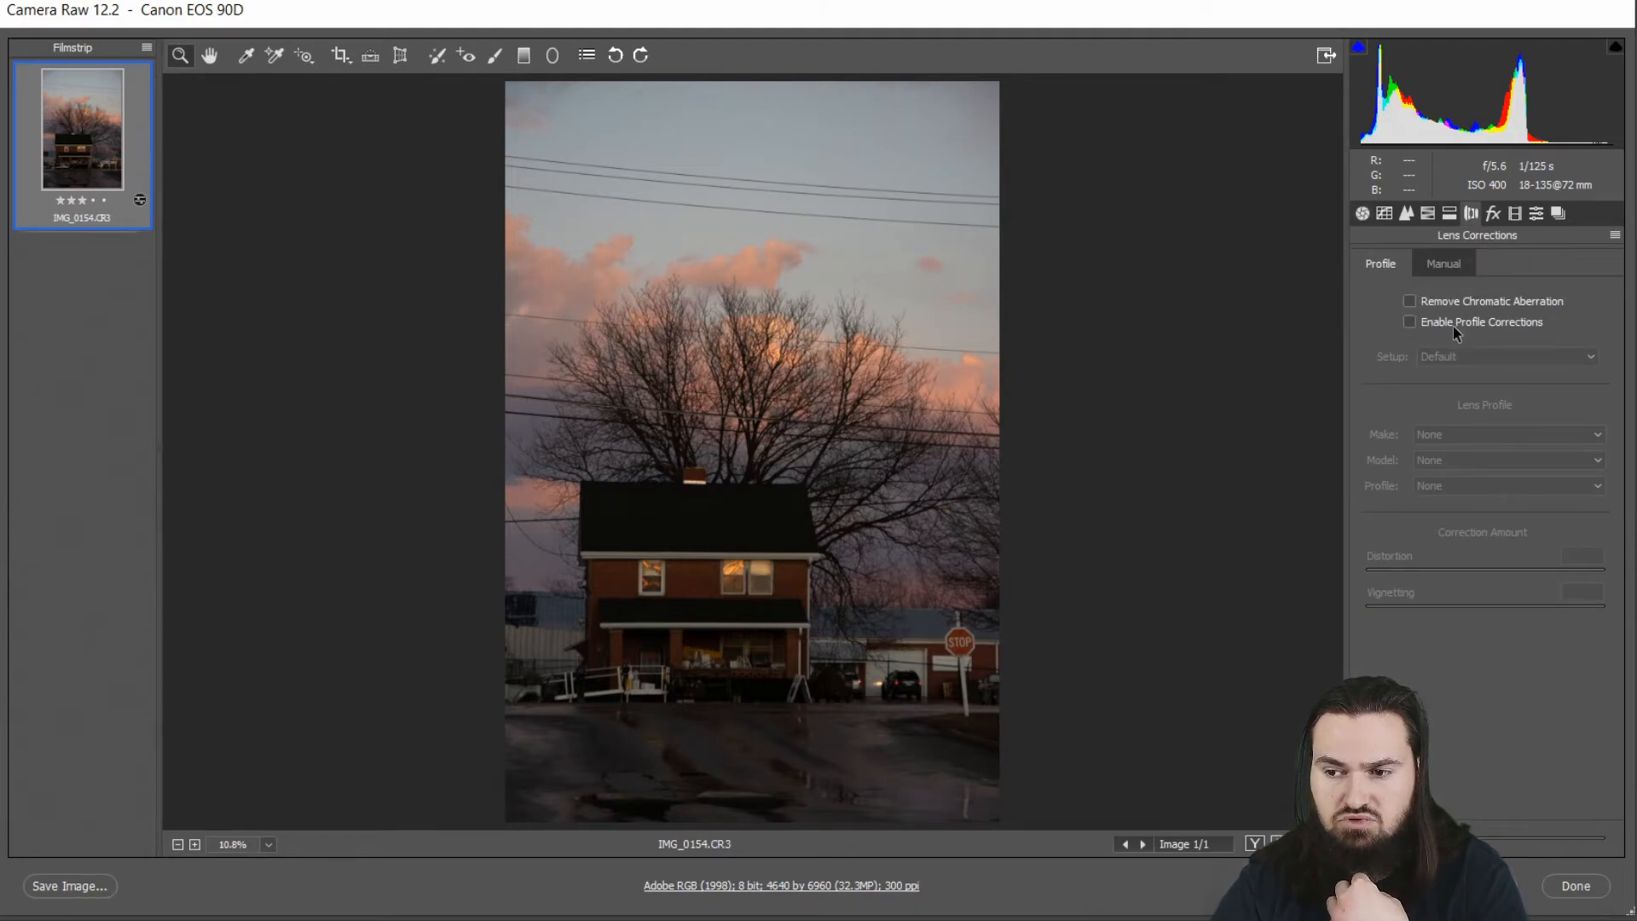
pyautogui.press('p')
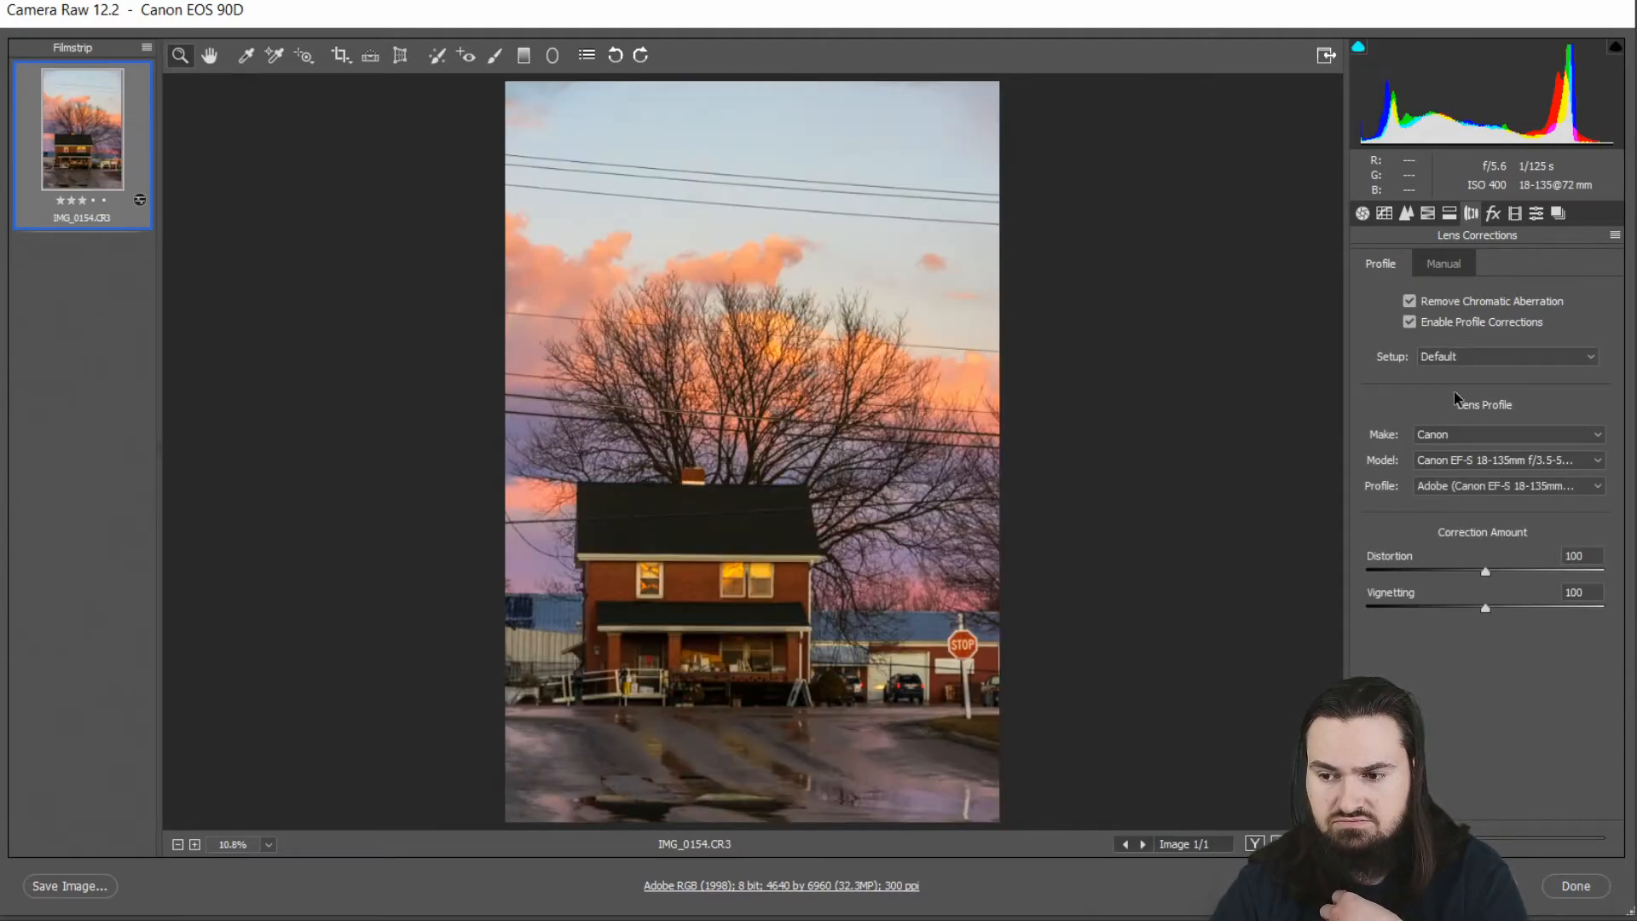
# Step: Return to the Basic settings, reset the Whites to 0, try them at +20 and lower them to -100
pyautogui.click(1362, 213)
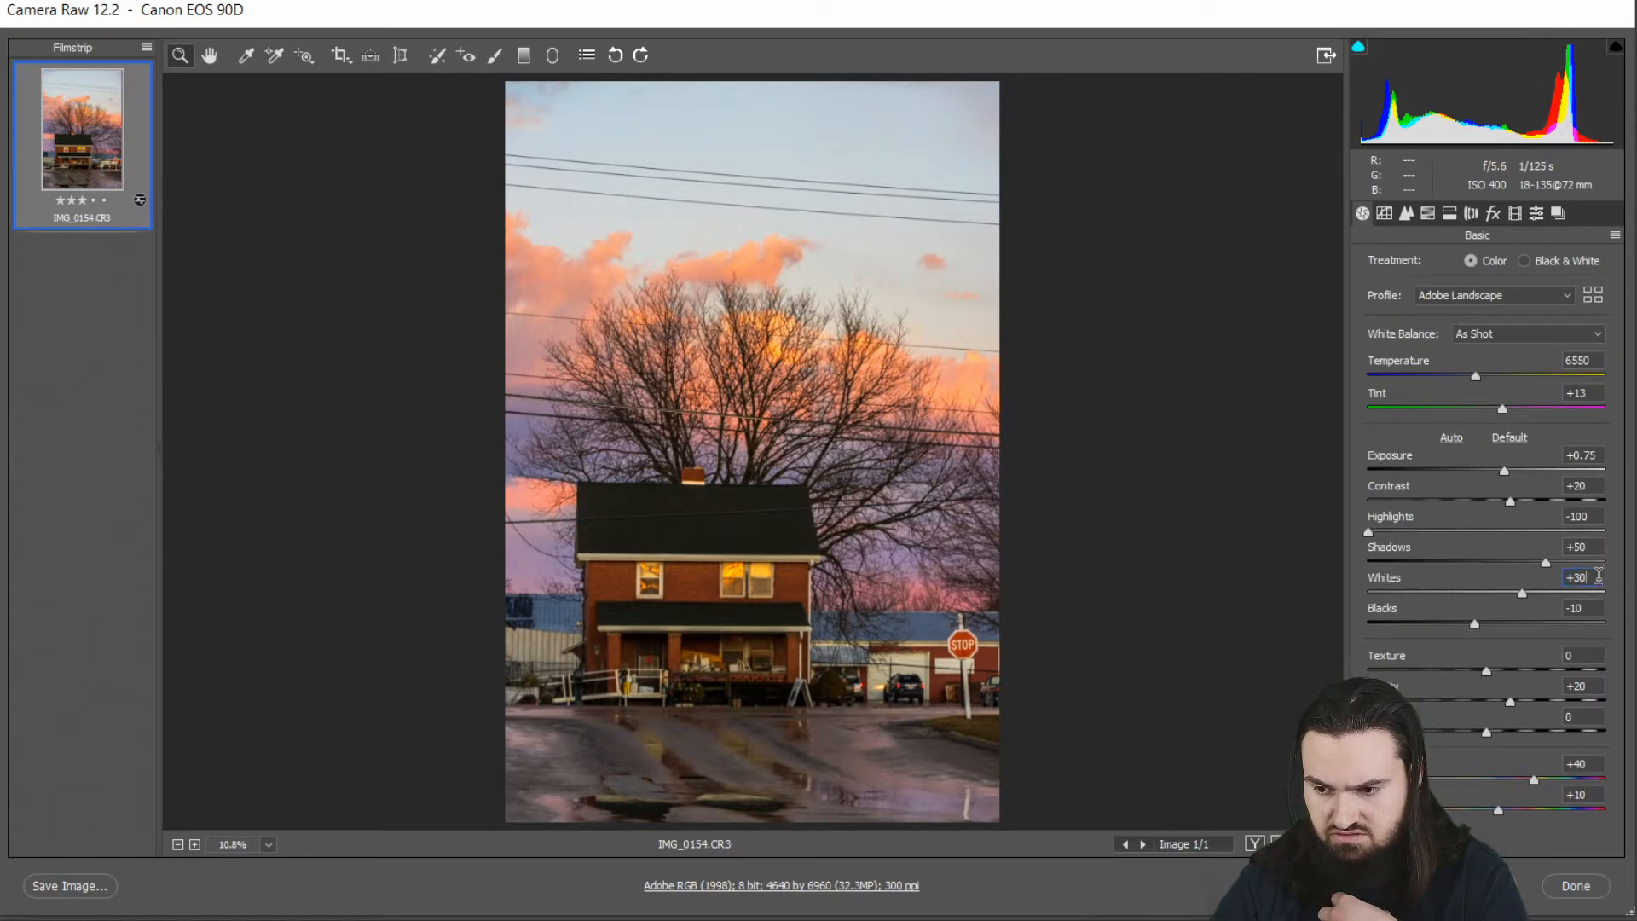
pyautogui.click(1600, 575)
pyautogui.write('0')
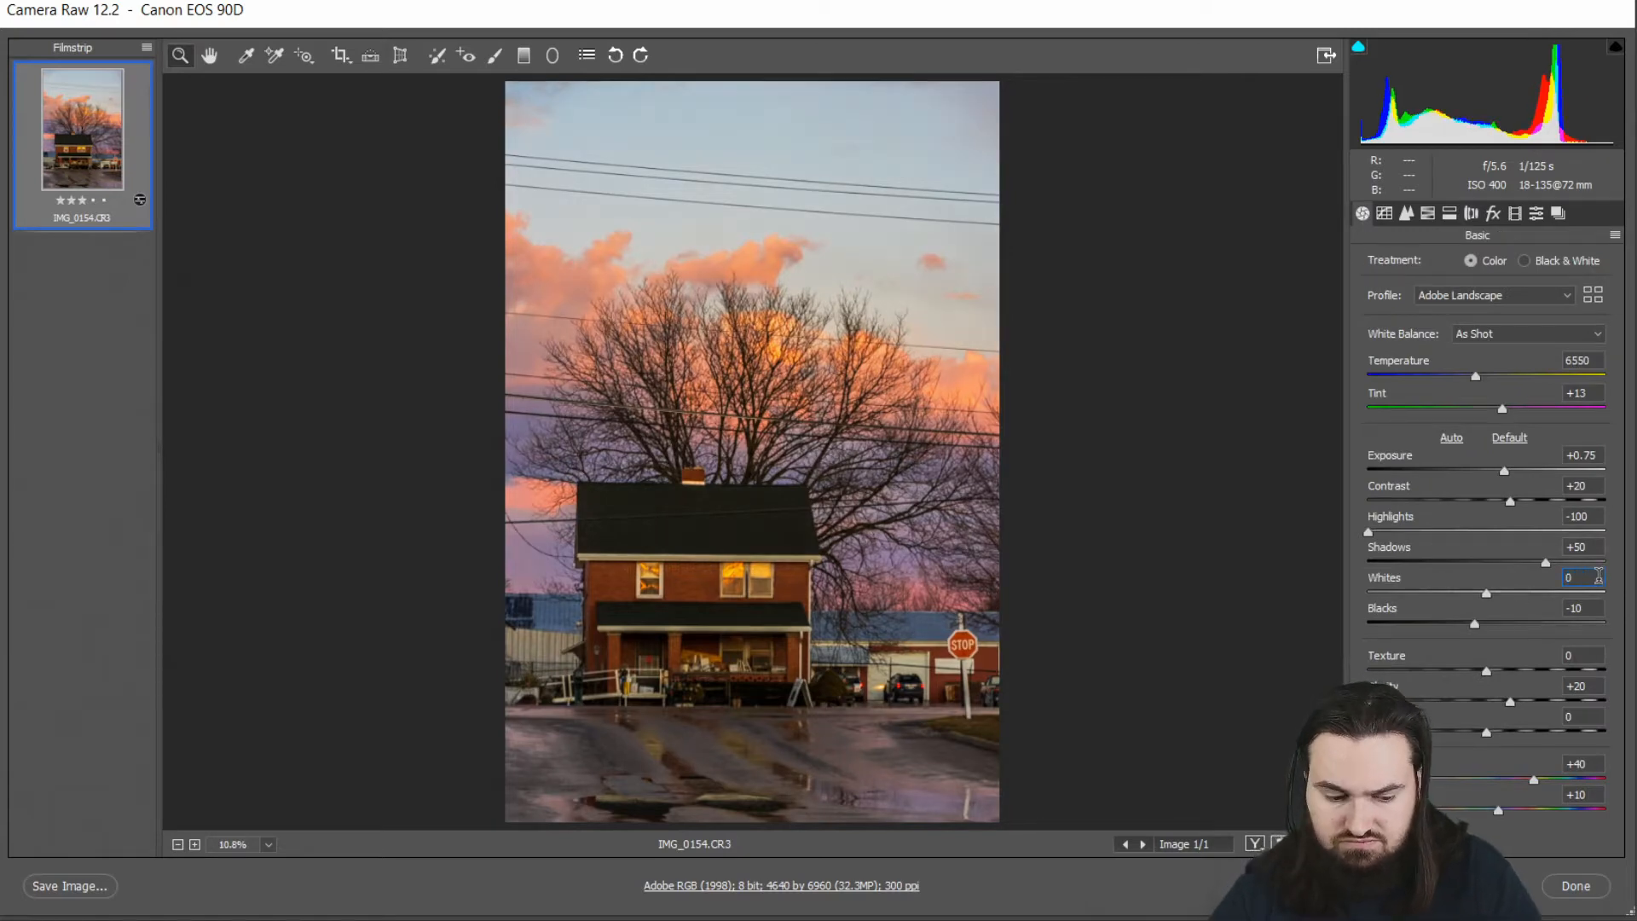
pyautogui.hotkey('shift', 'Up')
pyautogui.hotkey('shift', 'Up')
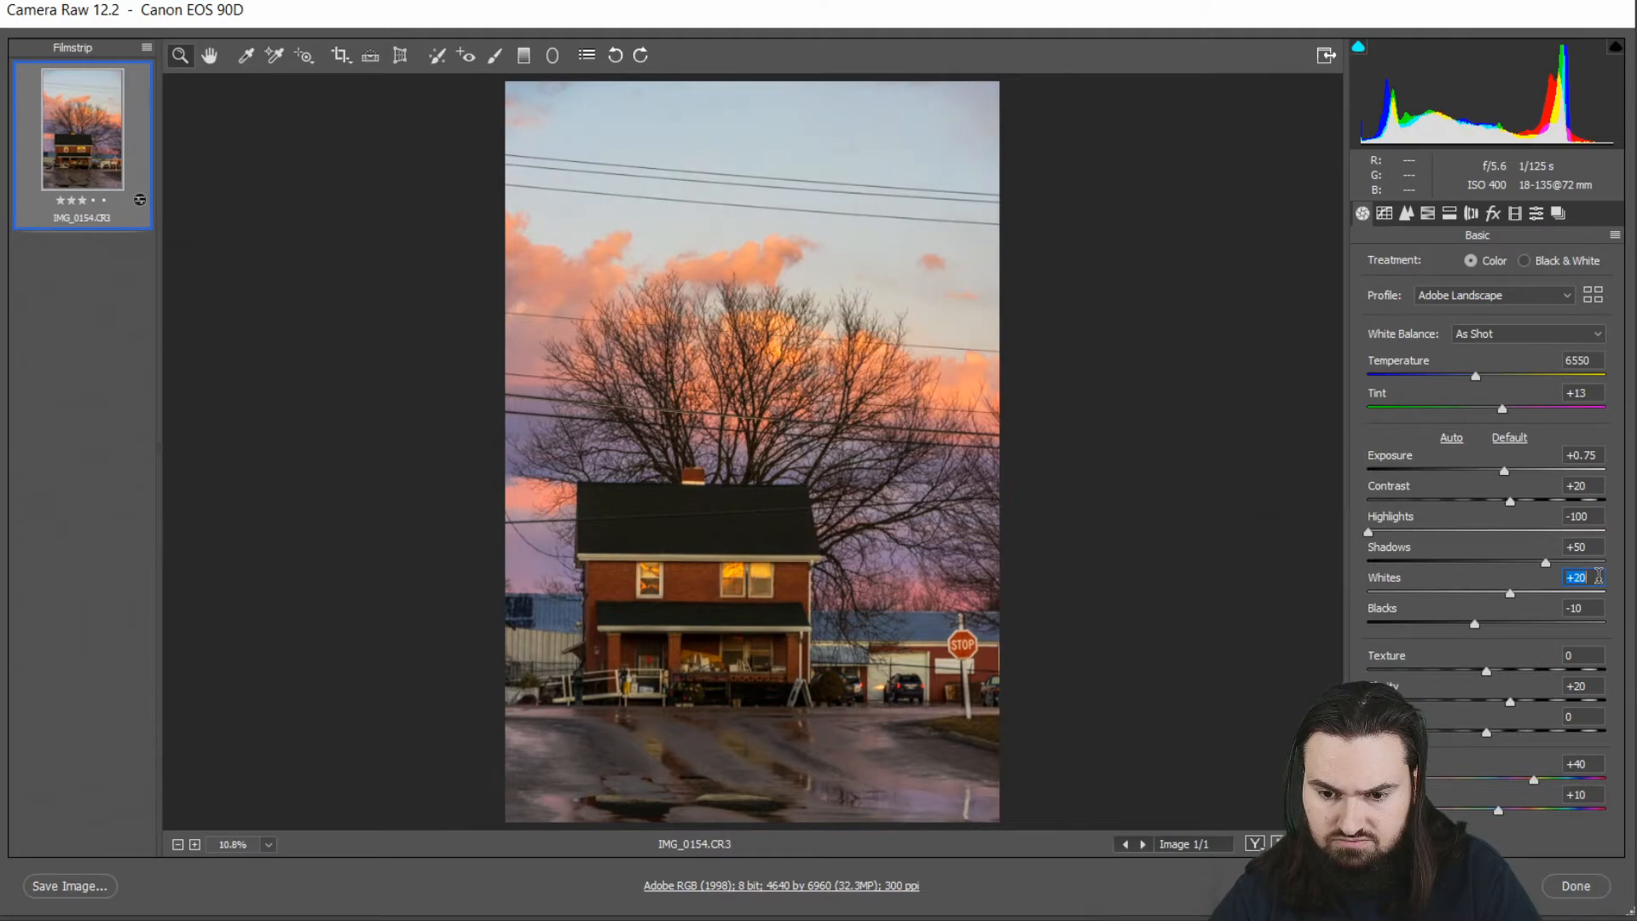
pyautogui.hotkey('shift', 'Down')
pyautogui.hotkey('shift', 'Down')
pyautogui.hotkey('shift', 'Down')
pyautogui.hotkey('shift', 'Down')
pyautogui.hotkey('shift', 'Down')
pyautogui.hotkey('shift', 'Down')
pyautogui.hotkey('shift', 'Down')
pyautogui.hotkey('shift', 'Down')
pyautogui.hotkey('shift', 'Down')
pyautogui.hotkey('shift', 'Down')
pyautogui.hotkey('shift', 'Down')
pyautogui.hotkey('shift', 'Down')
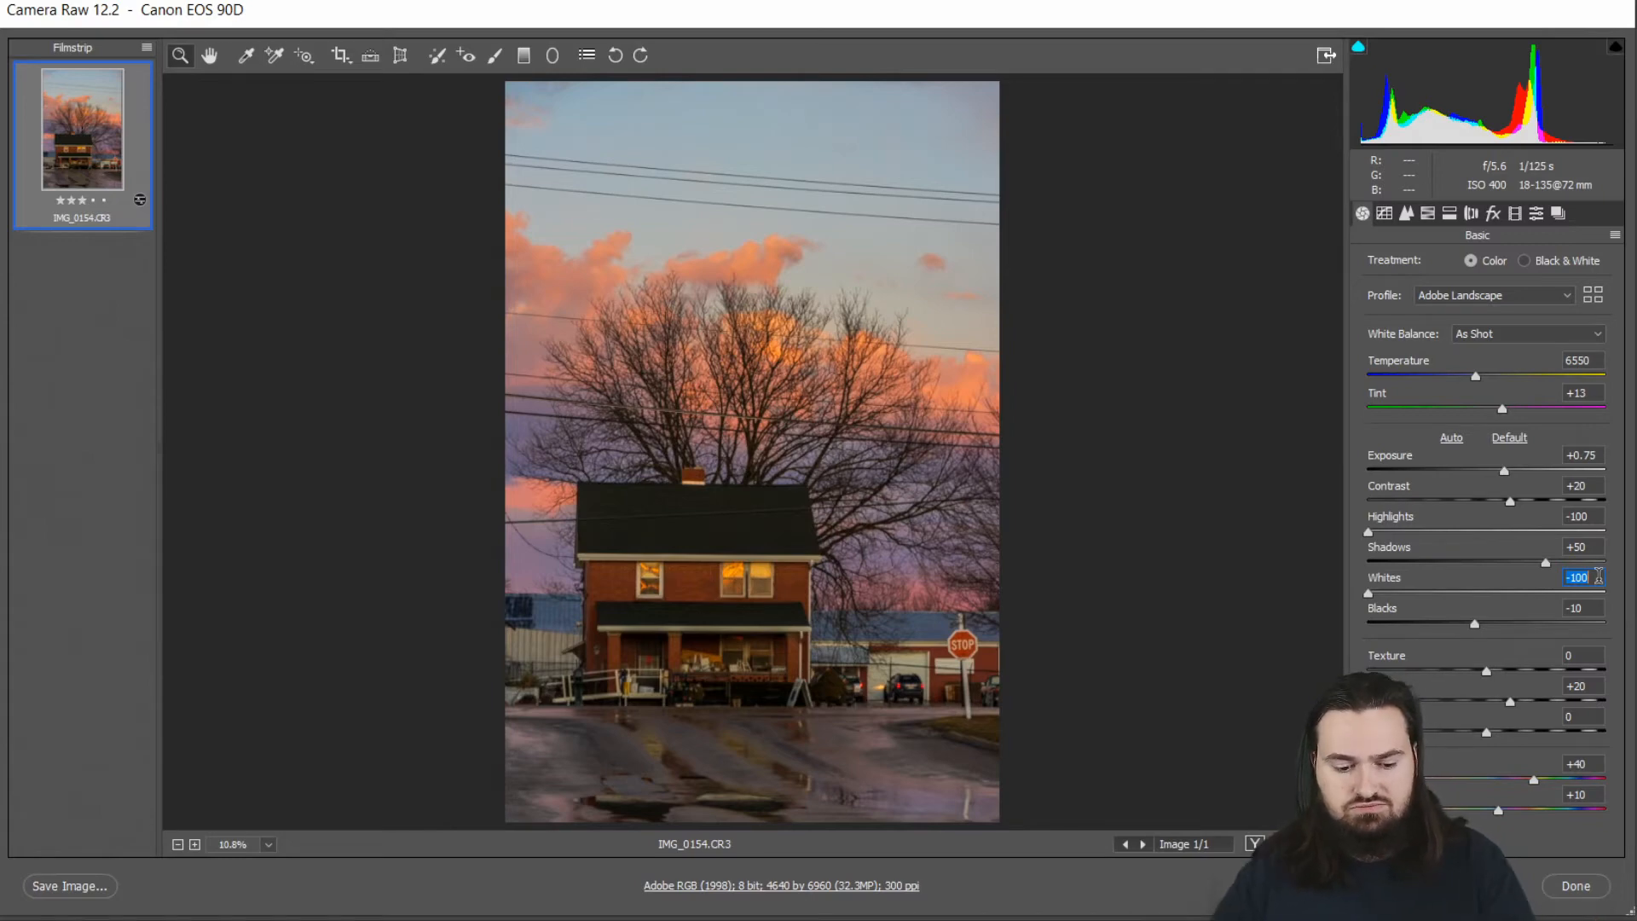
# Step: Set the Blacks to 0 in the Basic settings
pyautogui.press('Tab')
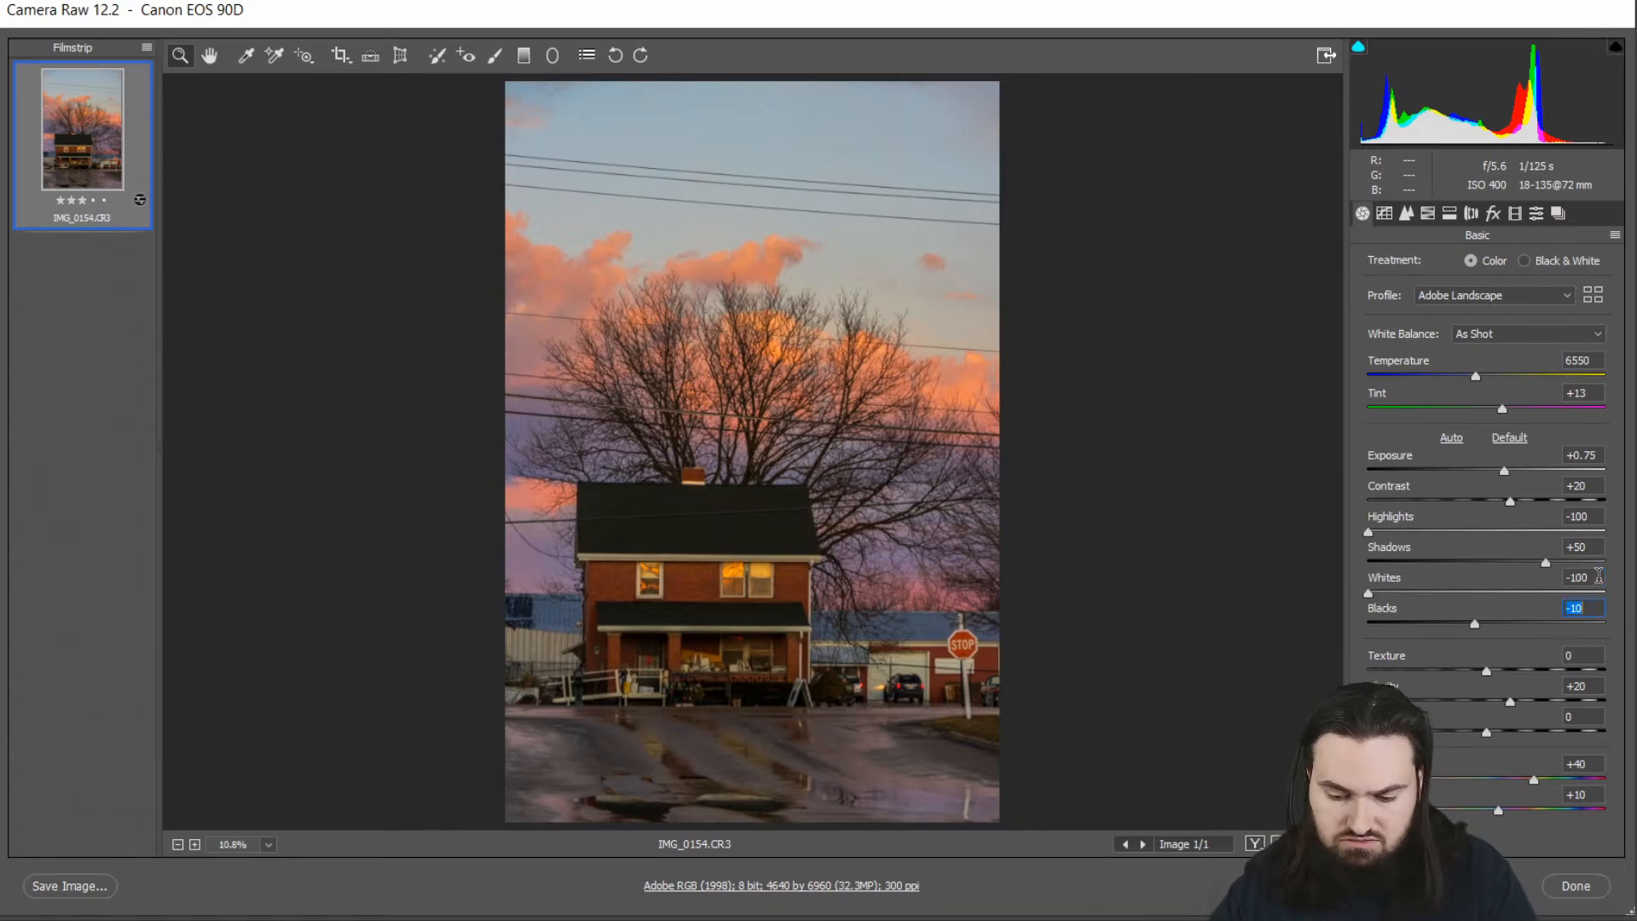
pyautogui.write('0')
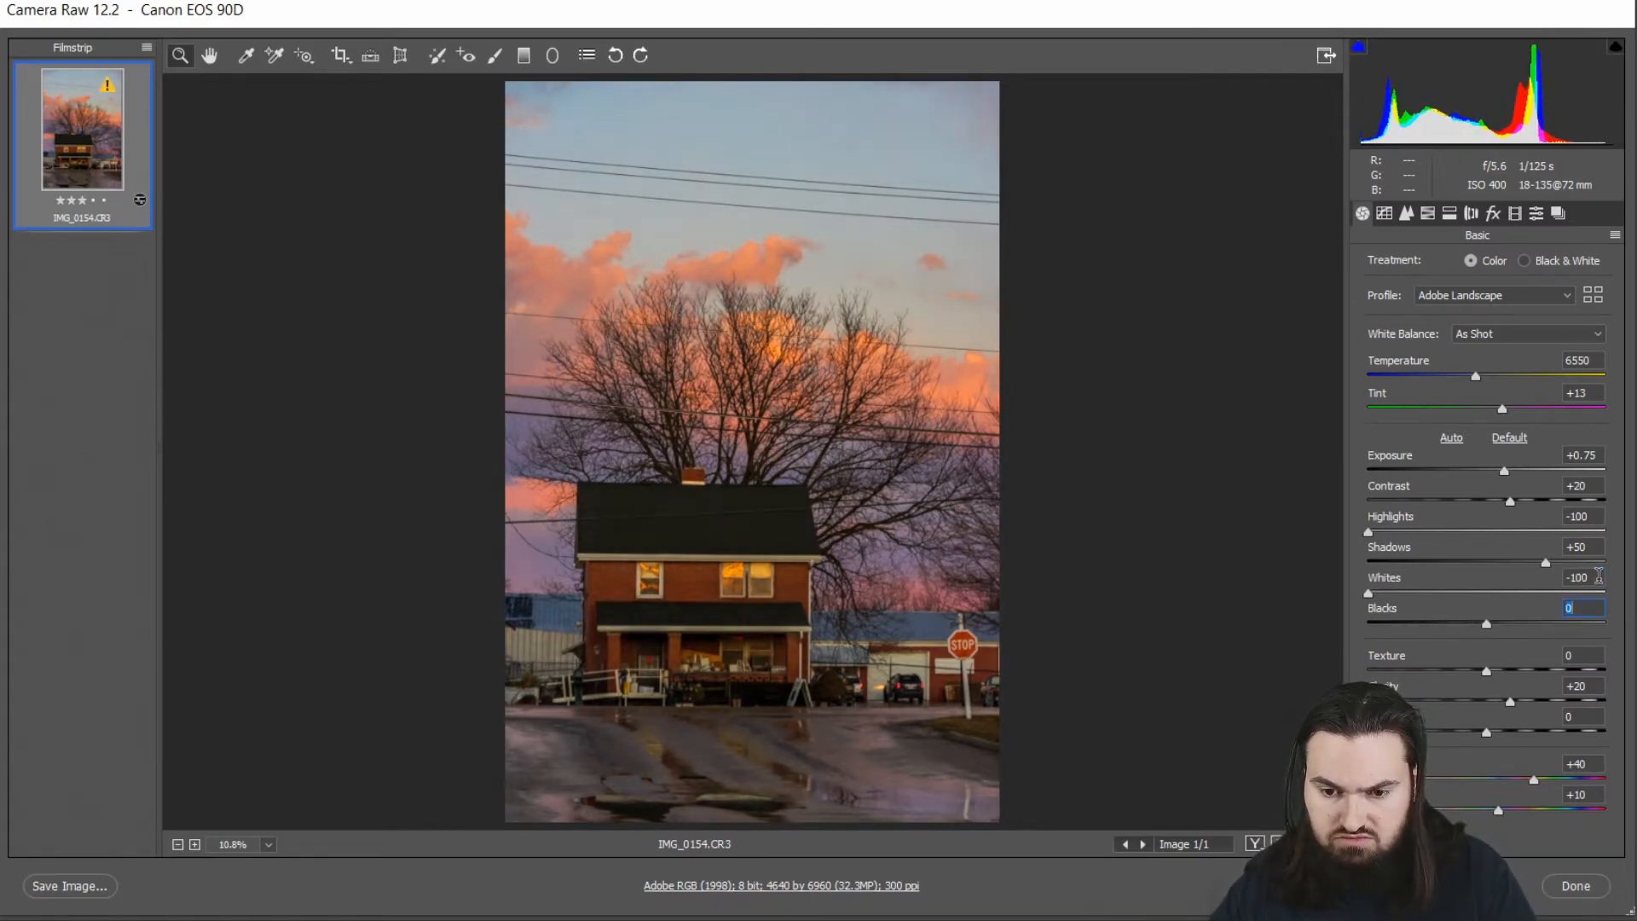
pyautogui.write('20')
pyautogui.write('0')
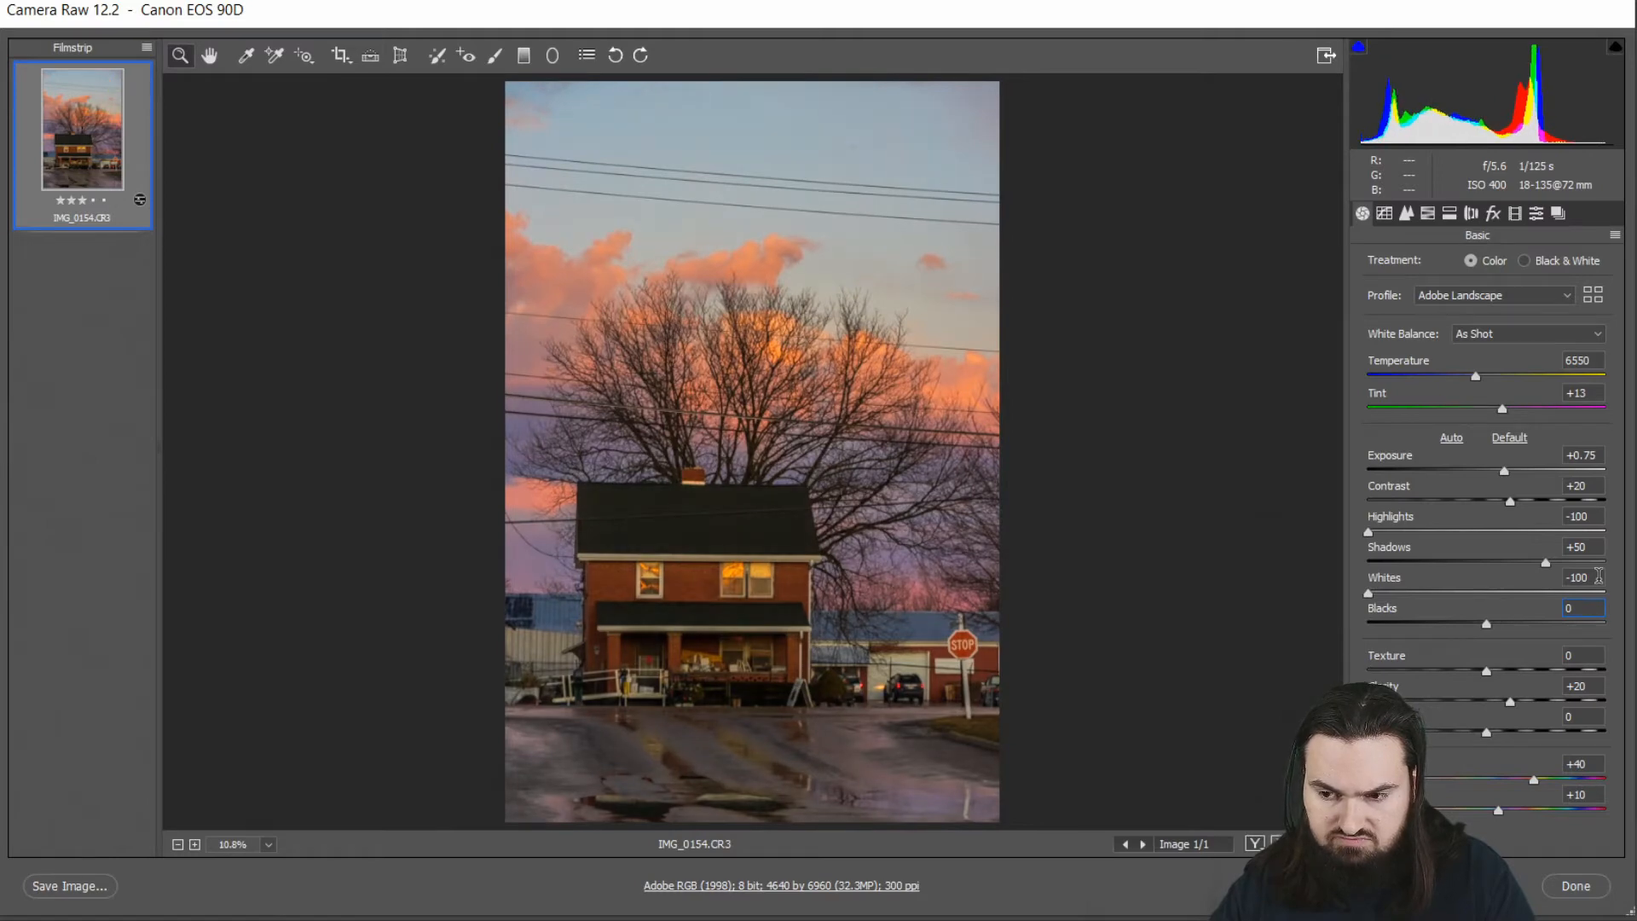
# Step: Set the Texture, Clarity and Dehaze to +10 each
pyautogui.press('Tab')
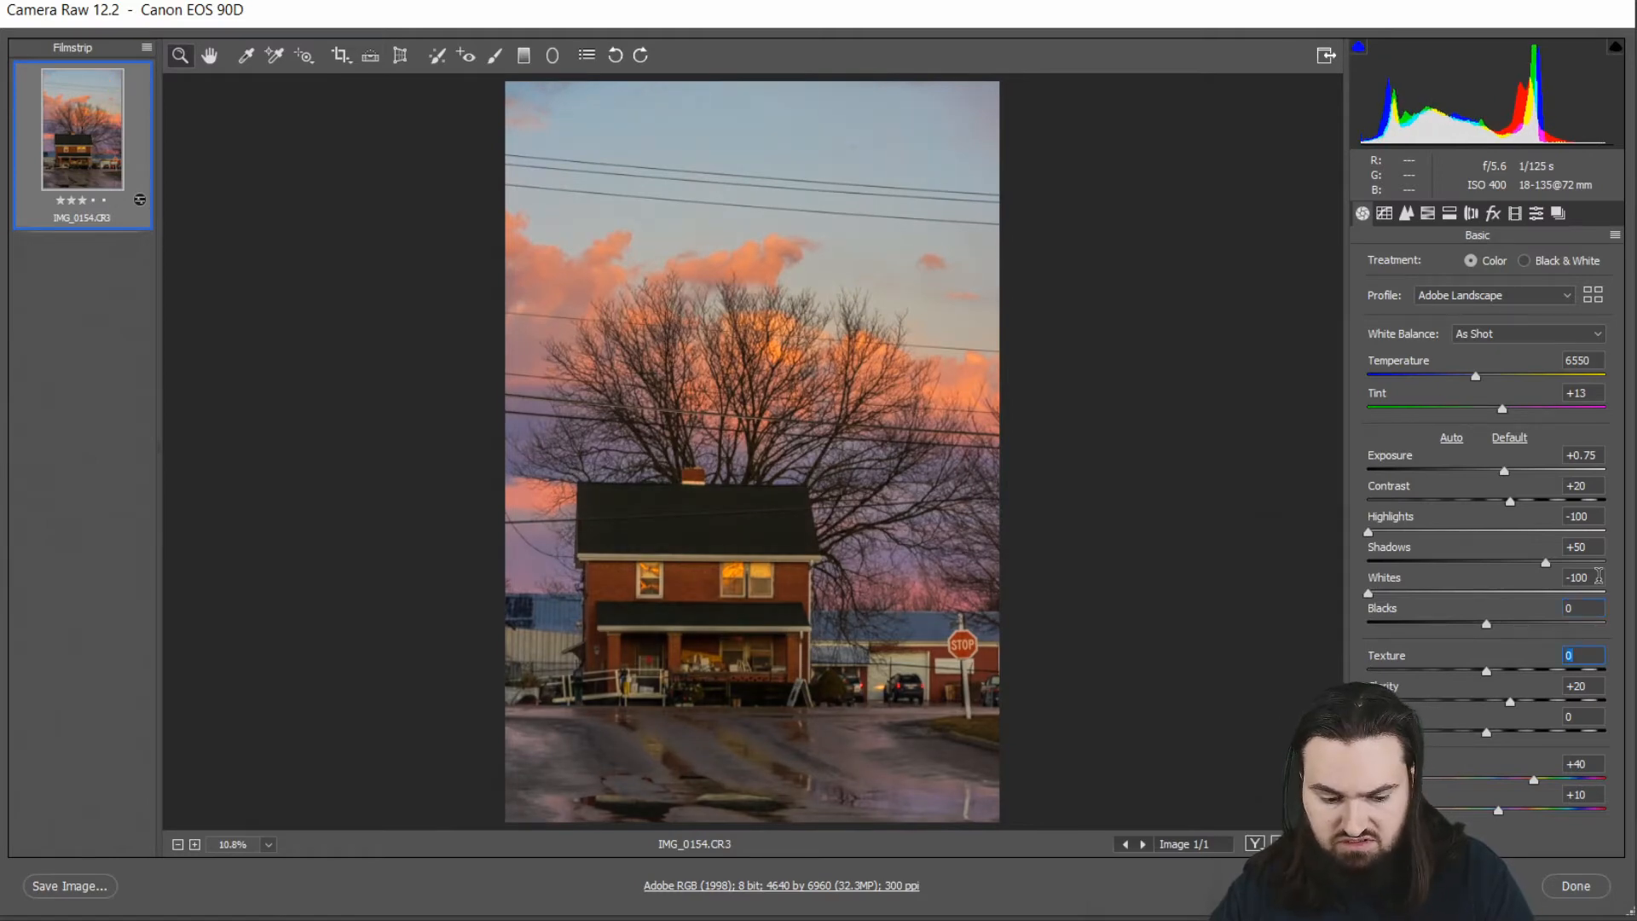
pyautogui.hotkey('shift', 'Up')
pyautogui.press('Tab')
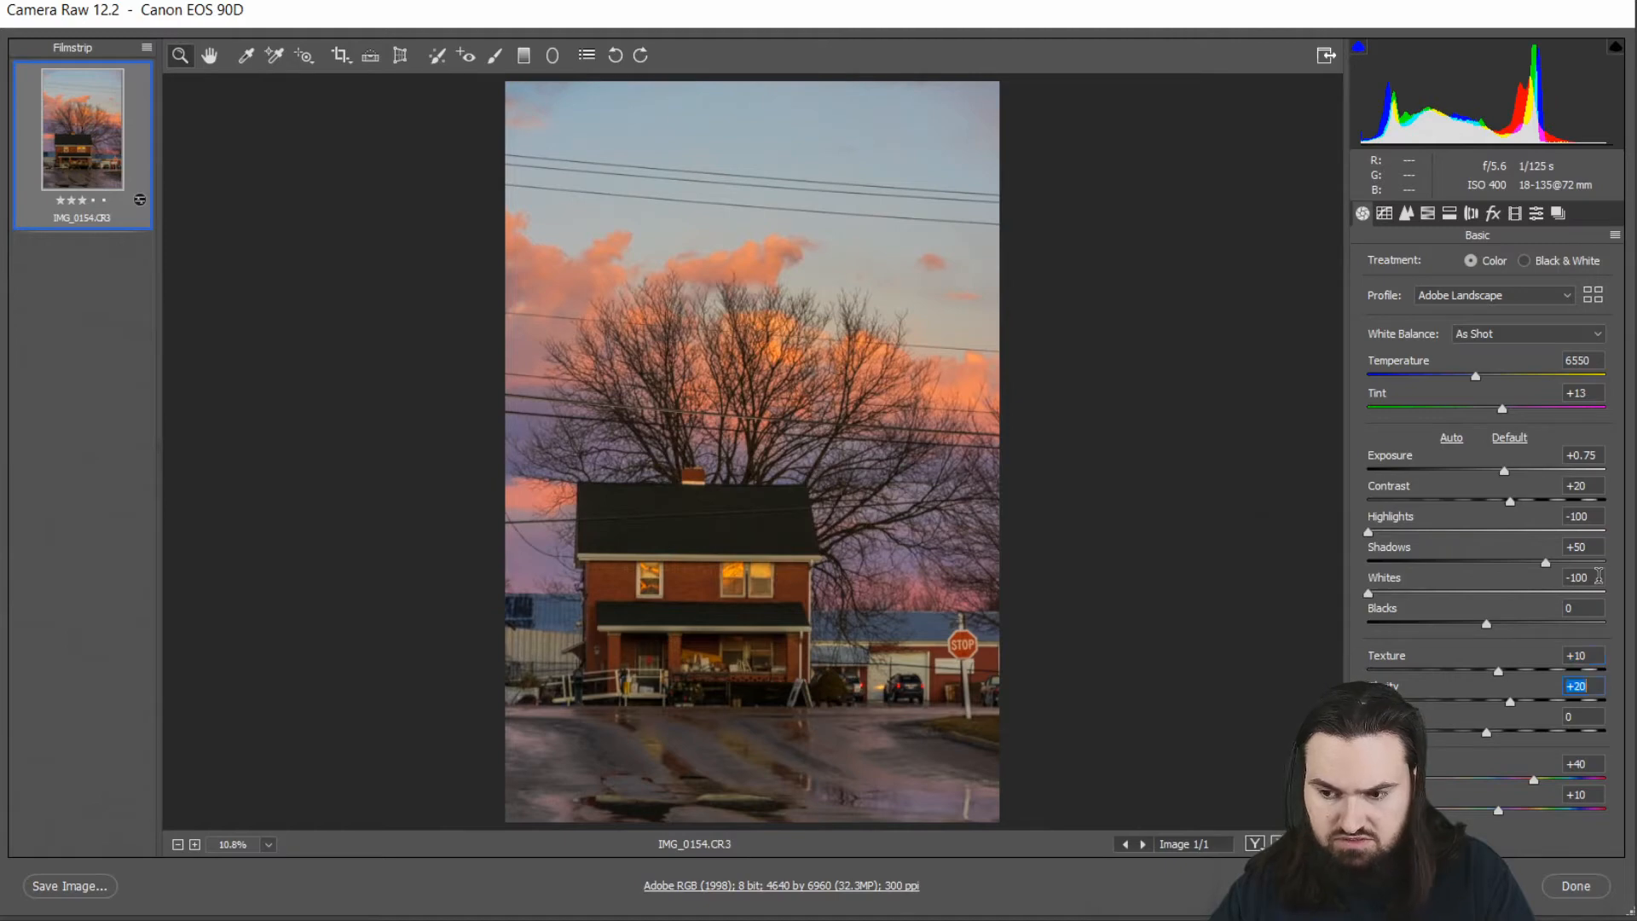
pyautogui.hotkey('shift', 'Down')
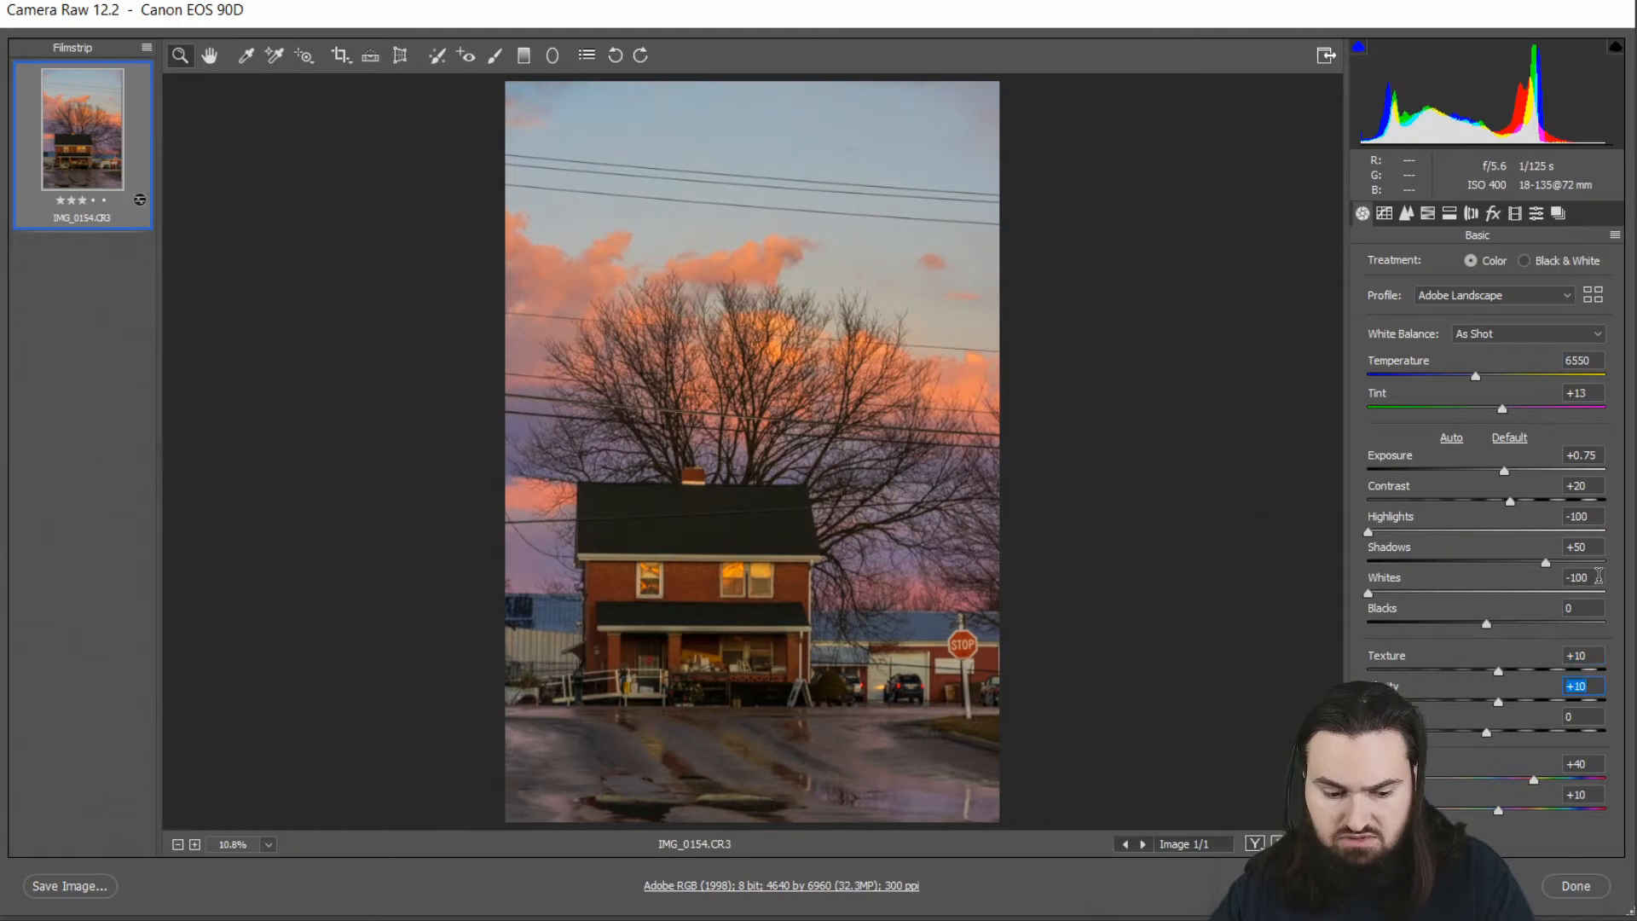
pyautogui.press('Tab')
pyautogui.hotkey('shift', 'Up')
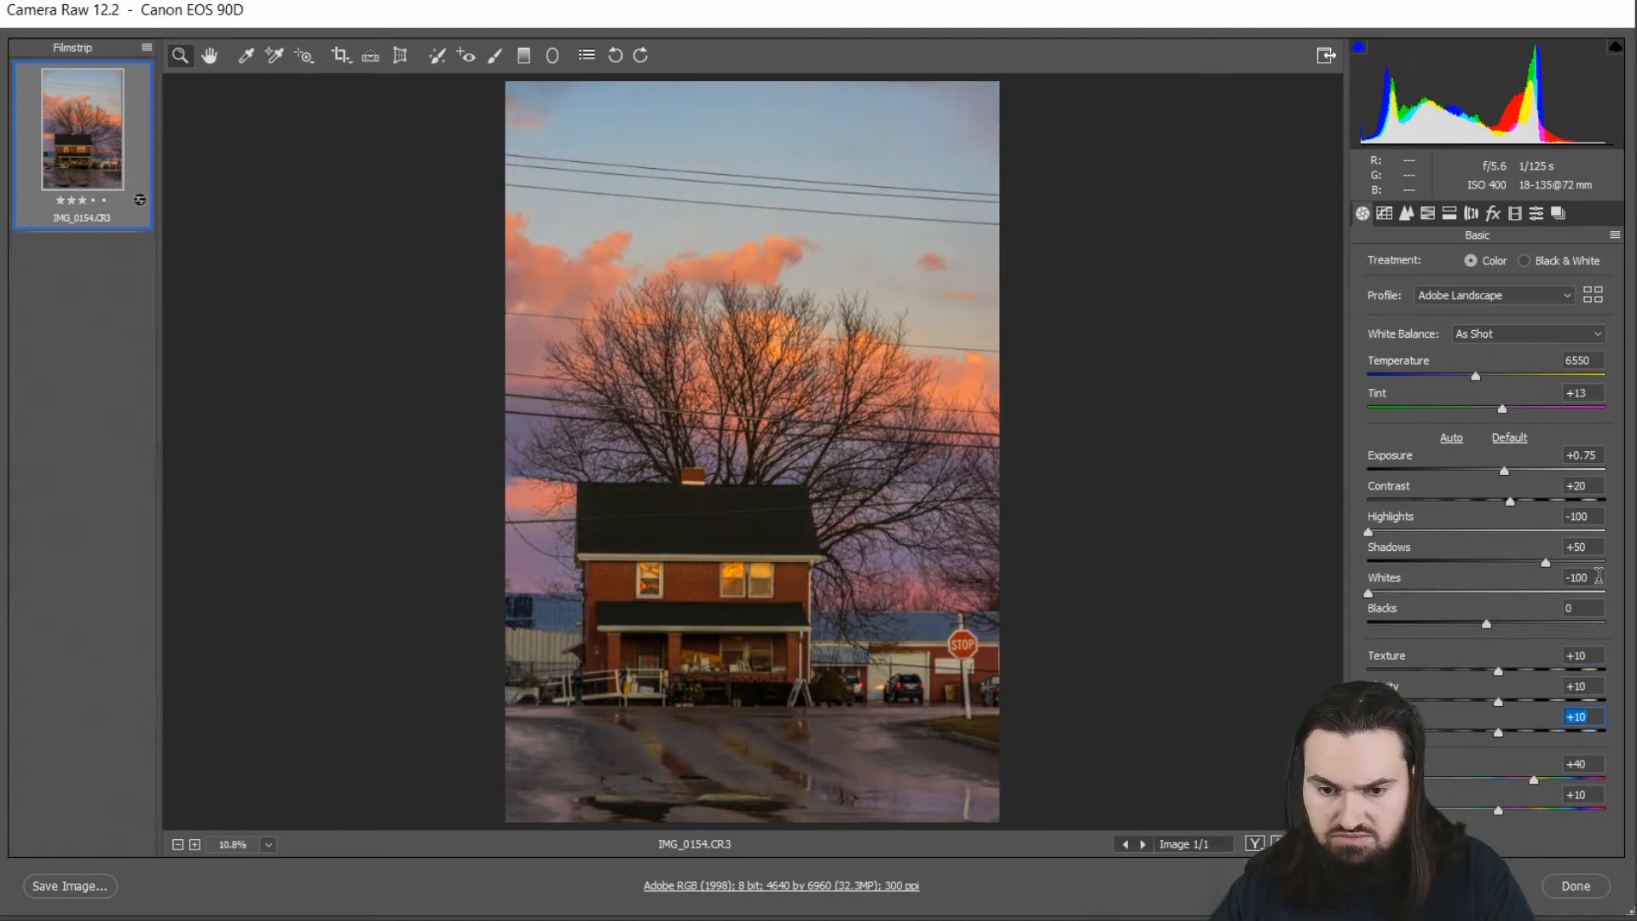
# Step: Lower the Vibrance in steps of ten to +10
pyautogui.press('Tab')
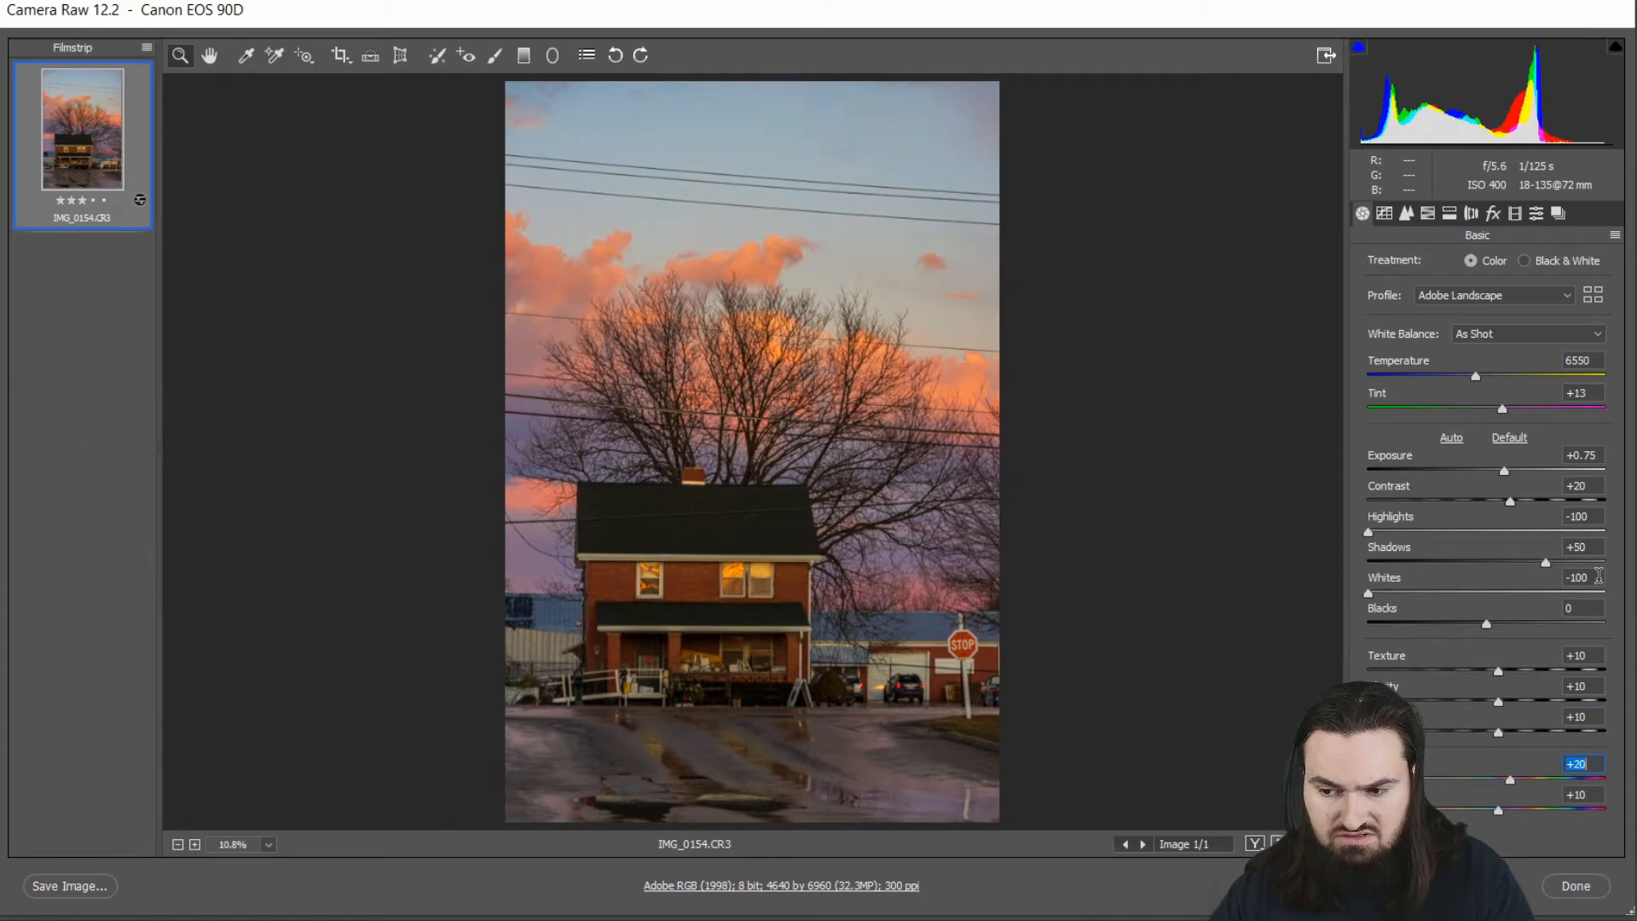
pyautogui.hotkey('shift', 'Down')
pyautogui.hotkey('shift', 'Down')
pyautogui.hotkey('shift', 'Down')
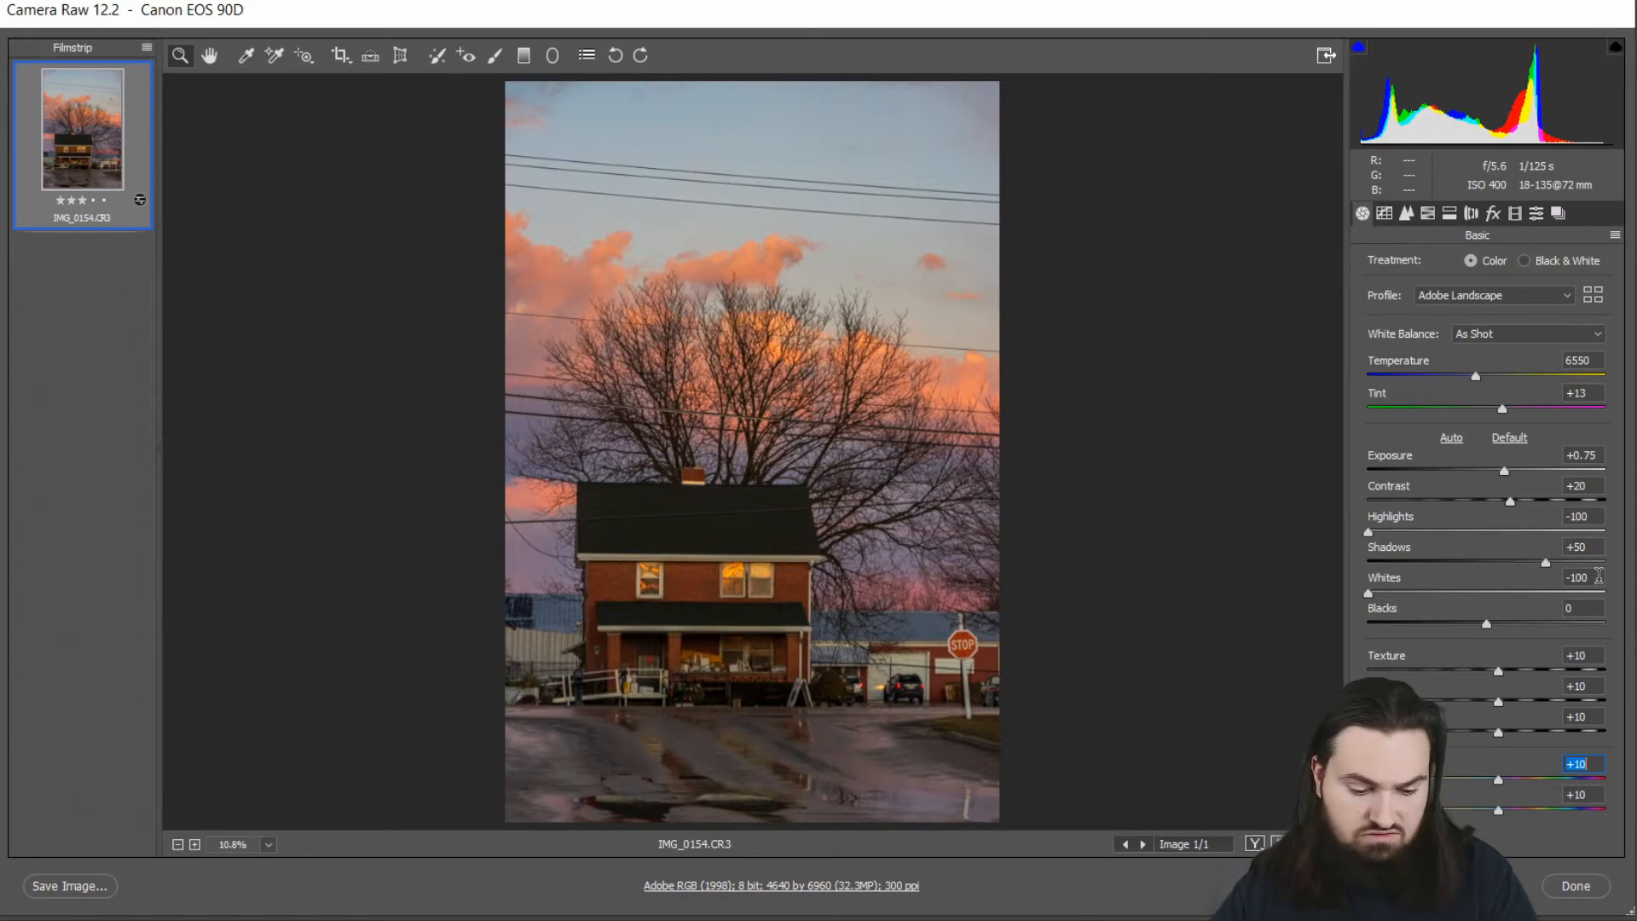
pyautogui.press('Tab')
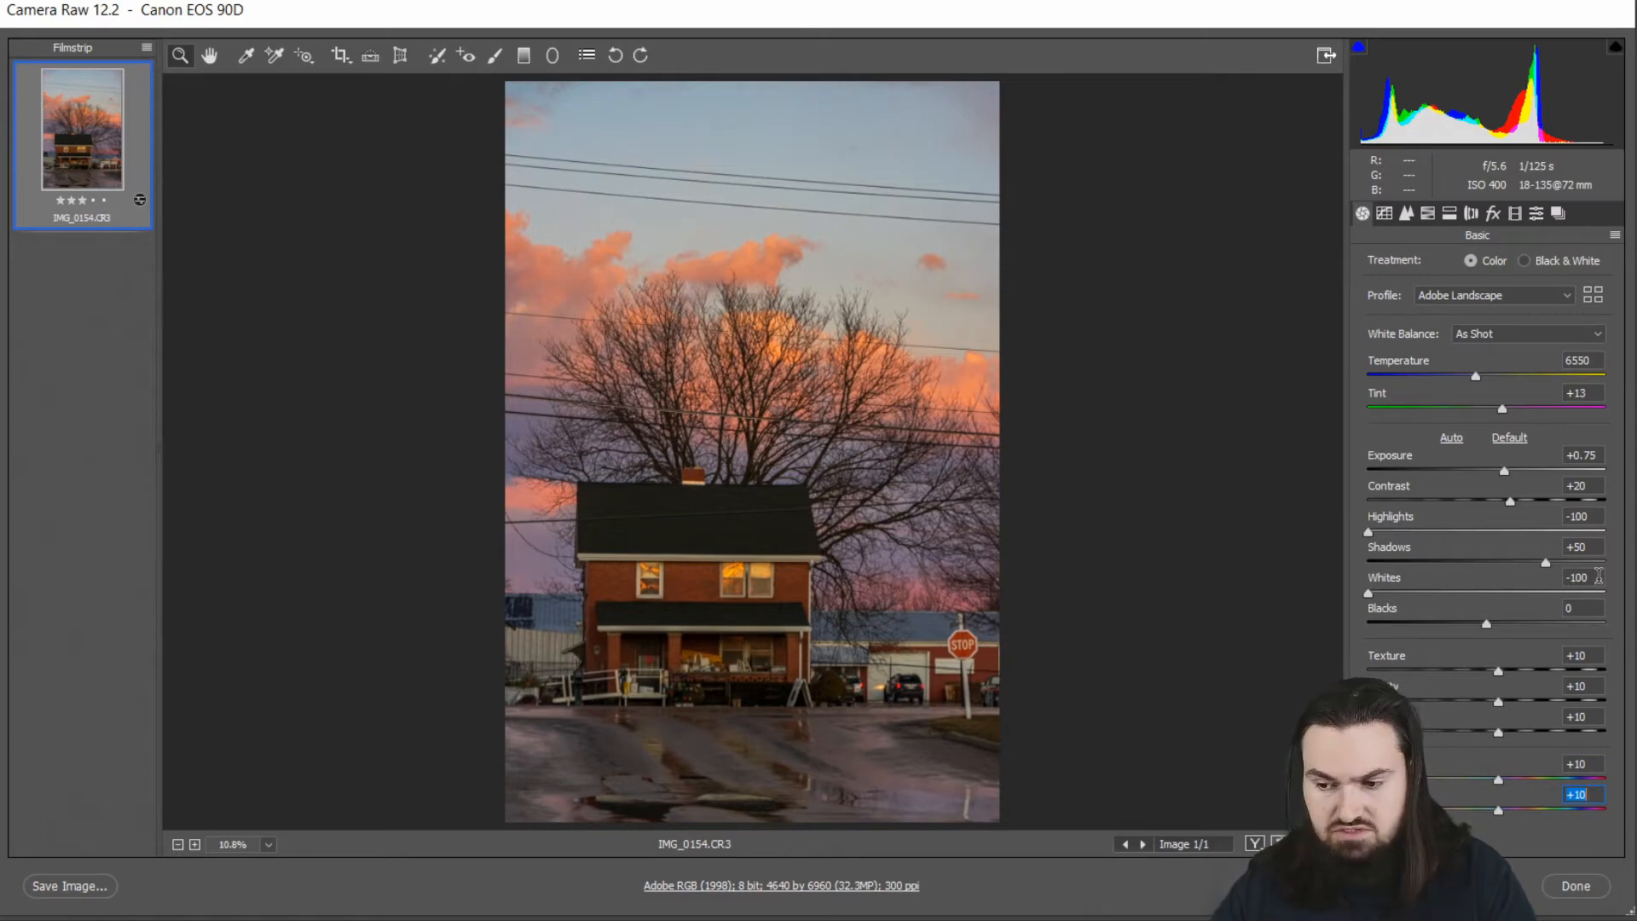
pyautogui.press('Tab')
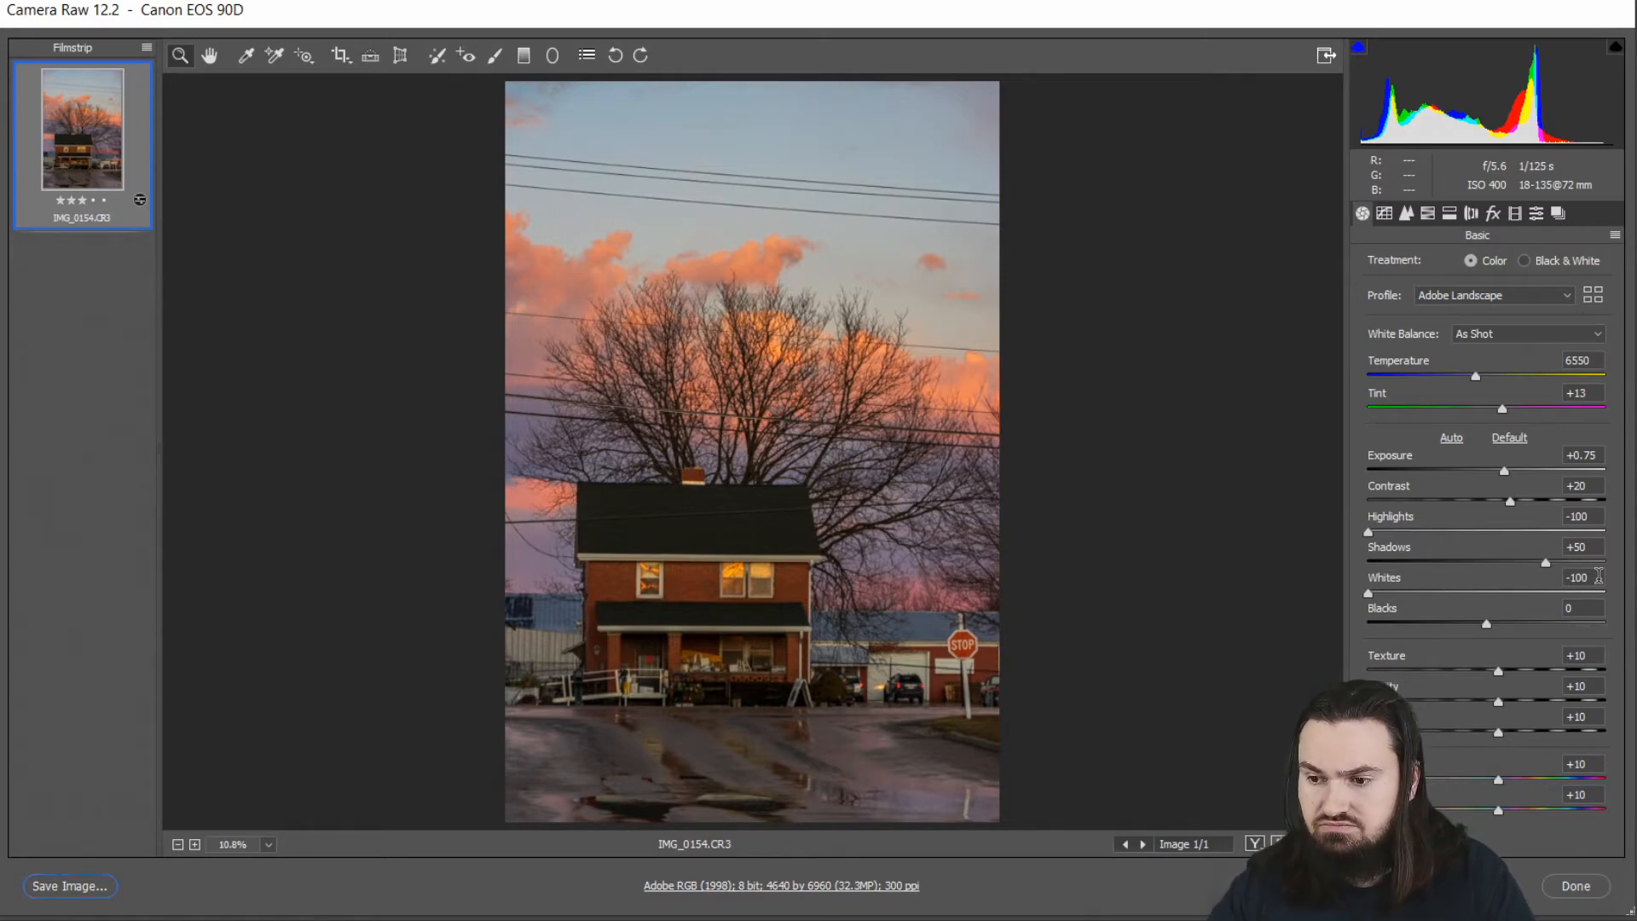
# Step: Try the Strong Contrast point curve in the Tone Curve settings and change it to Medium Contrast for the RGB channel
pyautogui.click(1383, 213)
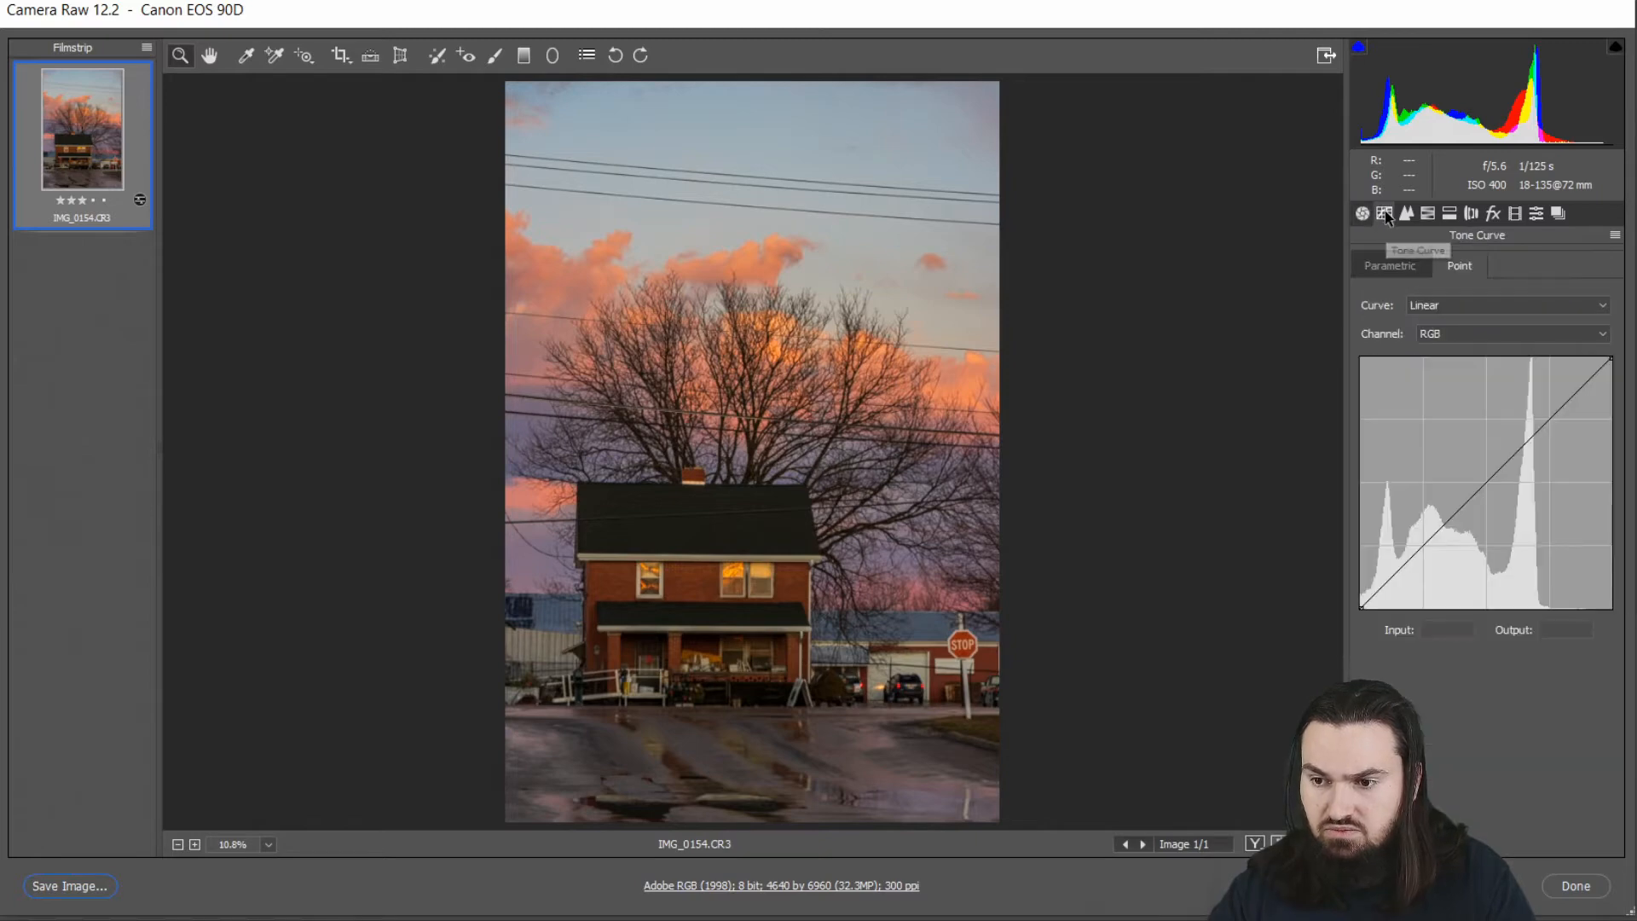
pyautogui.click(1464, 307)
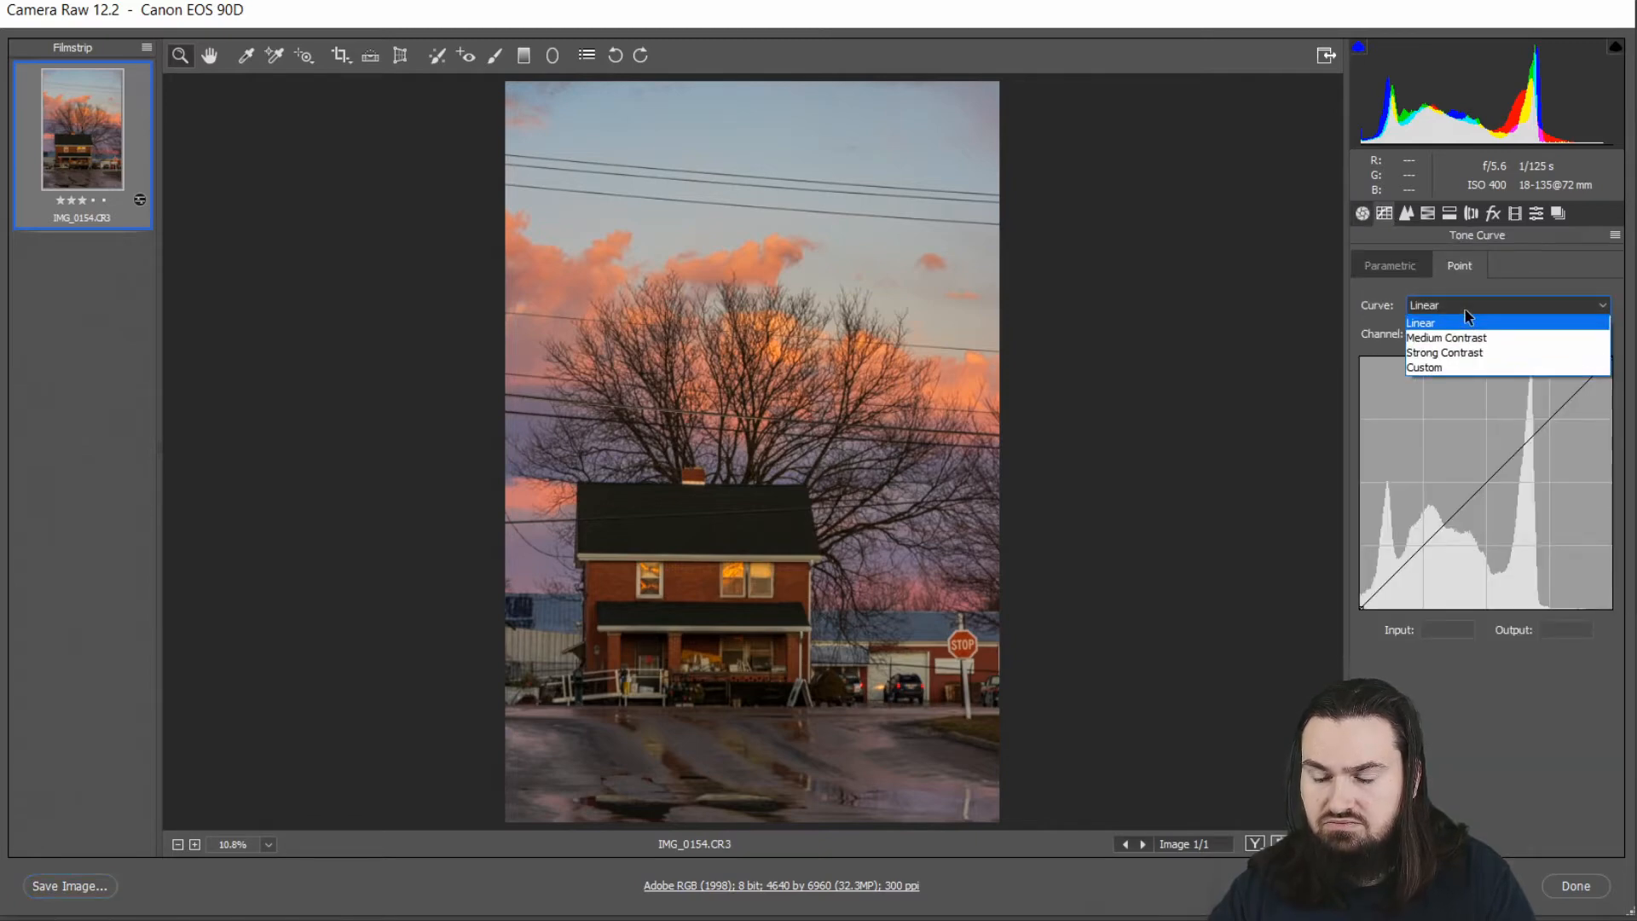
pyautogui.click(1461, 353)
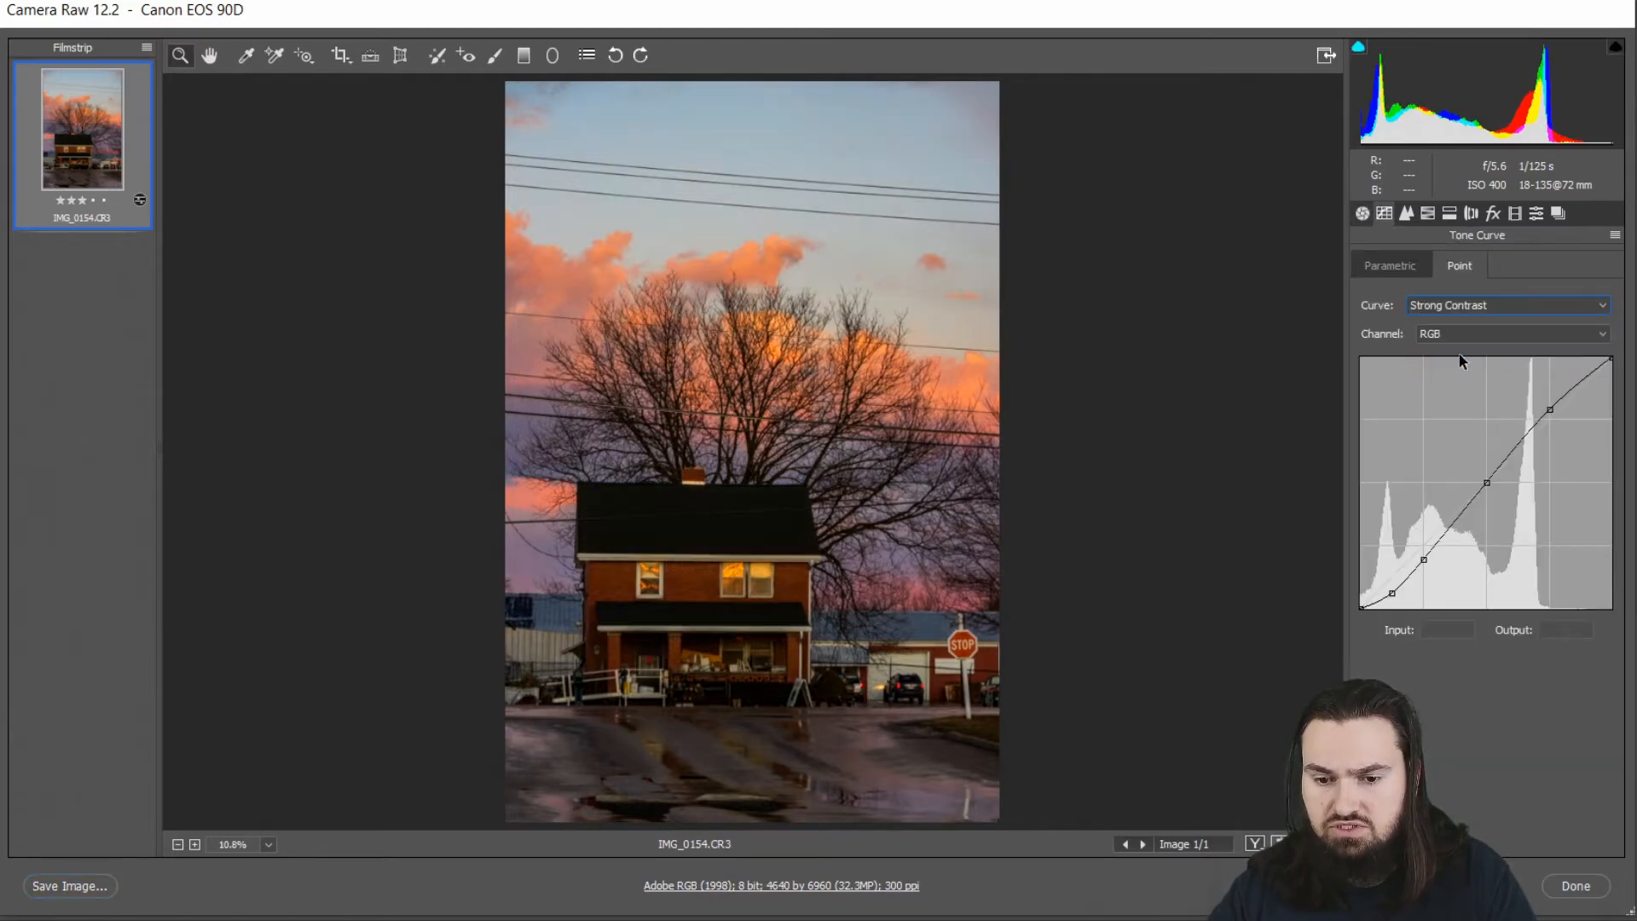
pyautogui.click(1493, 304)
pyautogui.click(1494, 304)
pyautogui.scroll(1, 1494, 304)
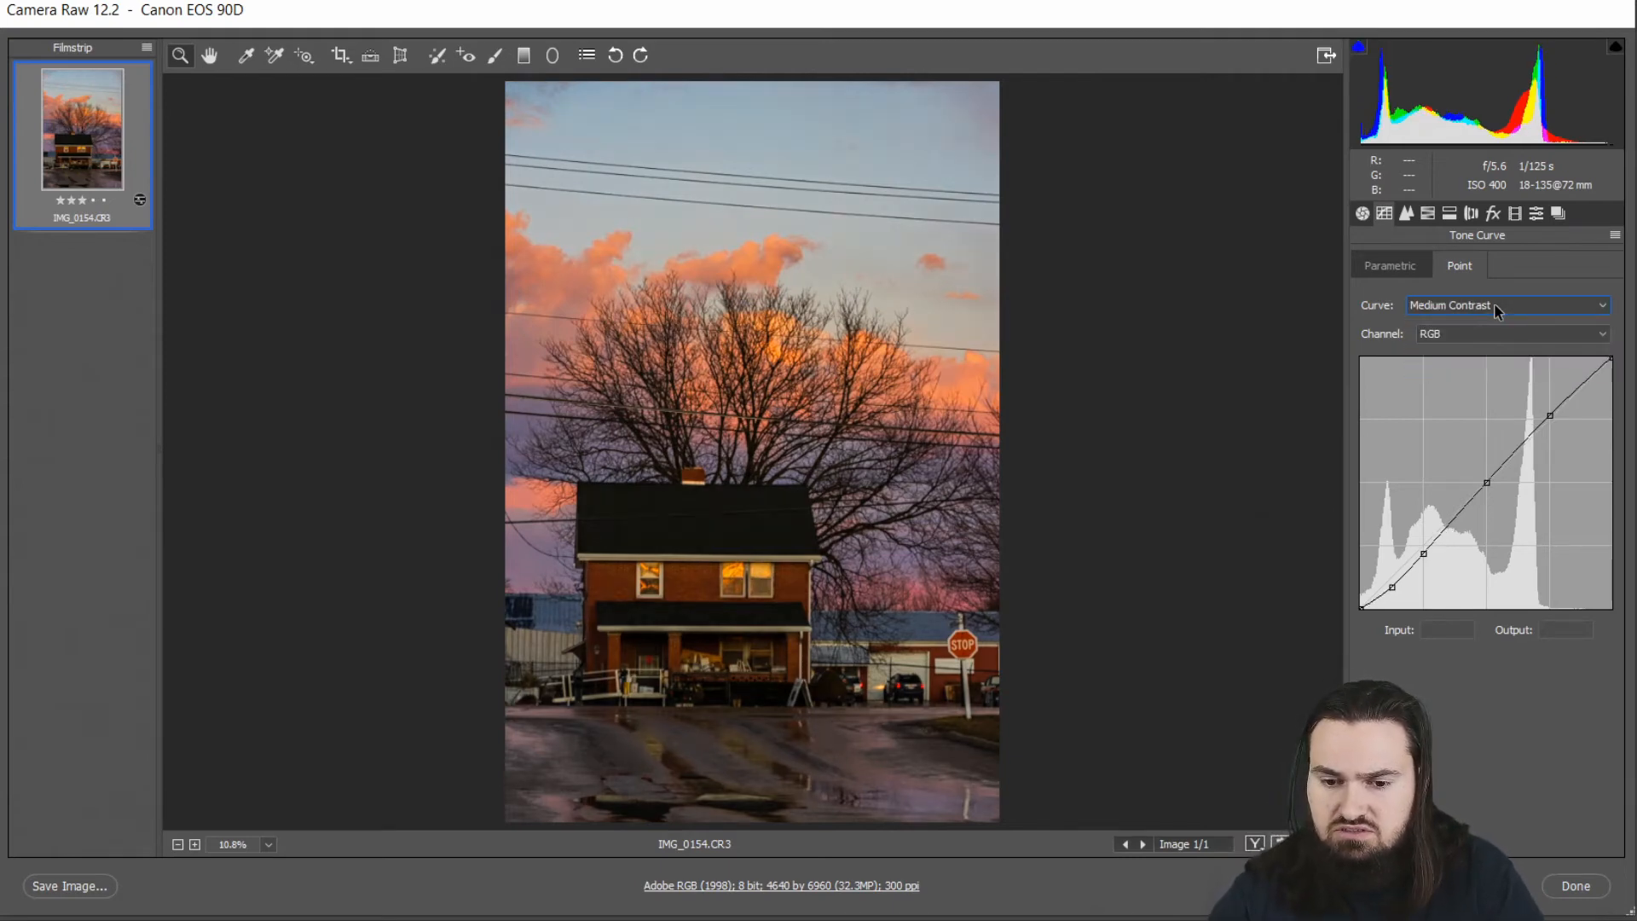
# Step: Switch the point curve repeatedly between Linear and Medium Contrast to compare their effect, ending on Medium Contrast
pyautogui.scroll(1, 1493, 303)
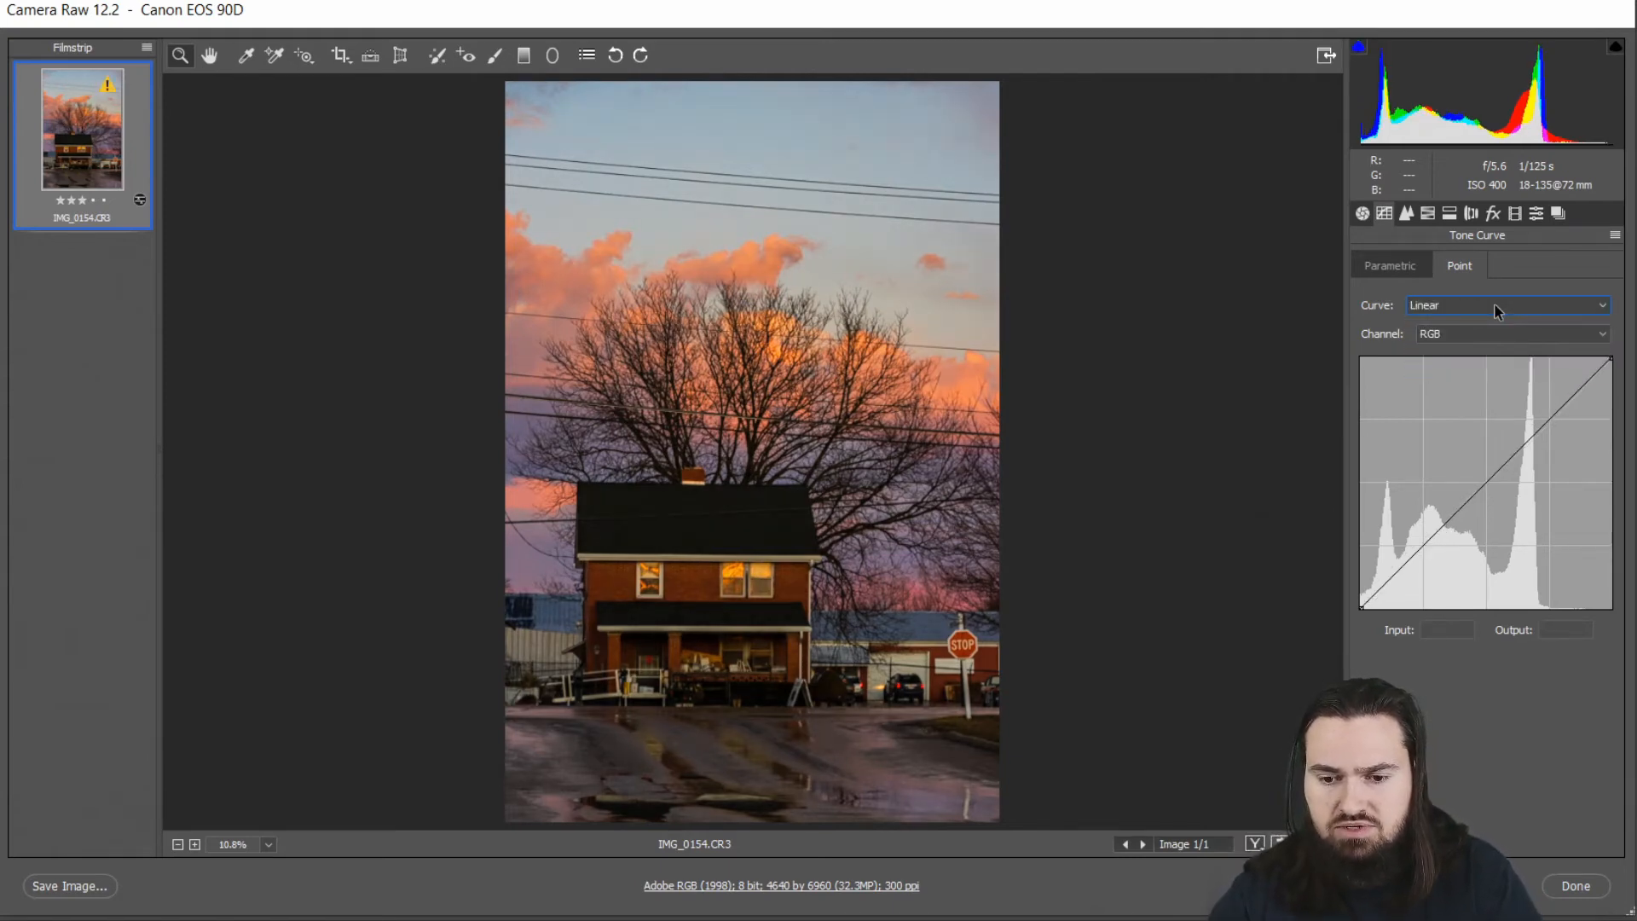
pyautogui.scroll(-1, 1494, 304)
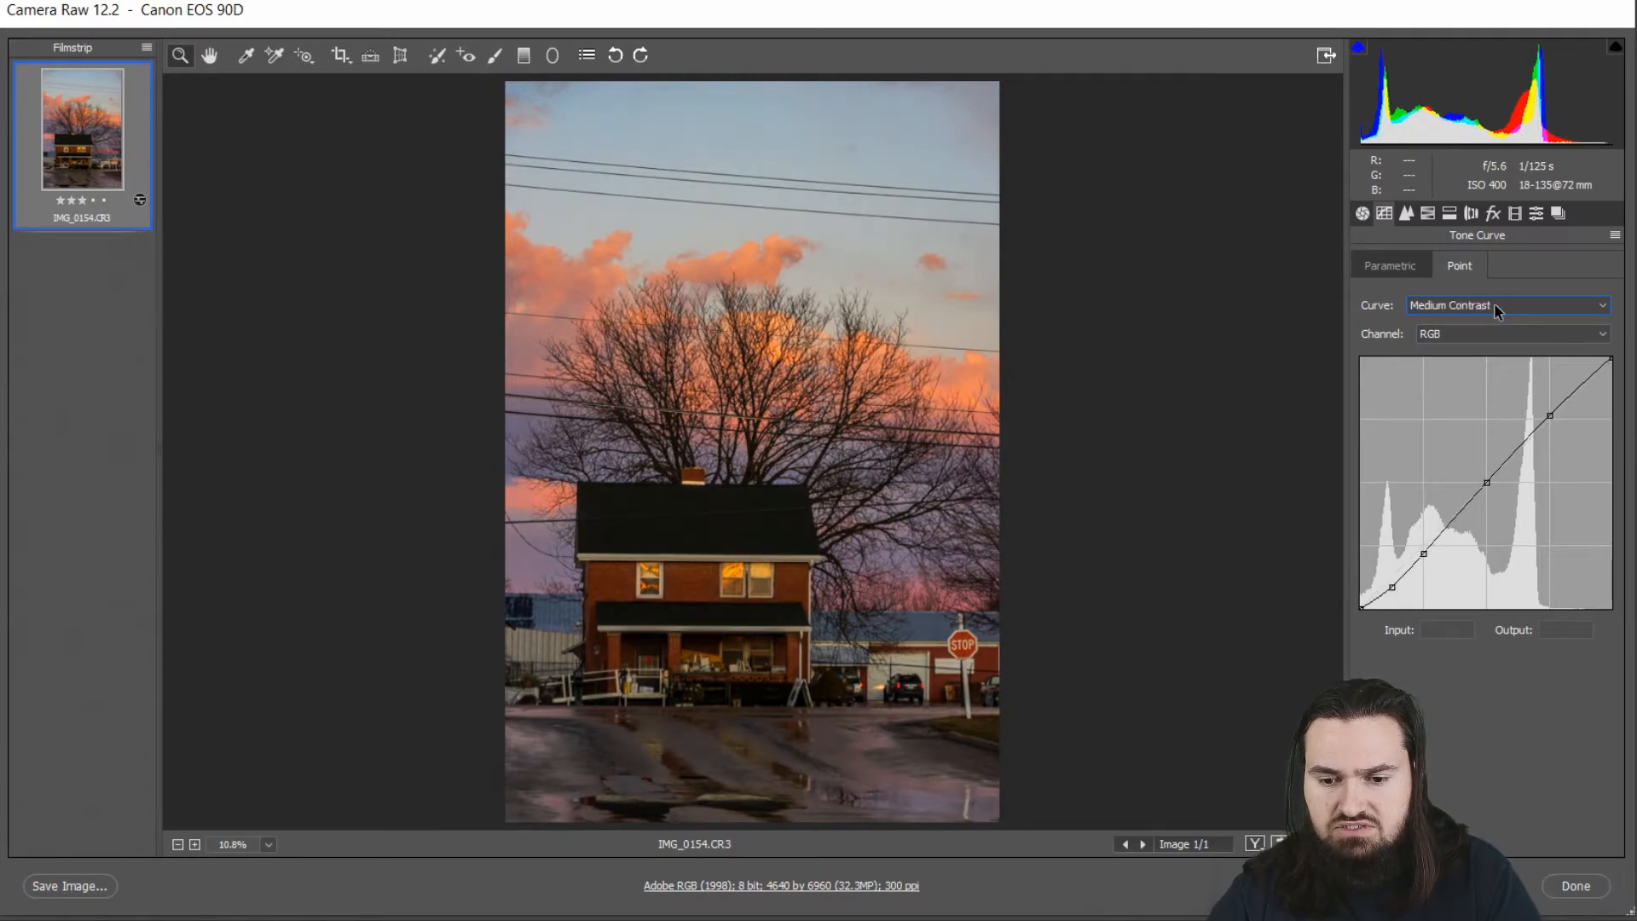
pyautogui.scroll(1, 1494, 303)
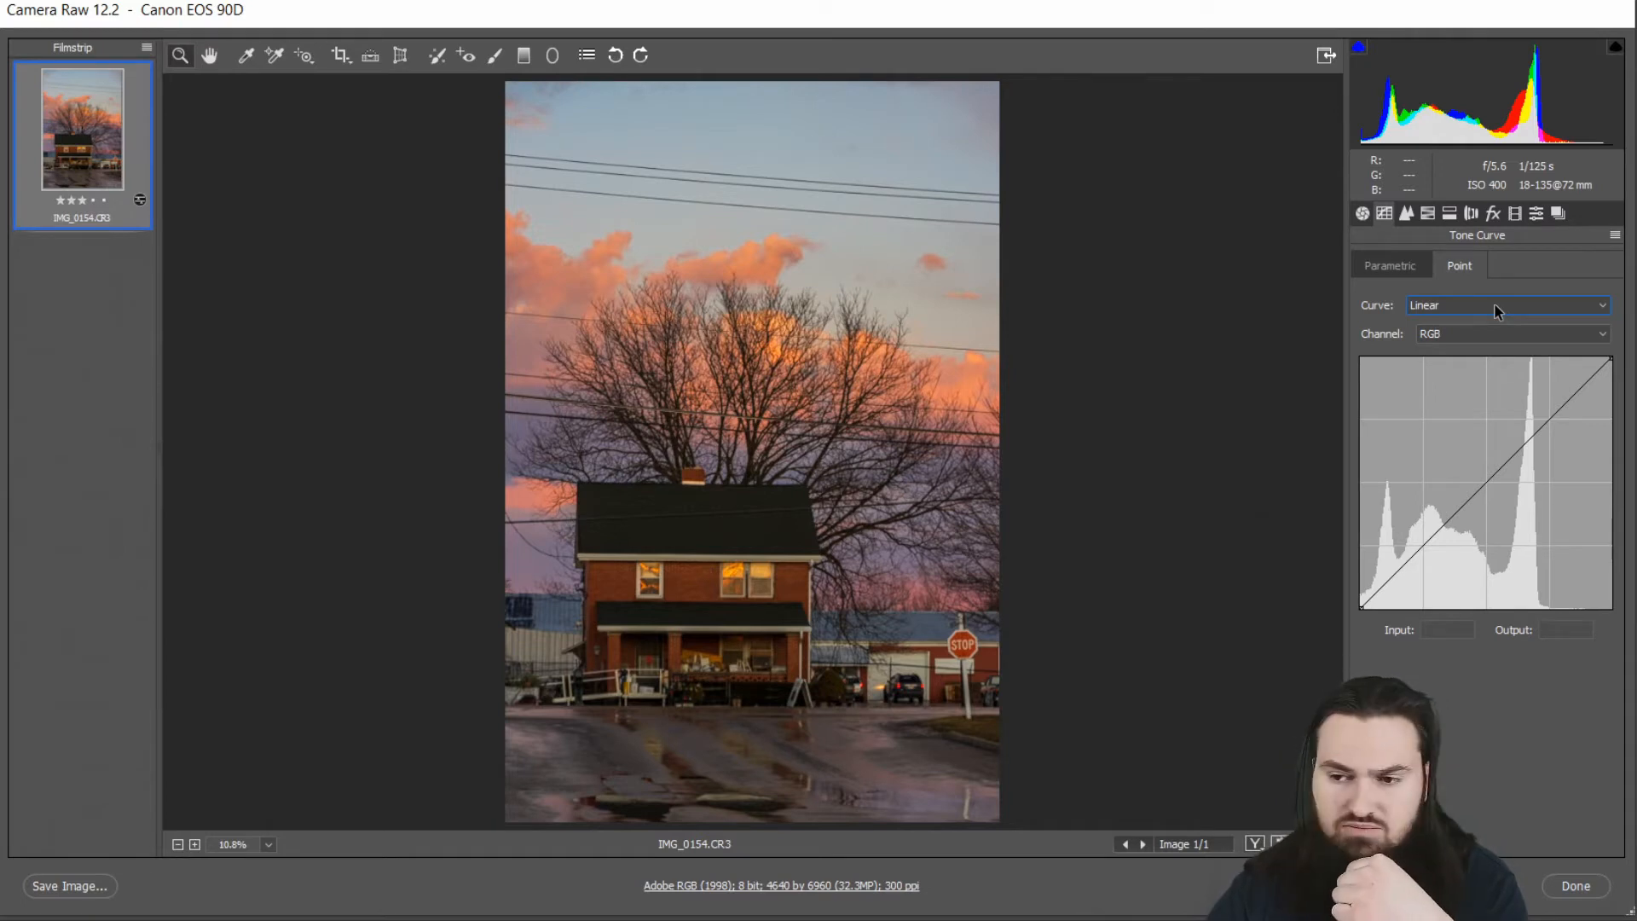
pyautogui.scroll(-1, 1493, 303)
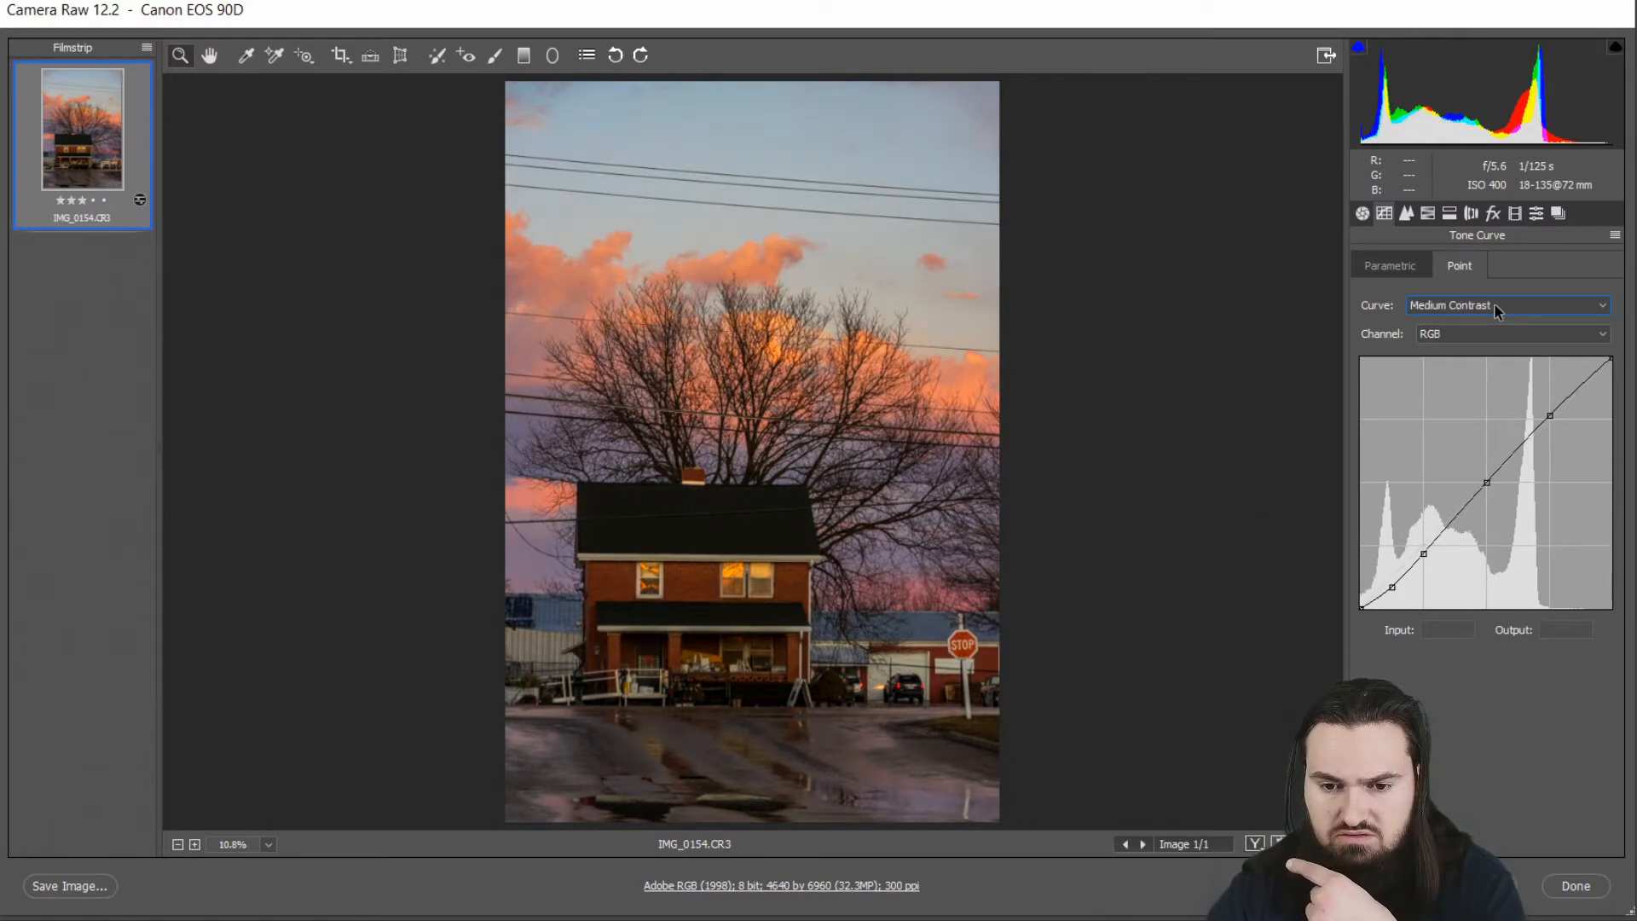
pyautogui.scroll(1, 1493, 303)
pyautogui.scroll(-1, 1494, 304)
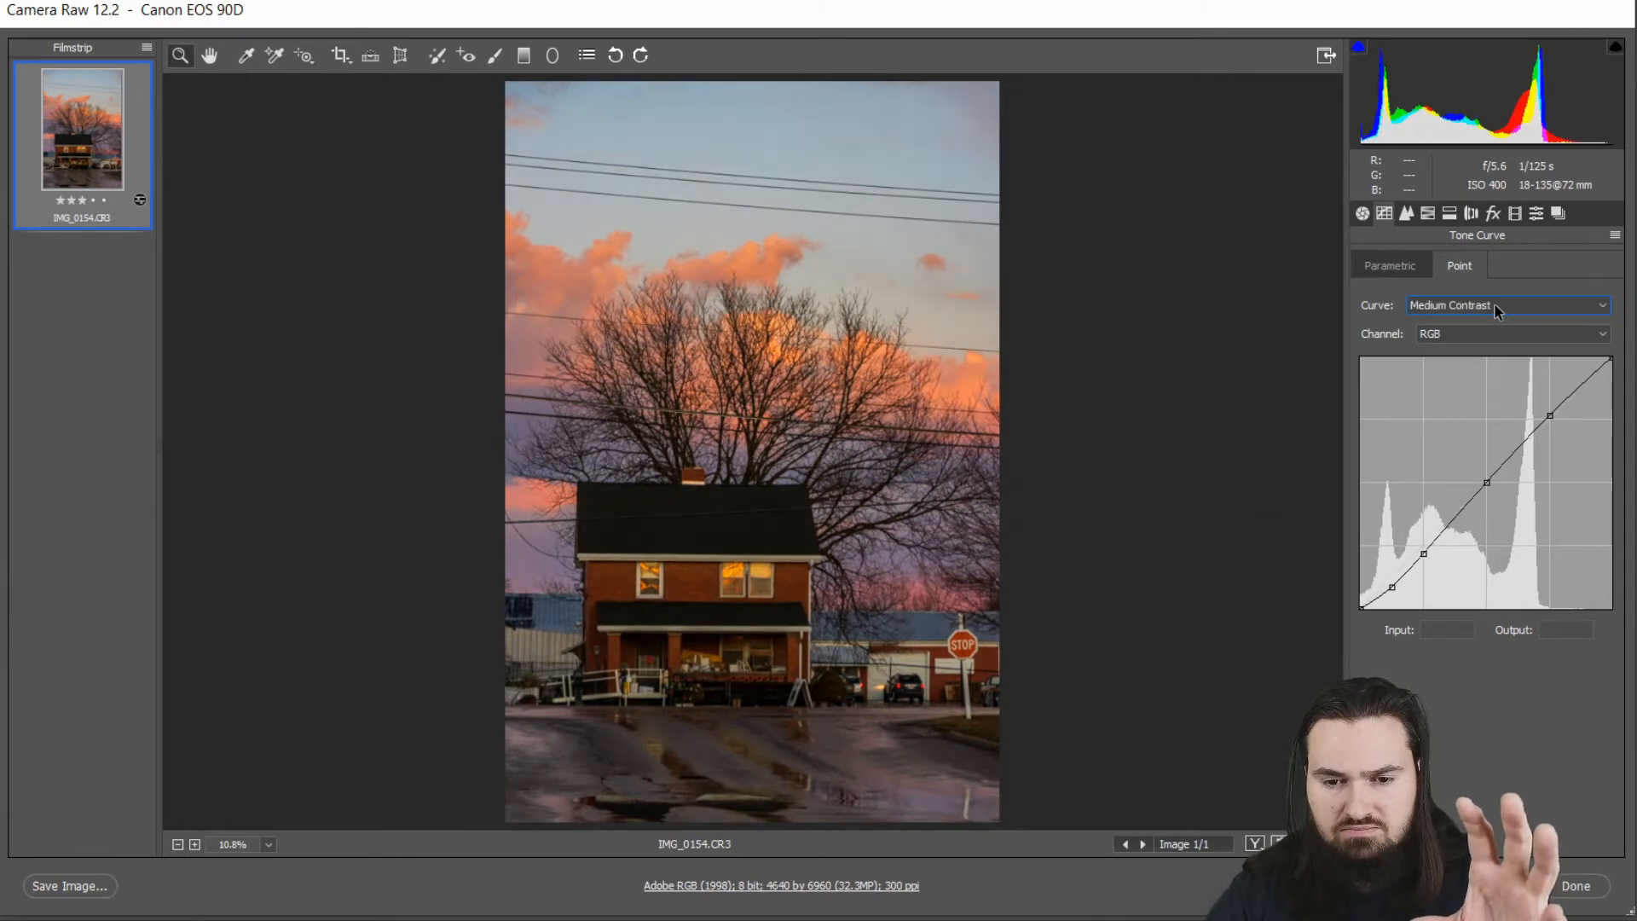
pyautogui.scroll(1, 1494, 303)
pyautogui.scroll(-1, 1494, 304)
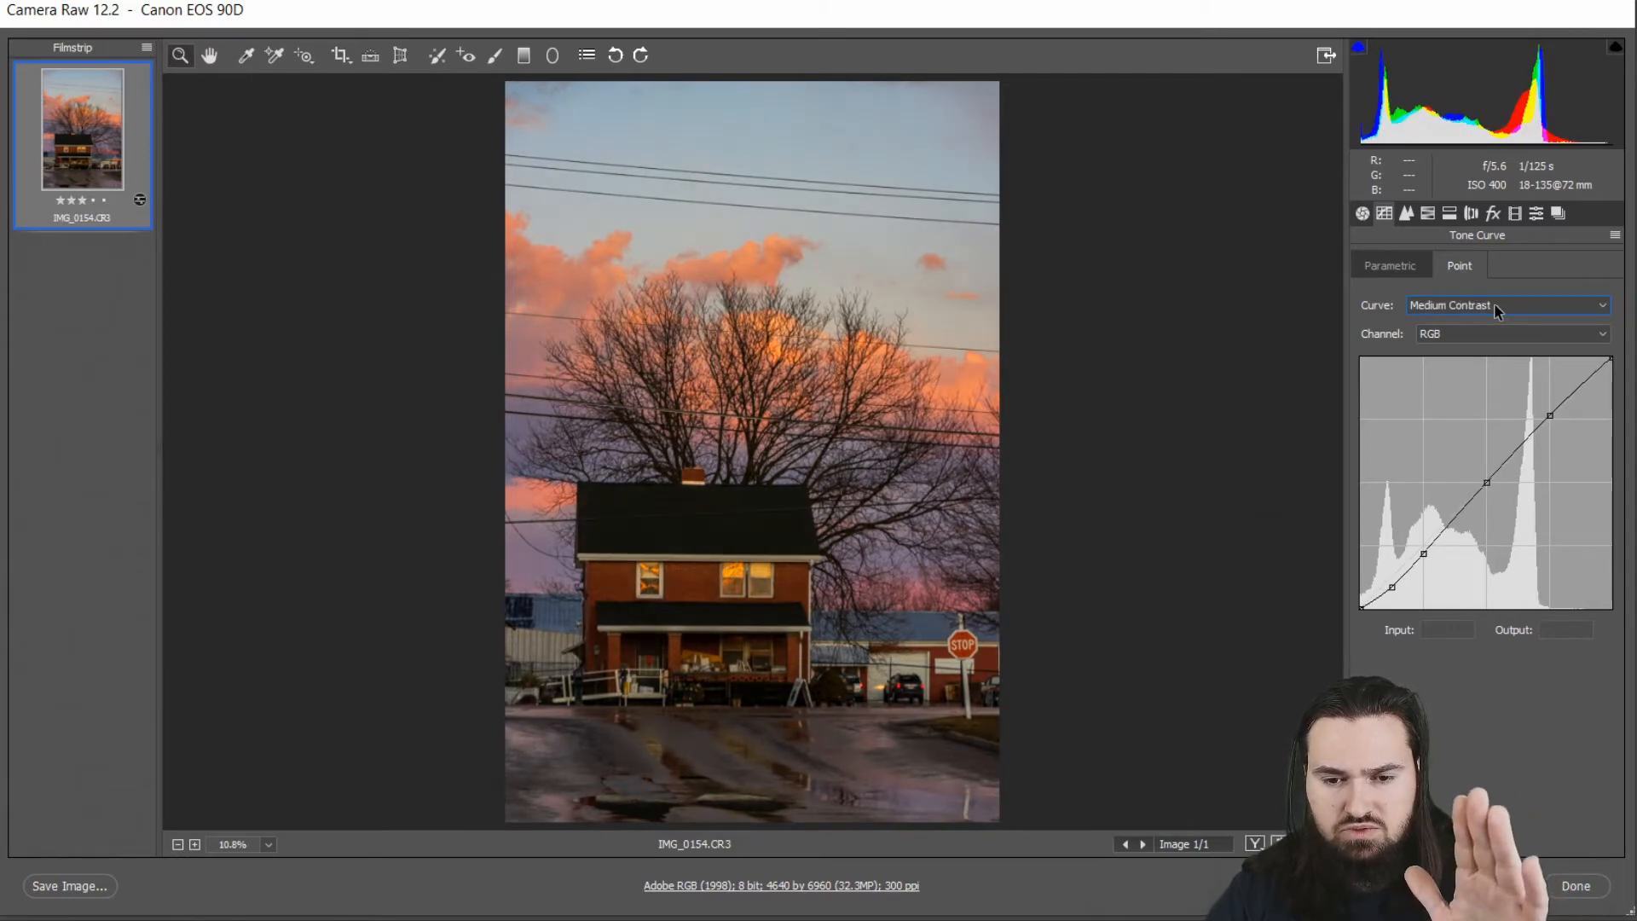
pyautogui.scroll(1, 1493, 304)
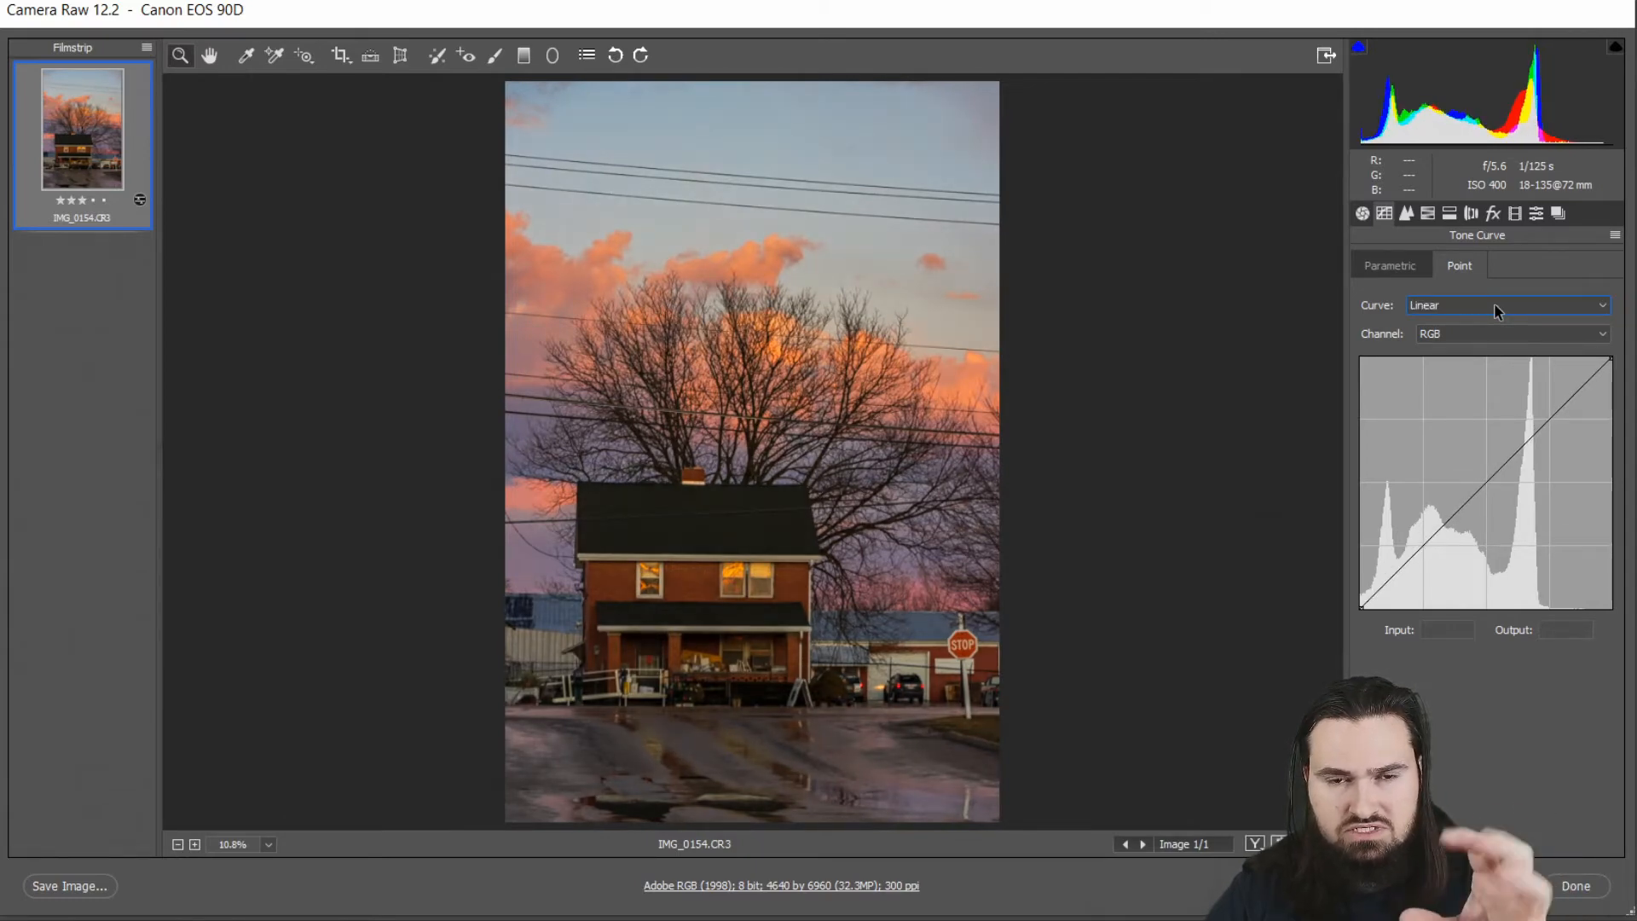
pyautogui.scroll(-1, 1493, 304)
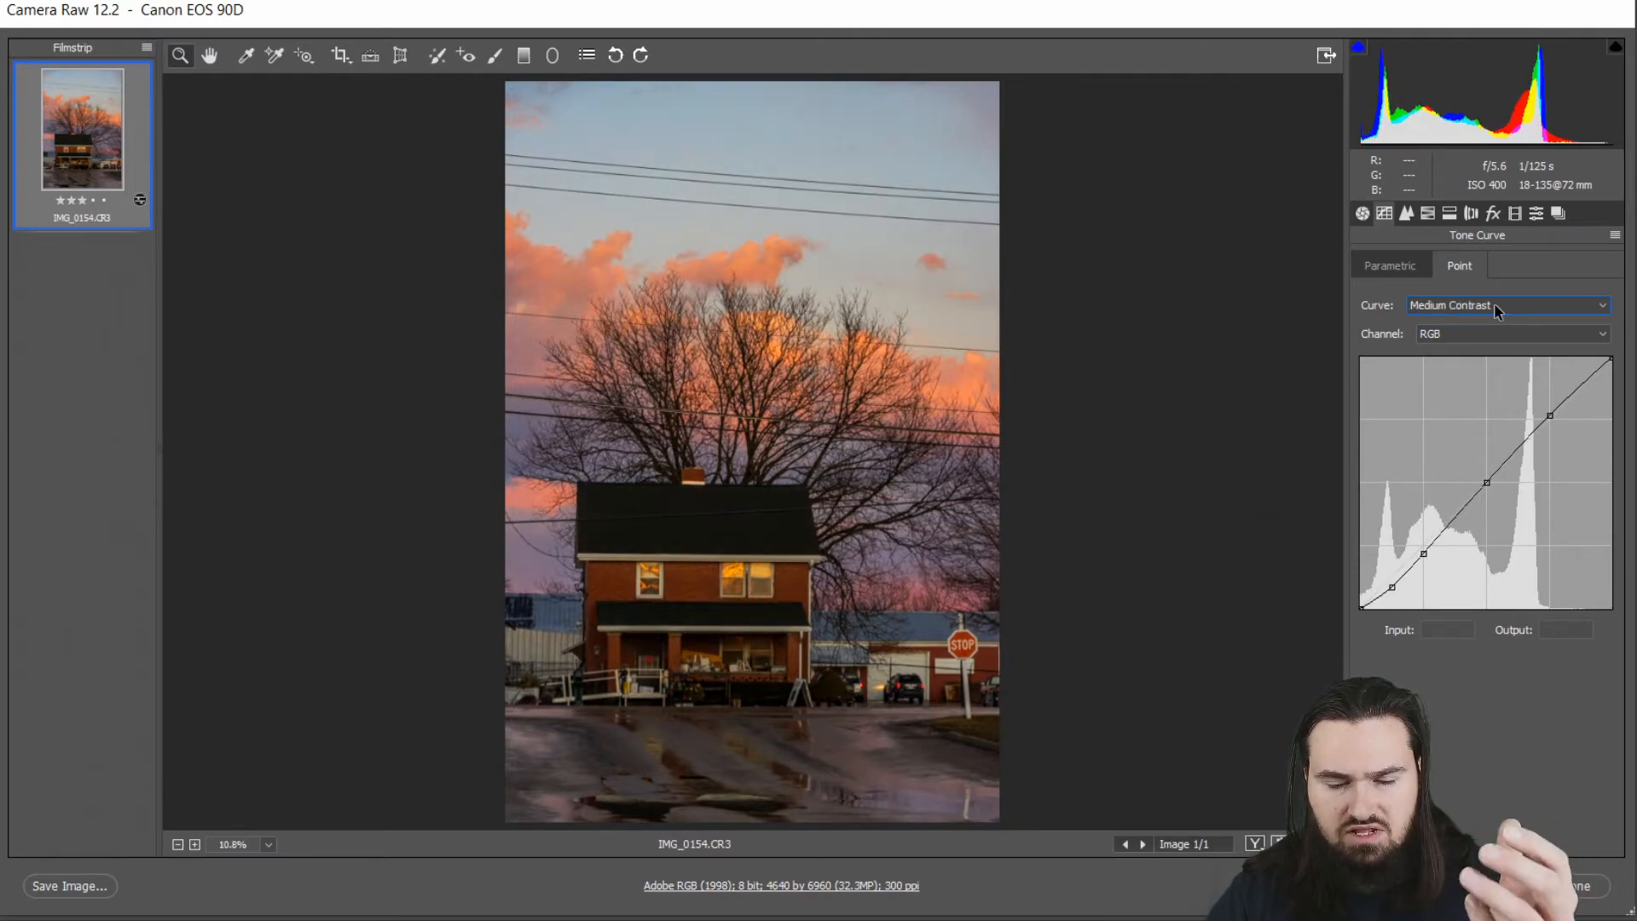
pyautogui.scroll(1, 1494, 304)
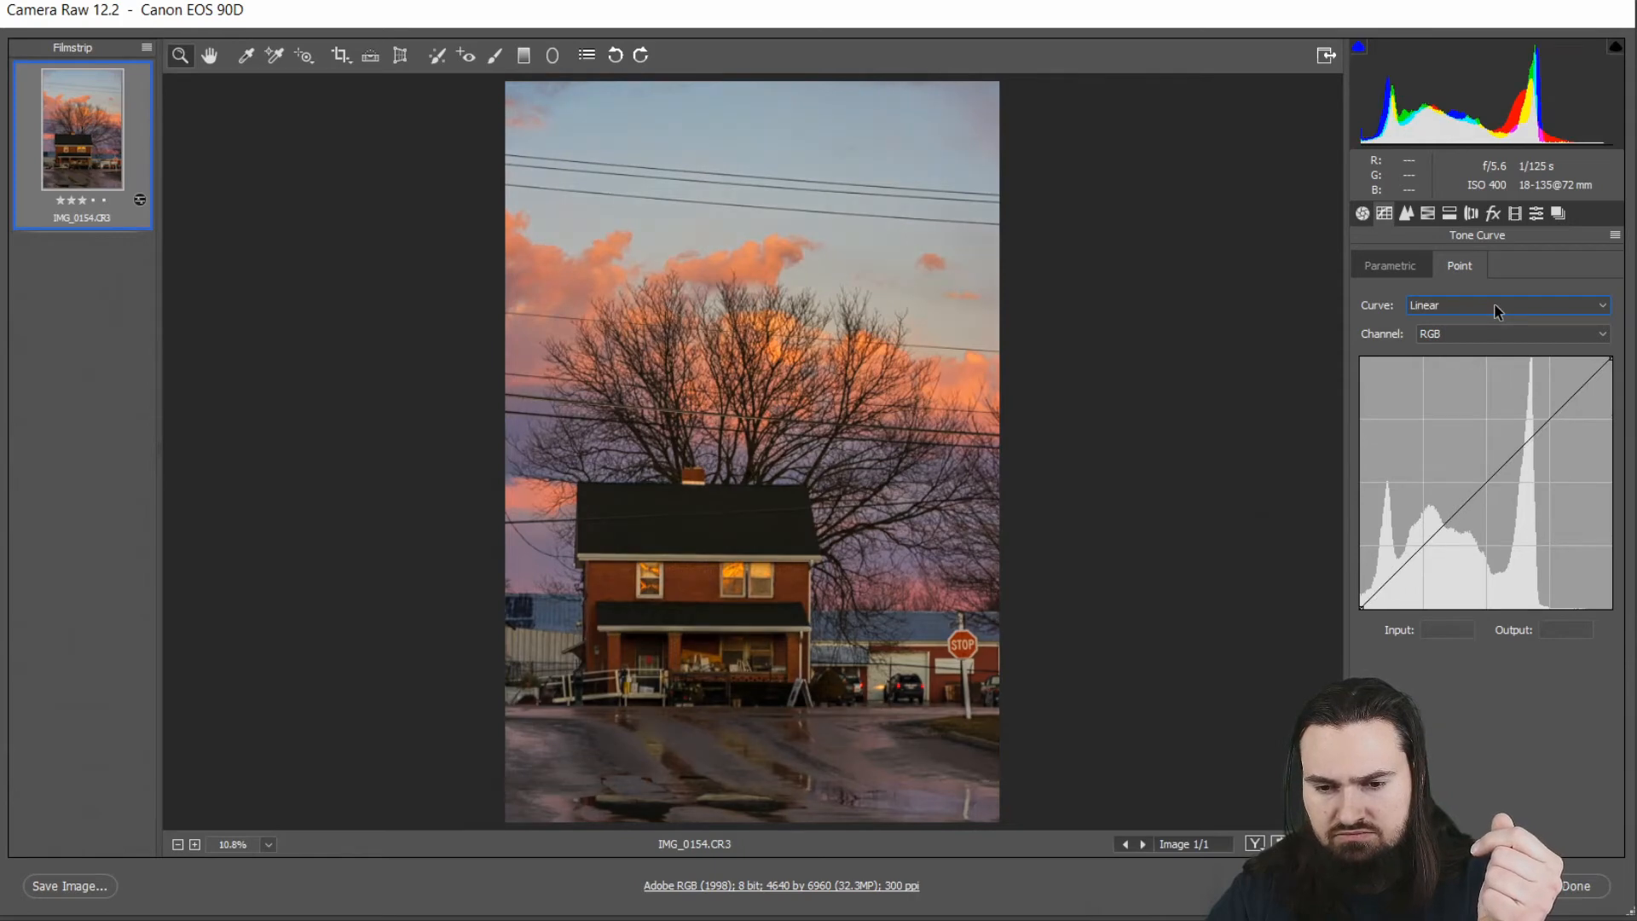
pyautogui.scroll(-1, 1494, 303)
pyautogui.scroll(1, 1494, 304)
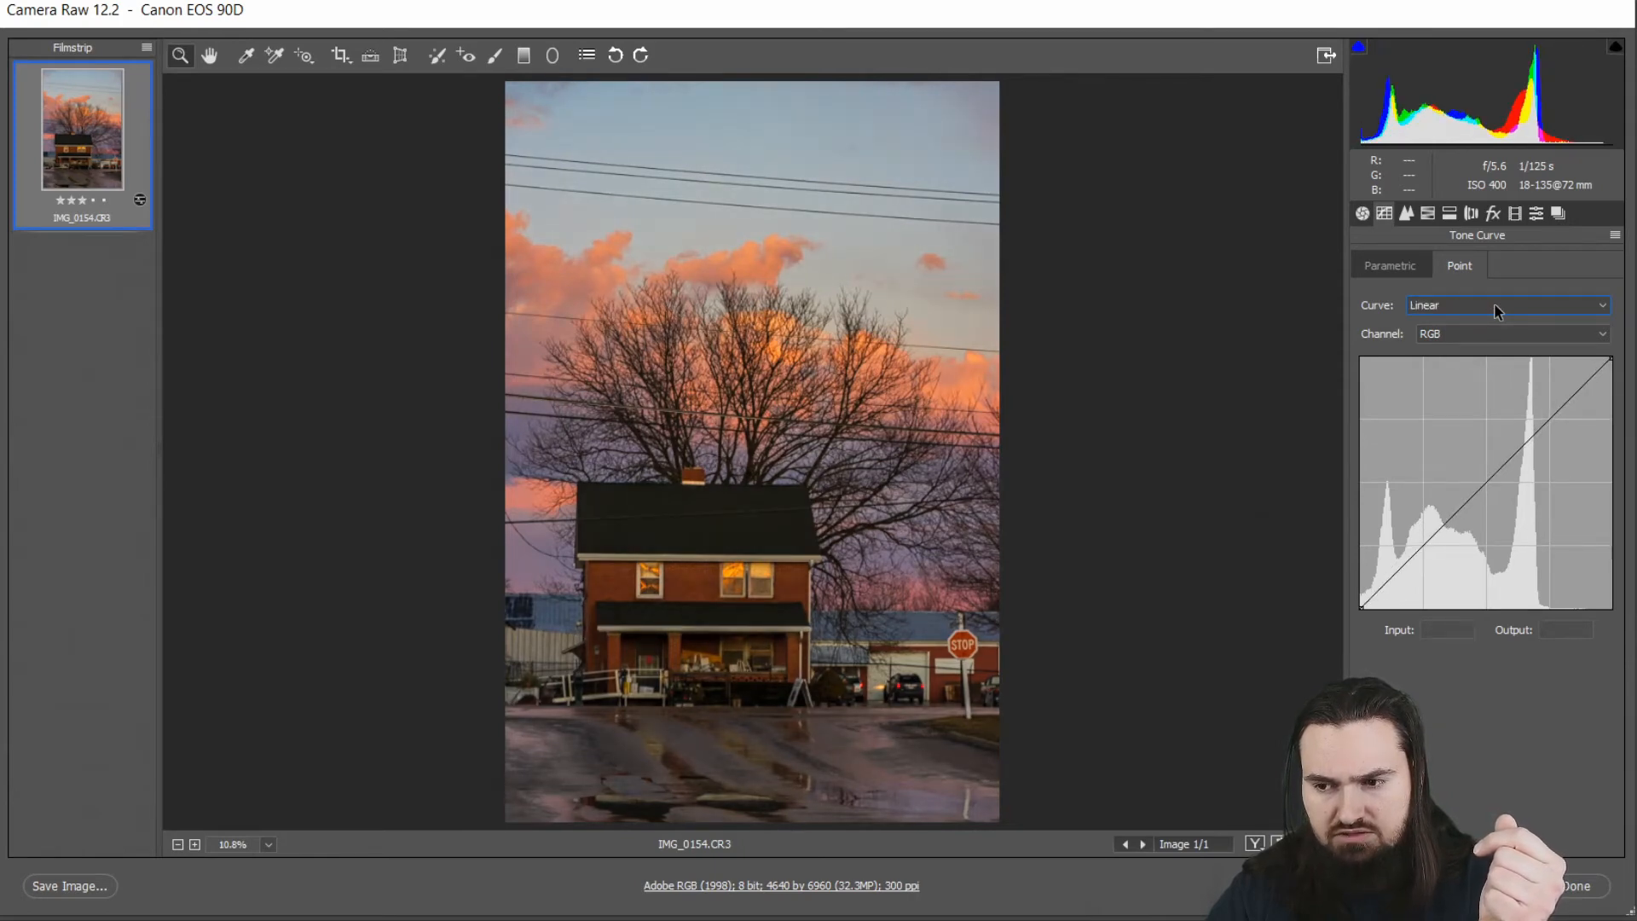
pyautogui.scroll(-1, 1494, 303)
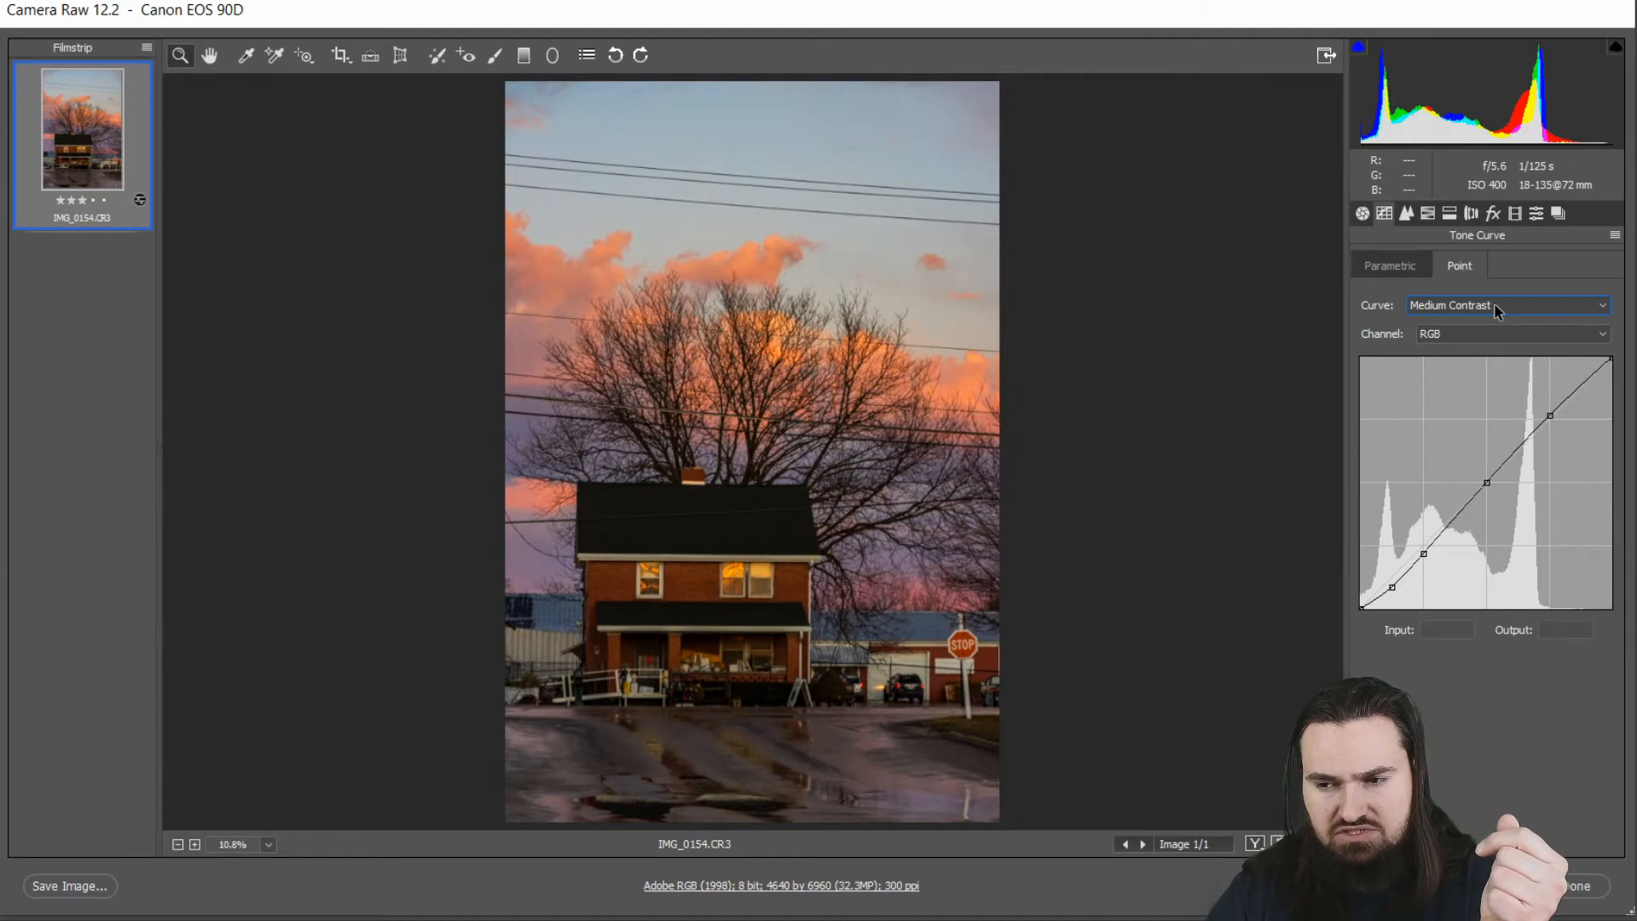
pyautogui.scroll(1, 1494, 303)
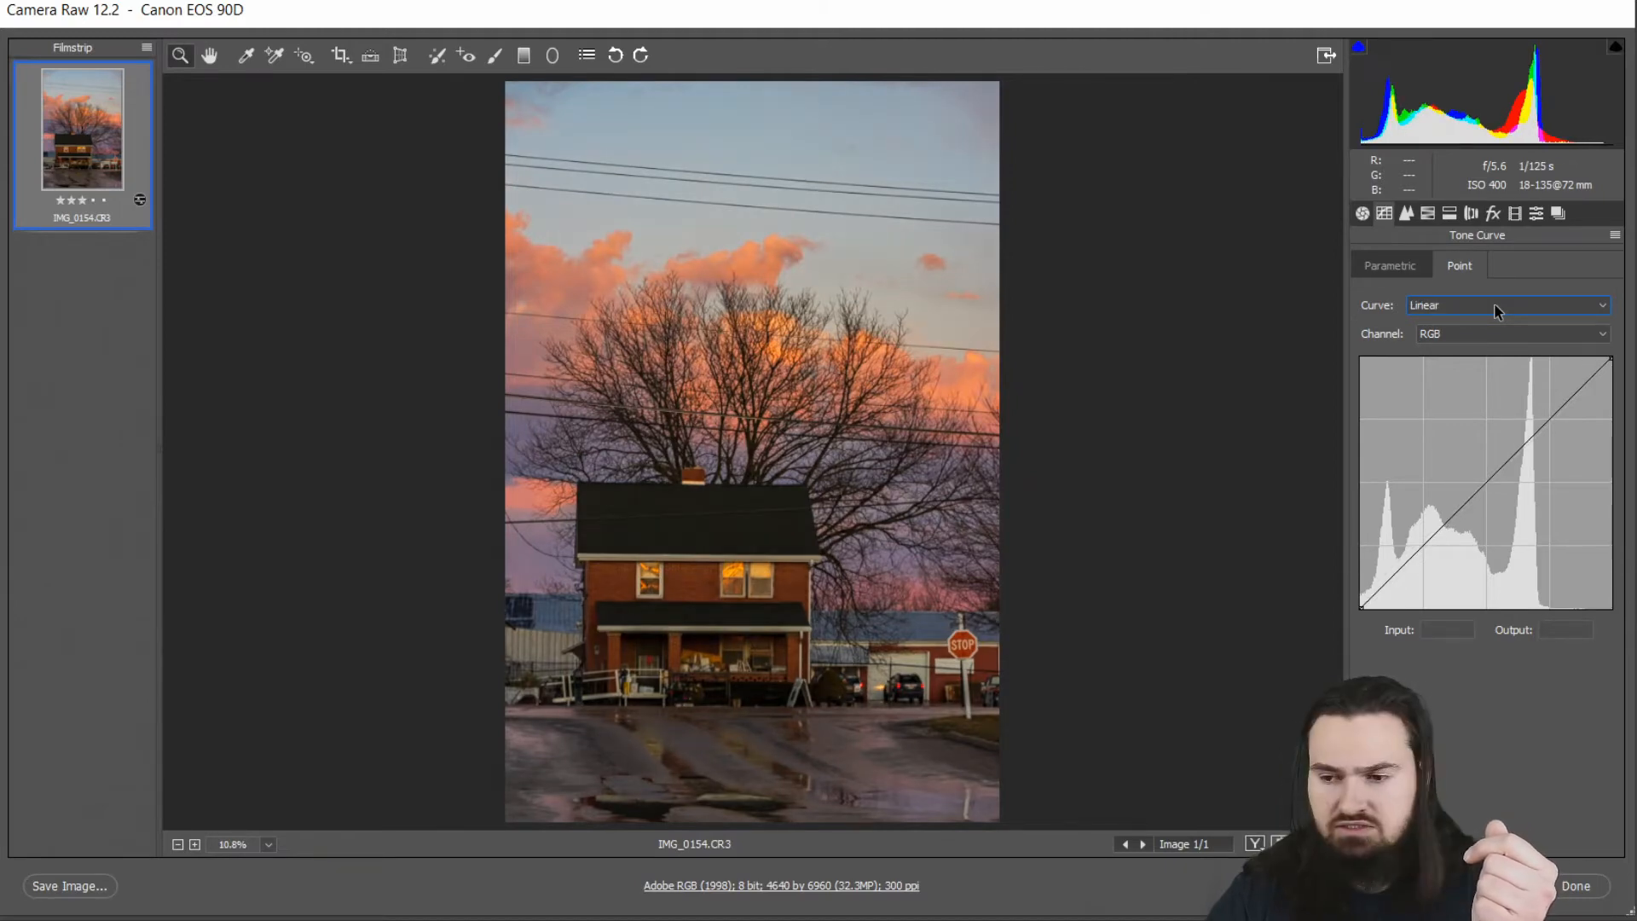
pyautogui.scroll(-1, 1494, 303)
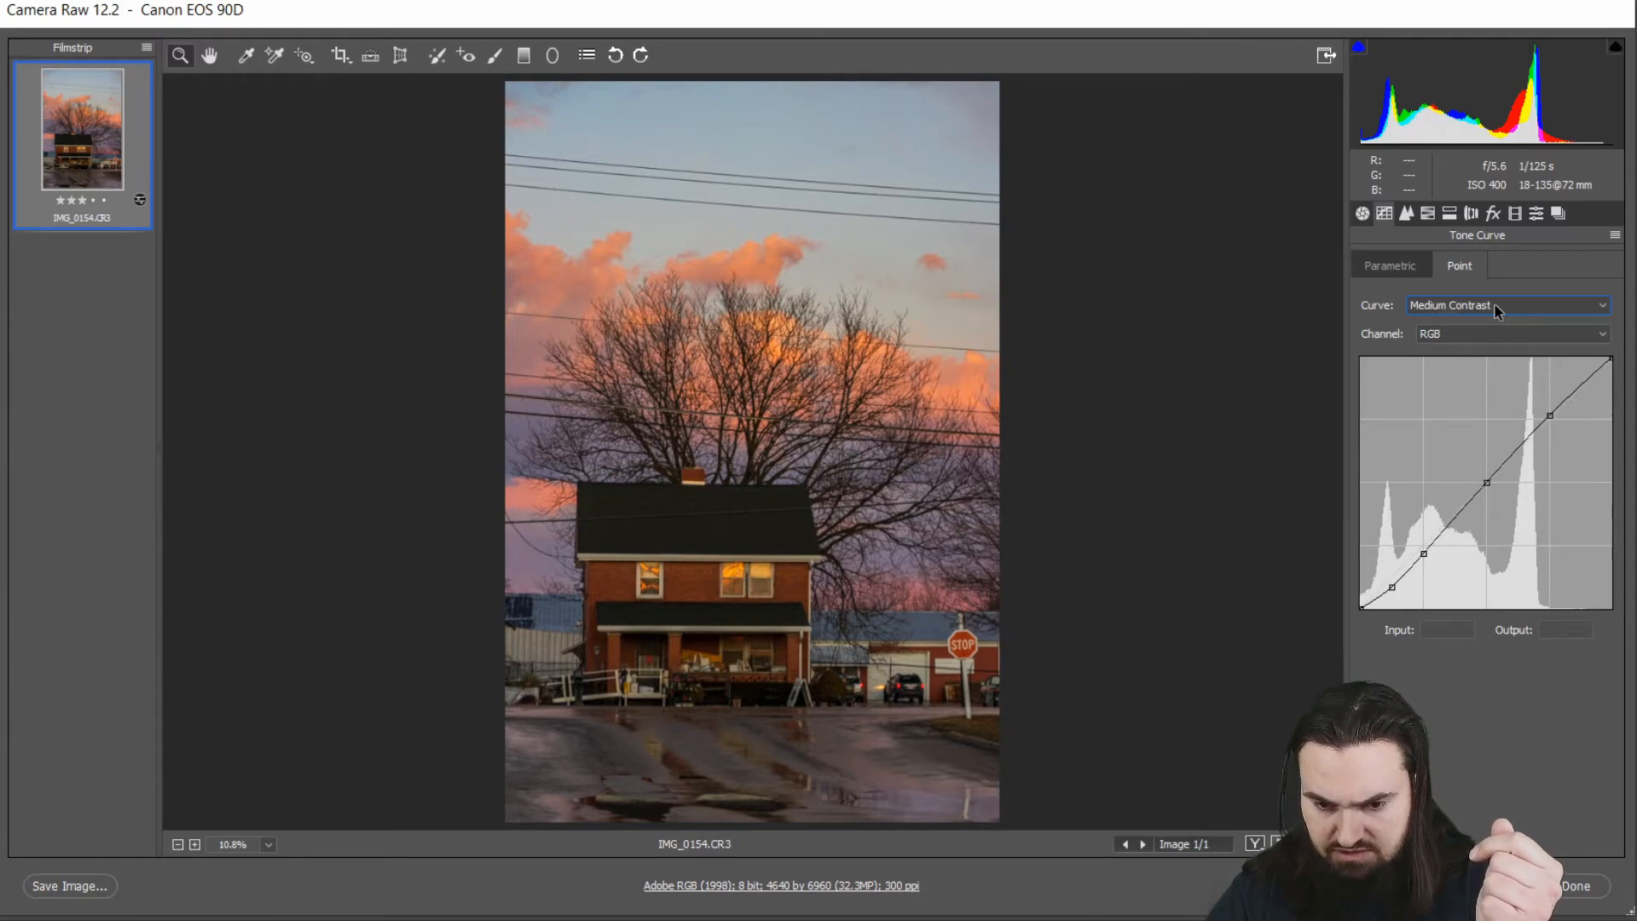
# Step: Recheck the Medium Contrast point curve against the adjacent preset, and set the Contrast in the Basic adjustments to +10
pyautogui.scroll(1, 1494, 304)
pyautogui.scroll(-1, 1494, 303)
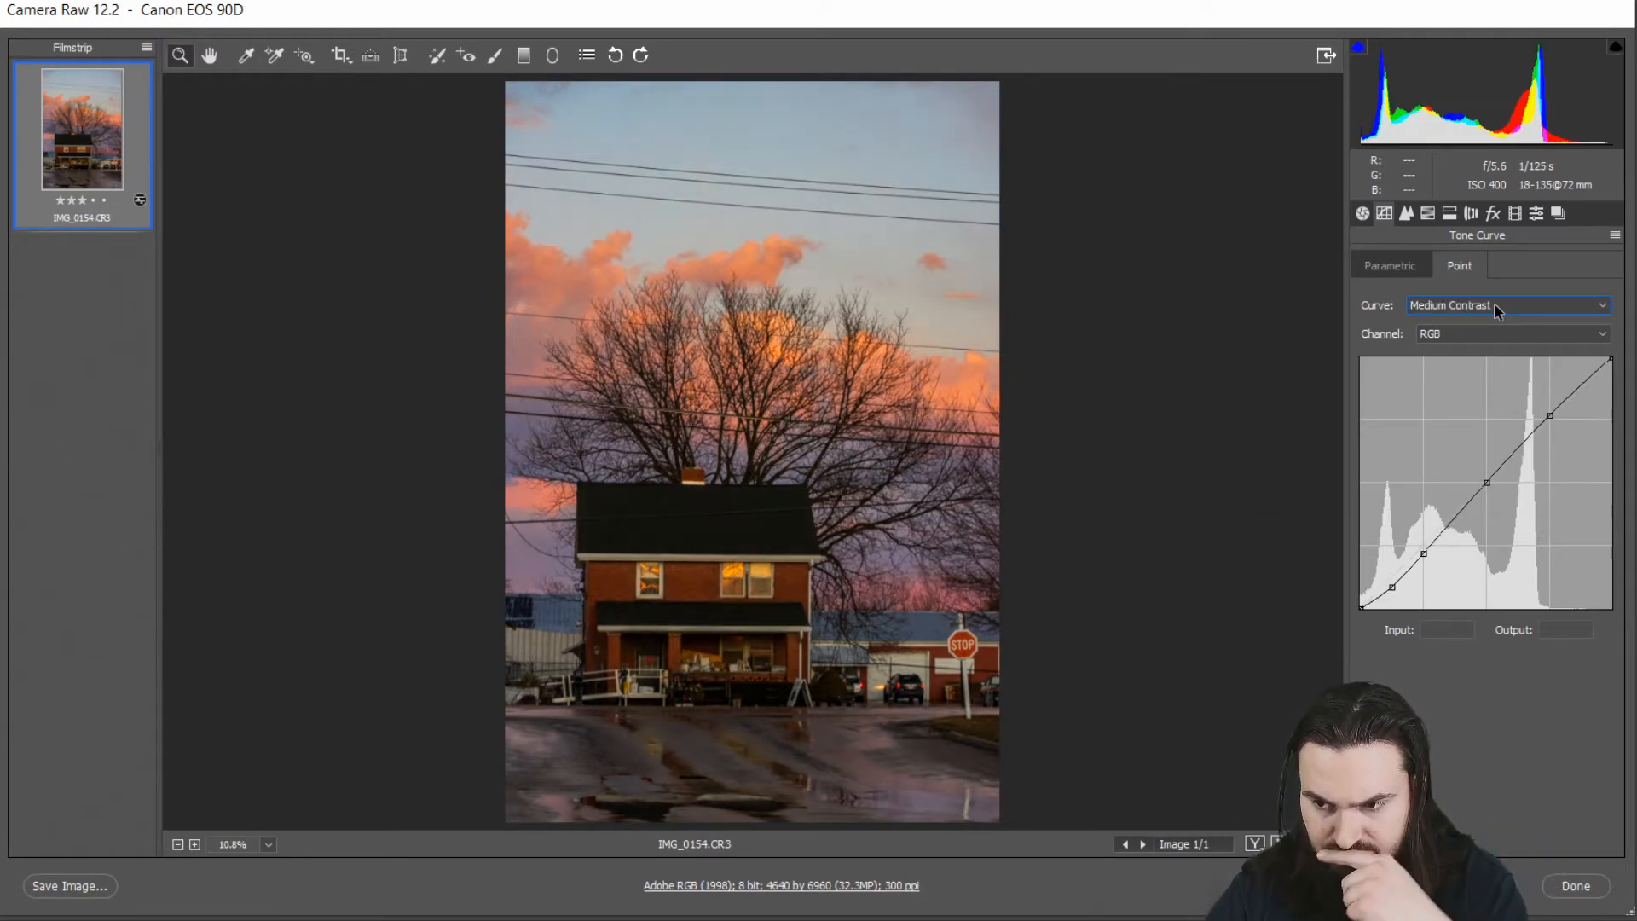
pyautogui.click(1362, 213)
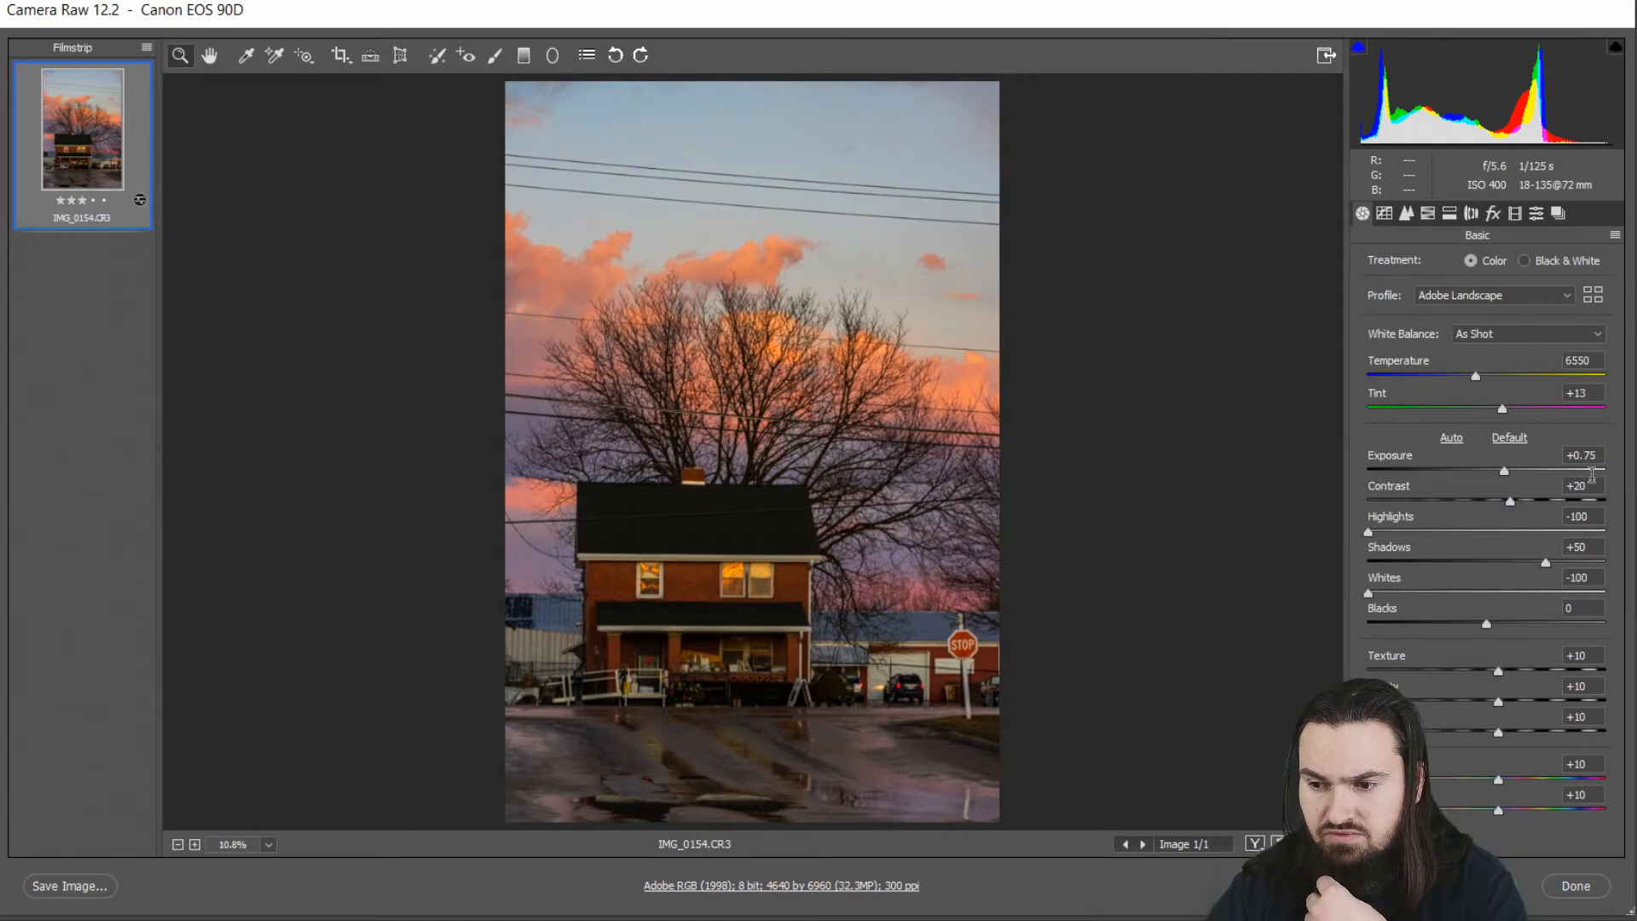
pyautogui.click(1596, 483)
pyautogui.write('0')
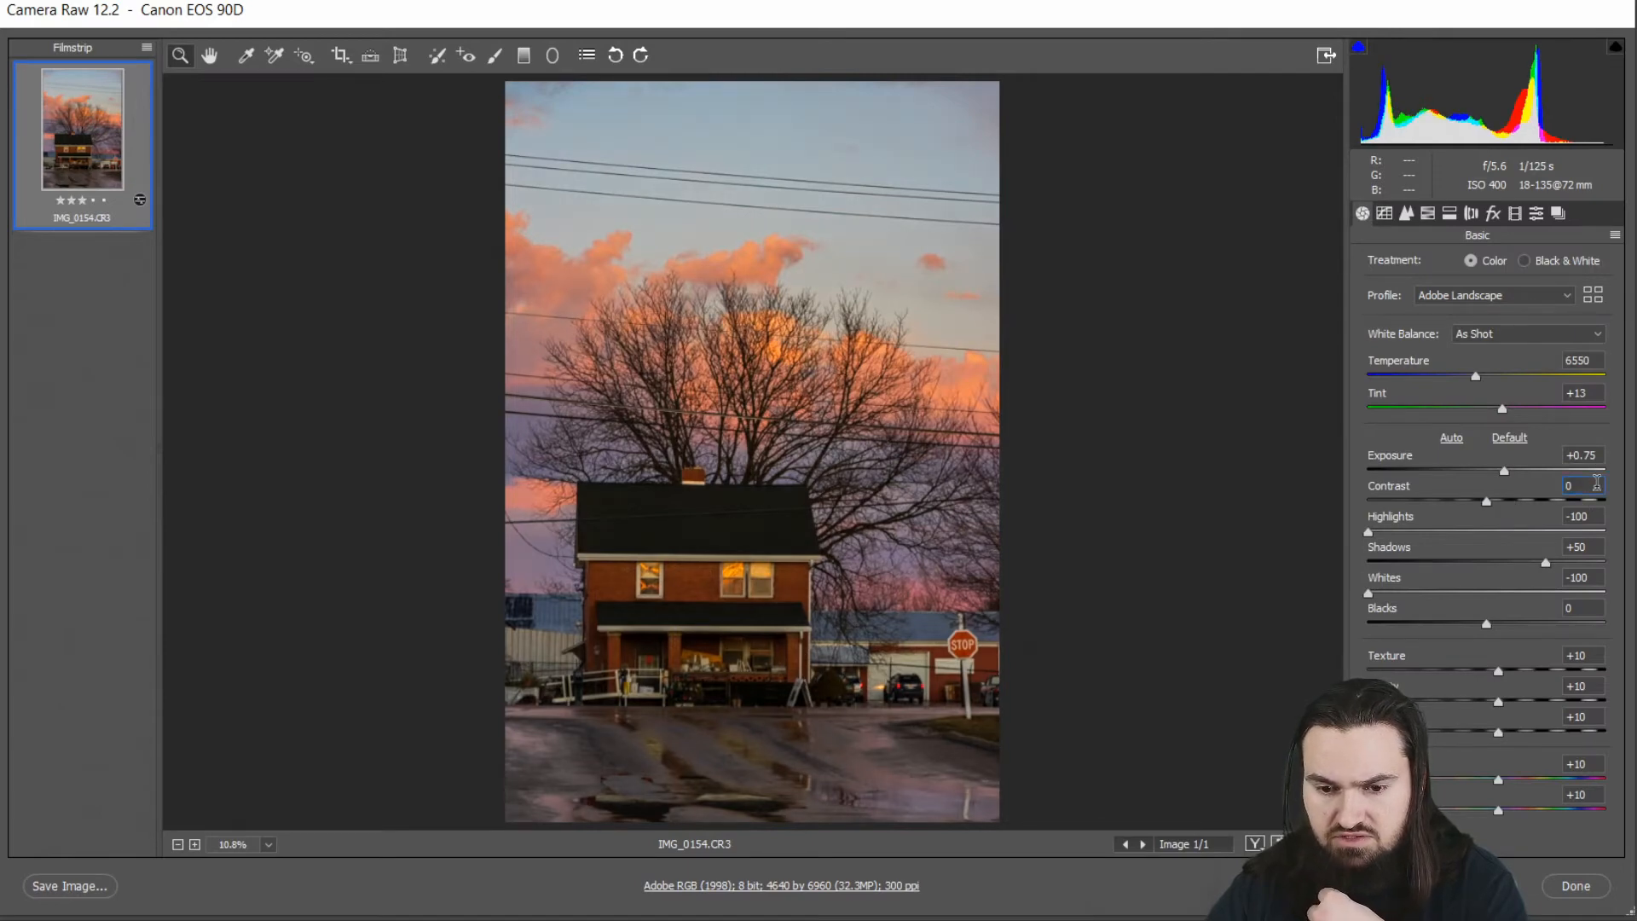
pyautogui.hotkey('shift', 'Up')
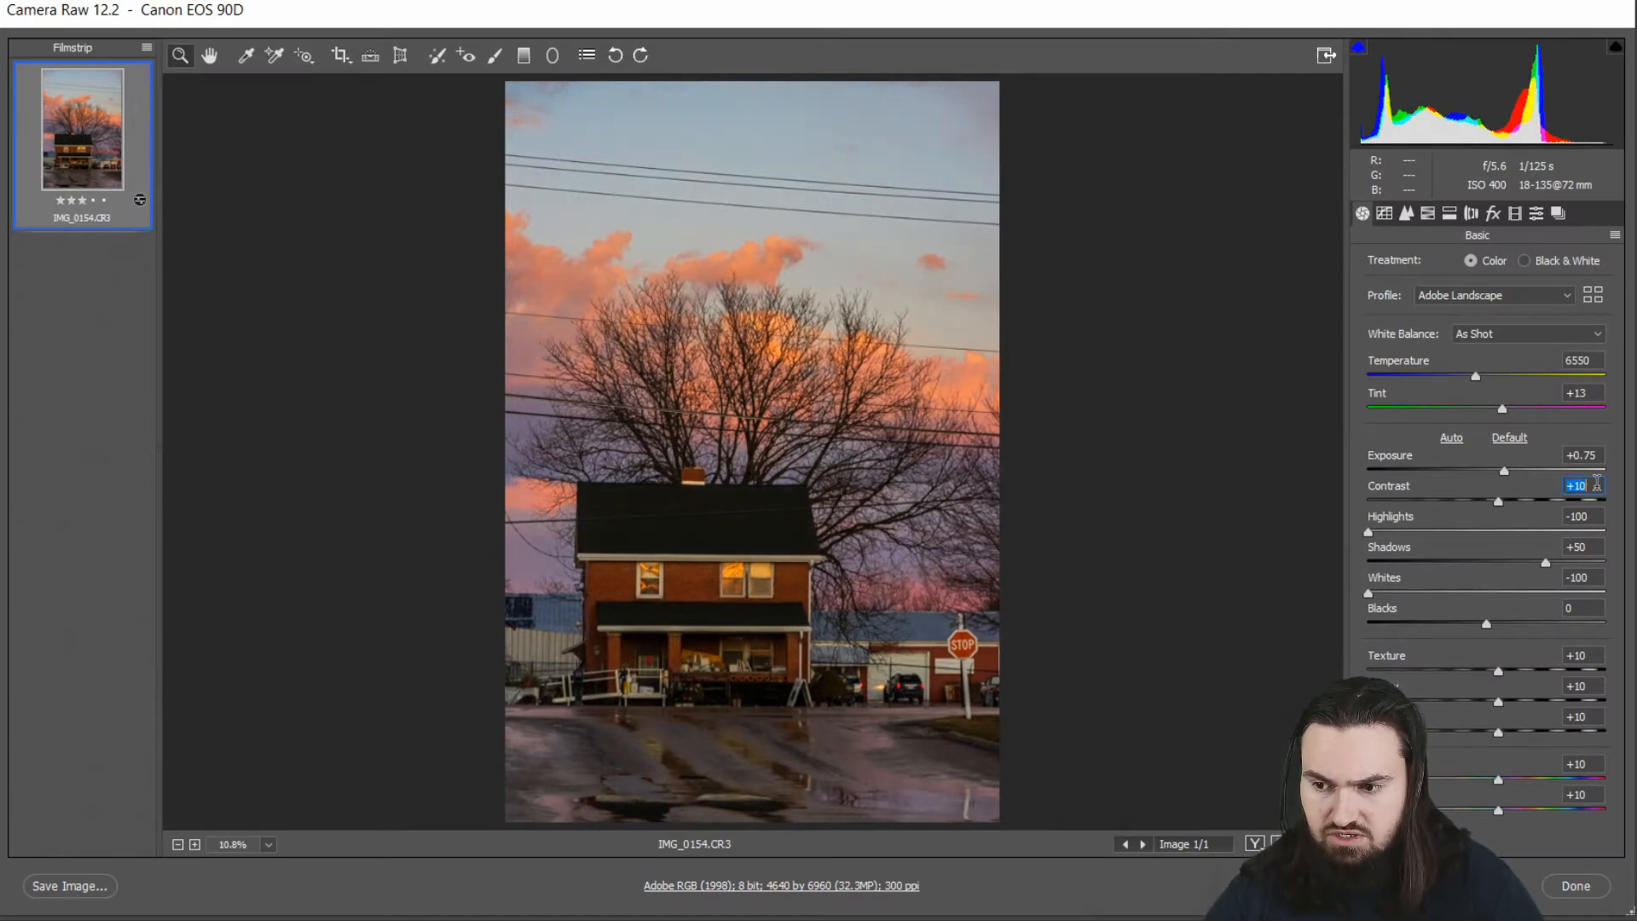
# Step: Try different Exposure values on the photo, starting from 0 and varying between +0.85 and +1.20
pyautogui.click(1601, 455)
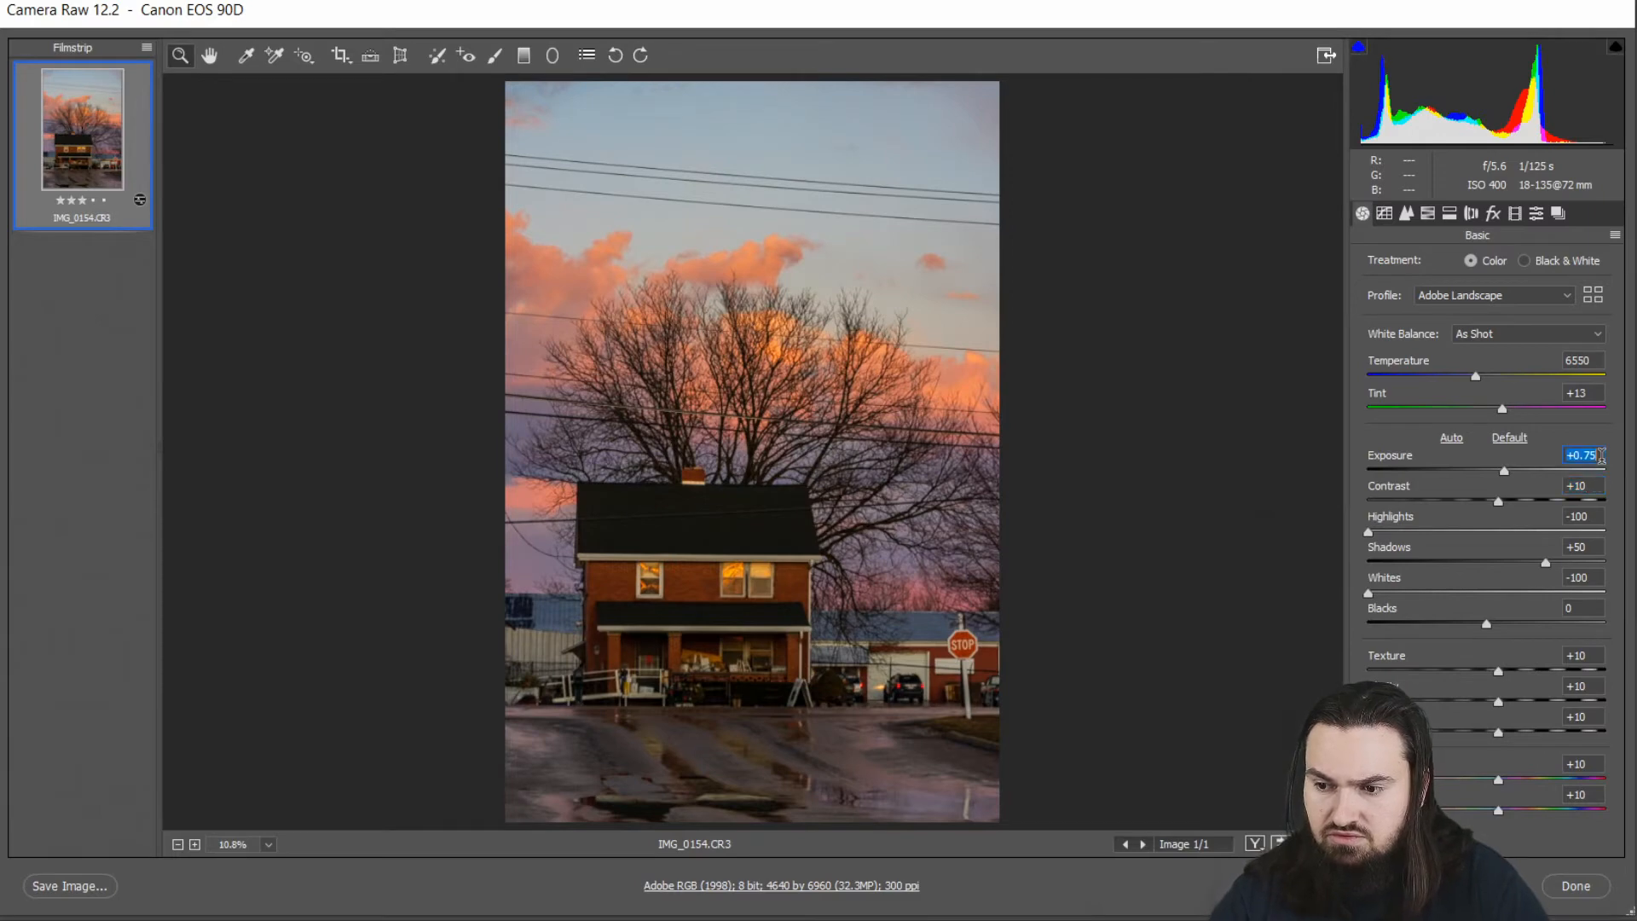
pyautogui.write('0')
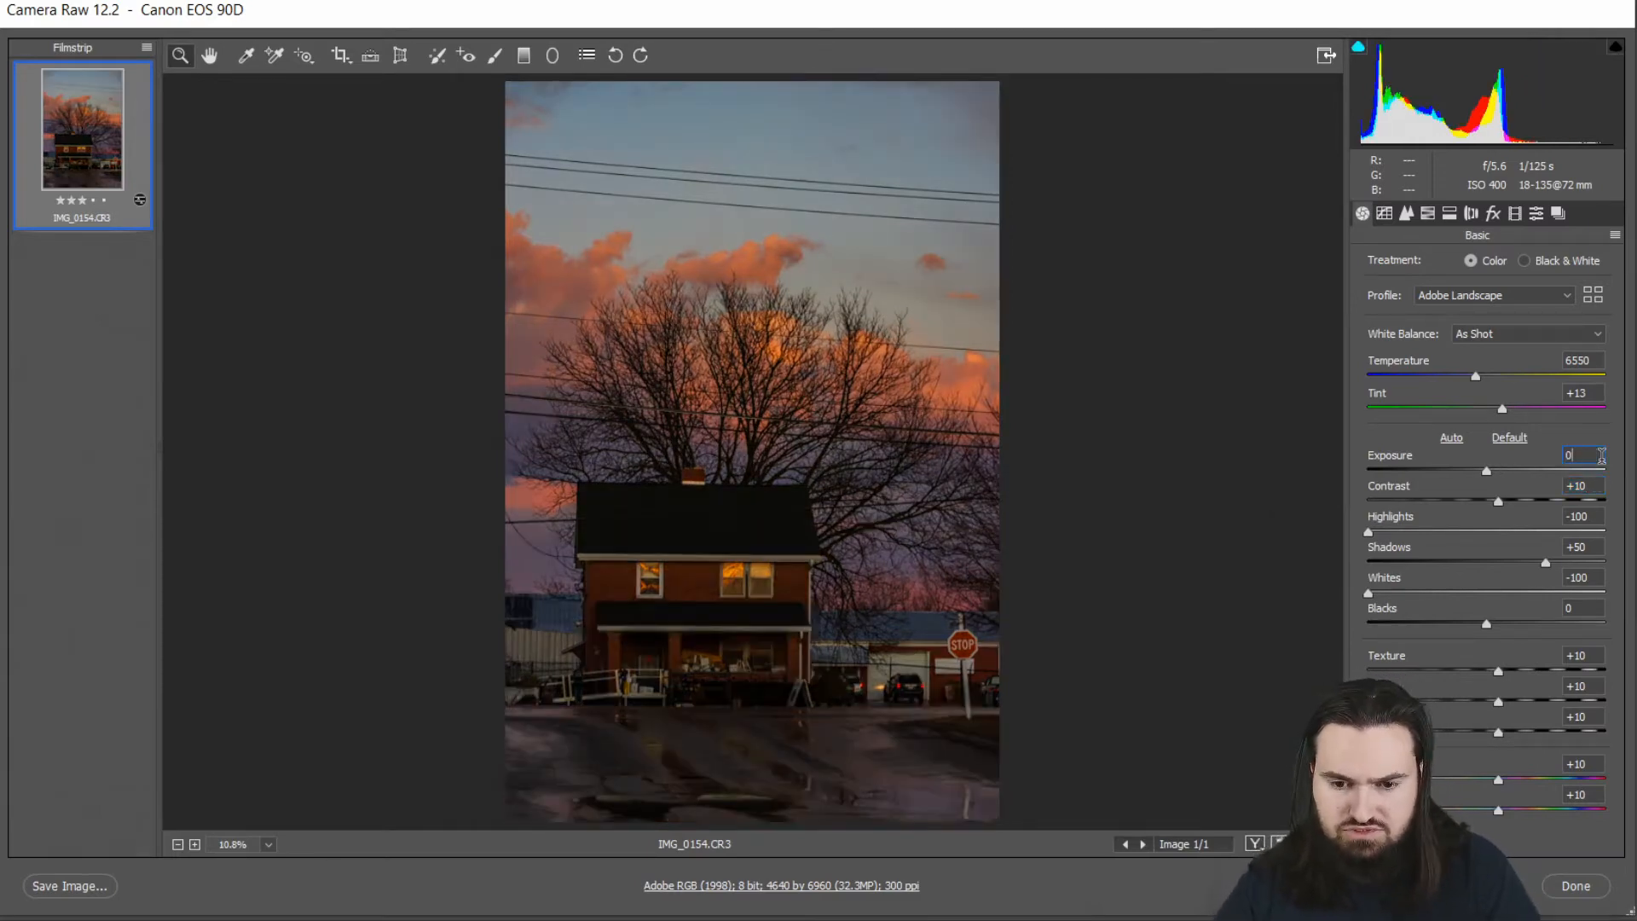
pyautogui.hotkey('shift', 'Up')
pyautogui.hotkey('shift', 'Up')
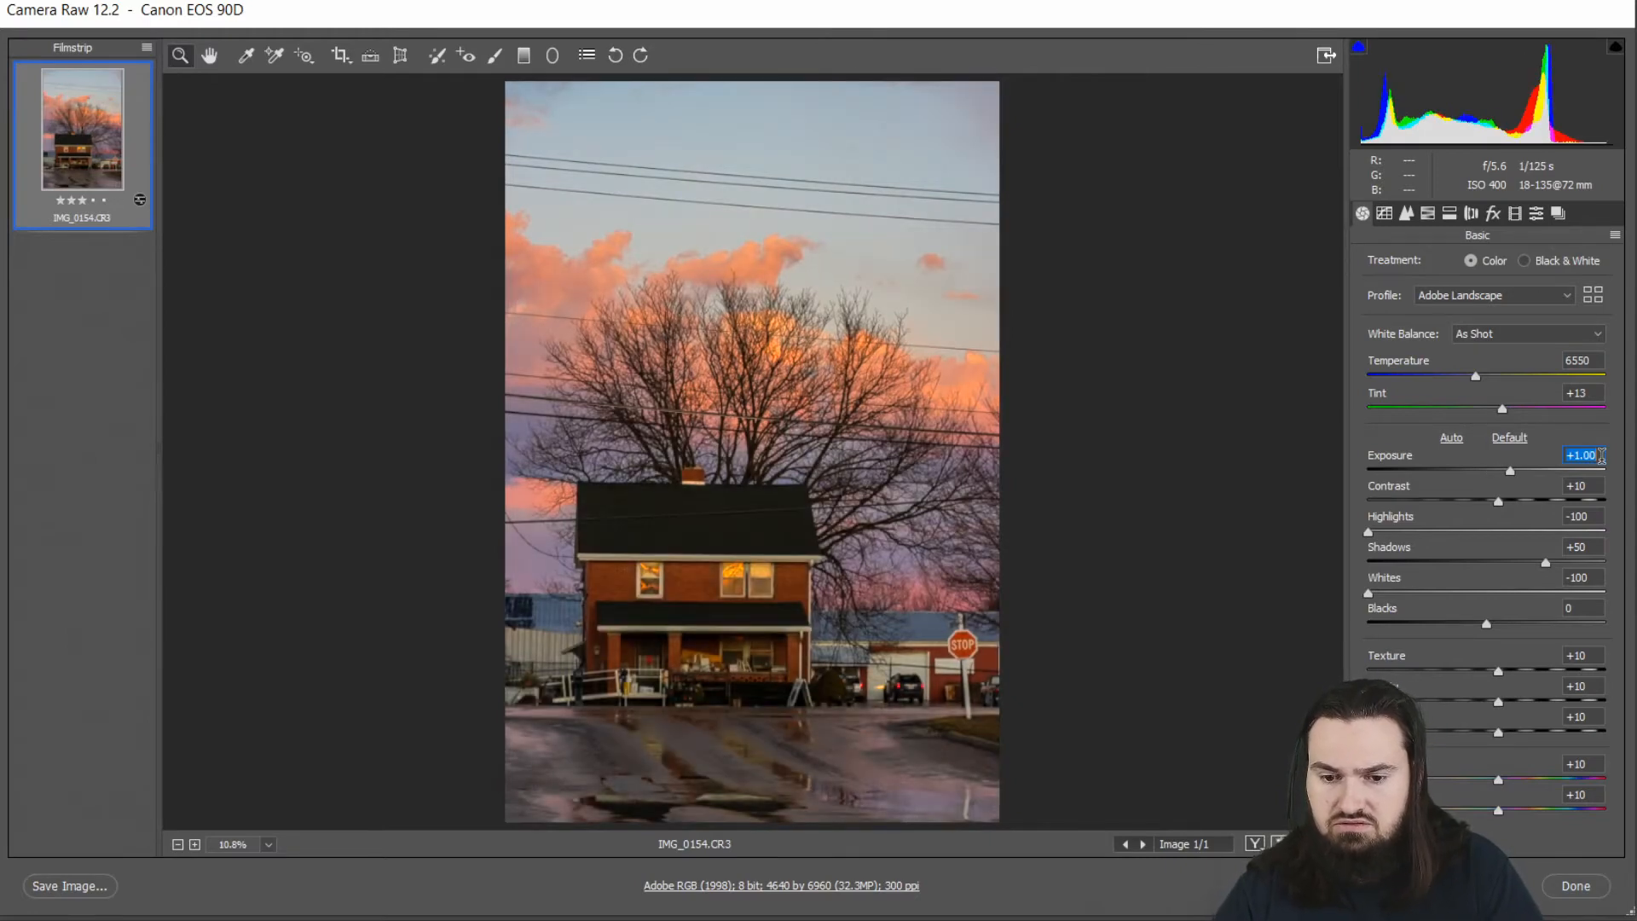
pyautogui.press('Down')
pyautogui.press('Down')
pyautogui.press('Down')
pyautogui.press('Down')
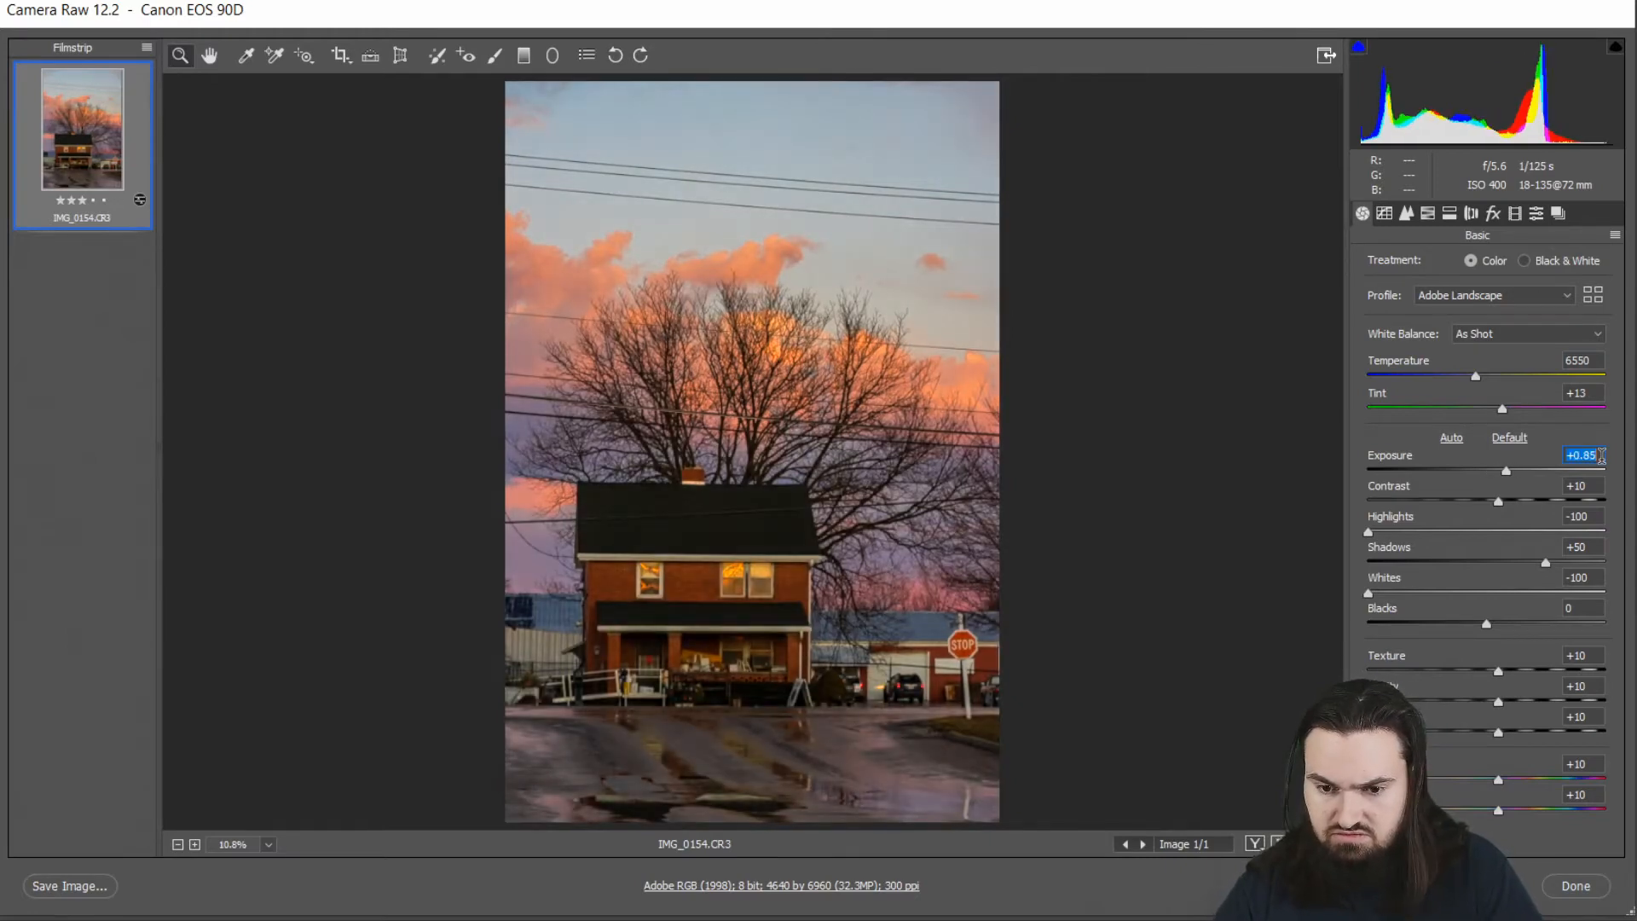
pyautogui.press('Up')
pyautogui.press('Up')
pyautogui.press('Up')
pyautogui.press('Up')
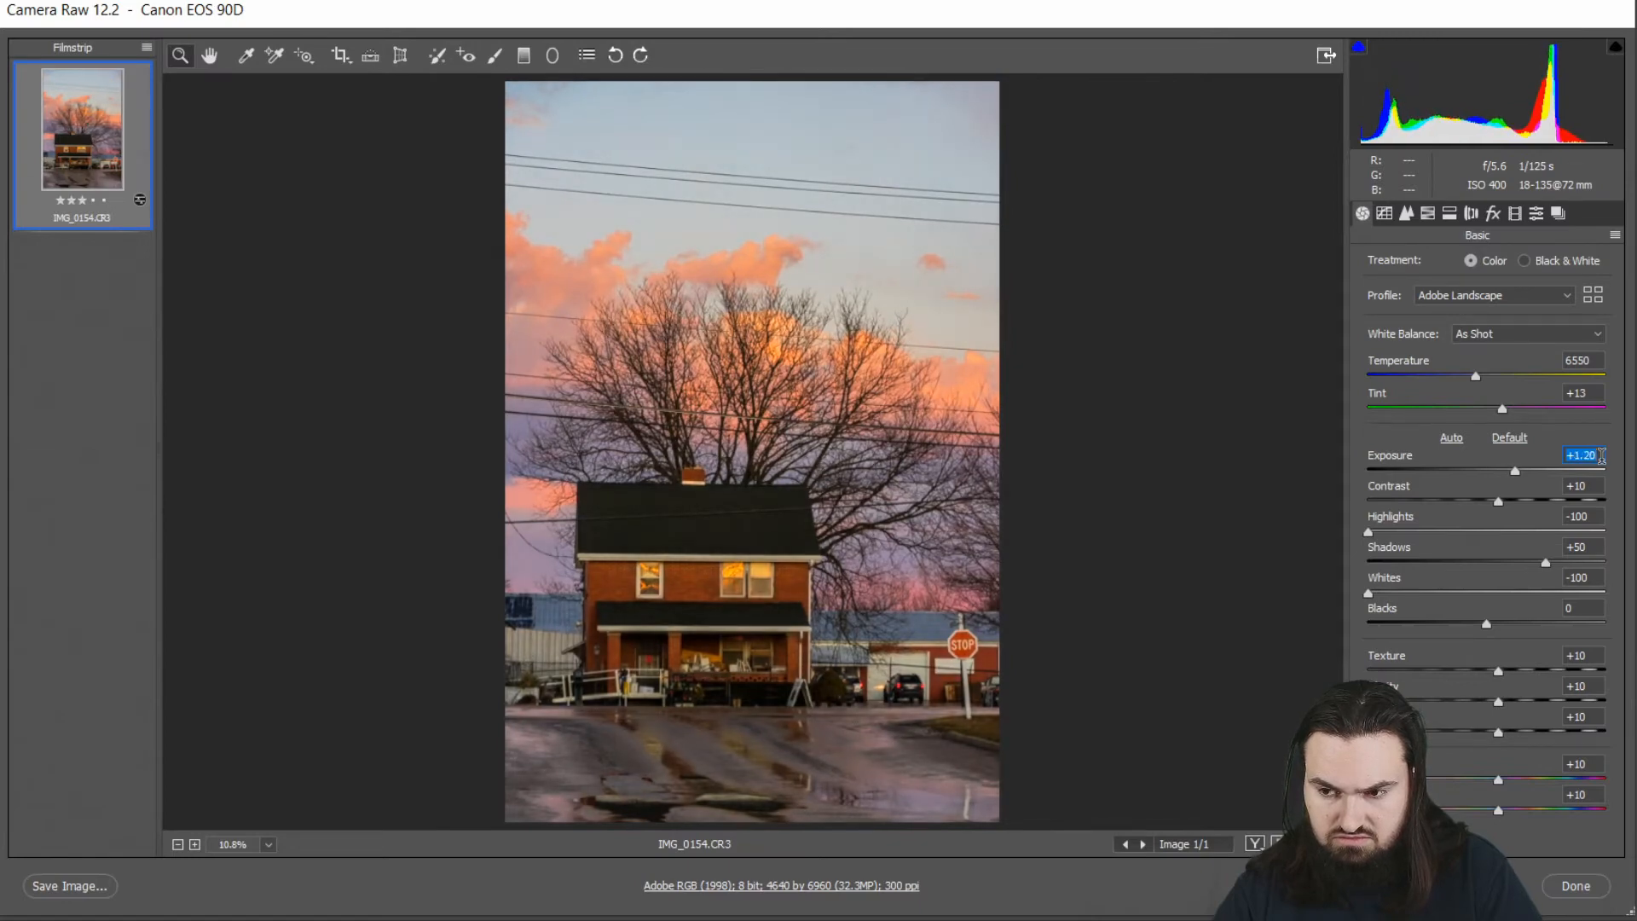
# Step: Reset the Exposure to 0 and raise it in small increments to +1.00
pyautogui.write('0')
pyautogui.press('Up')
pyautogui.press('Up')
pyautogui.press('Up')
pyautogui.press('Up')
pyautogui.press('Up')
pyautogui.press('Up')
pyautogui.press('Up')
pyautogui.press('Up')
pyautogui.press('Up')
pyautogui.press('Up')
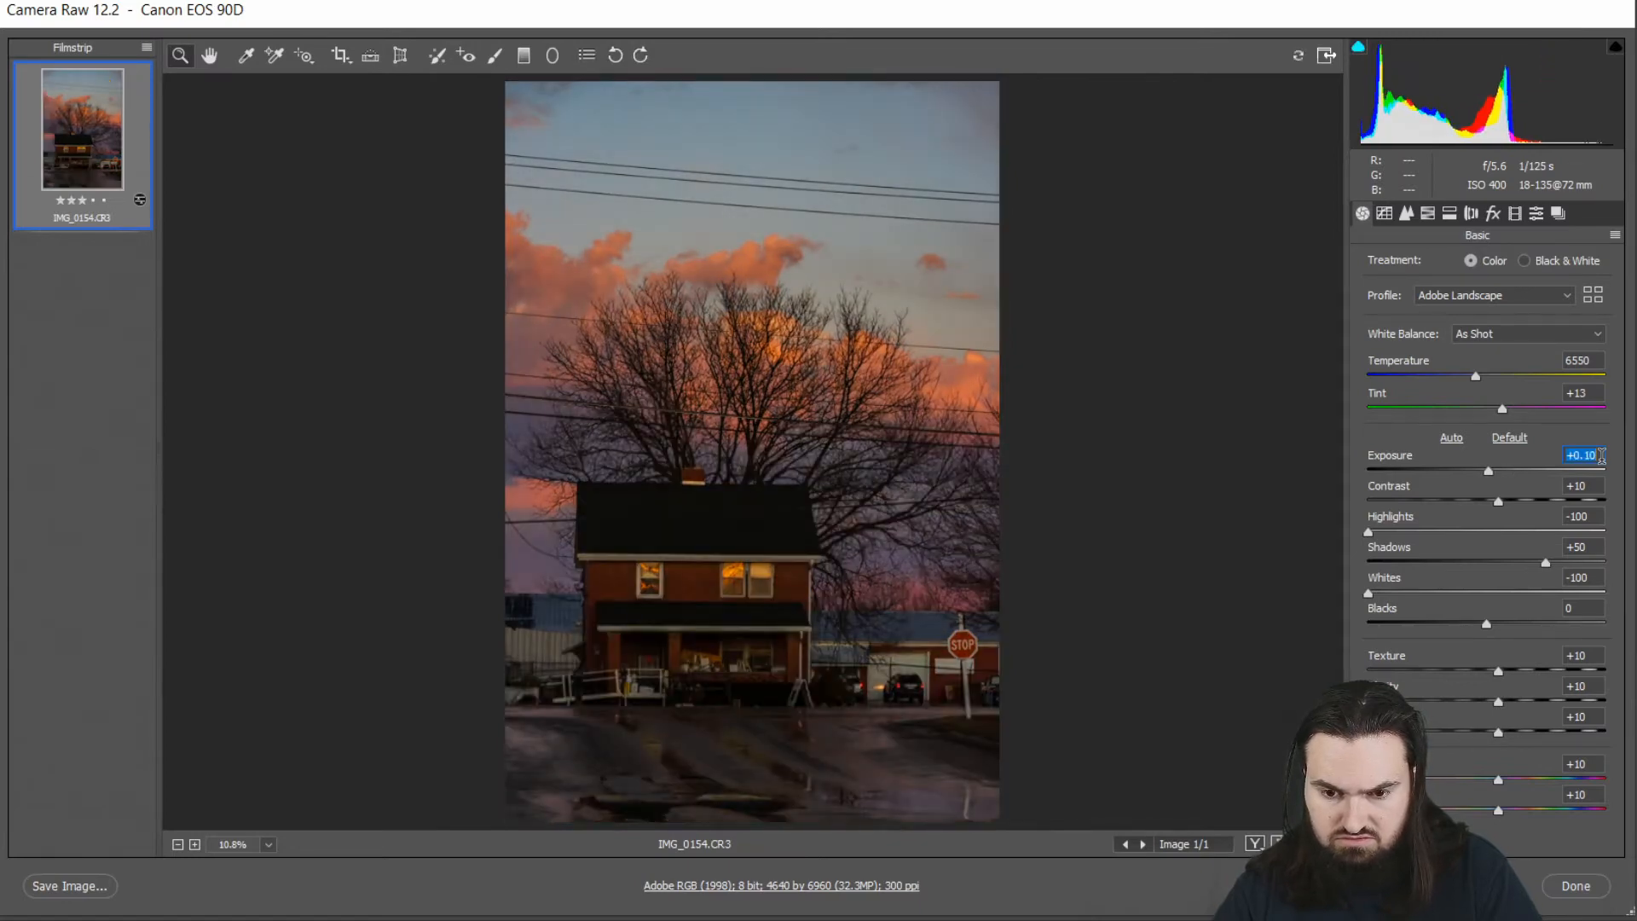
pyautogui.press('Up')
pyautogui.press('Up')
pyautogui.press('Up')
pyautogui.press('Up')
pyautogui.press('Up')
pyautogui.press('Up')
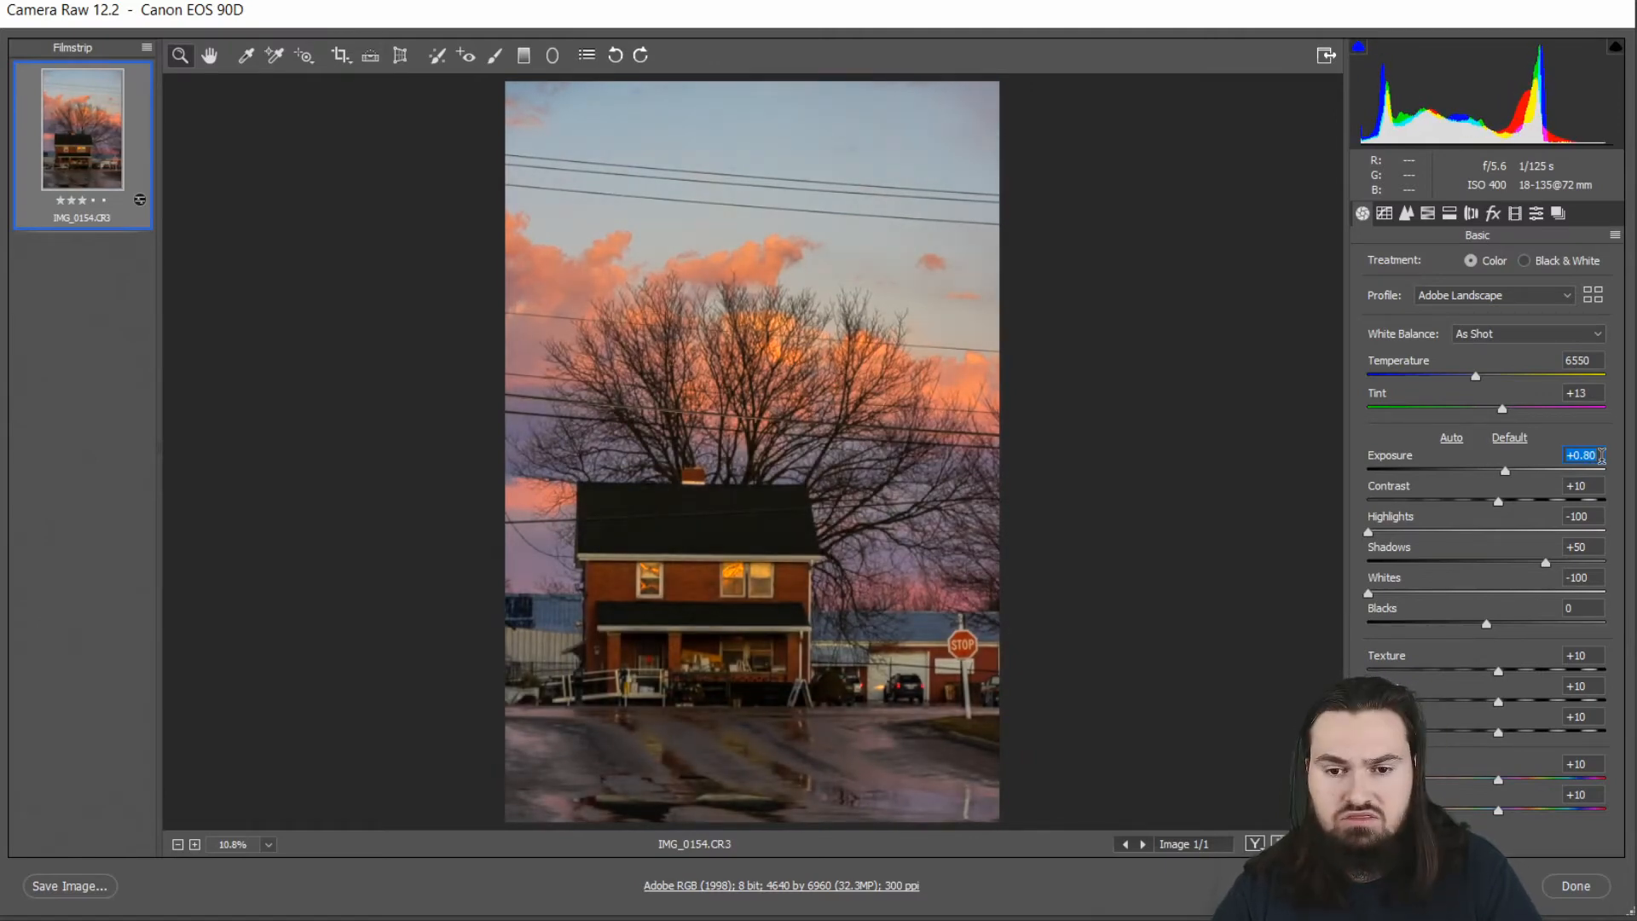
pyautogui.press('Up')
pyautogui.press('Up')
pyautogui.press('Up')
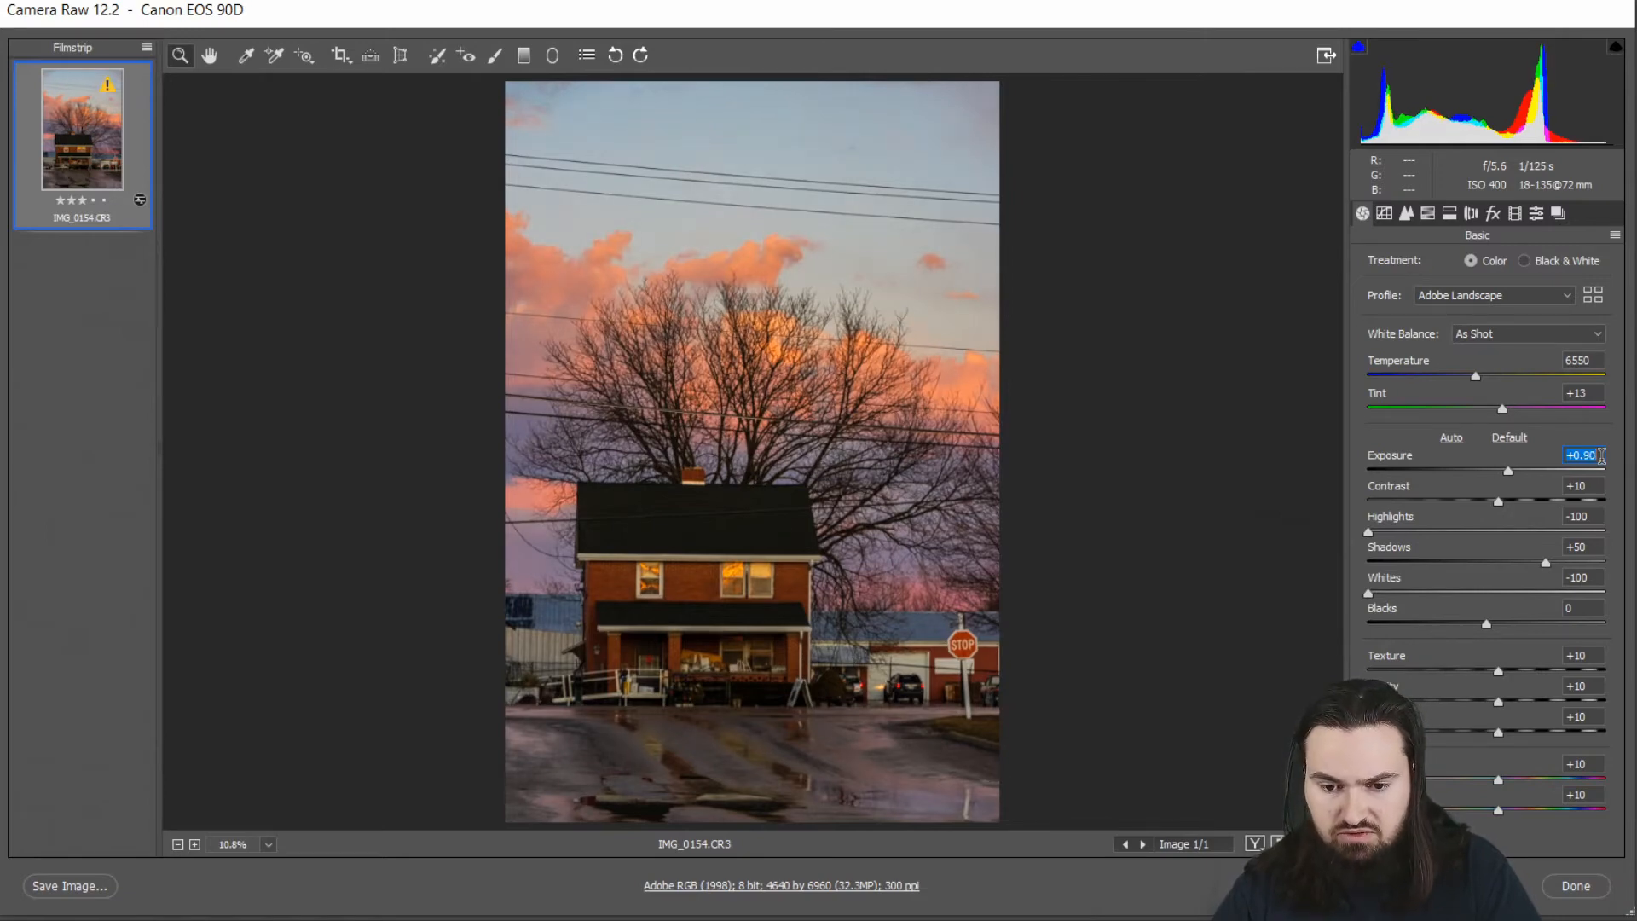
pyautogui.press('Up')
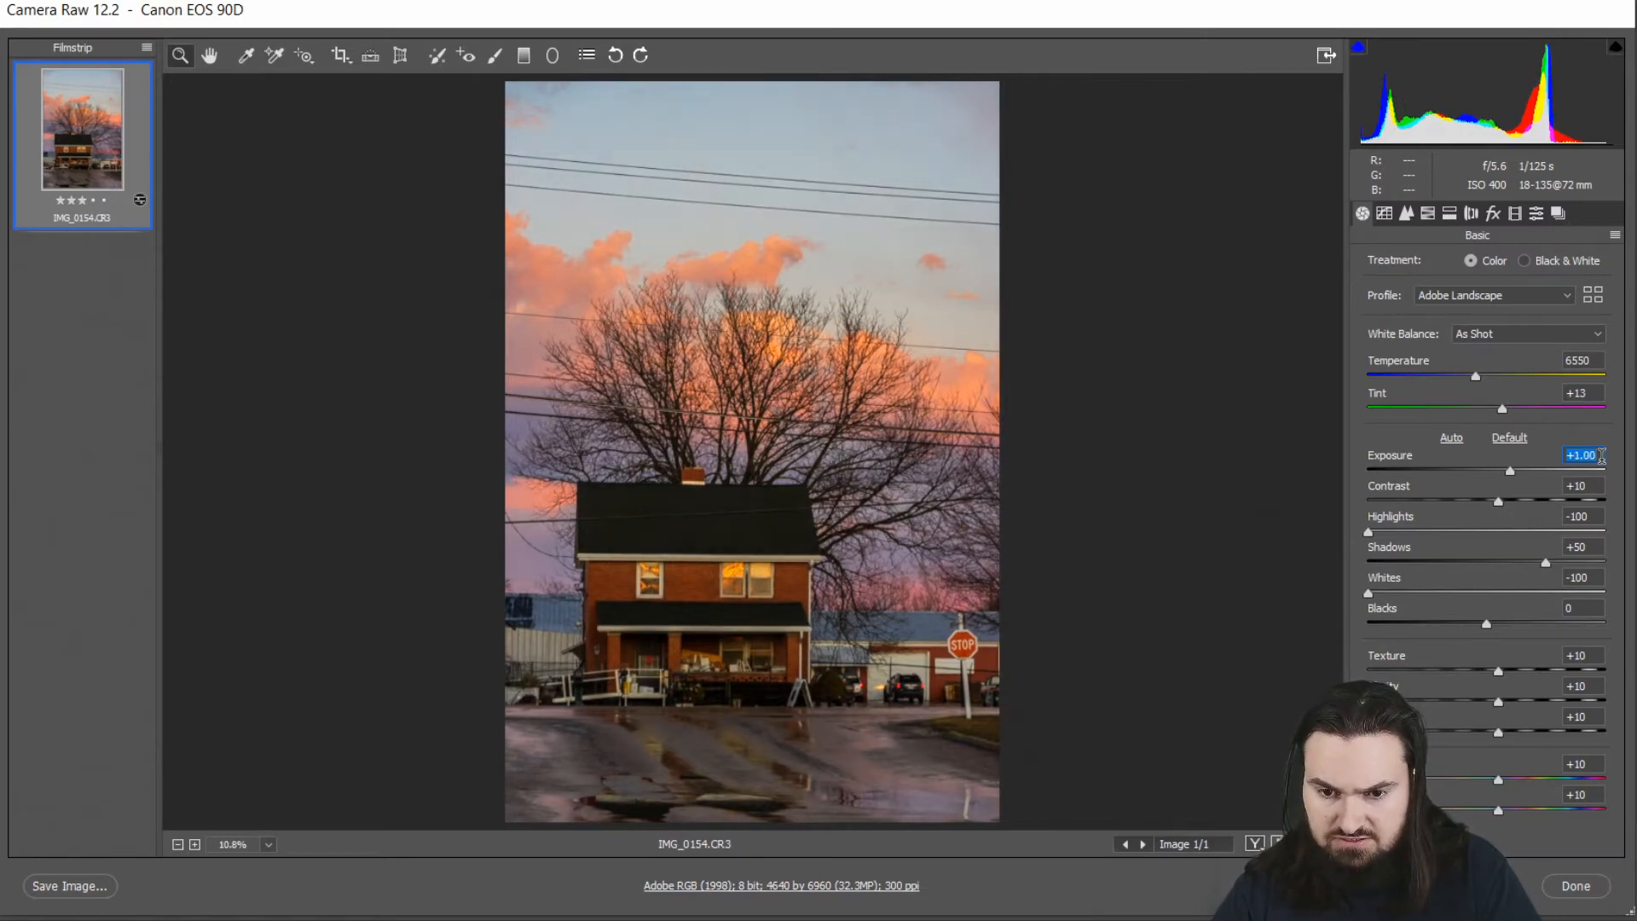
# Step: Switch the preview repeatedly between the edited photo and the default settings to judge the adjustments
pyautogui.press('p')
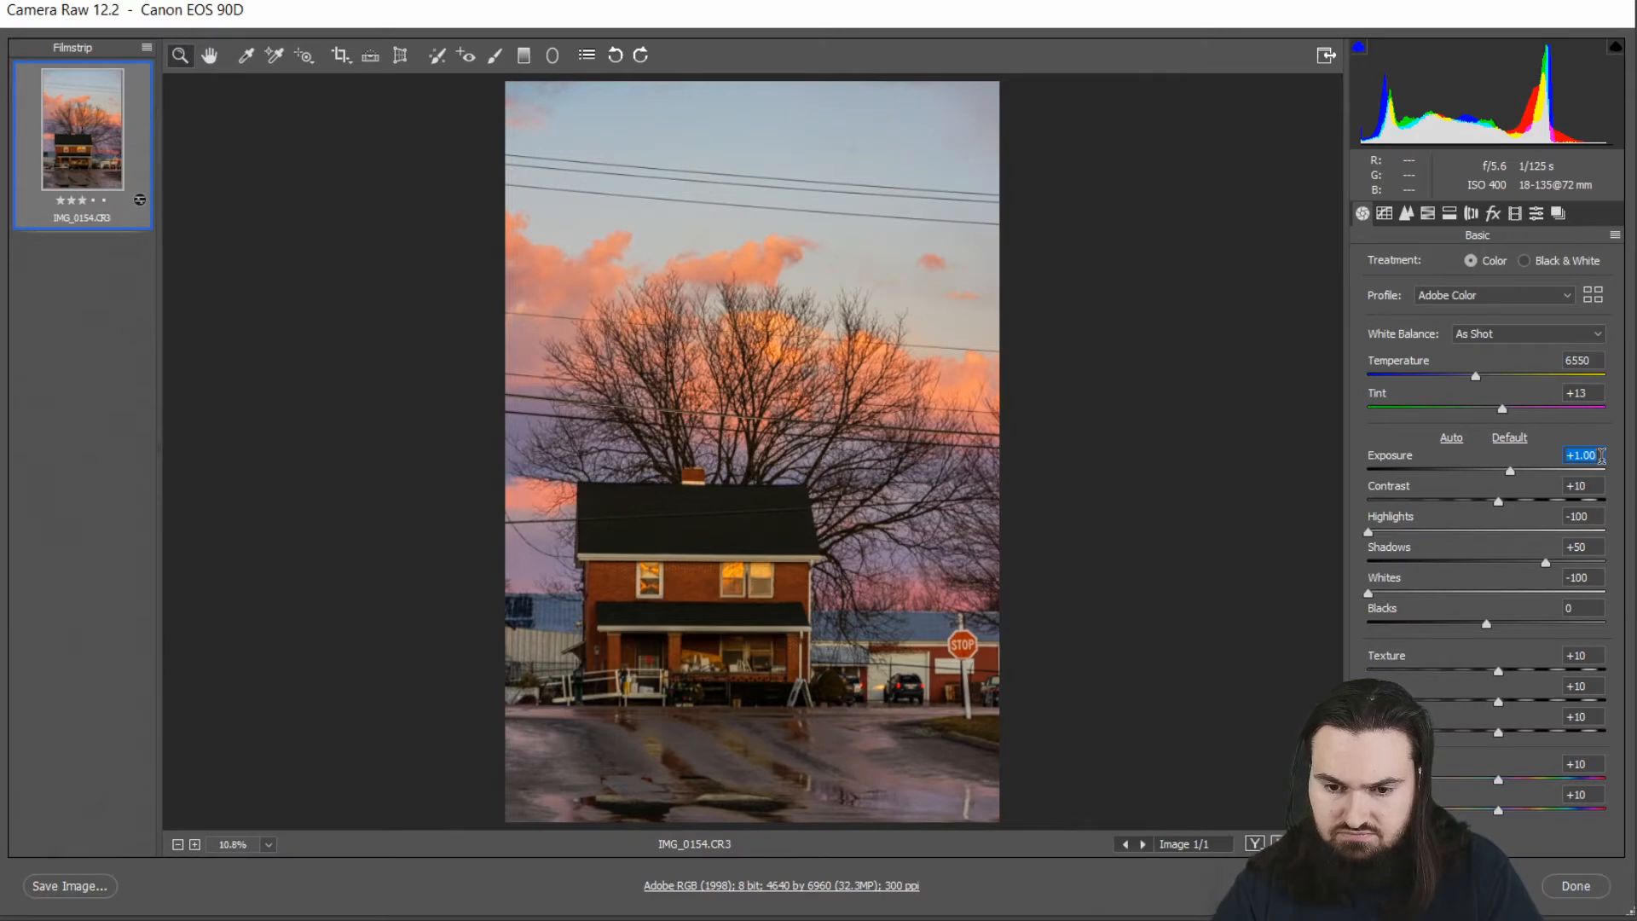
pyautogui.press('p')
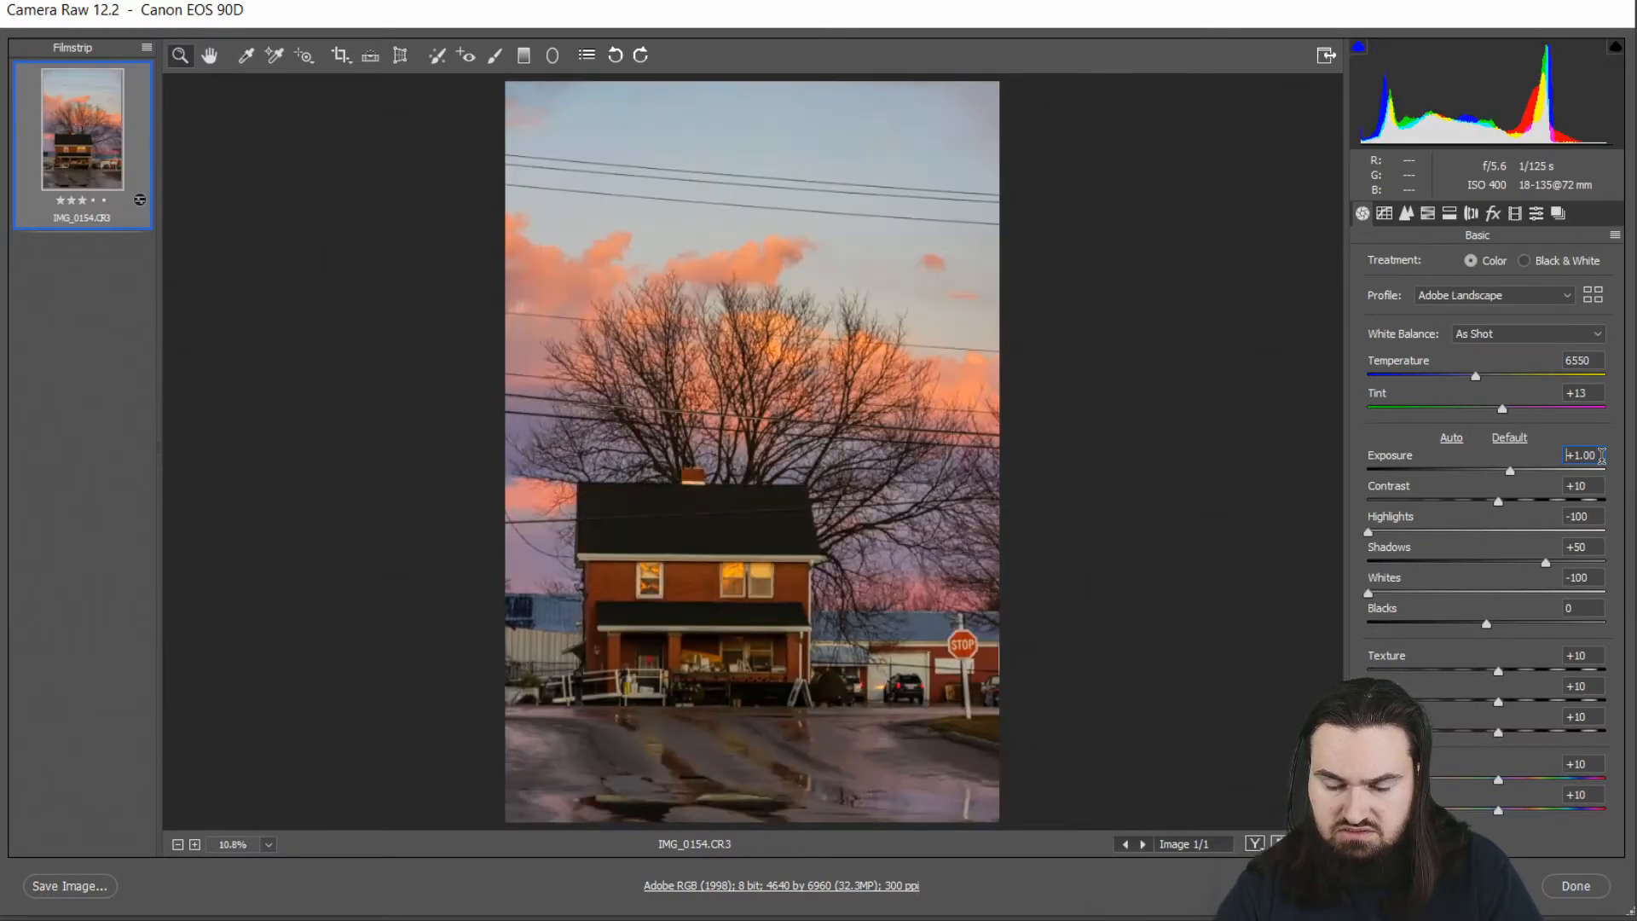
pyautogui.press('p')
pyautogui.press('p')
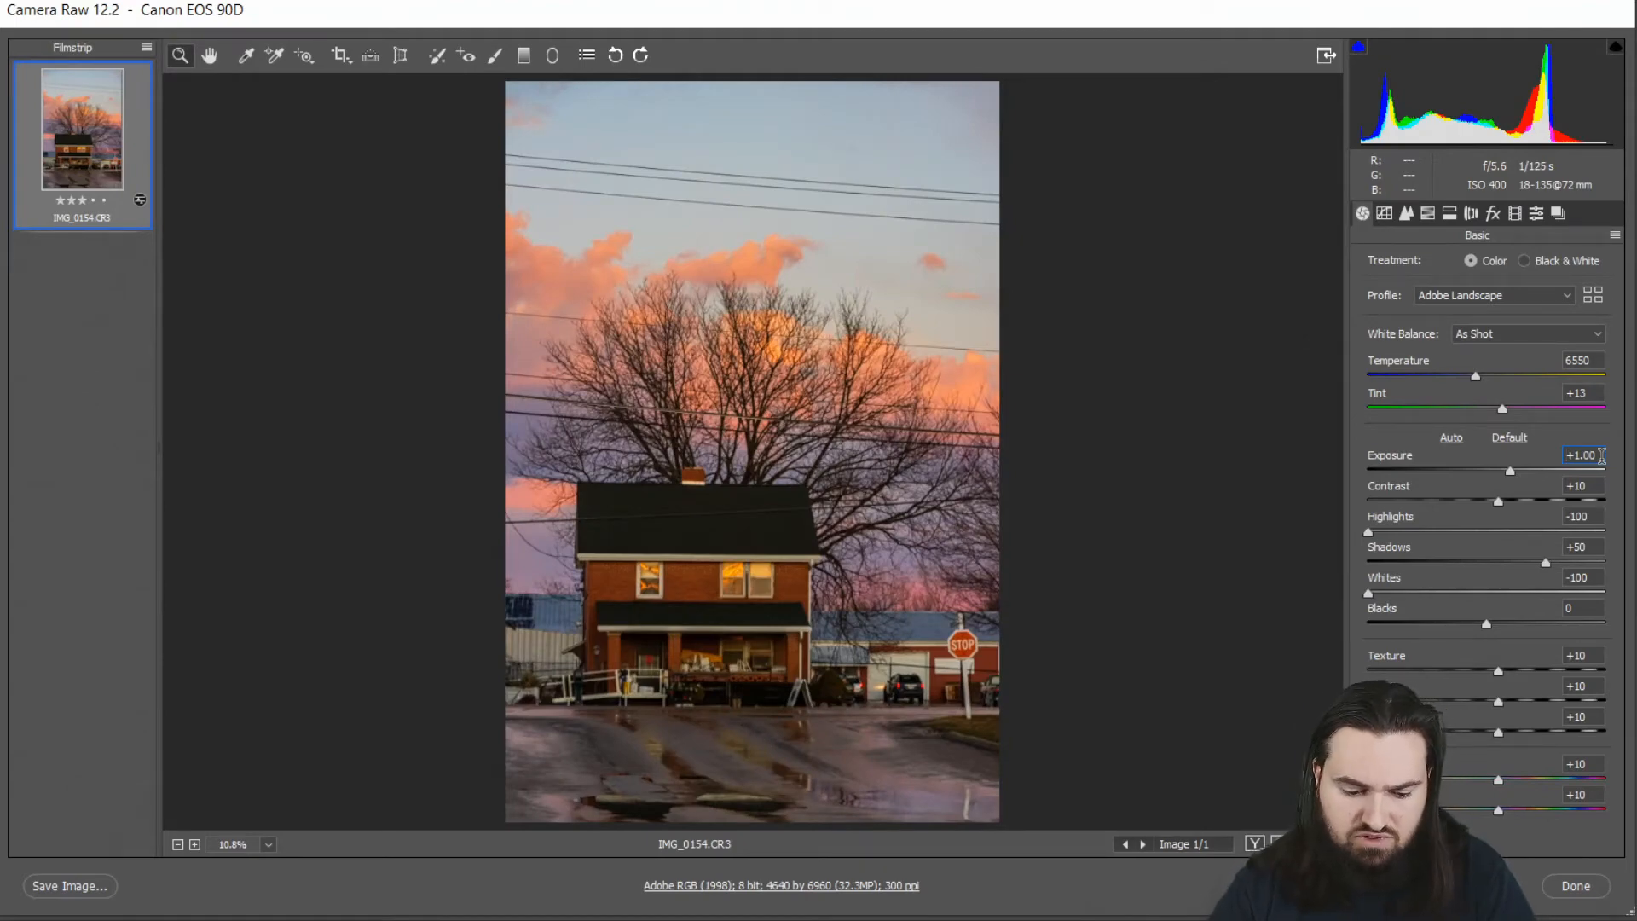
pyautogui.press('p')
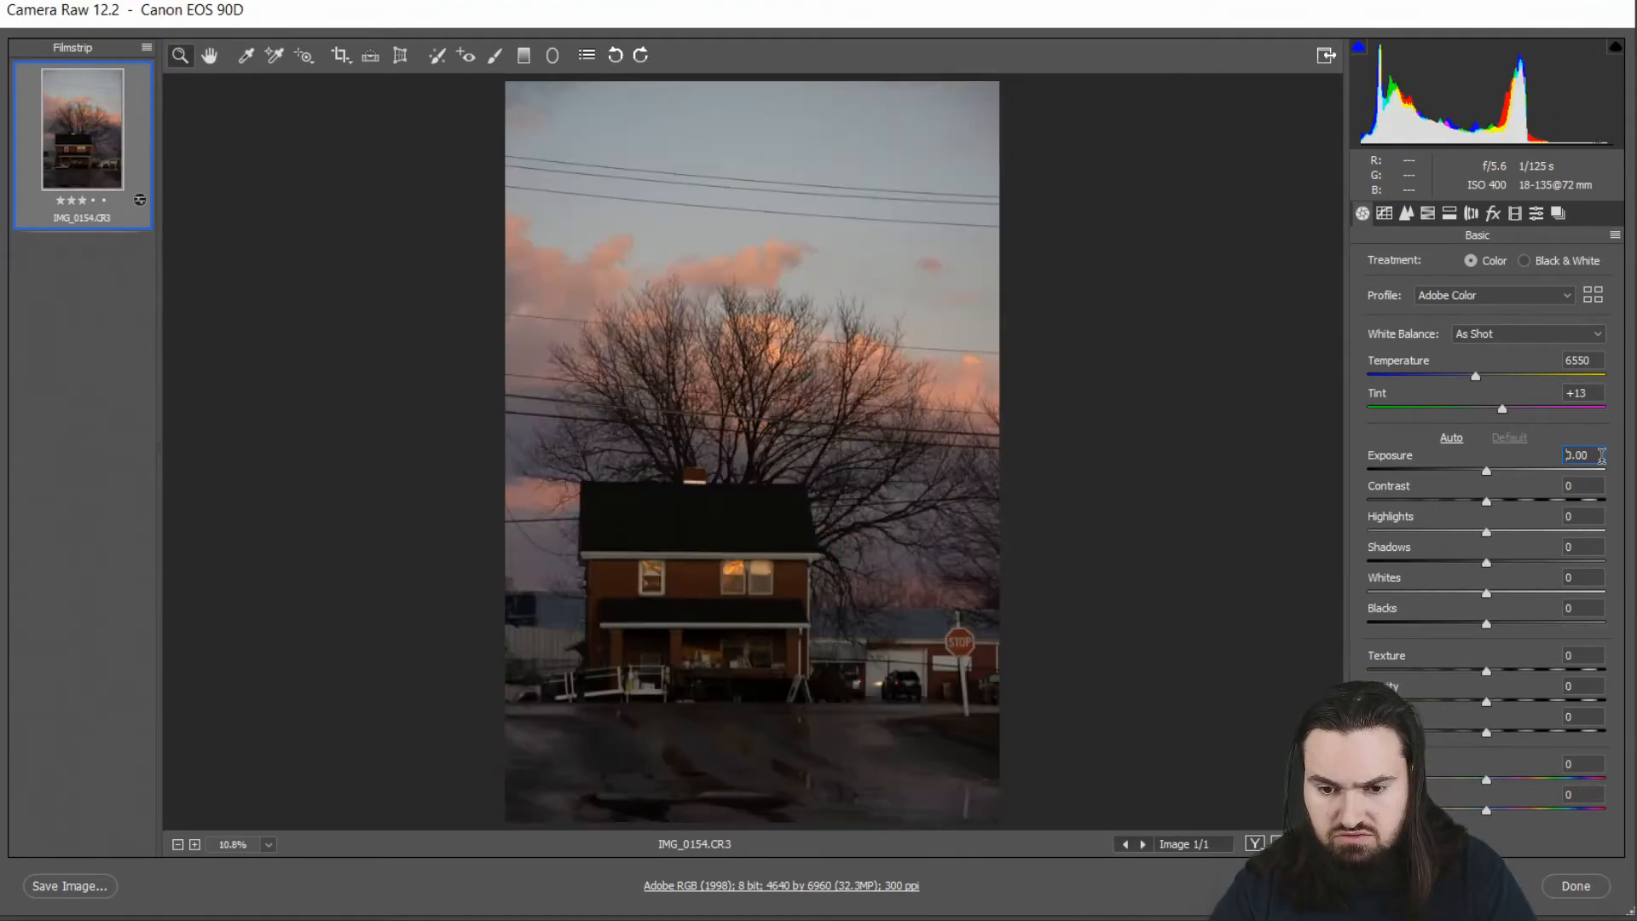
pyautogui.press('p')
# Step: Compare the photo in the side-by-side, split and stacked before/after views, and return to the single view
pyautogui.press('q')
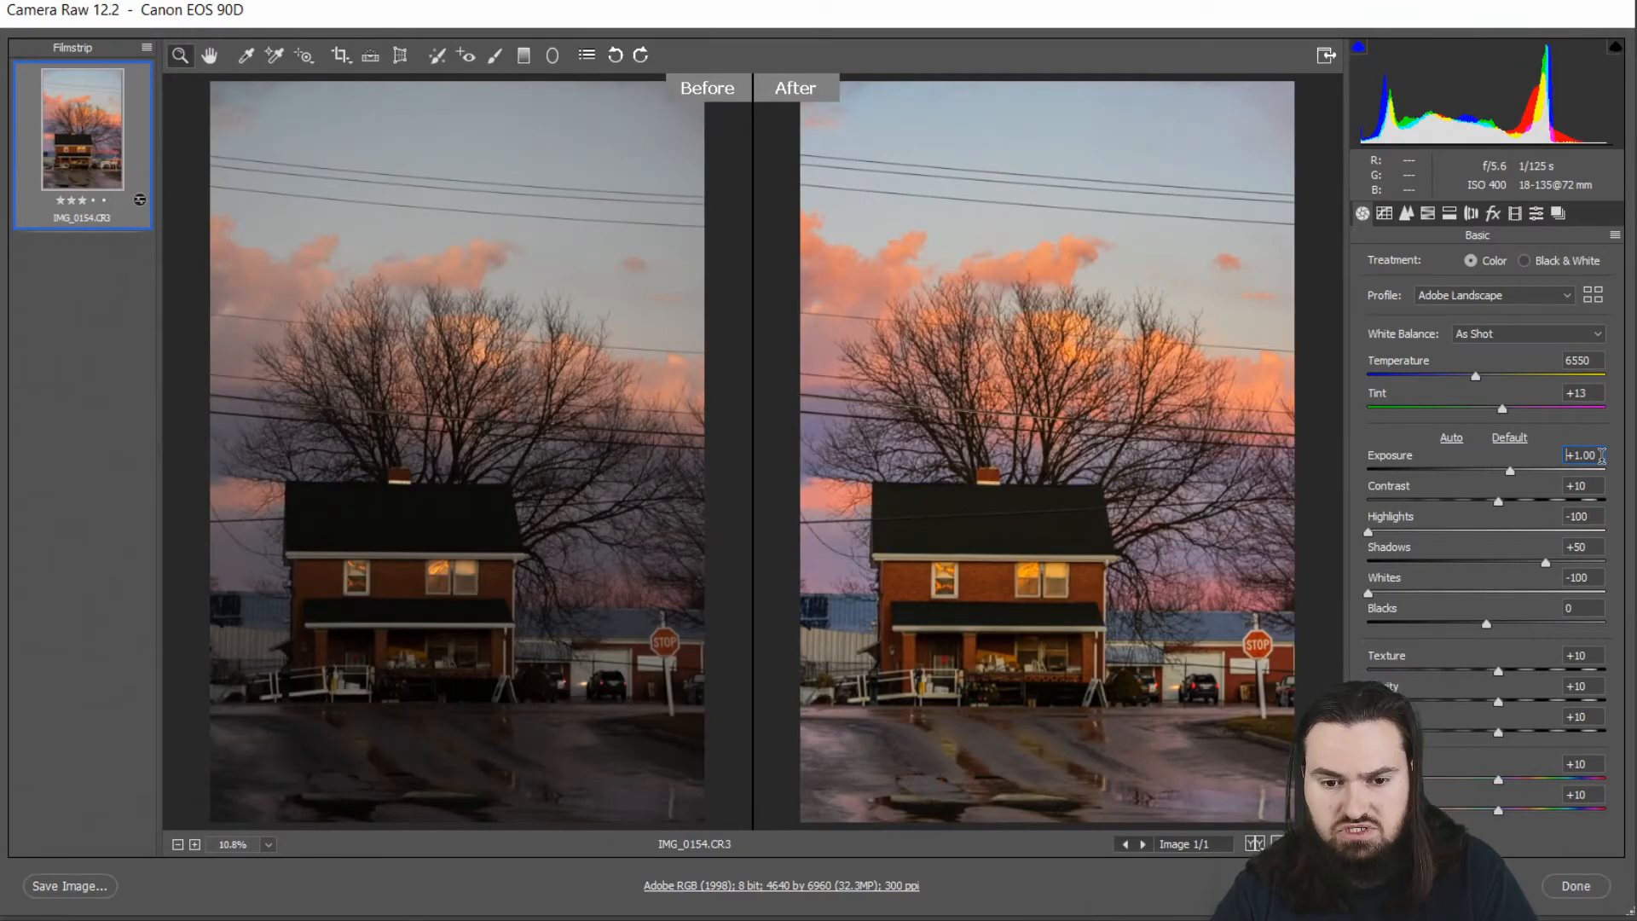
pyautogui.press('q')
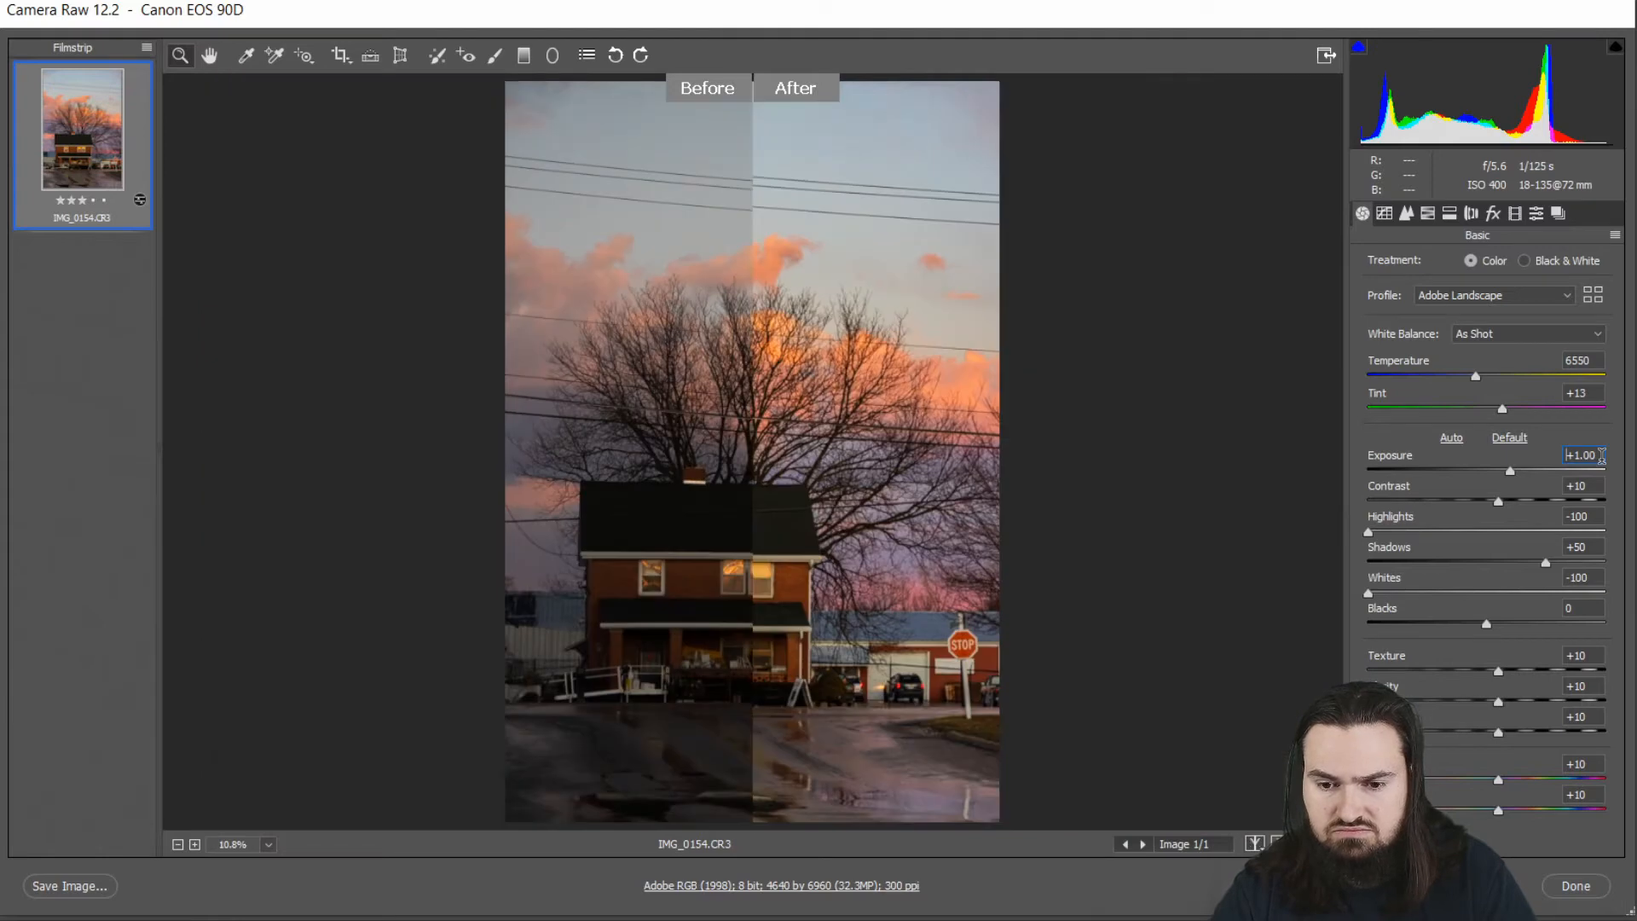
pyautogui.press('q')
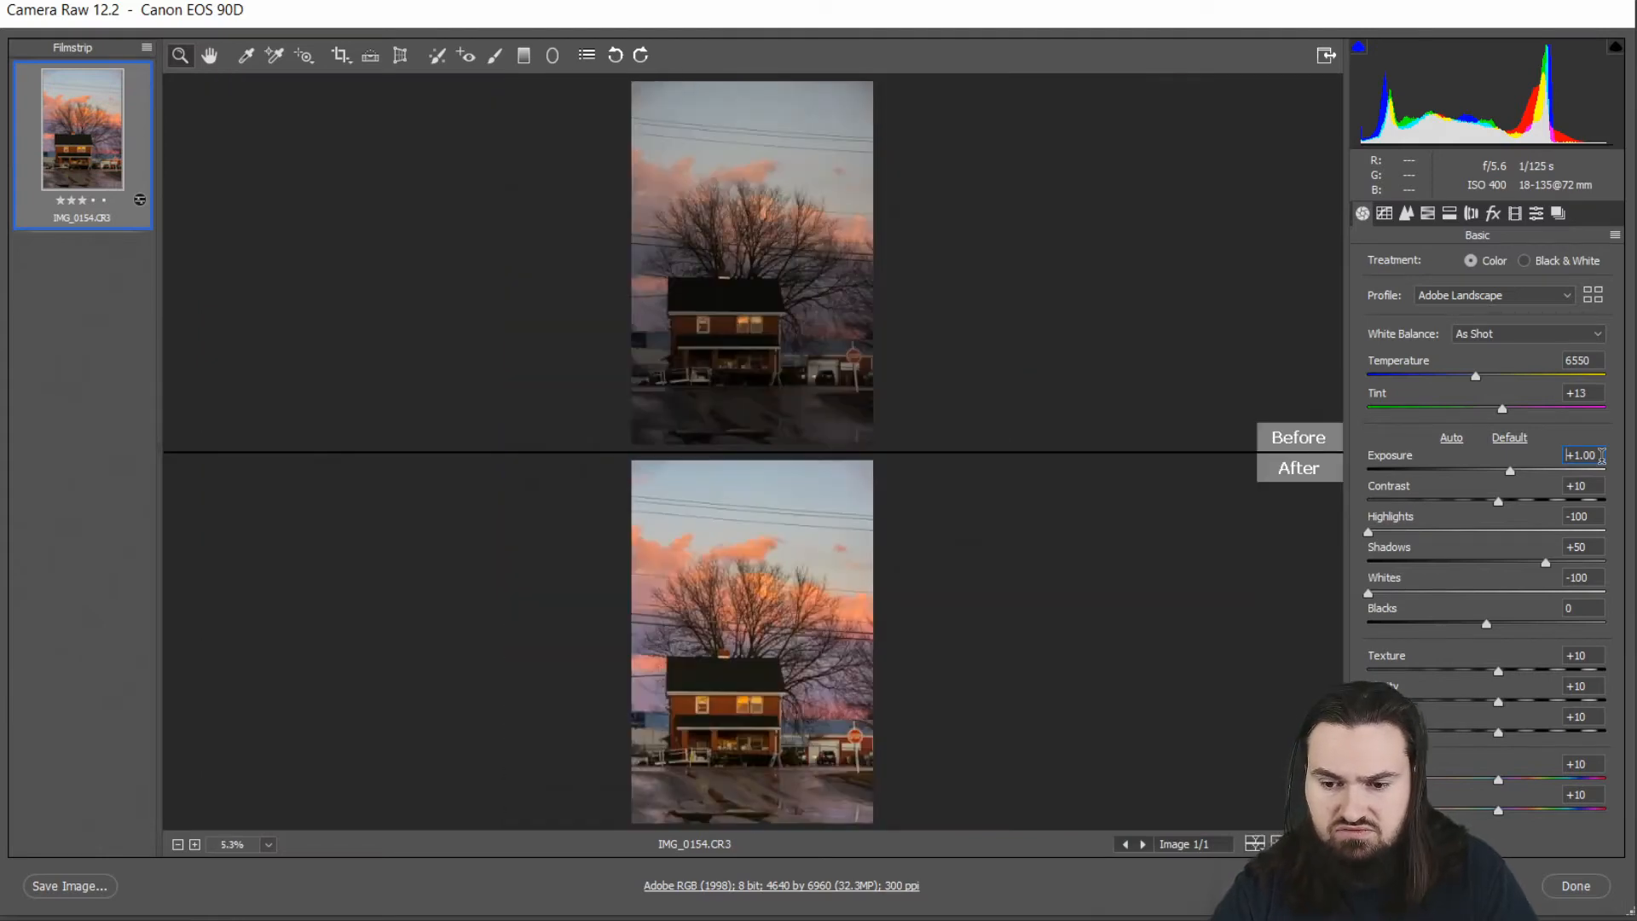
pyautogui.press('q')
pyautogui.press('q')
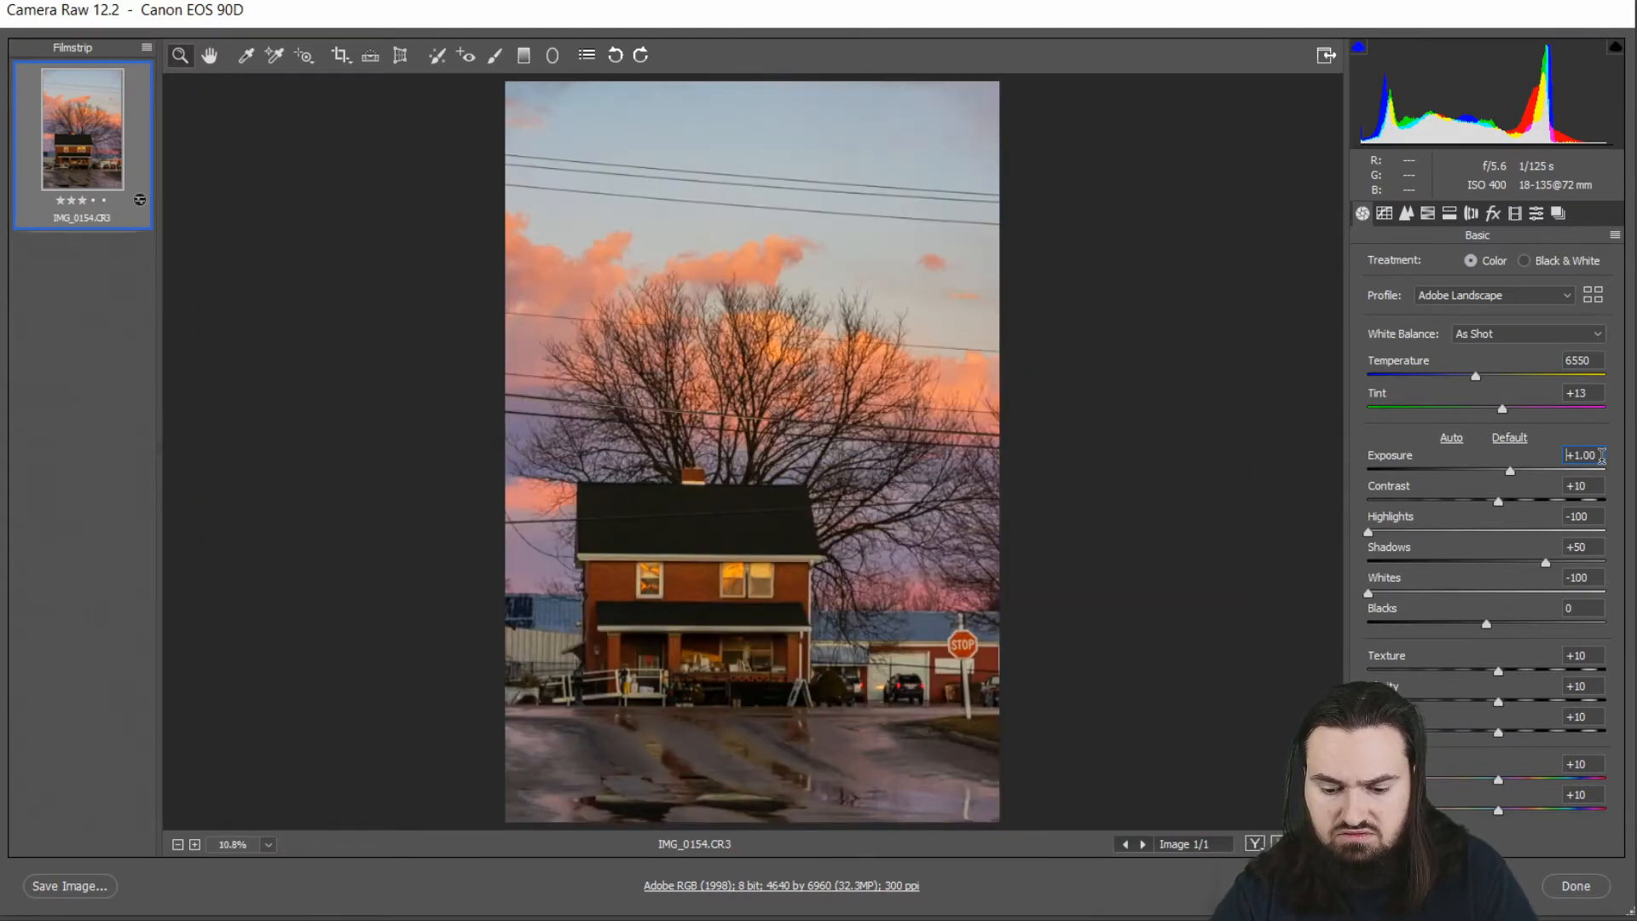
# Step: Alternate the single view between the unedited and edited photo again, ending on the edited version
pyautogui.press('p')
pyautogui.press('p')
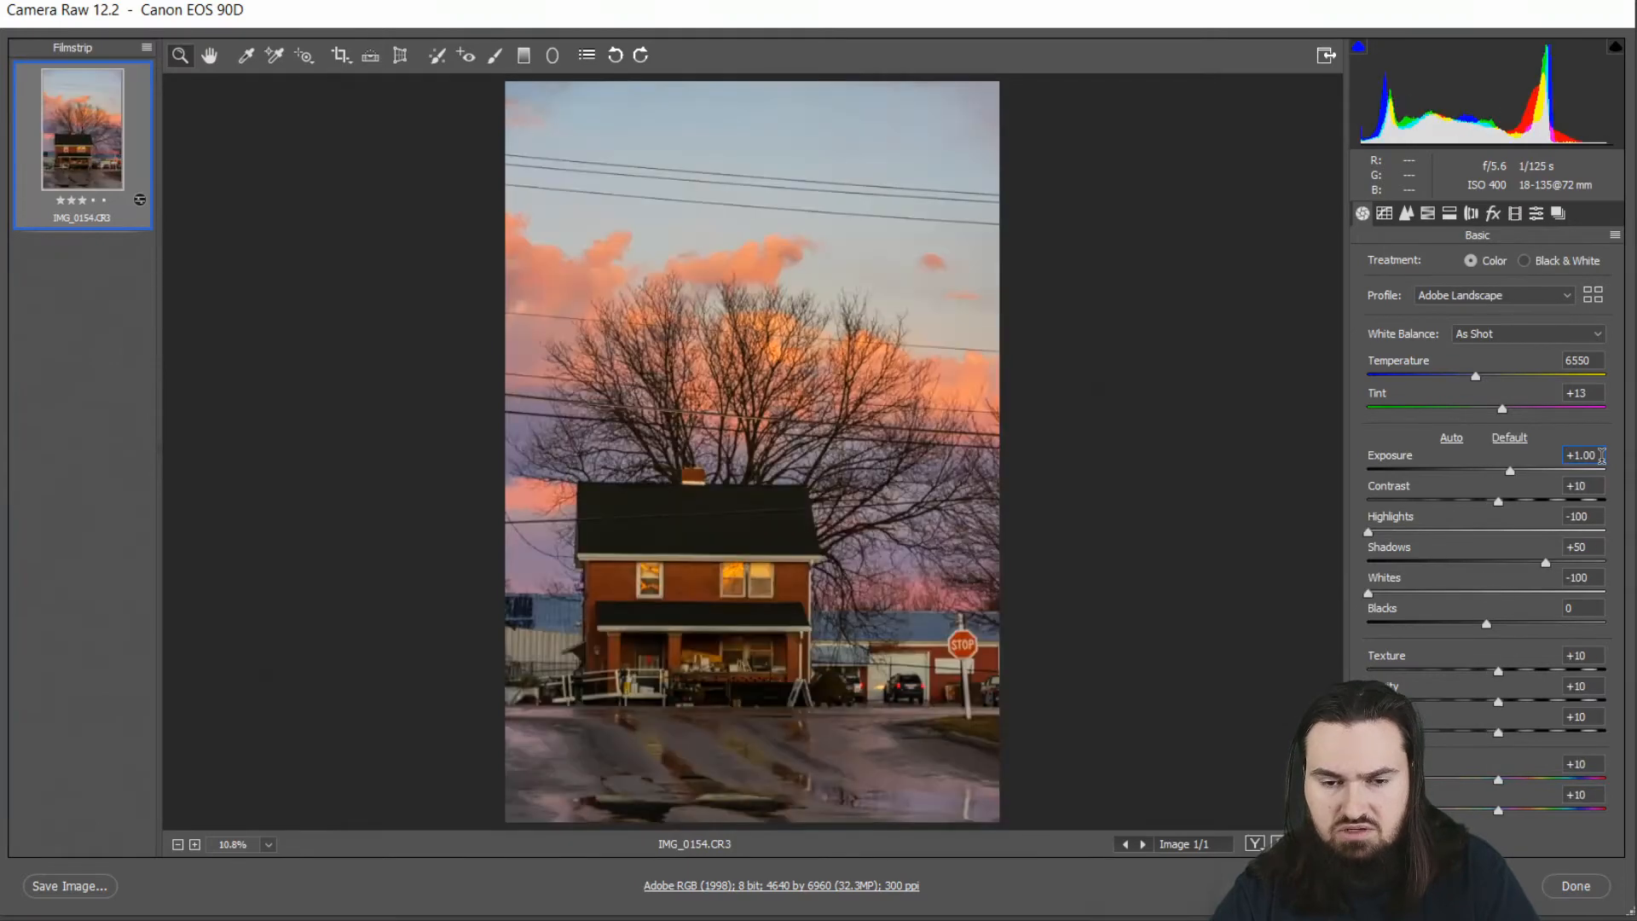
pyautogui.press('p')
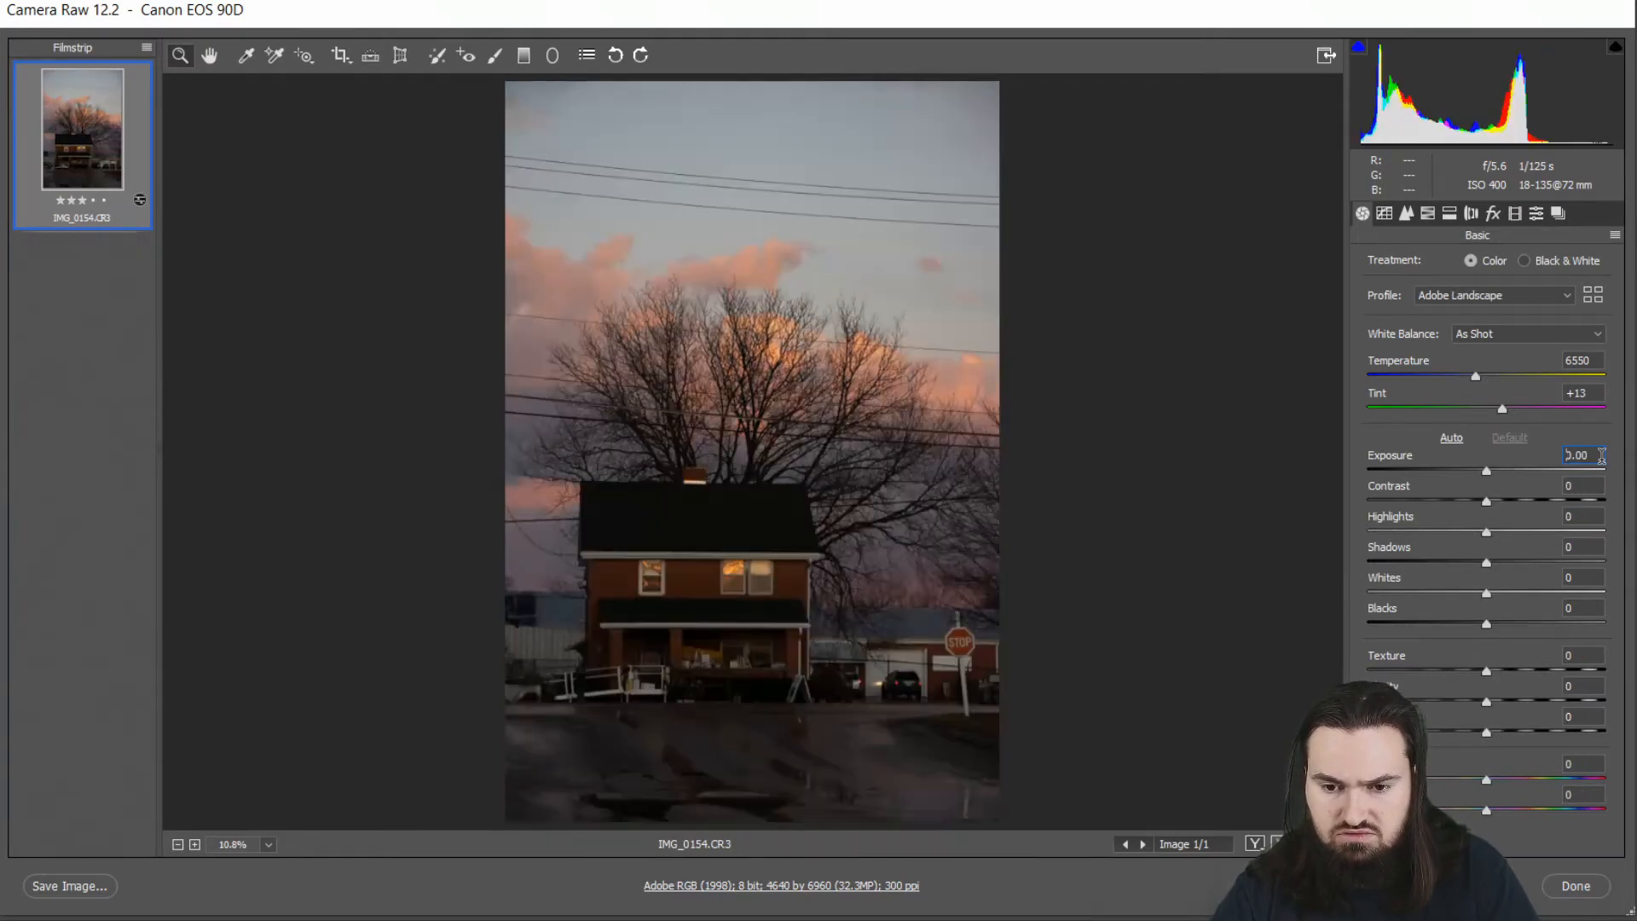
pyautogui.press('p')
pyautogui.press('p')
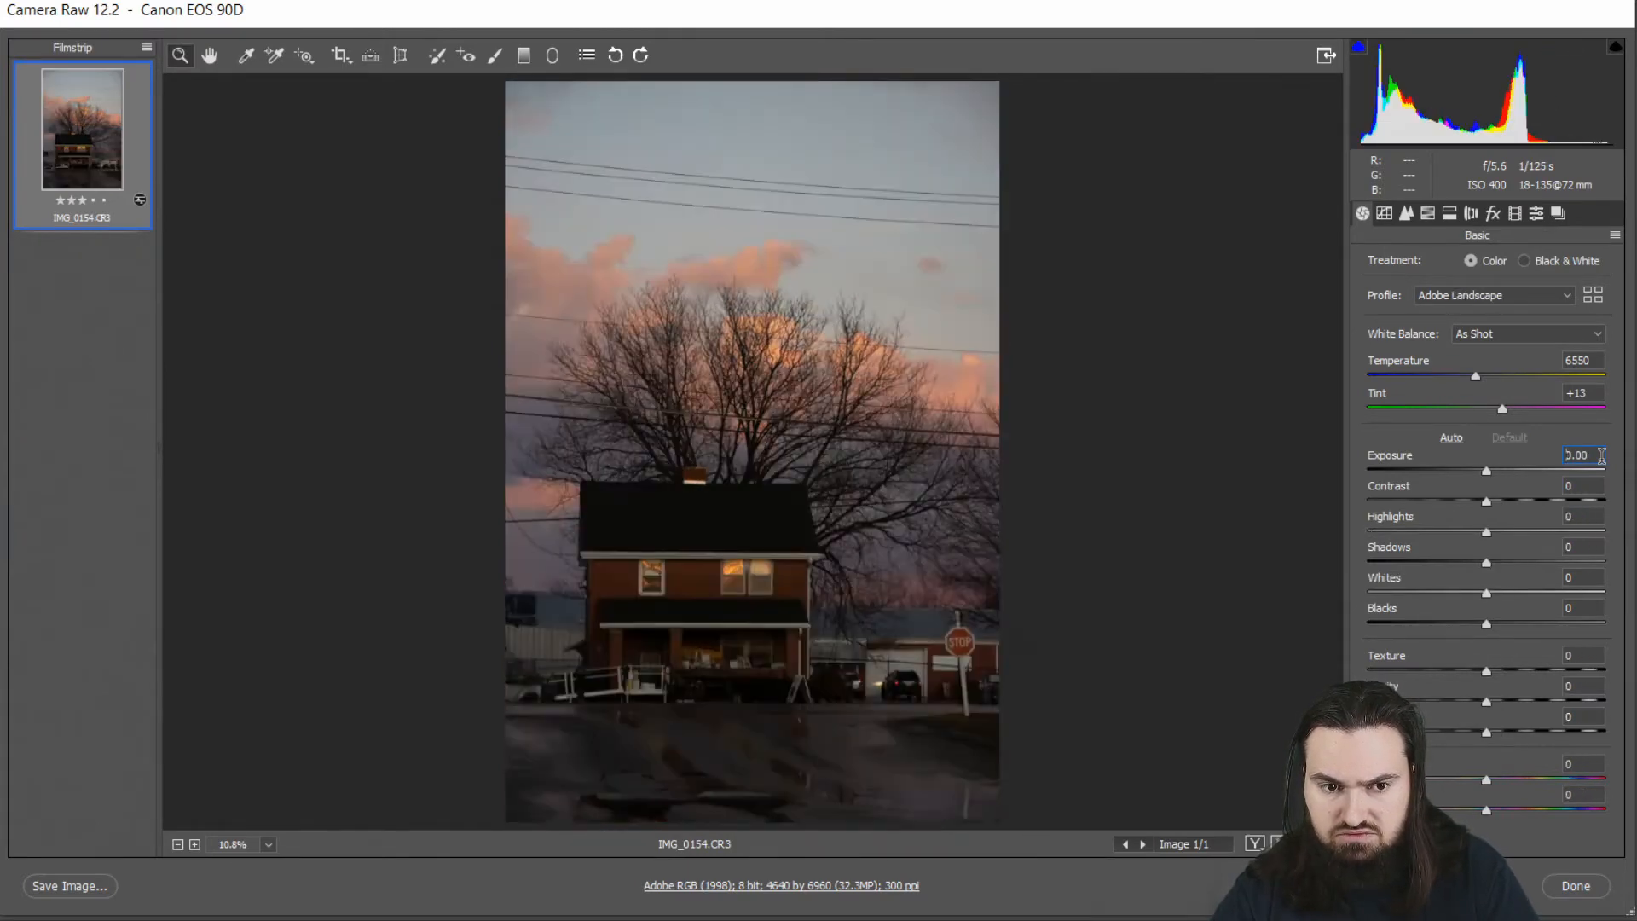
pyautogui.press('p')
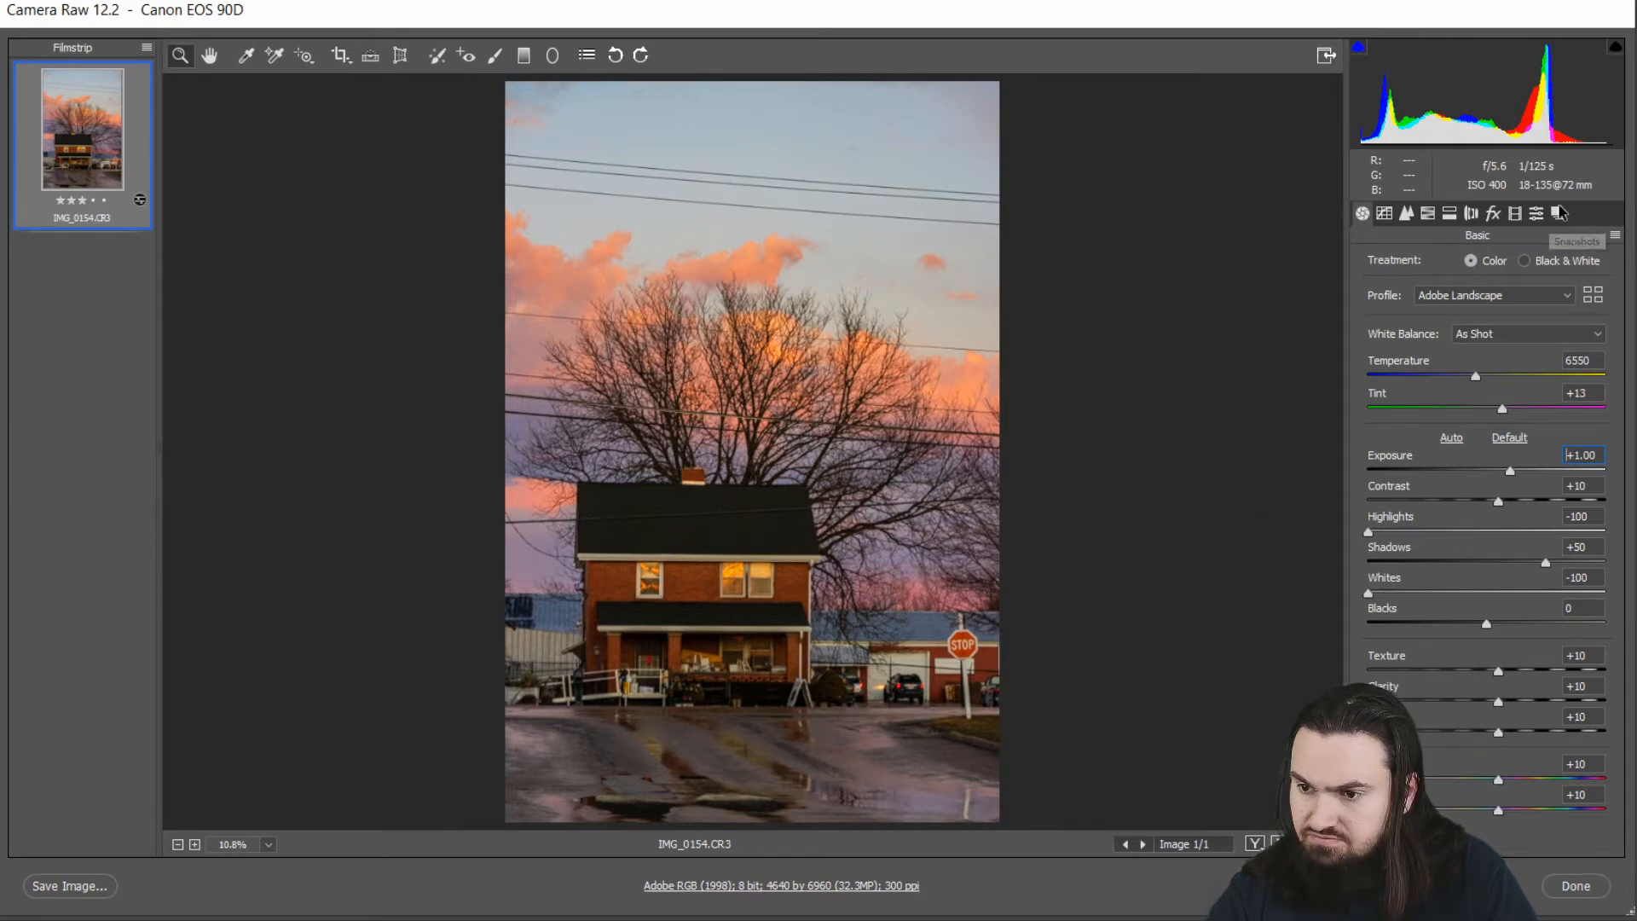
# Step: Review the Tone Curve, Detail and HSL settings, including the Hue, Saturation and Luminance adjustments
pyautogui.click(1404, 215)
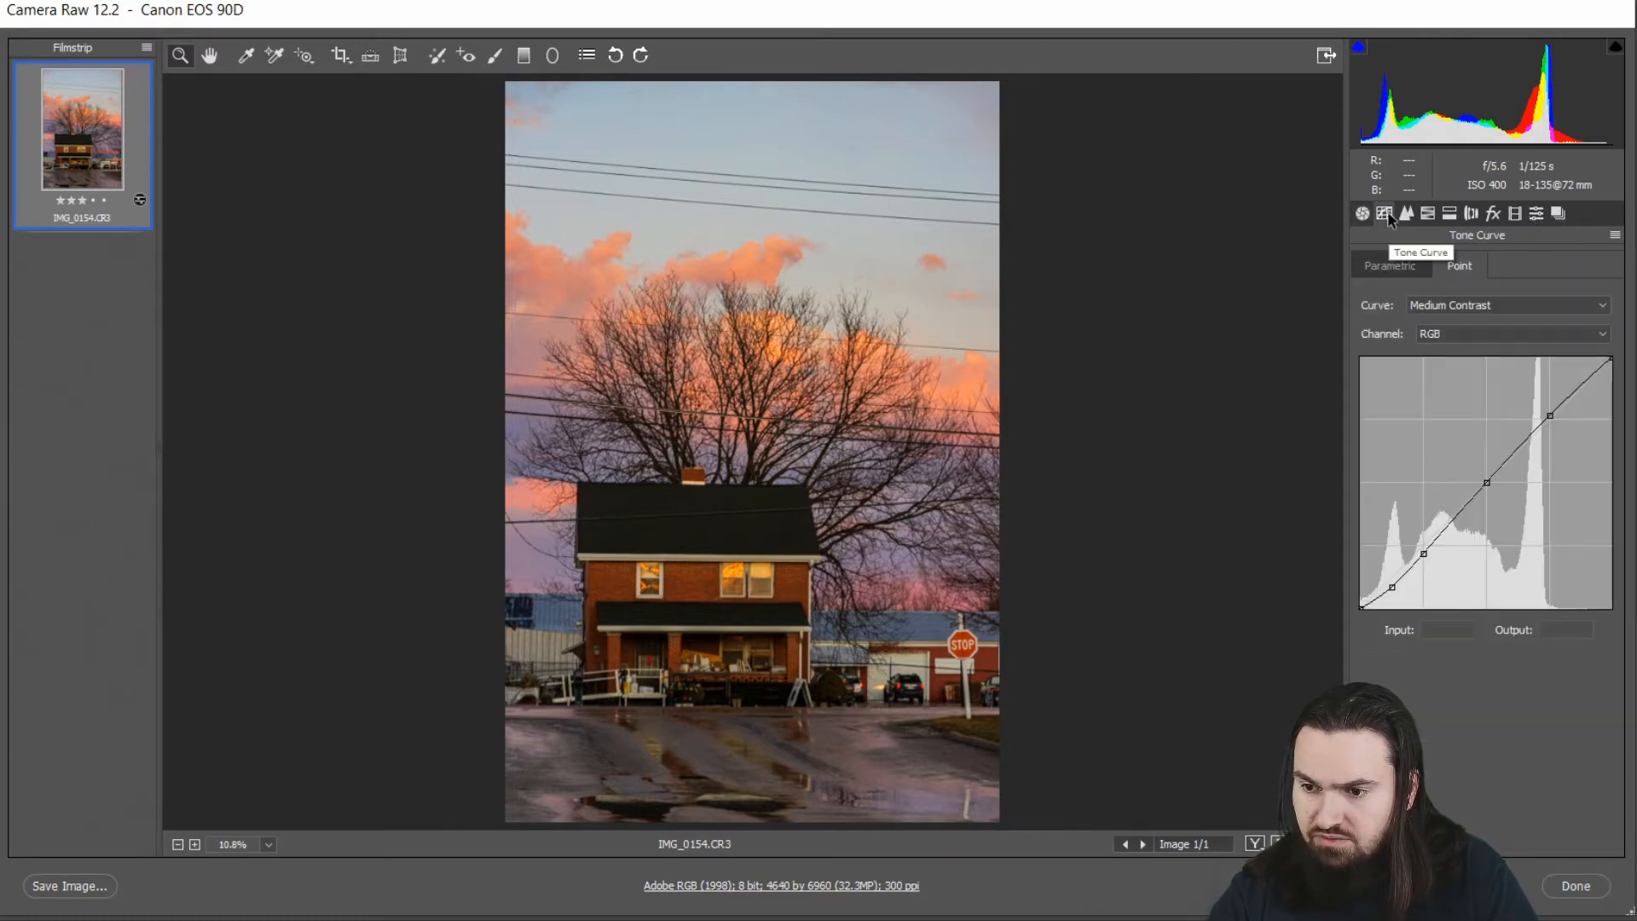
pyautogui.click(1407, 215)
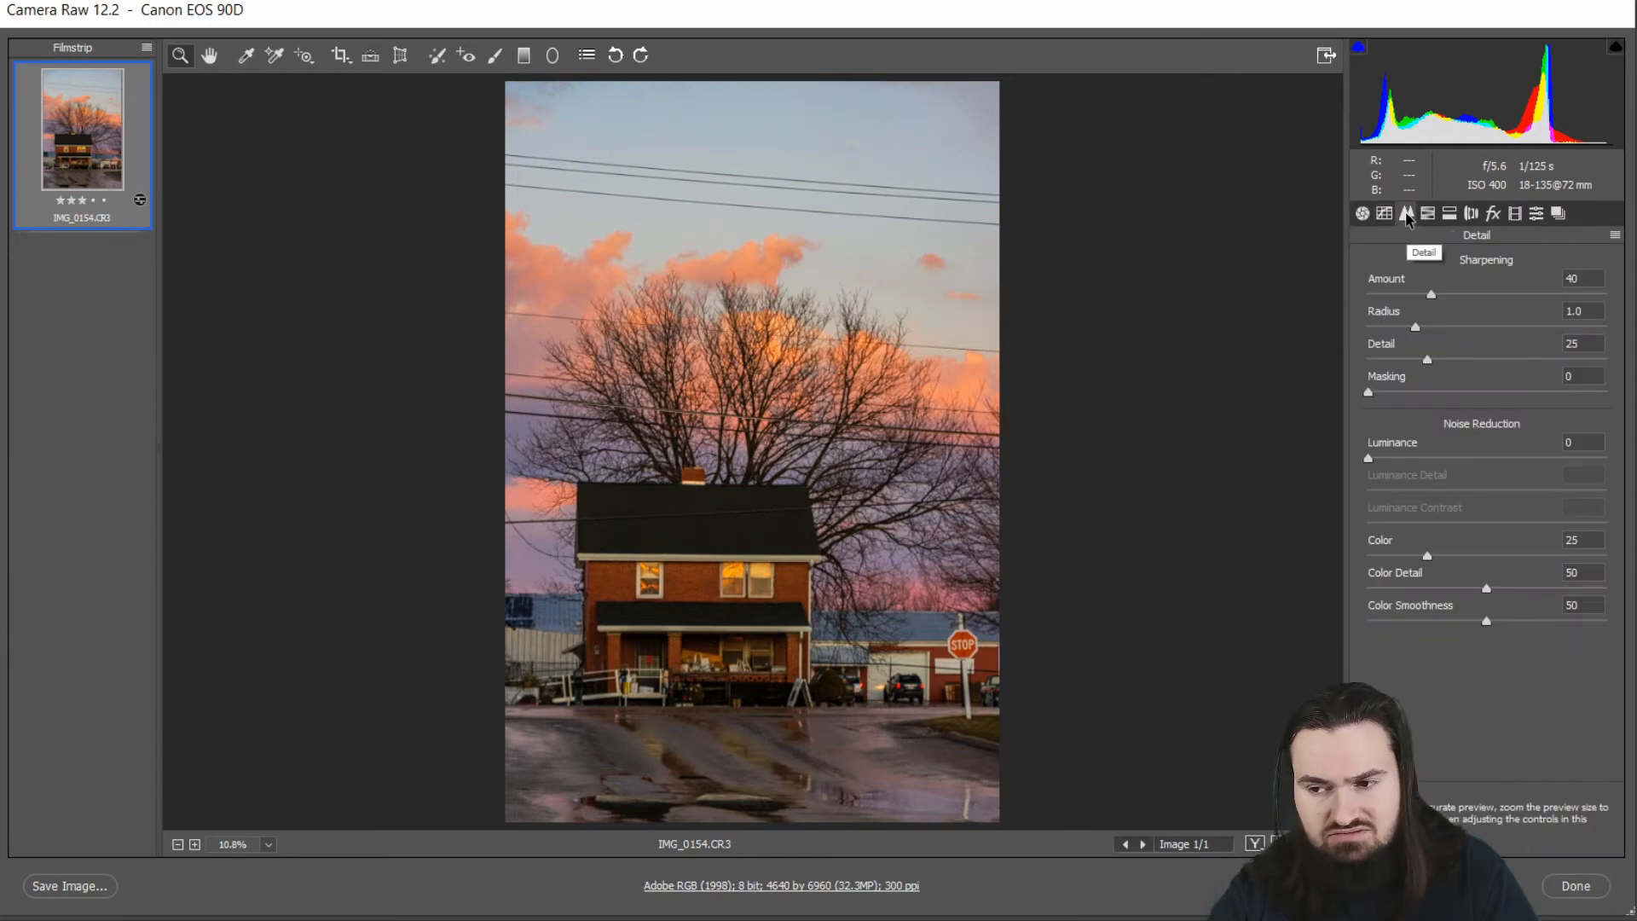
pyautogui.click(1430, 215)
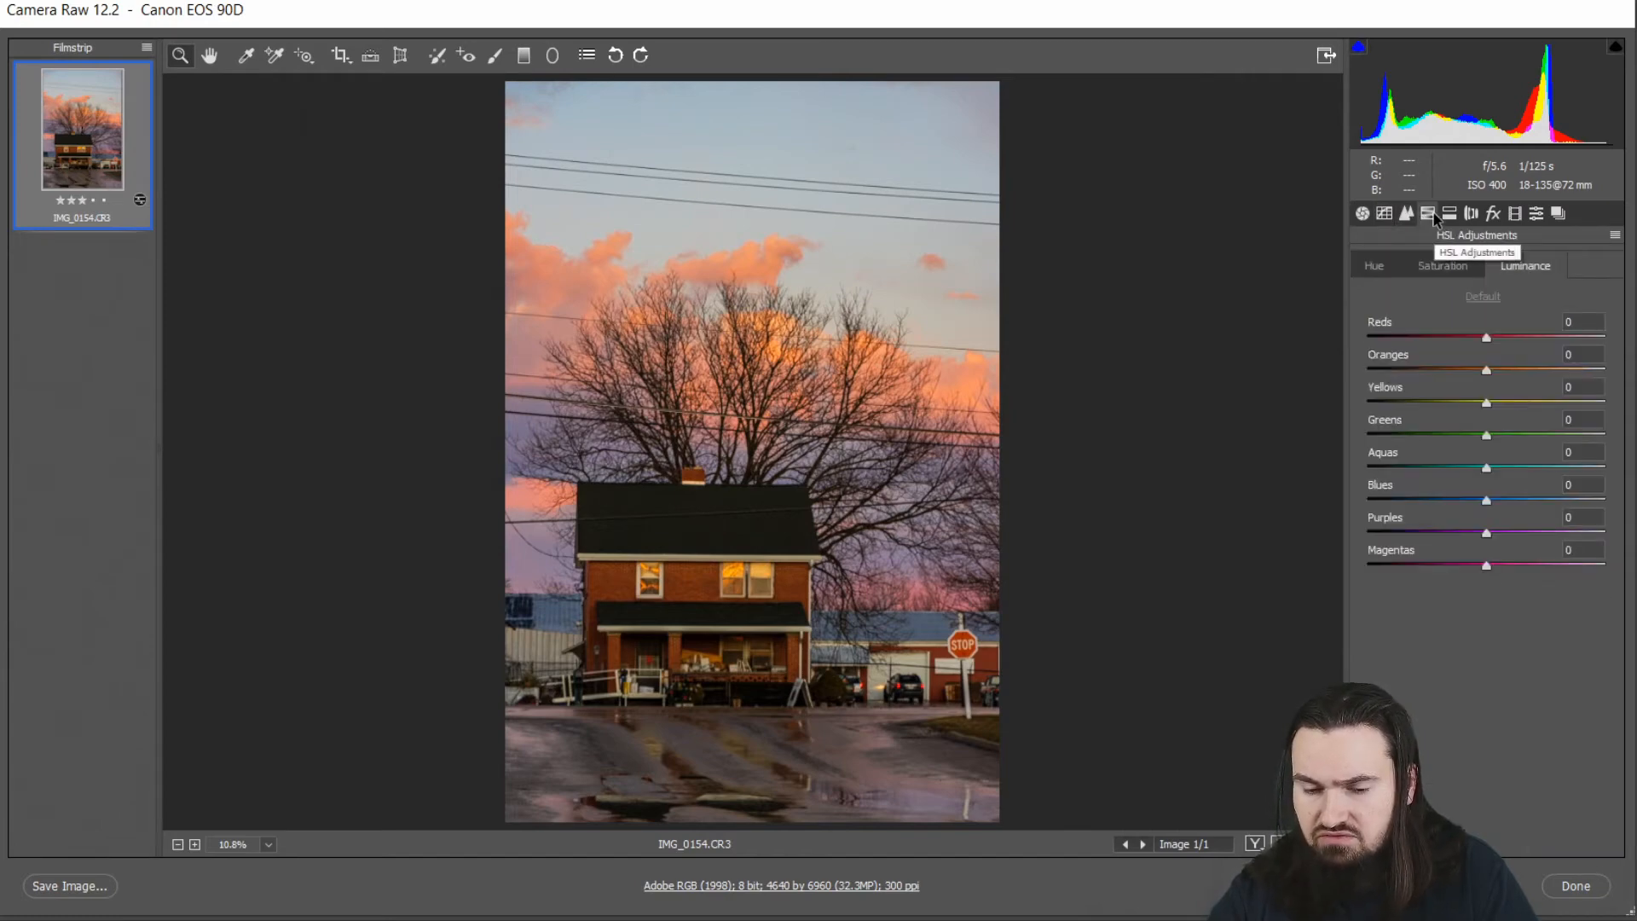
pyautogui.click(1374, 270)
pyautogui.click(1442, 267)
pyautogui.click(1524, 268)
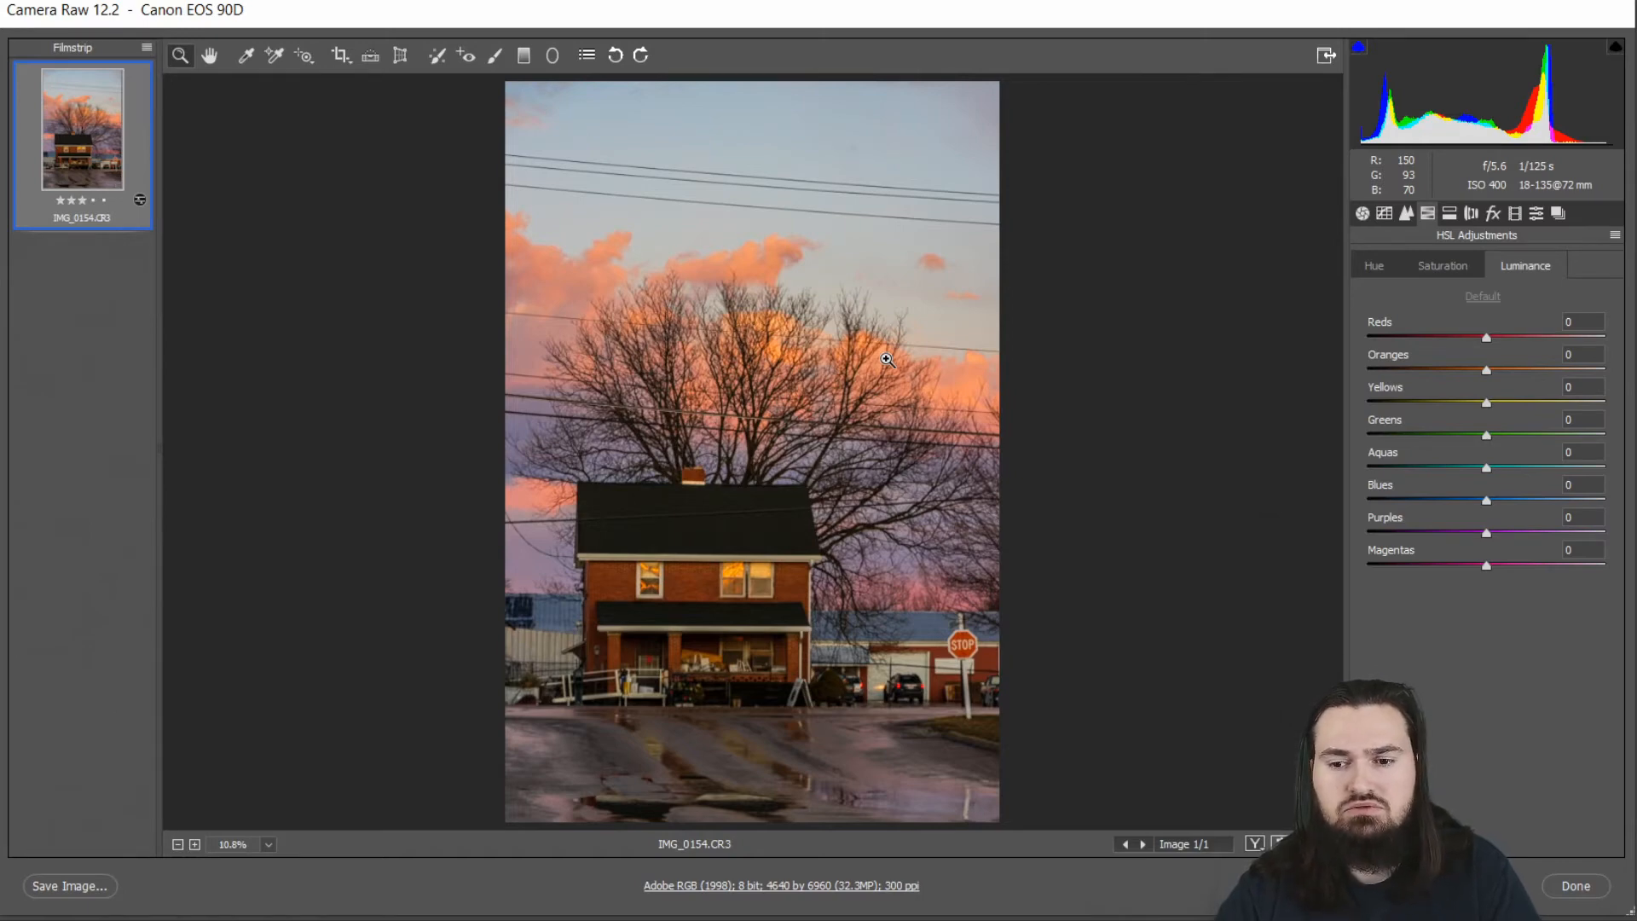
# Step: Look through the Split Toning, Lens Corrections, Effects, Calibration, Presets and Snapshots settings, and return to the Tone Curve
pyautogui.click(1454, 217)
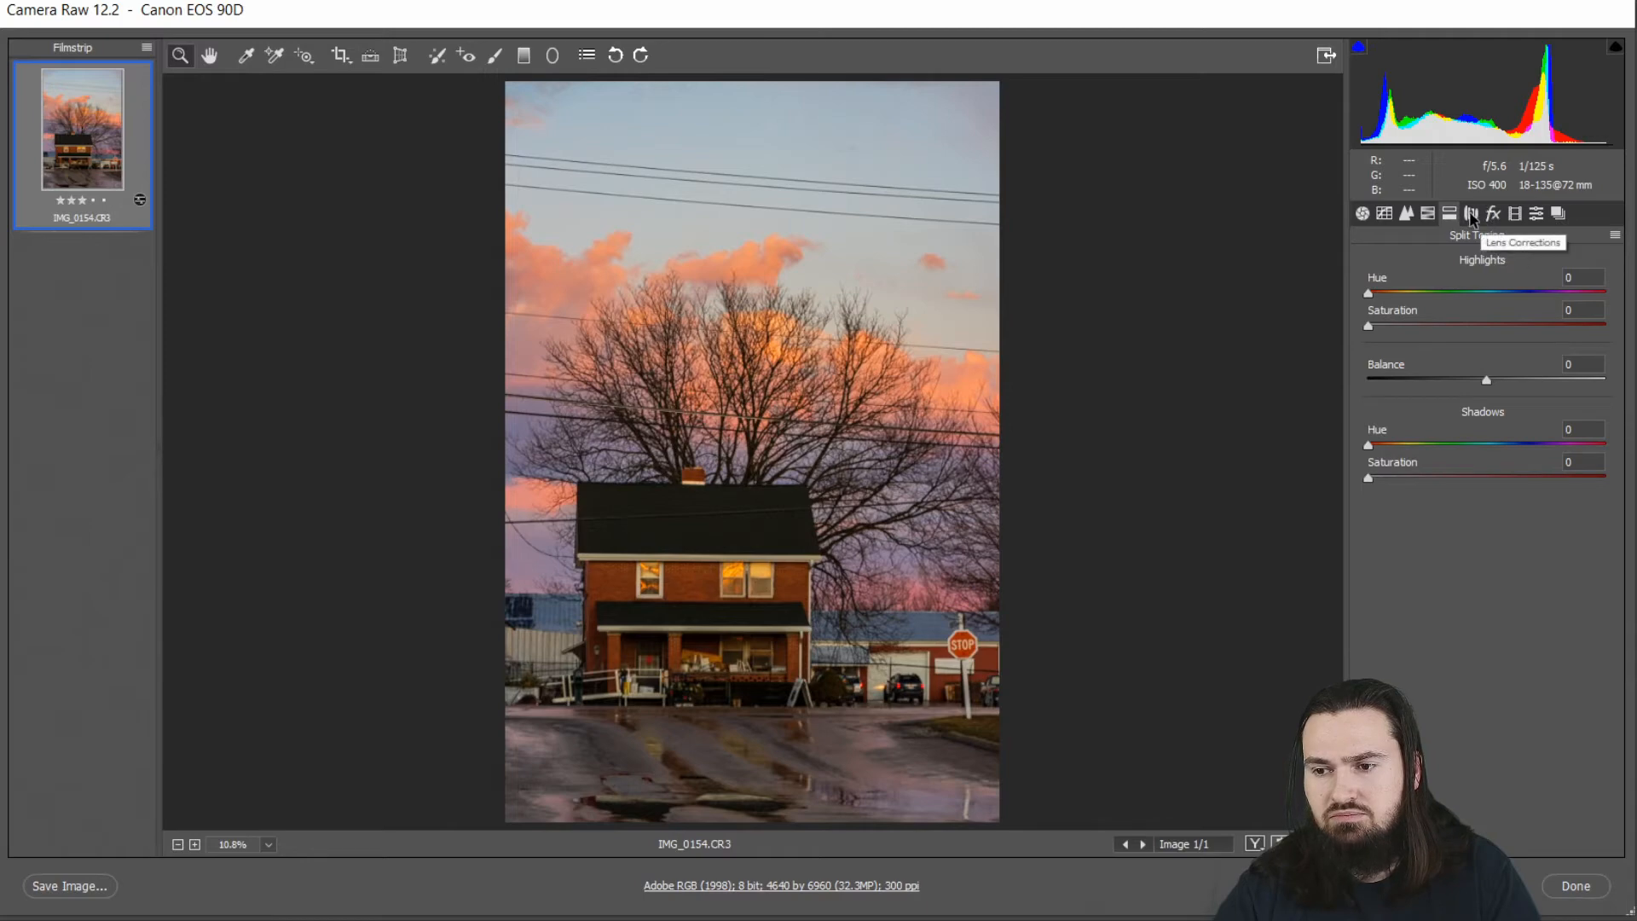
pyautogui.click(1470, 215)
pyautogui.click(1492, 215)
pyautogui.click(1516, 217)
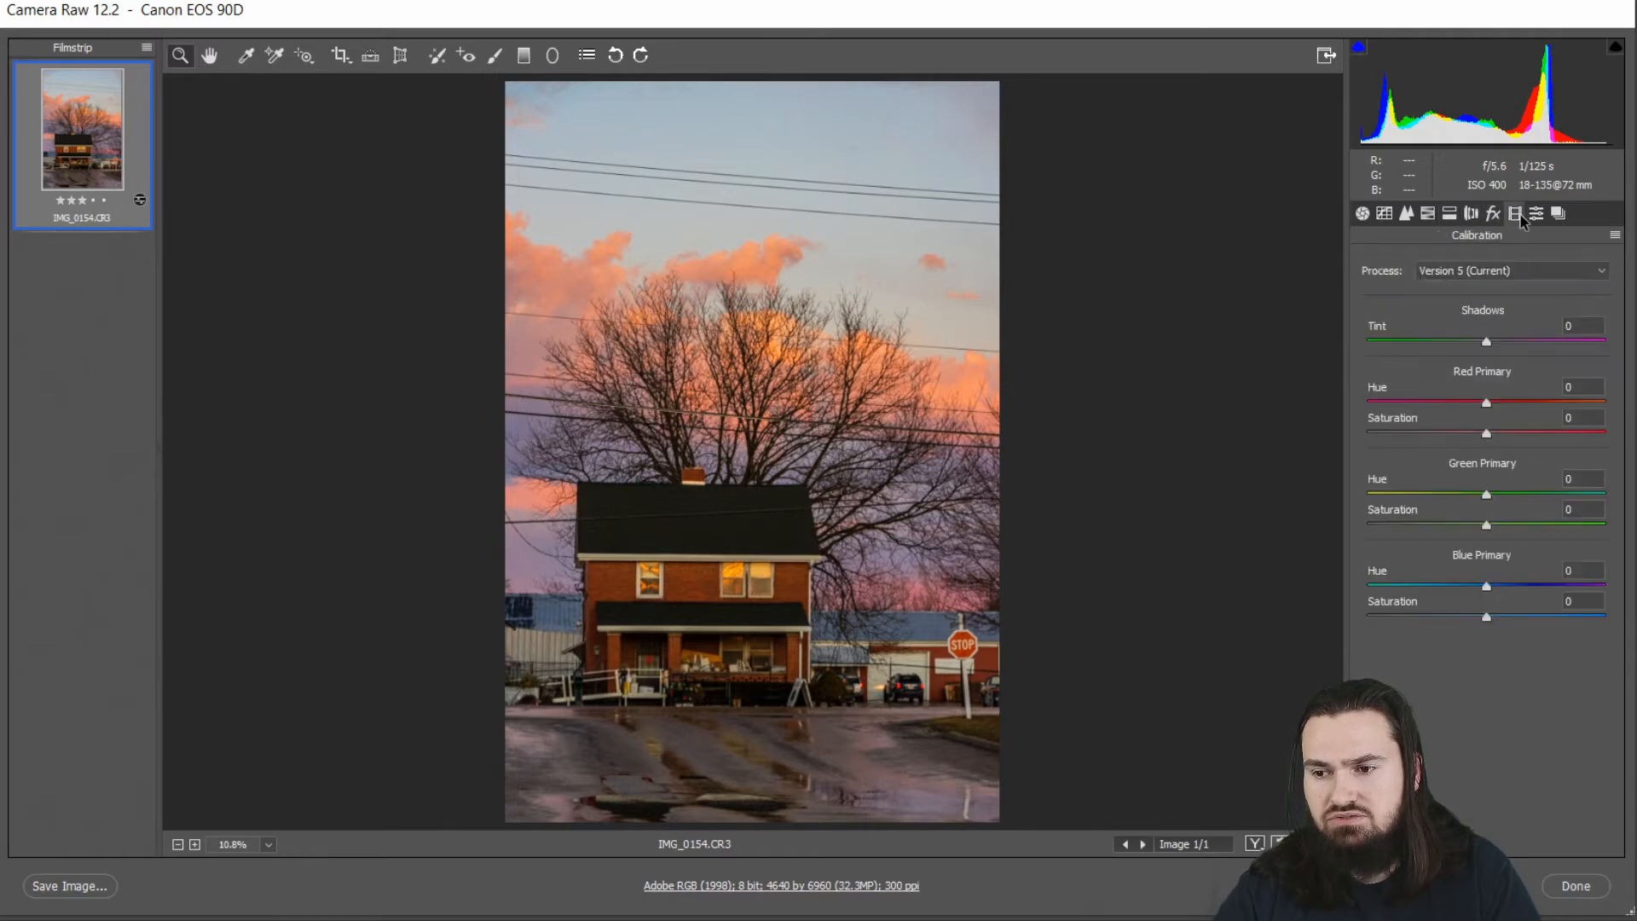
pyautogui.click(1537, 216)
pyautogui.click(1559, 216)
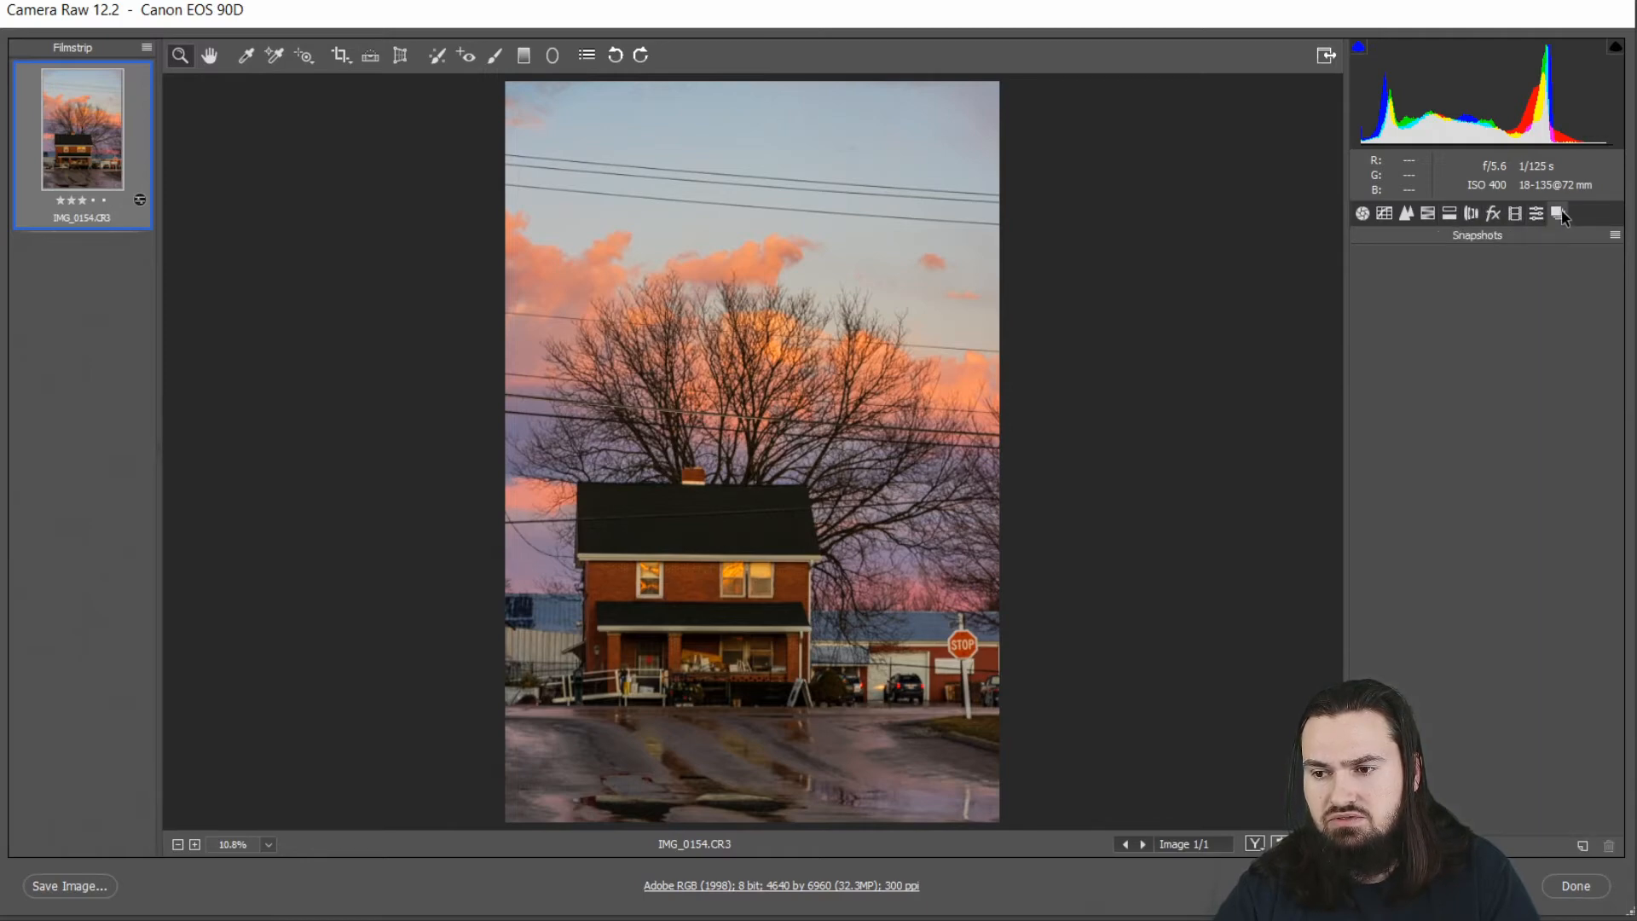
pyautogui.click(1389, 216)
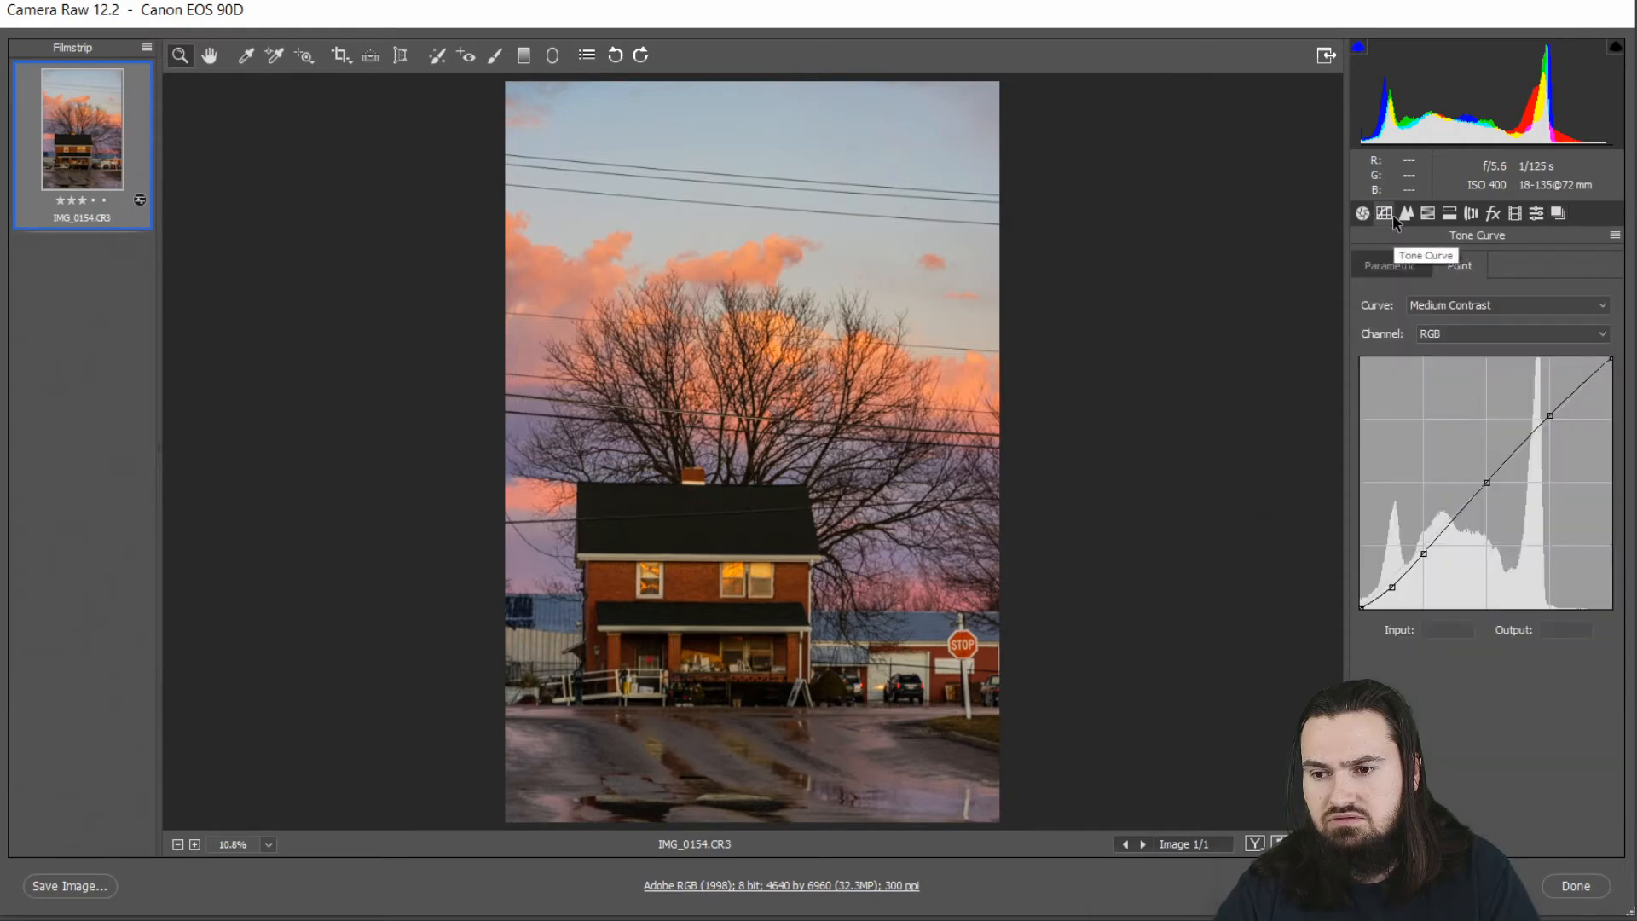
# Step: Reset the Shadows in the Basic adjustments to 0 and raise them in increments of 10 up to +100
pyautogui.click(1362, 215)
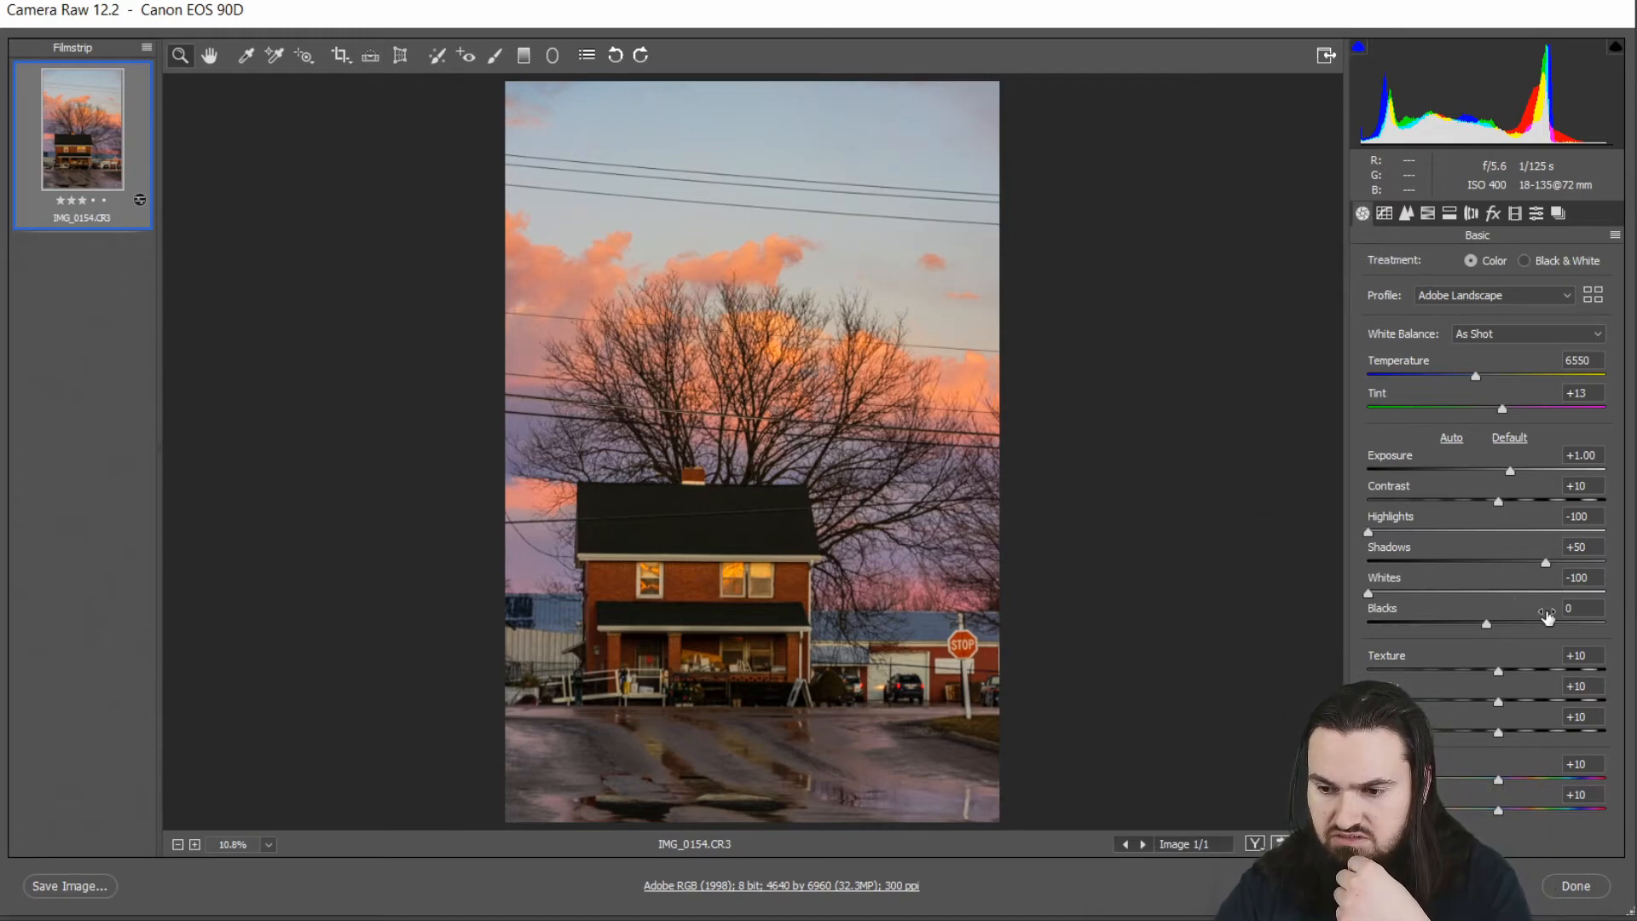
pyautogui.click(1599, 544)
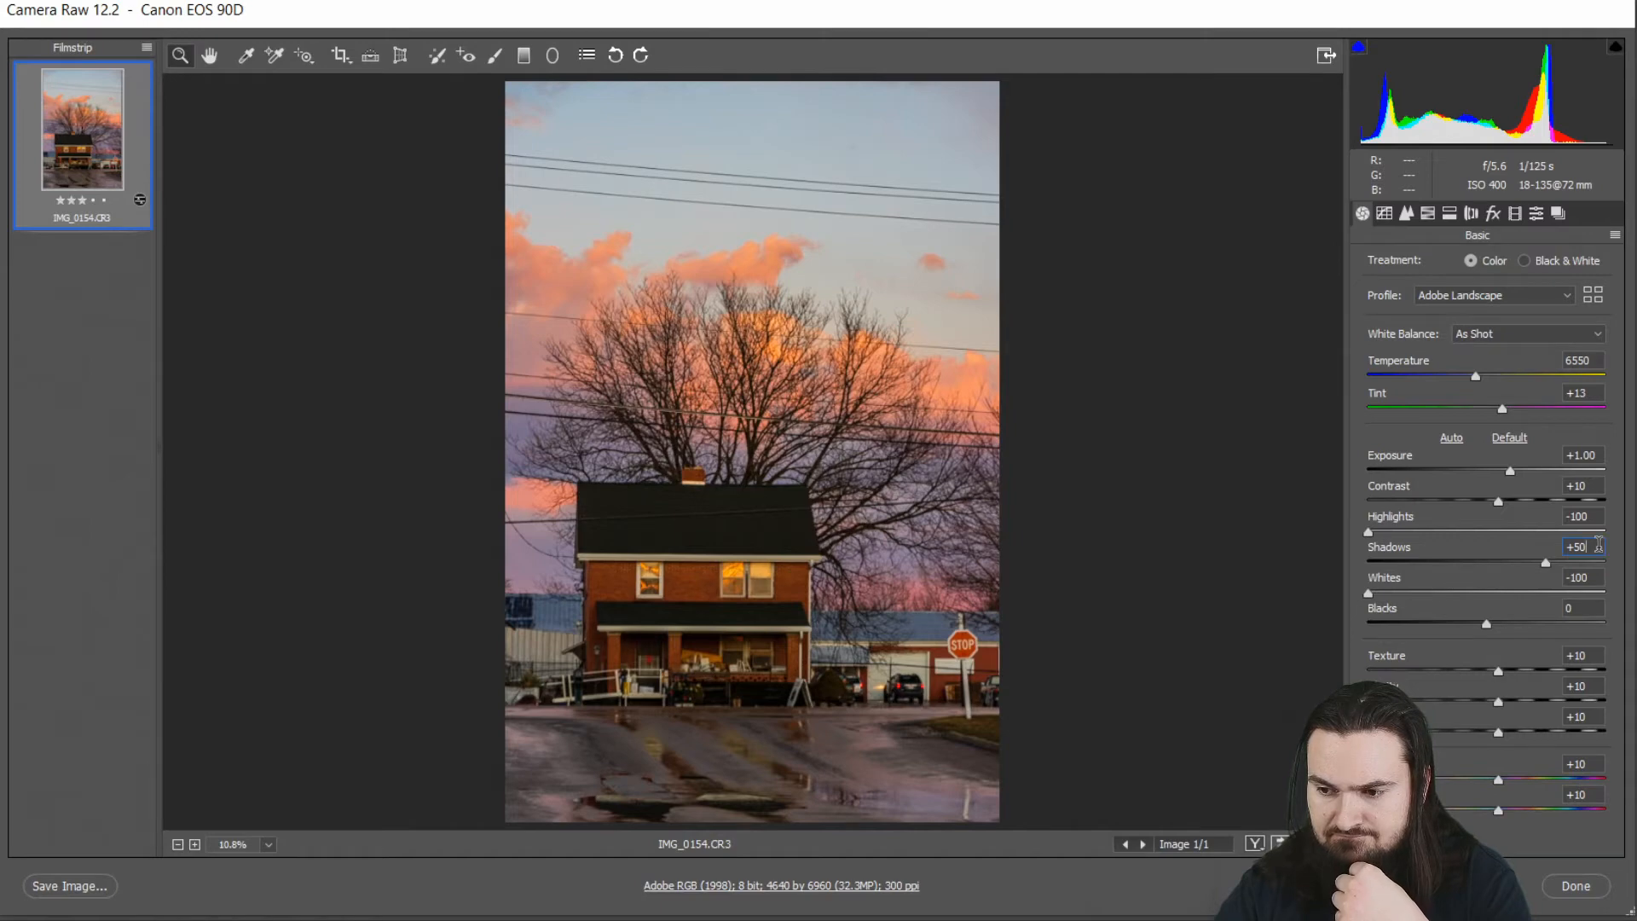
pyautogui.doubleClick(1599, 544)
pyautogui.write('0')
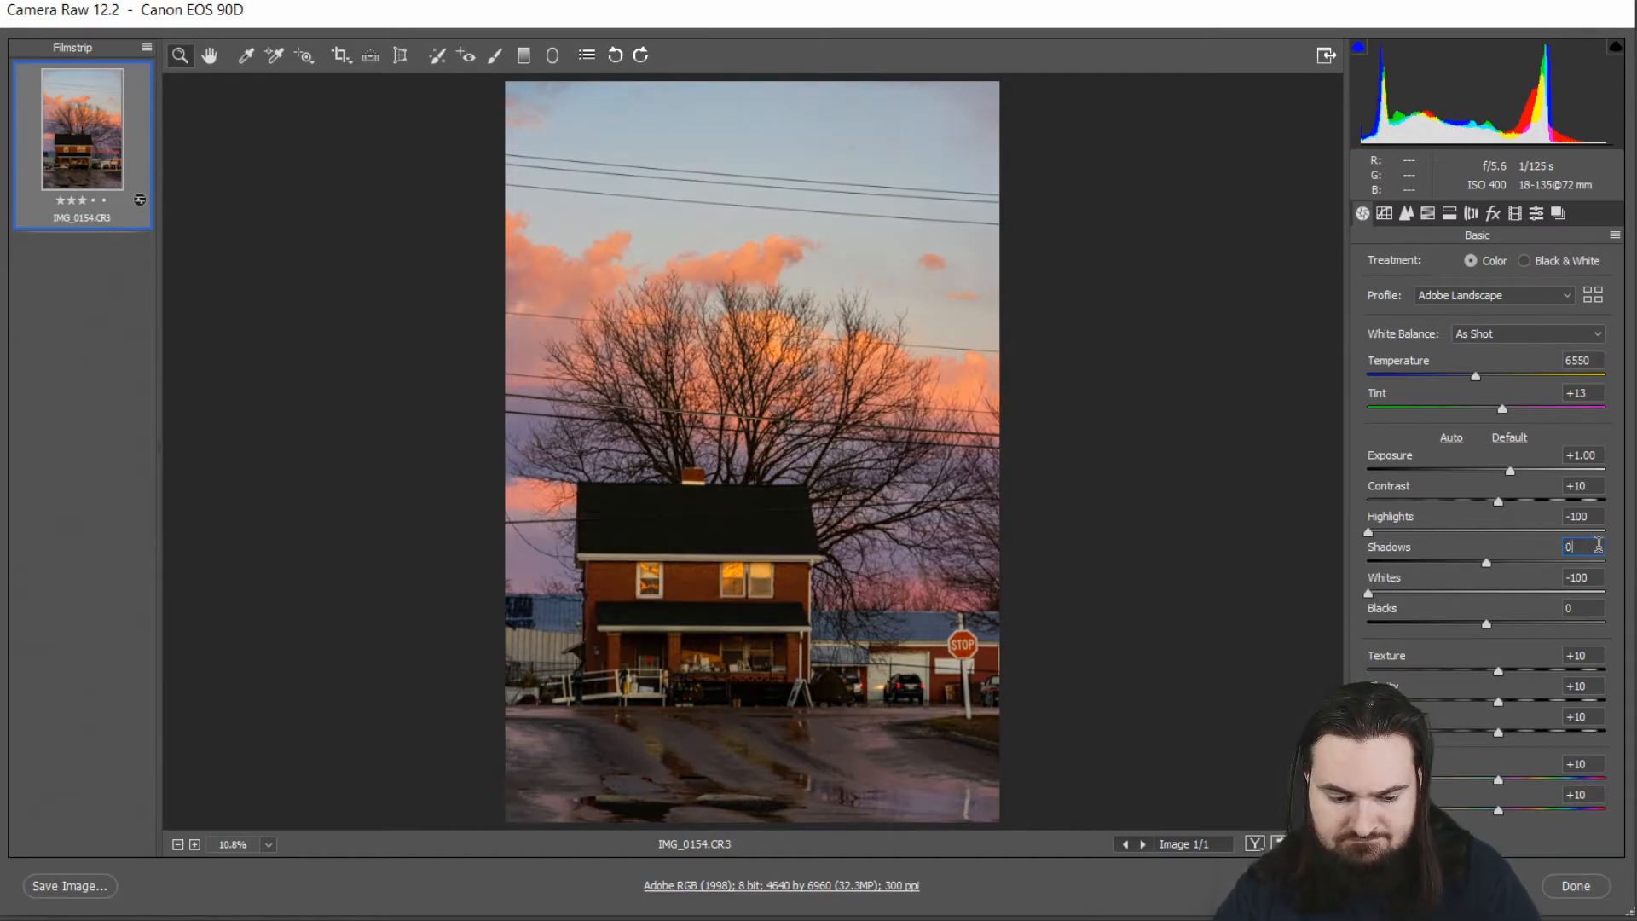
pyautogui.hotkey('shift', 'Up')
pyautogui.hotkey('shift', 'Up')
pyautogui.hotkey('shift', 'Up')
pyautogui.hotkey('shift', 'Up')
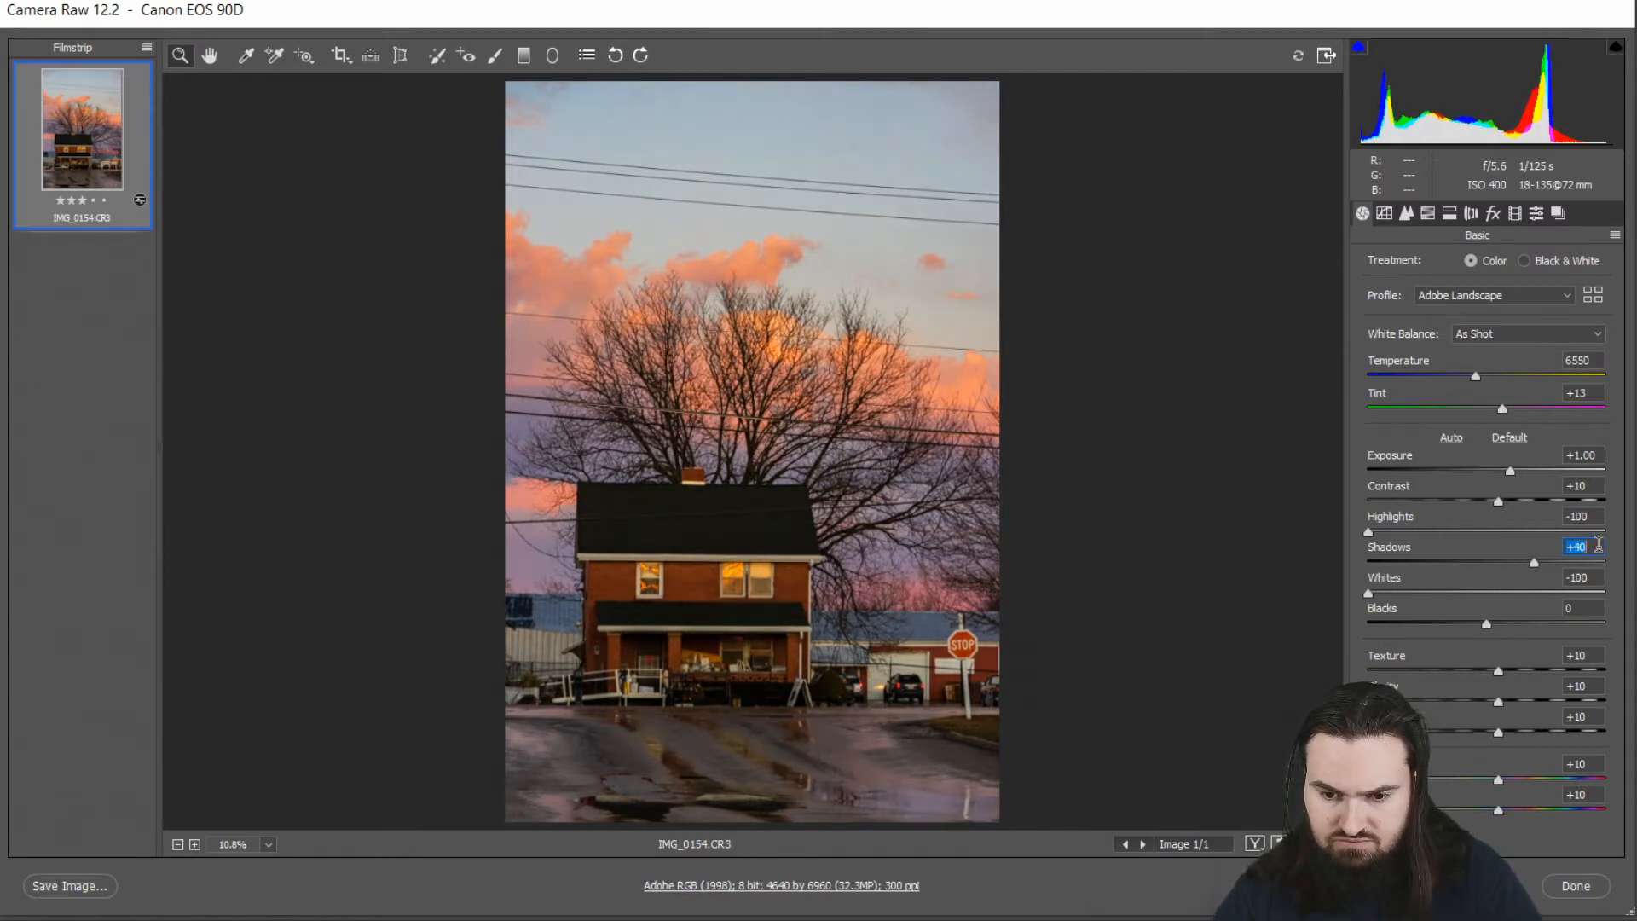
pyautogui.hotkey('shift', 'Up')
pyautogui.hotkey('shift', 'Up')
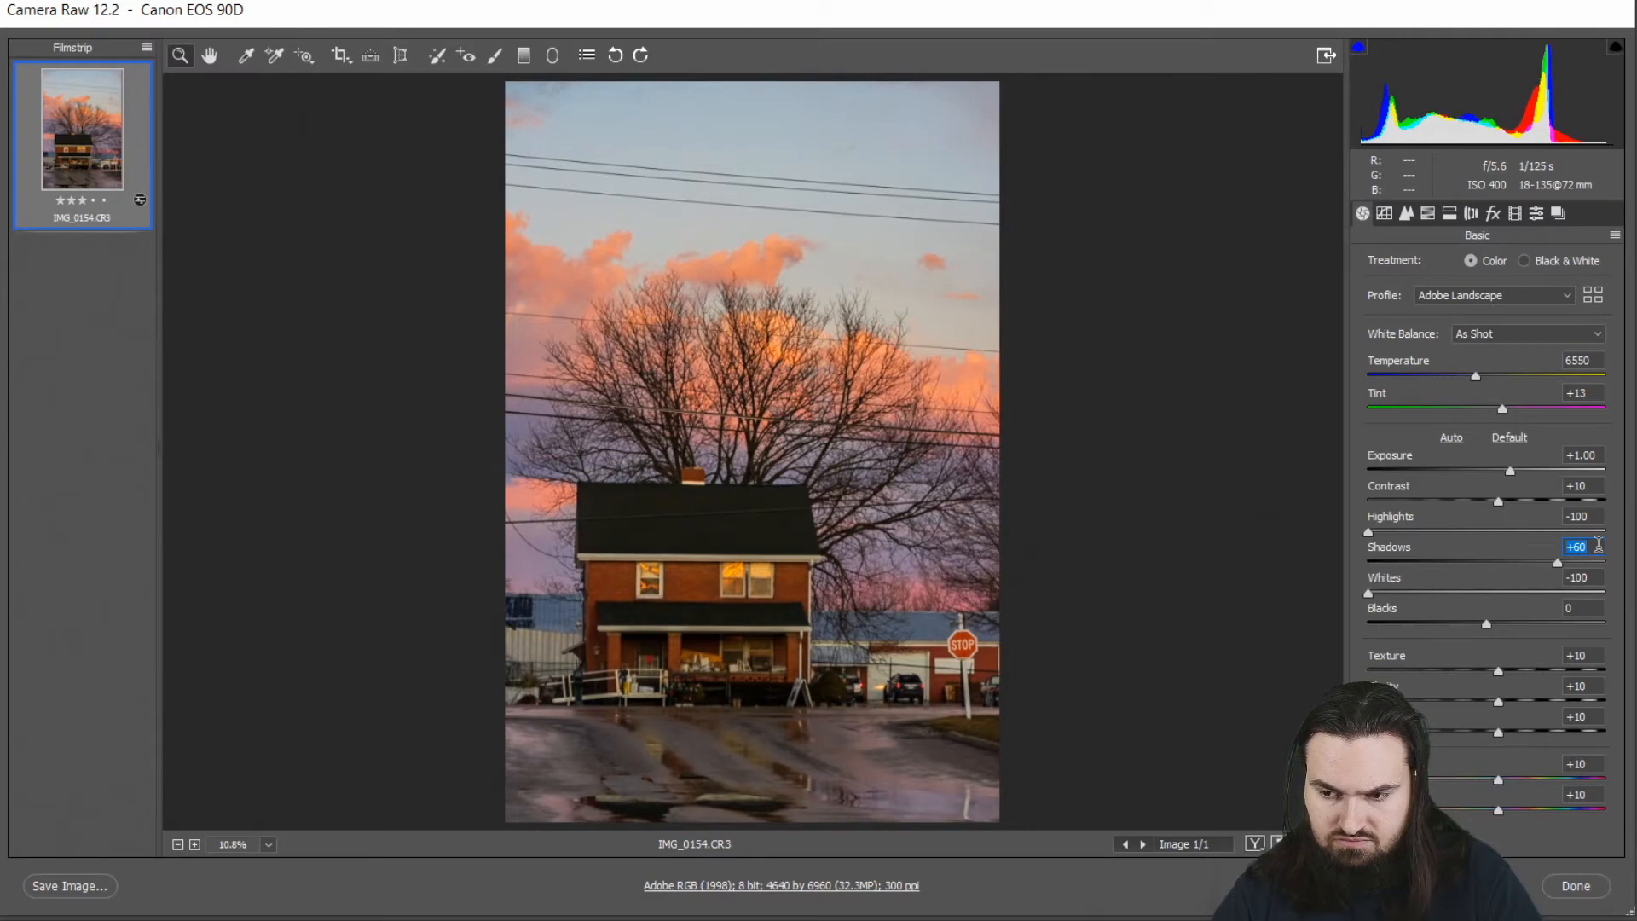
pyautogui.hotkey('shift', 'Up')
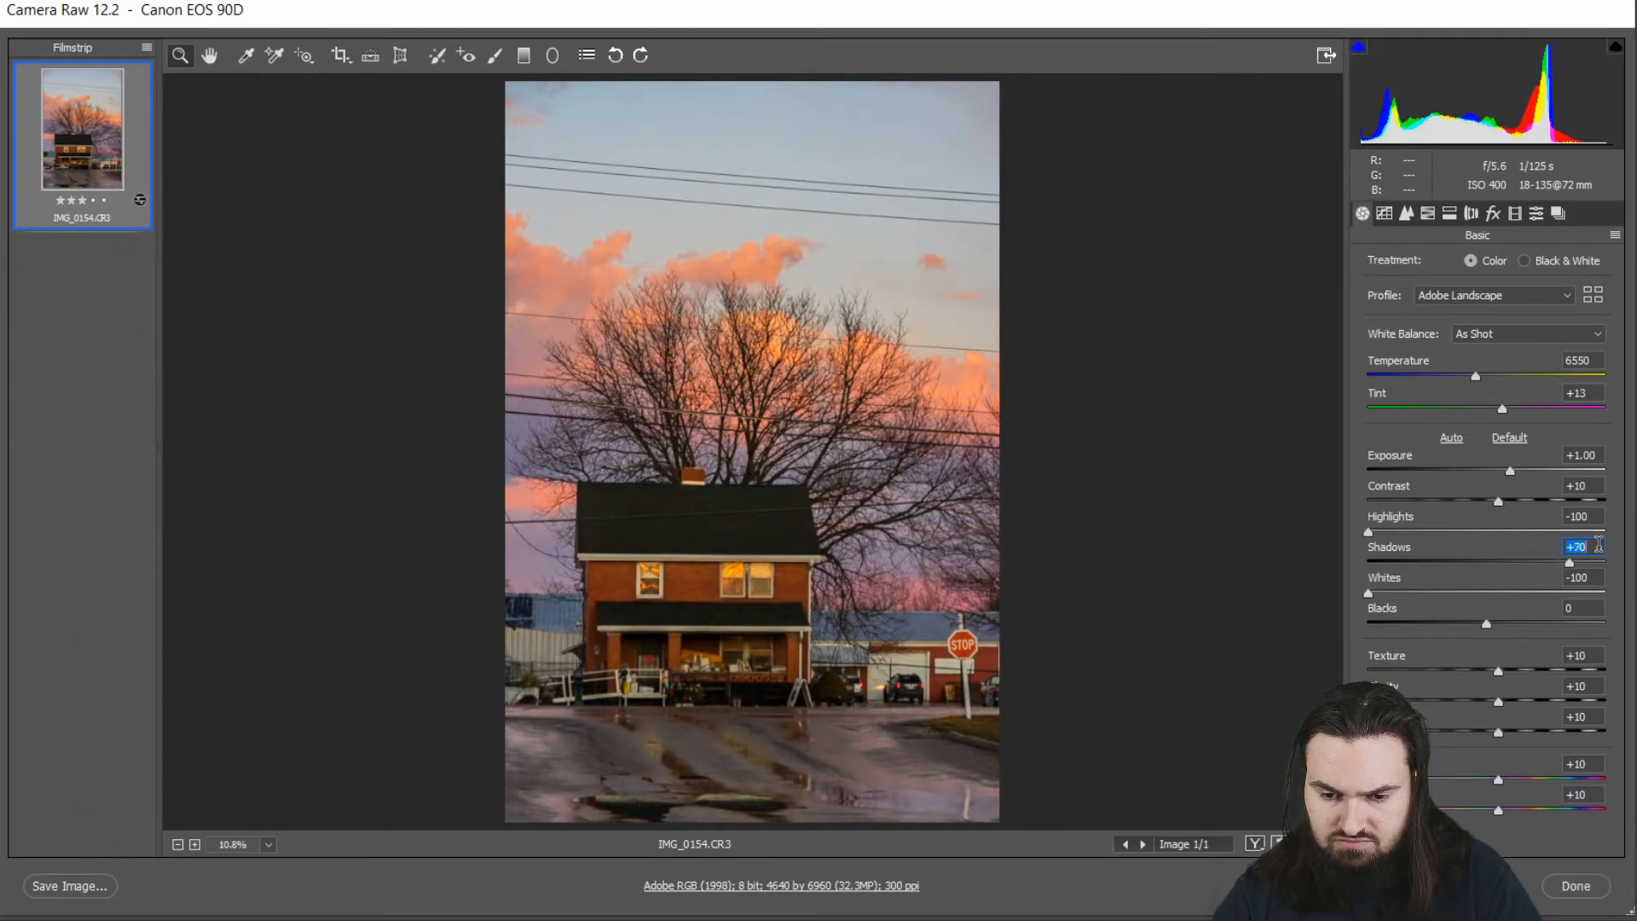
pyautogui.hotkey('shift', 'Up')
pyautogui.hotkey('shift', 'Up')
pyautogui.hotkey('shift', 'Up')
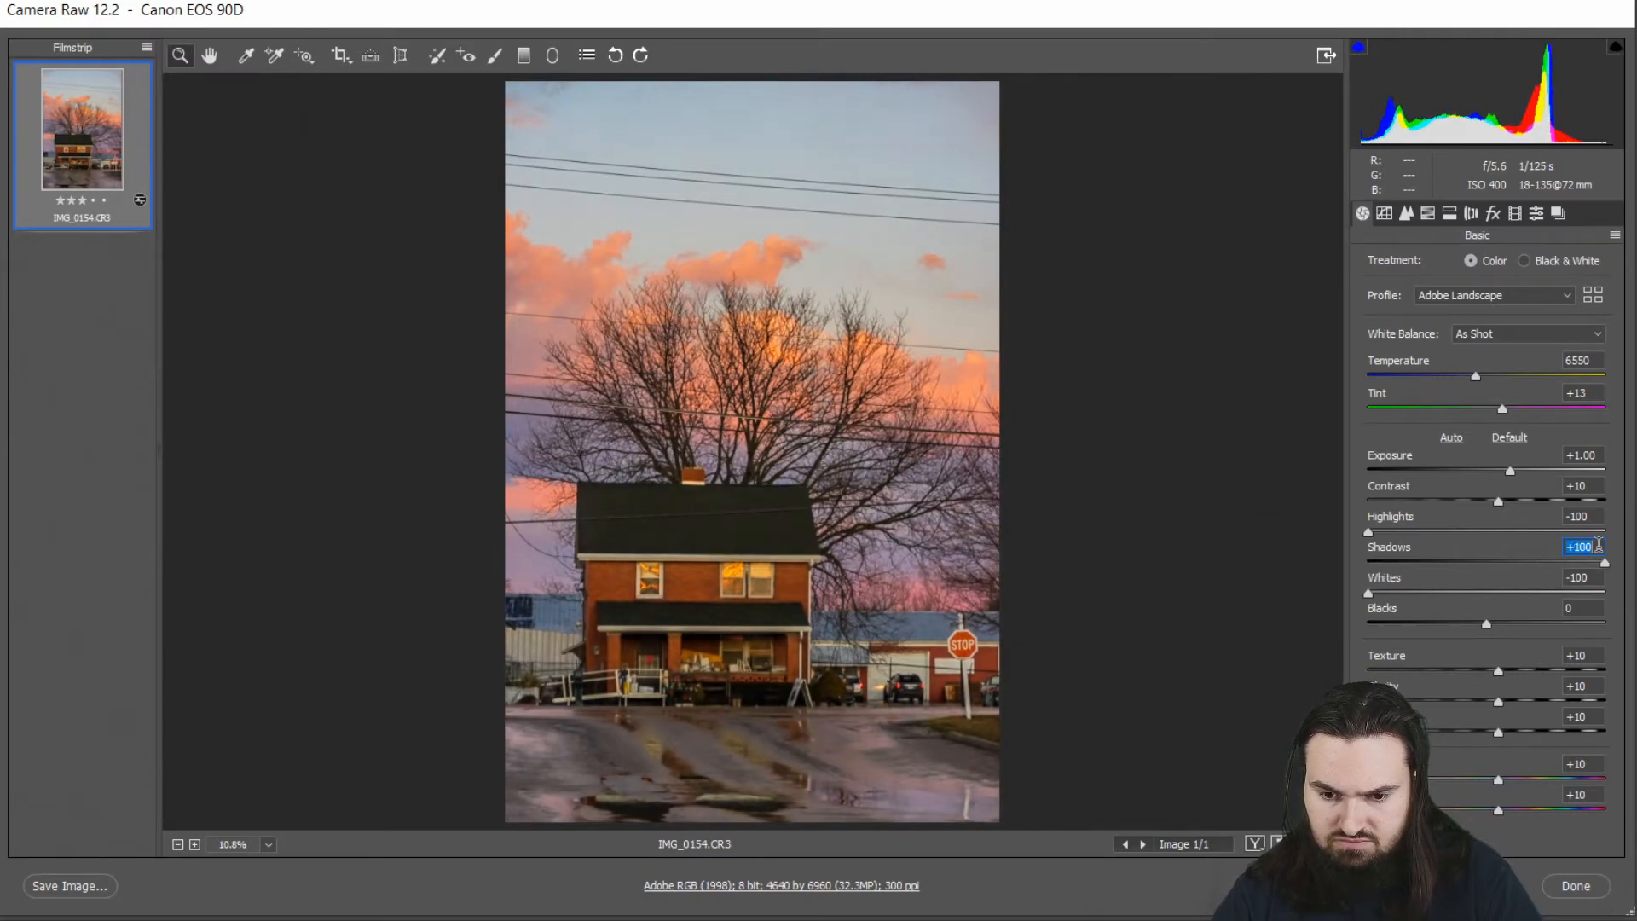
# Step: Set the Shadows back to 0 and raise them again in increments of 10
pyautogui.write('0')
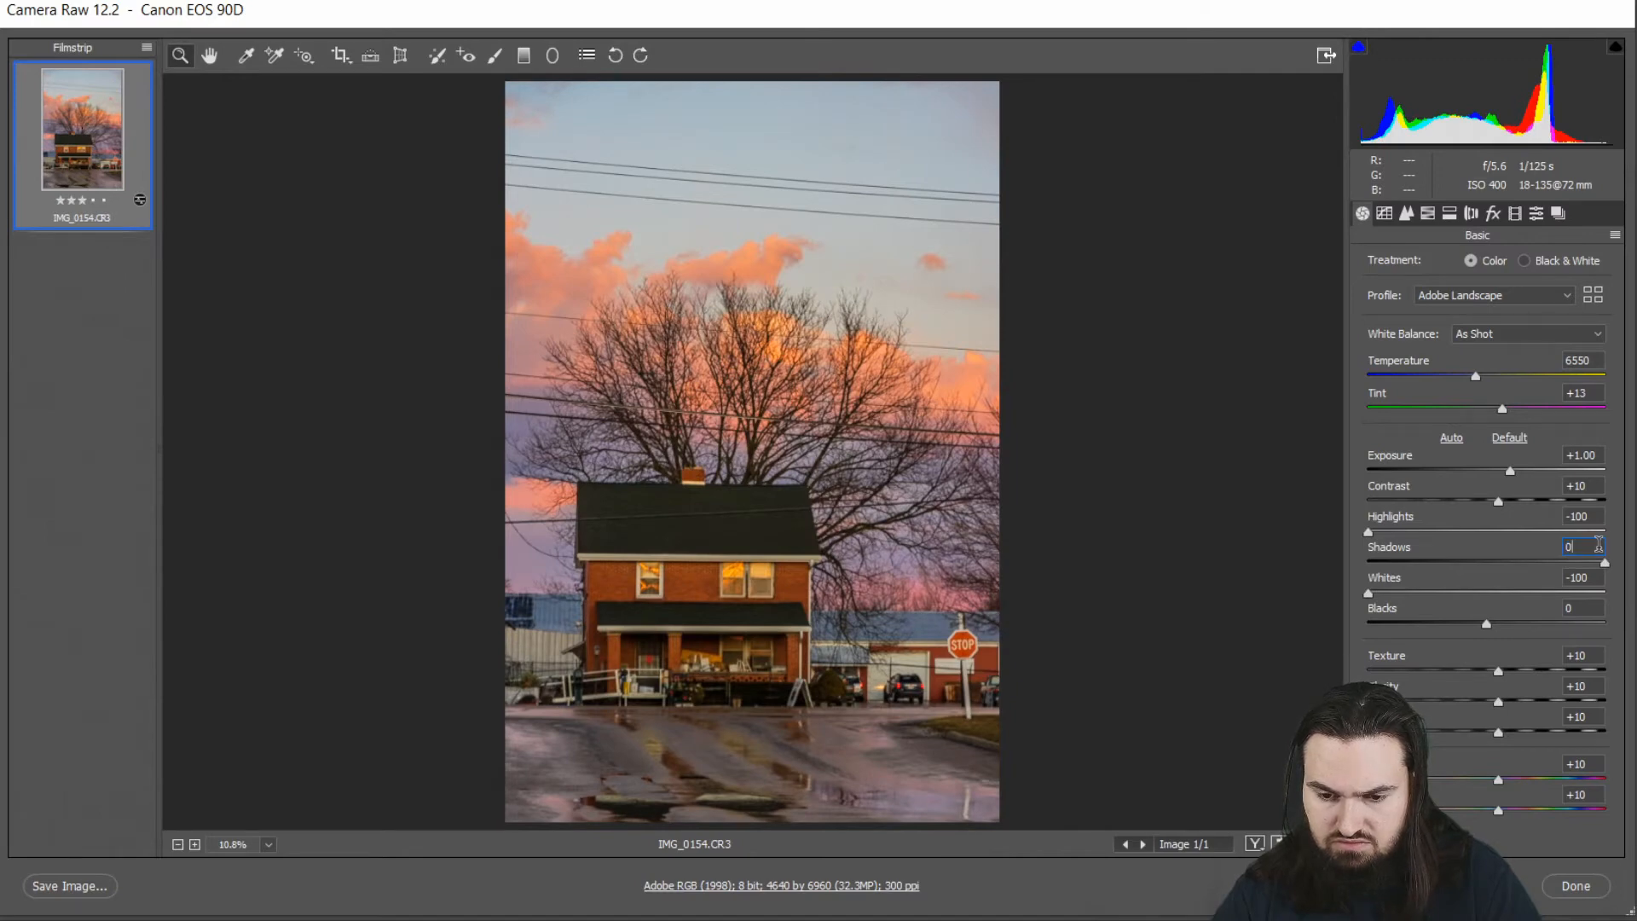
pyautogui.write('50')
pyautogui.press('Return')
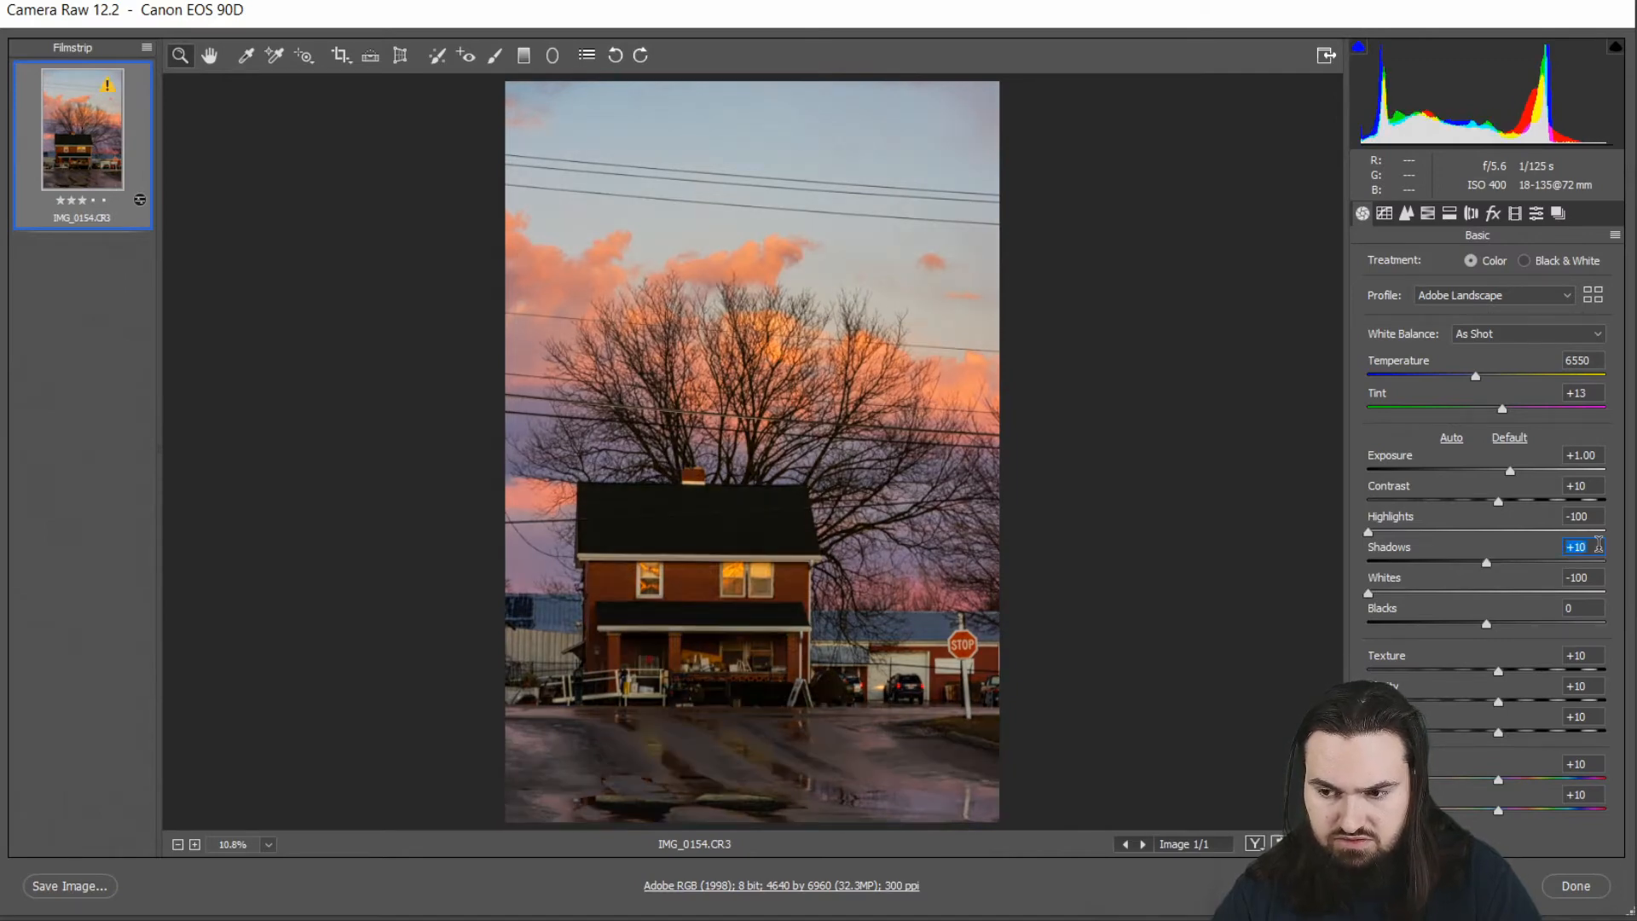
pyautogui.hotkey('shift', 'Up')
pyautogui.hotkey('shift', 'Up')
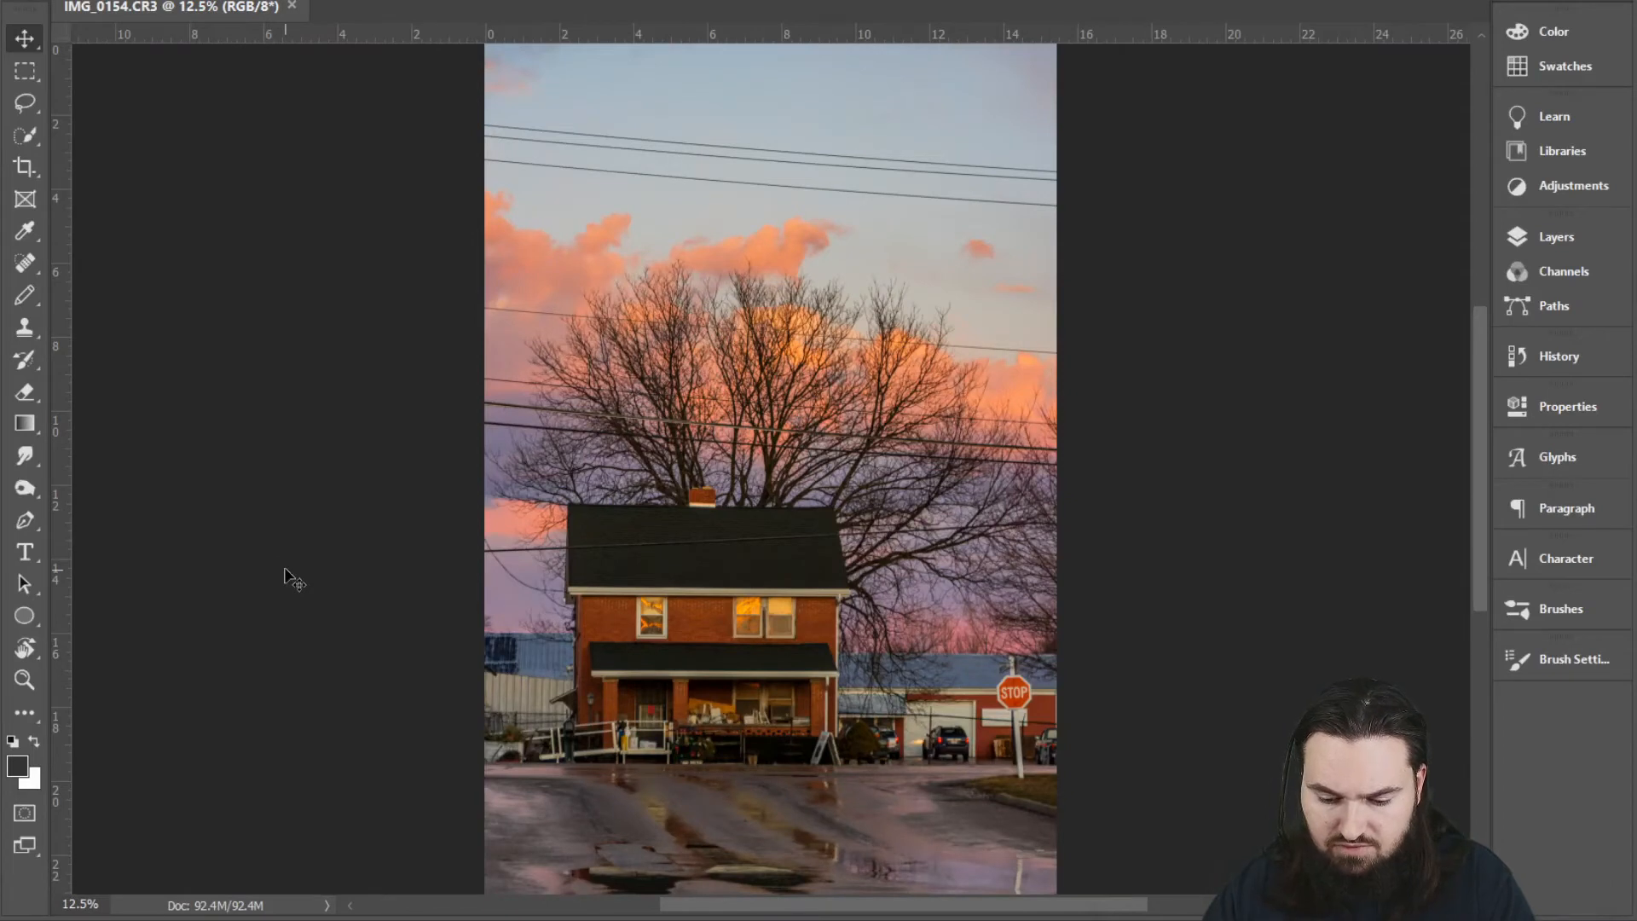
# Step: Save the opened photo as a Photoshop file named IMG_0154 edits
pyautogui.hotkey('ctrl', '0')
pyautogui.hotkey('ctrl', '-')
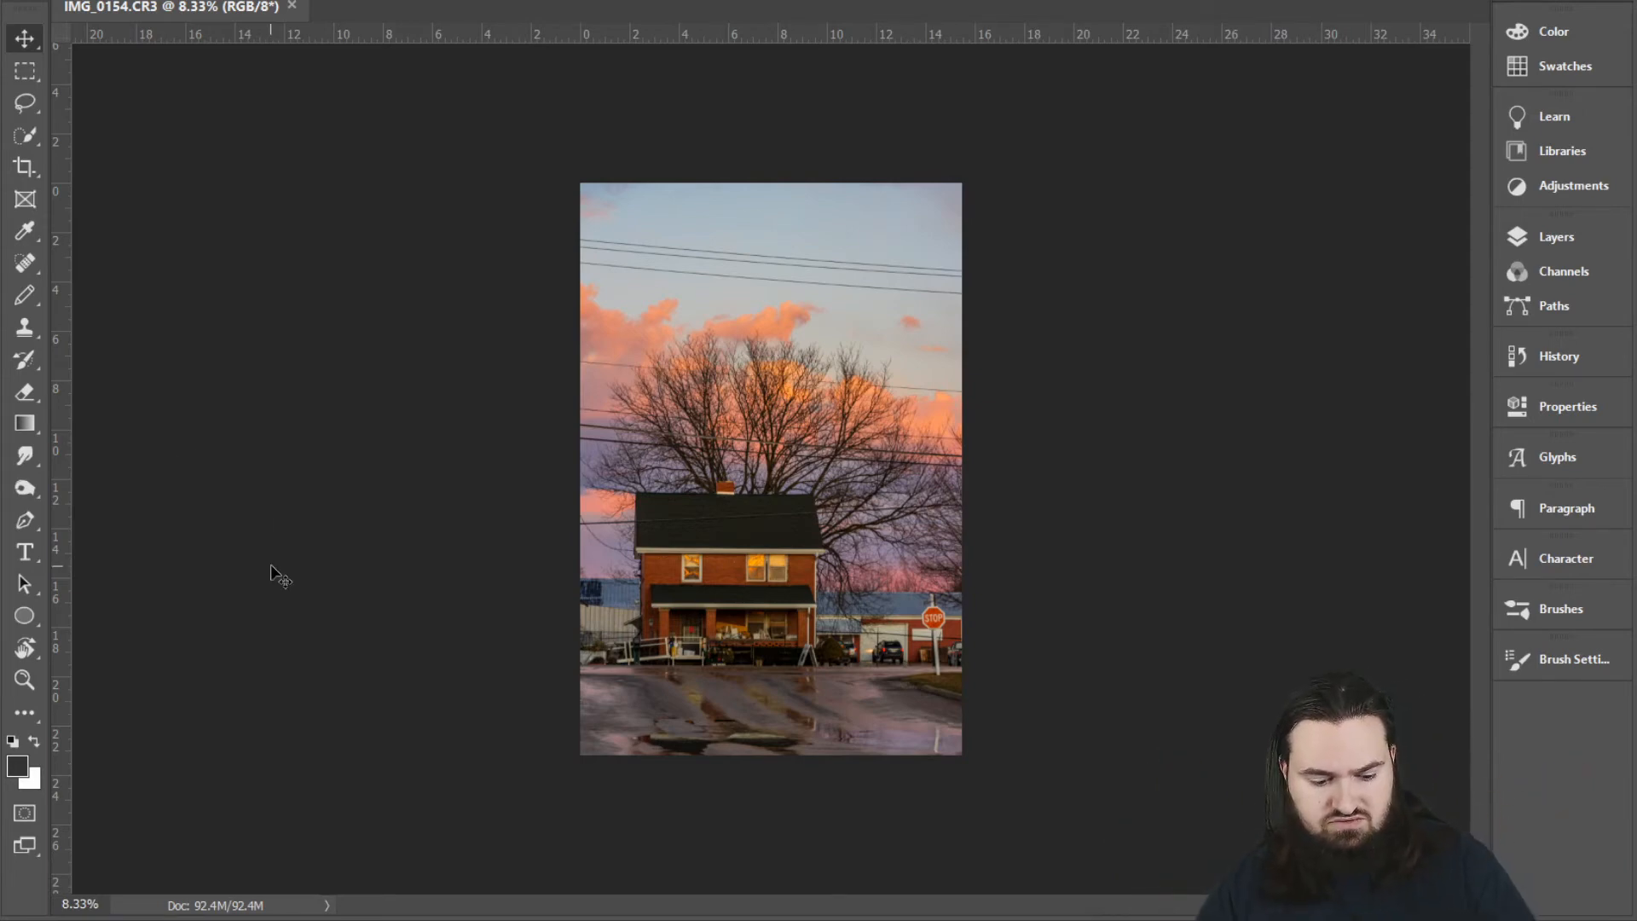
pyautogui.hotkey('ctrl', 'shift', 's')
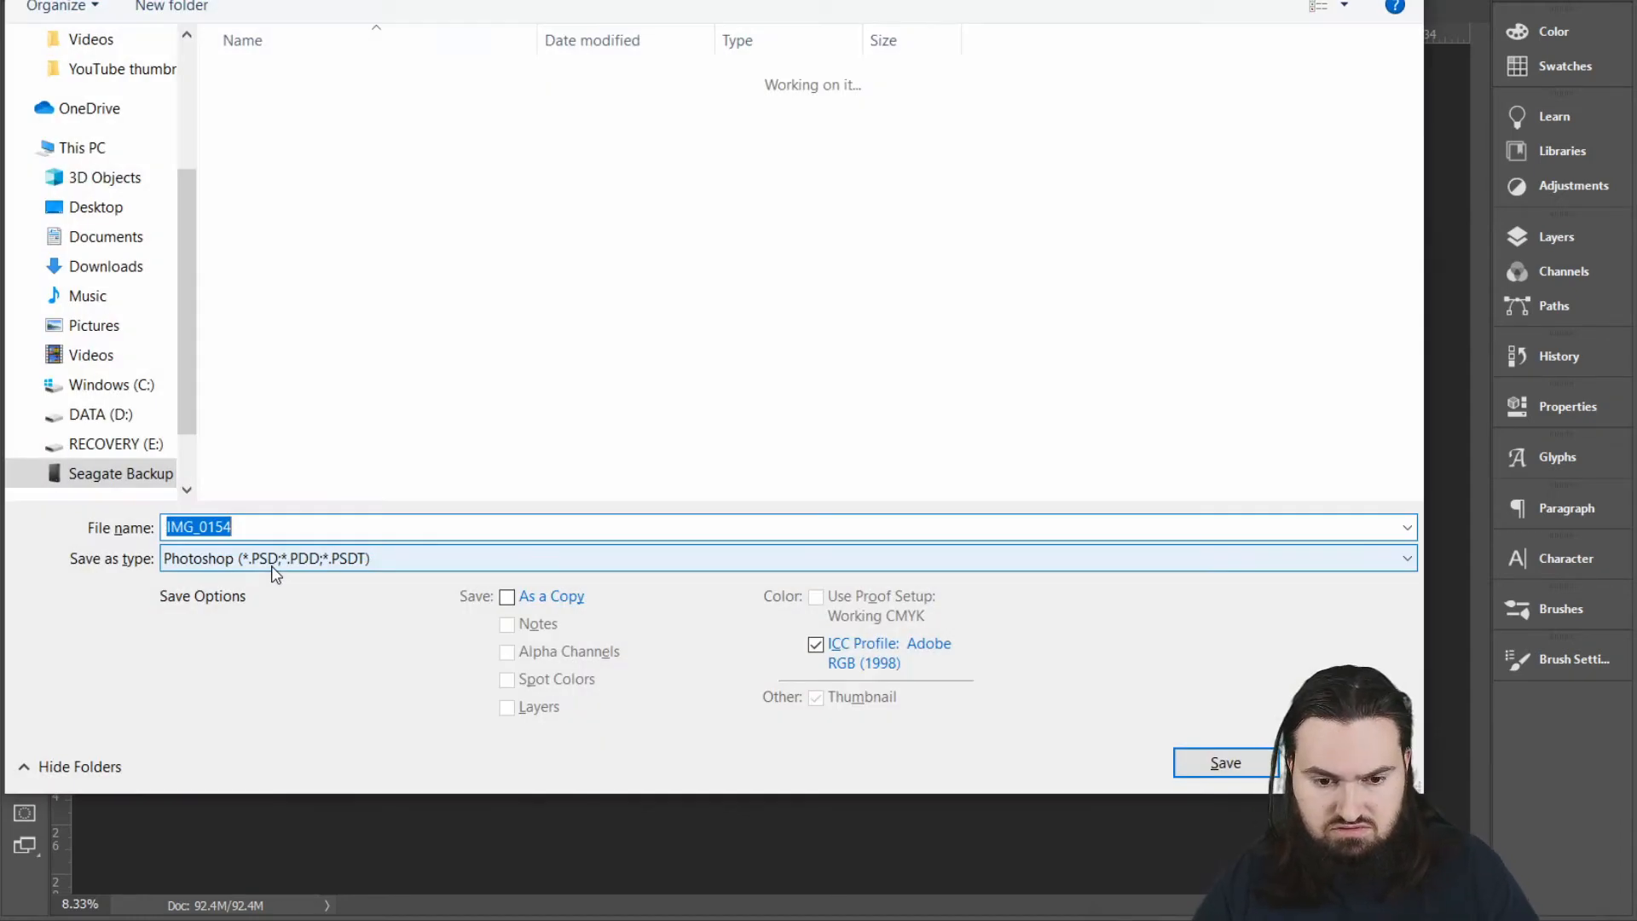
pyautogui.write('e')
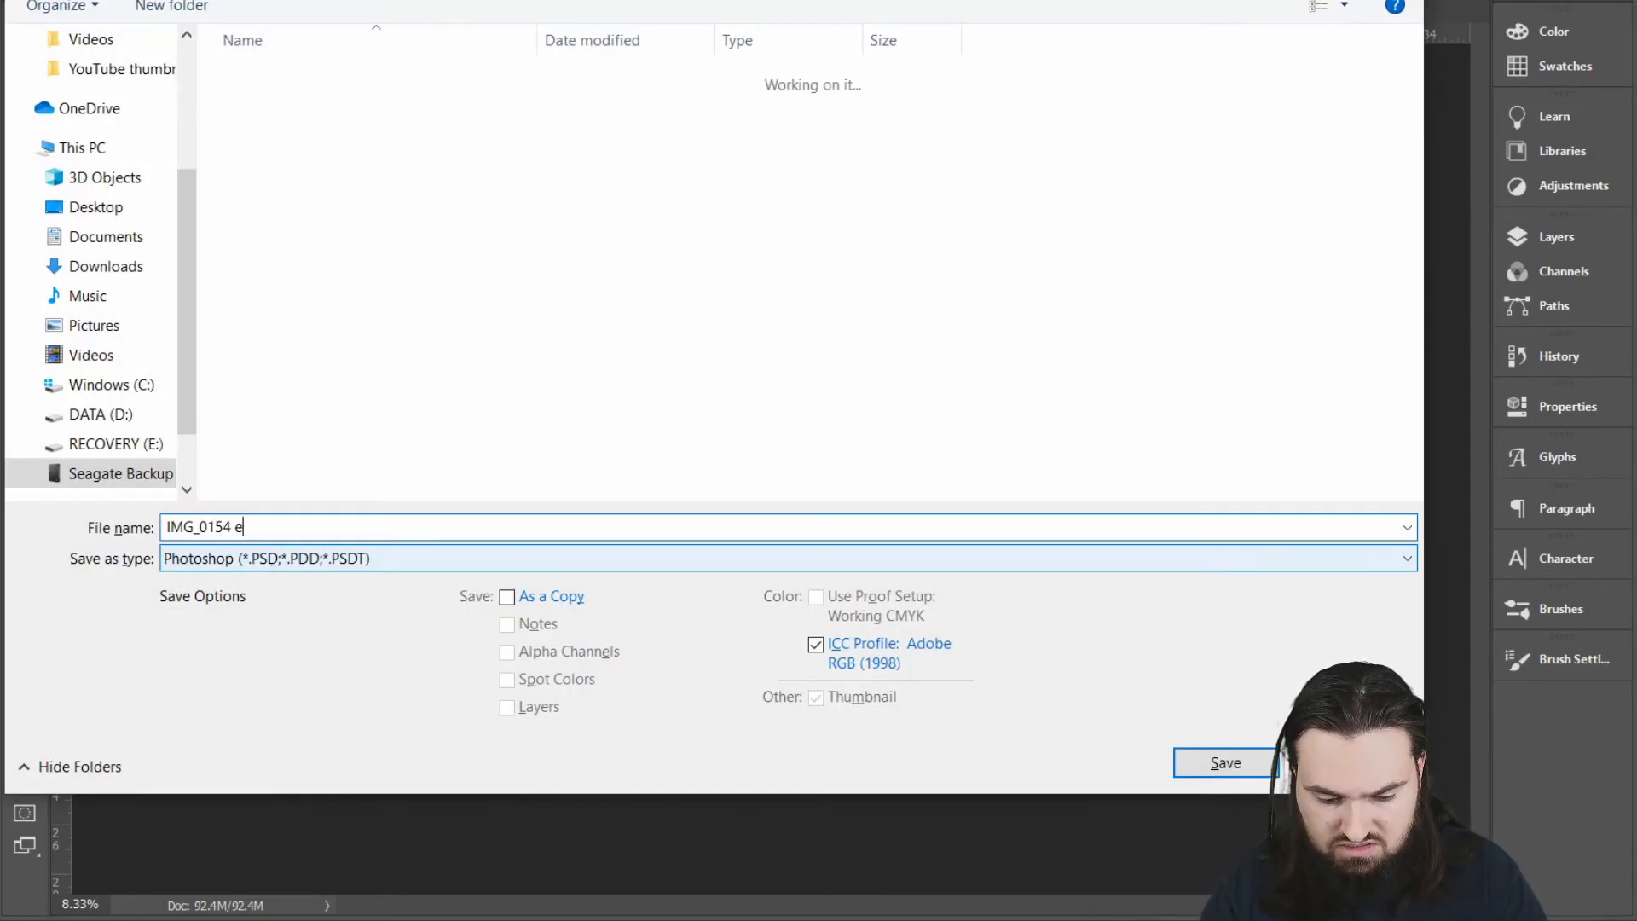
pyautogui.write('dits')
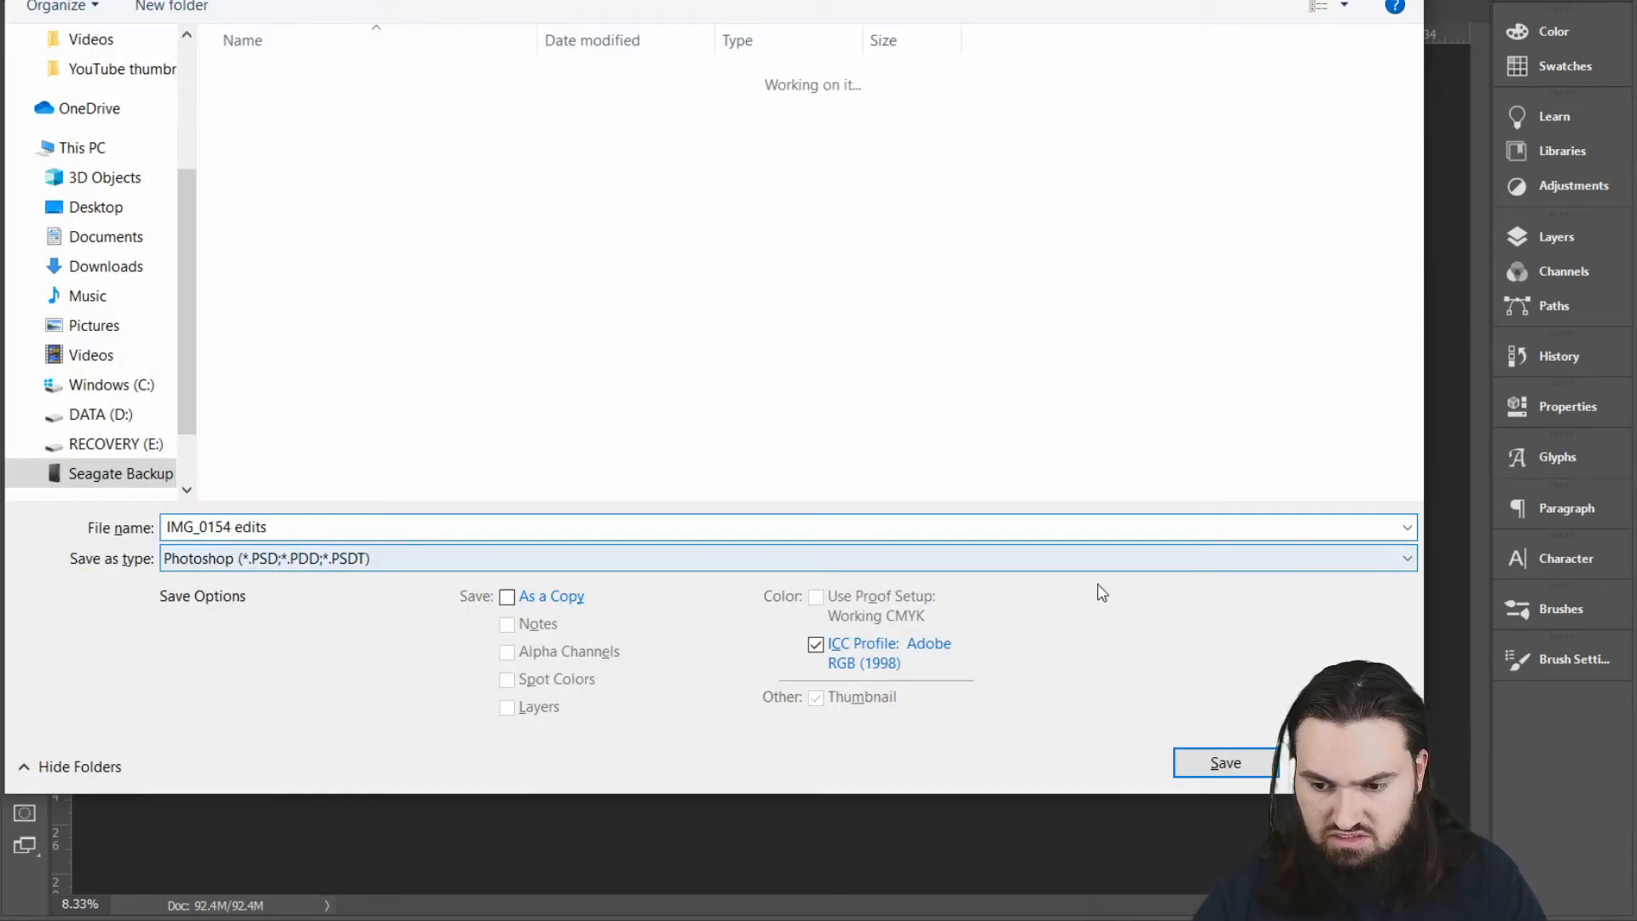
pyautogui.click(1224, 764)
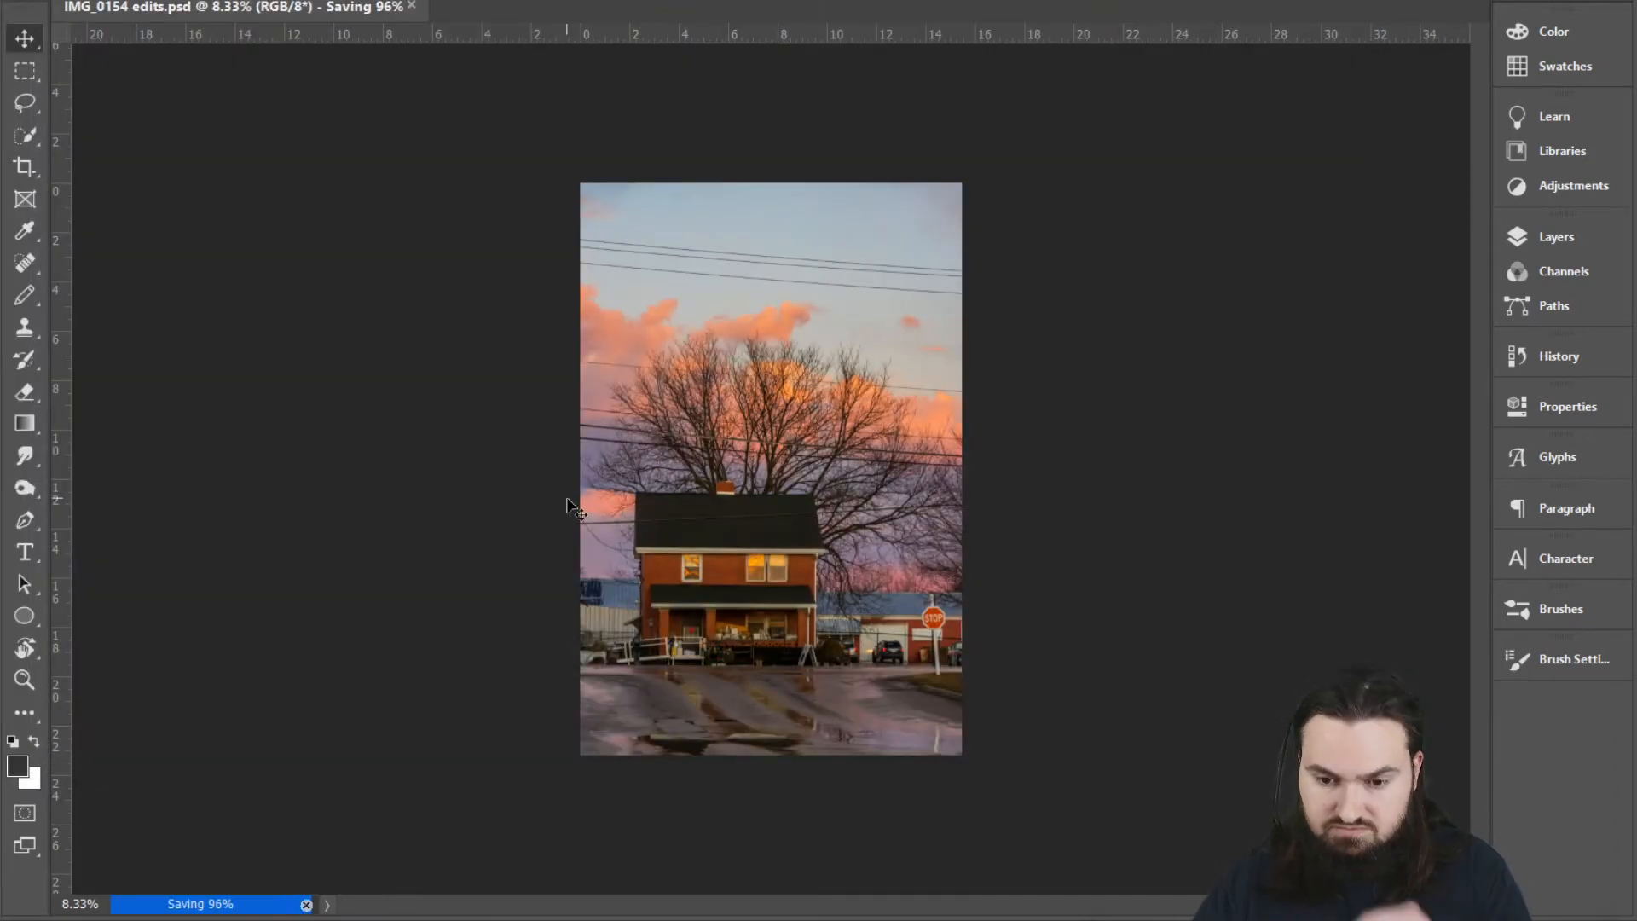
# Step: Activate the Crop tool and set its aspect ratio to 4 : 5 (8 : 10)
pyautogui.click(20, 170)
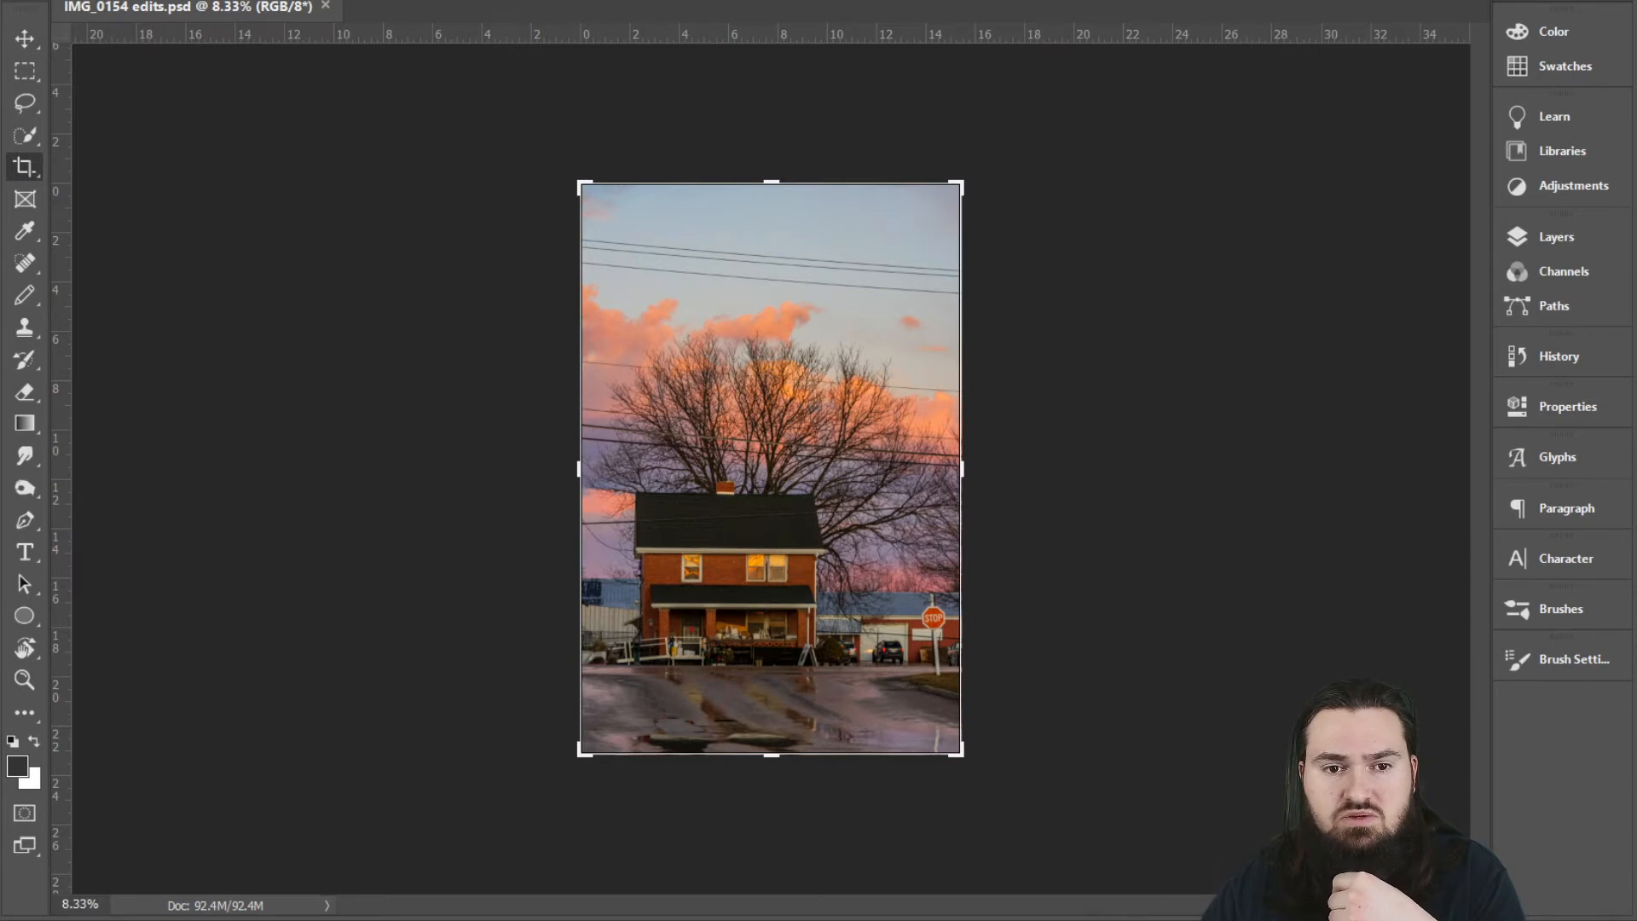
pyautogui.click(226, 0)
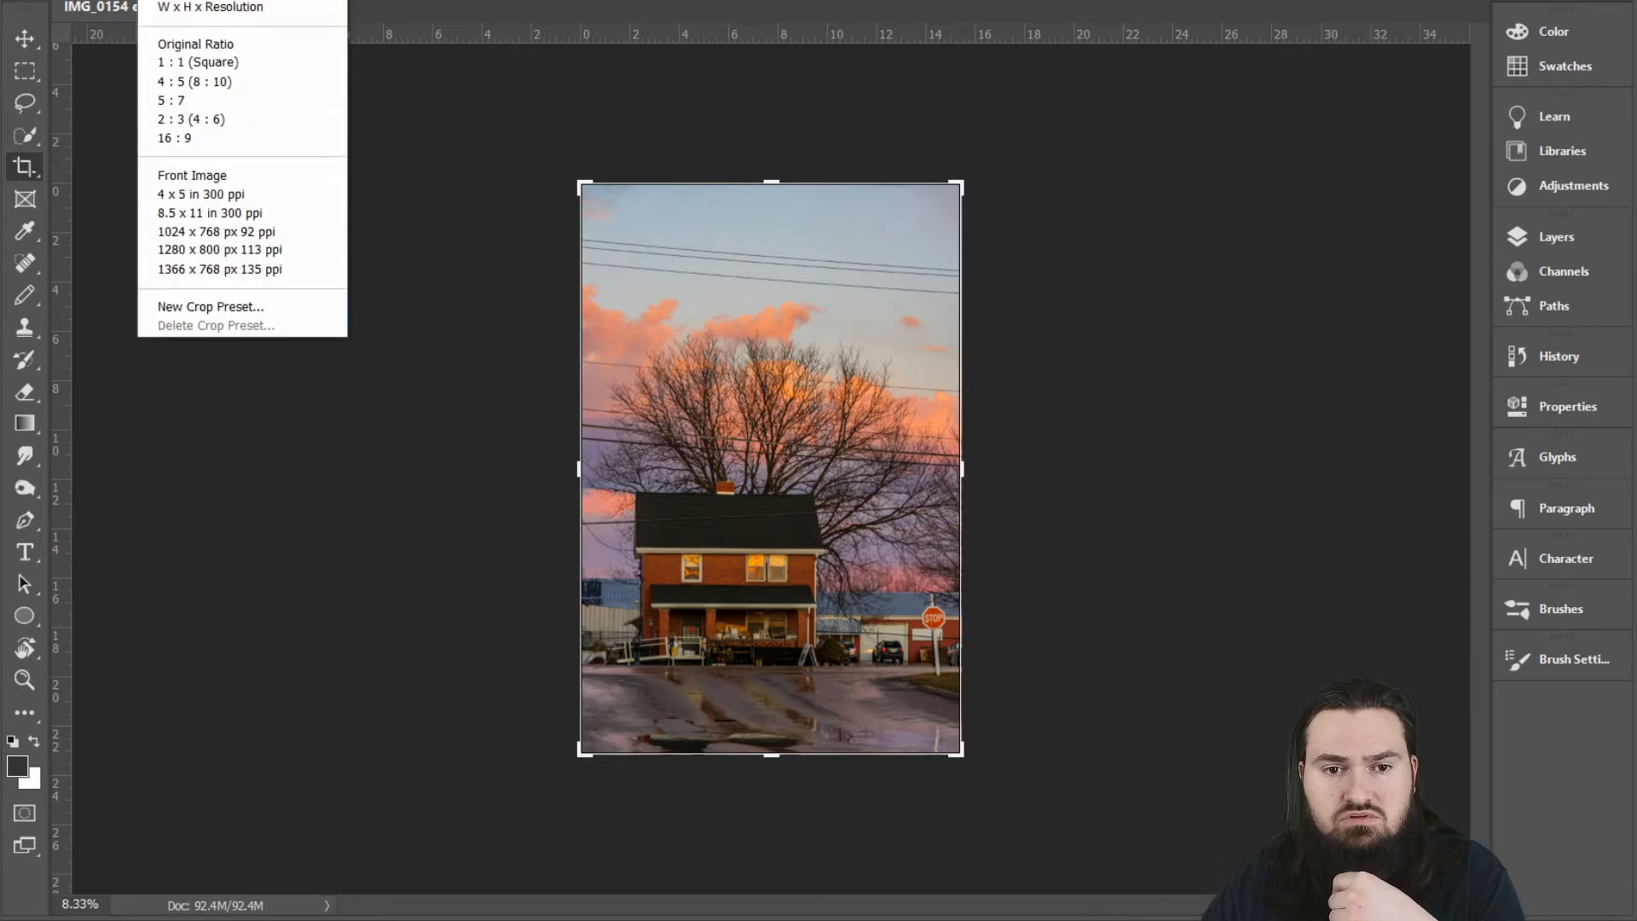
pyautogui.click(217, 83)
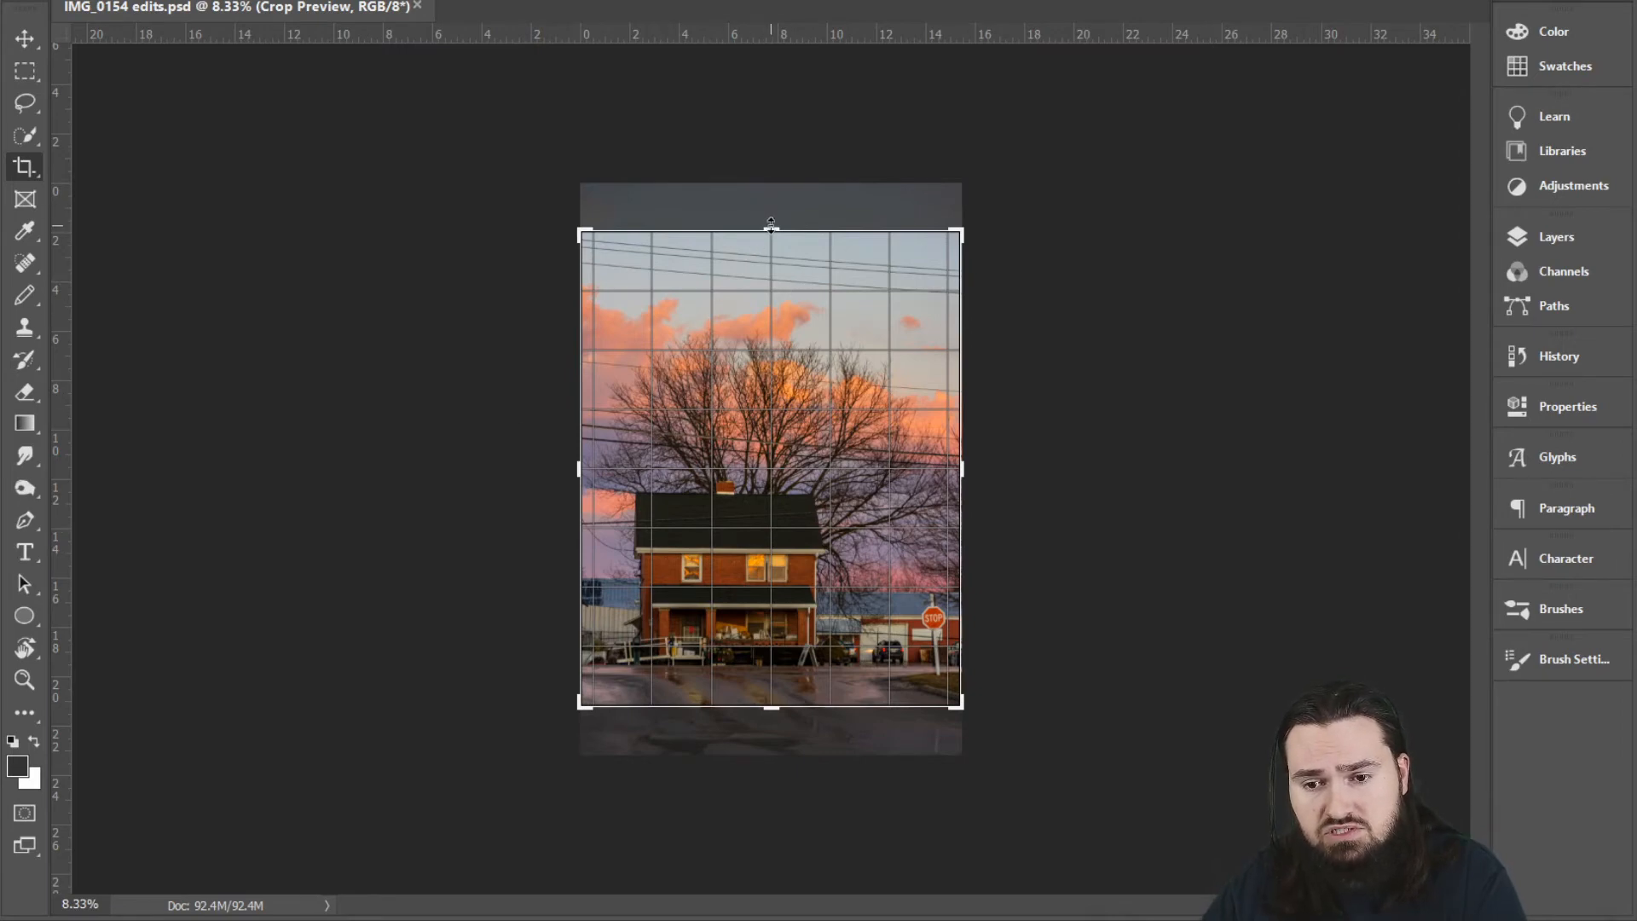
# Step: Try a 4:5 crop extended to the photo's full height with blank margins on both sides, and undo the crop
pyautogui.moveTo(771, 223); pyautogui.dragTo(763, 209)
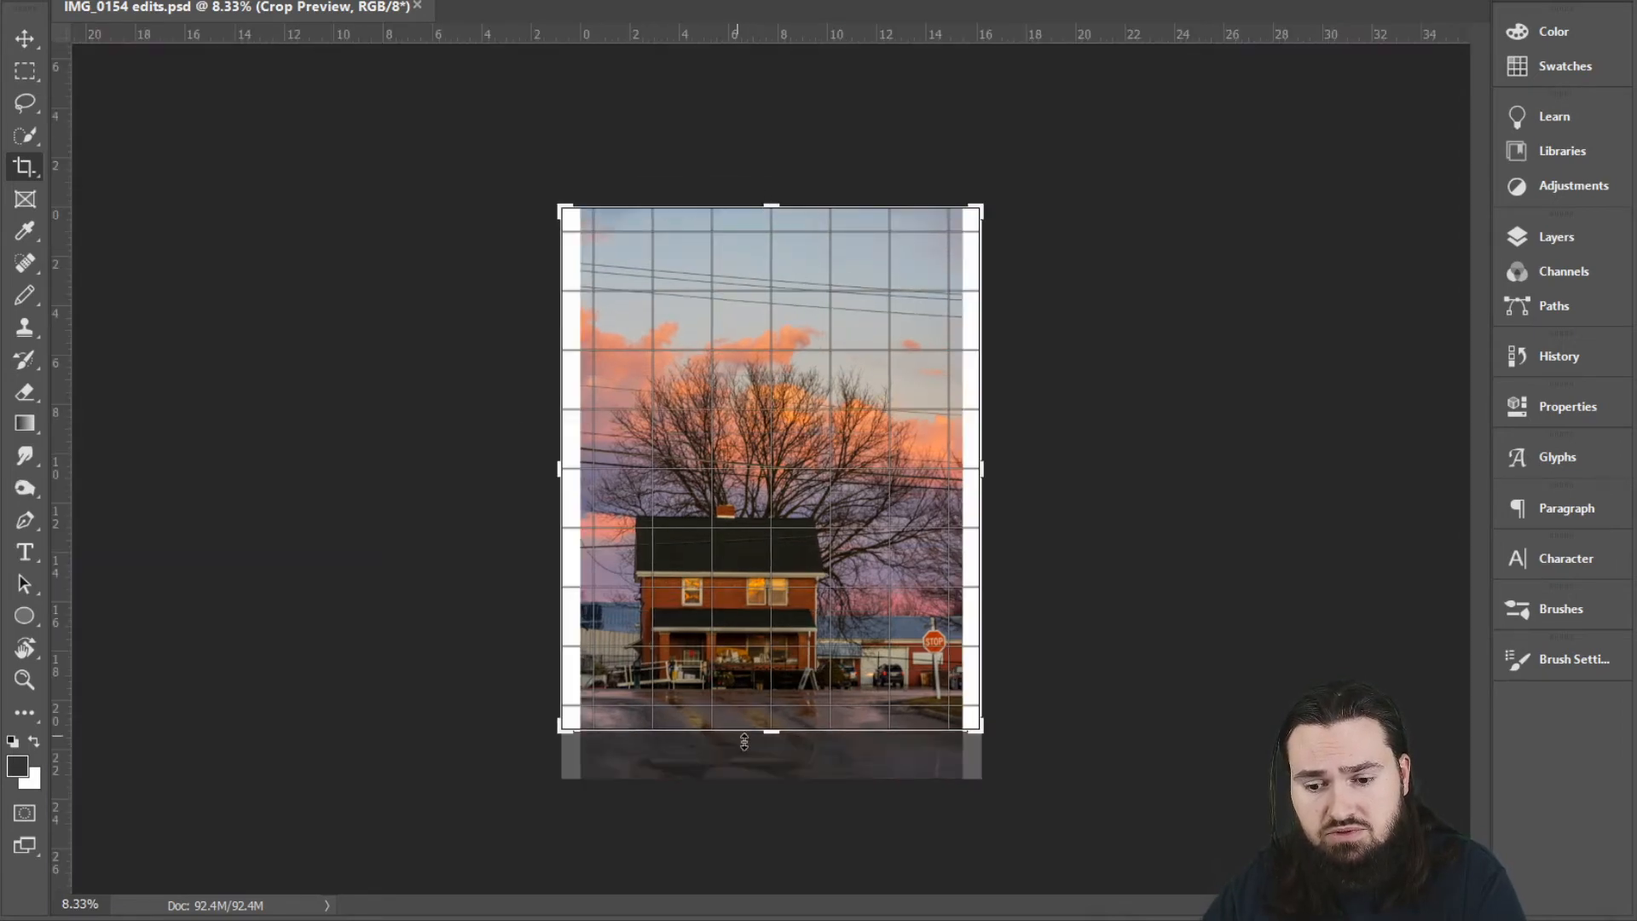
pyautogui.moveTo(769, 731); pyautogui.dragTo(775, 752)
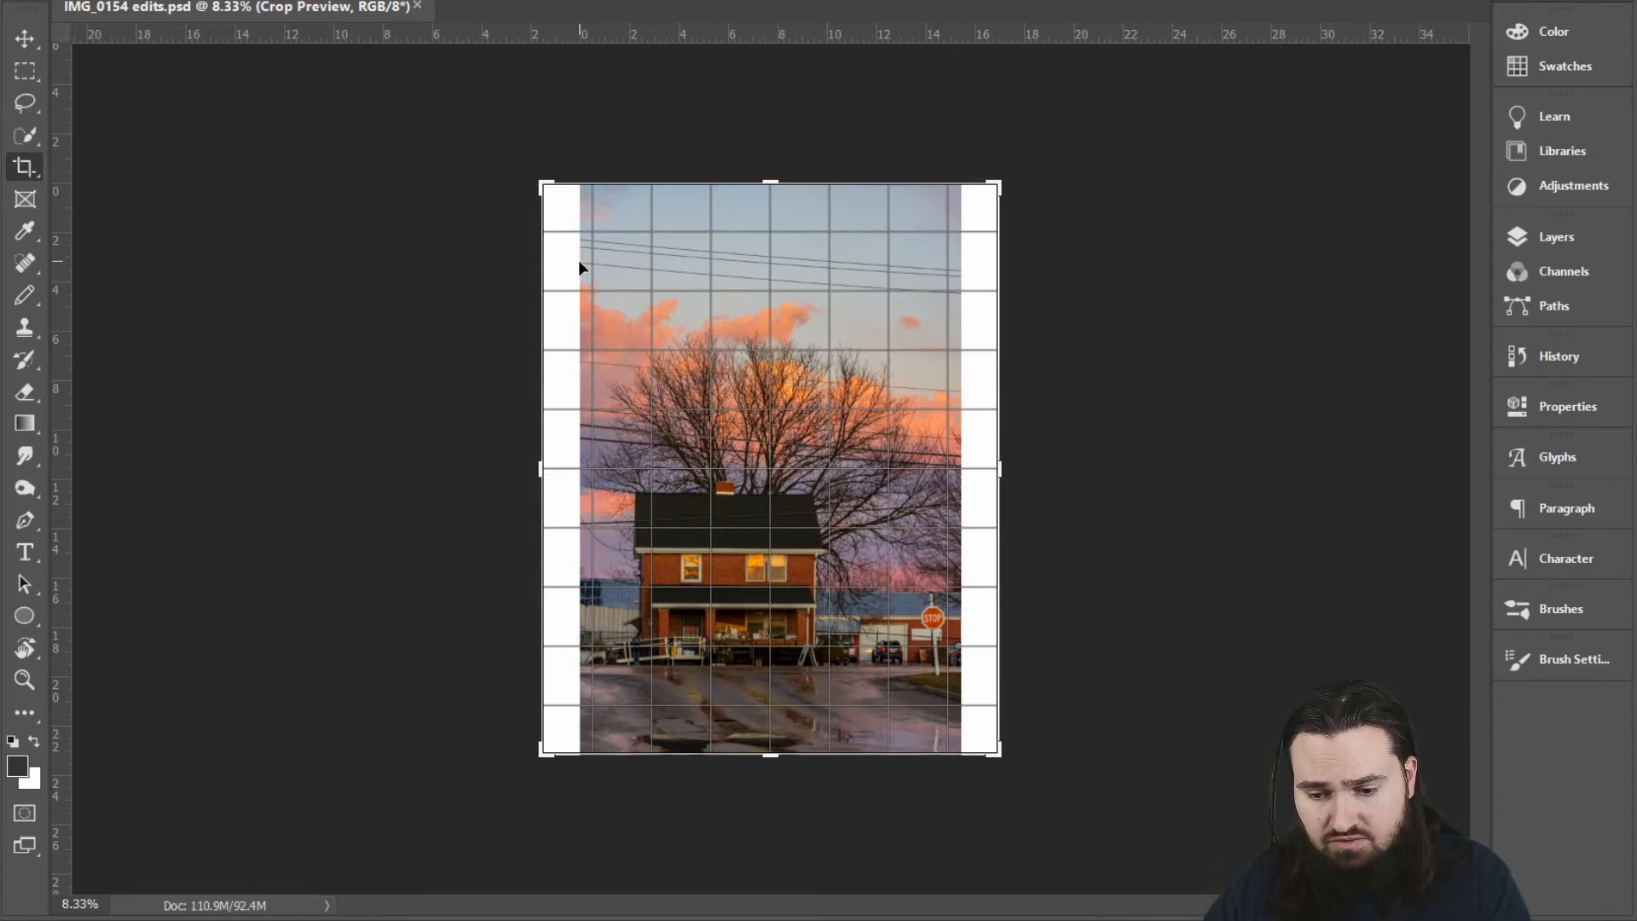
pyautogui.press('Return')
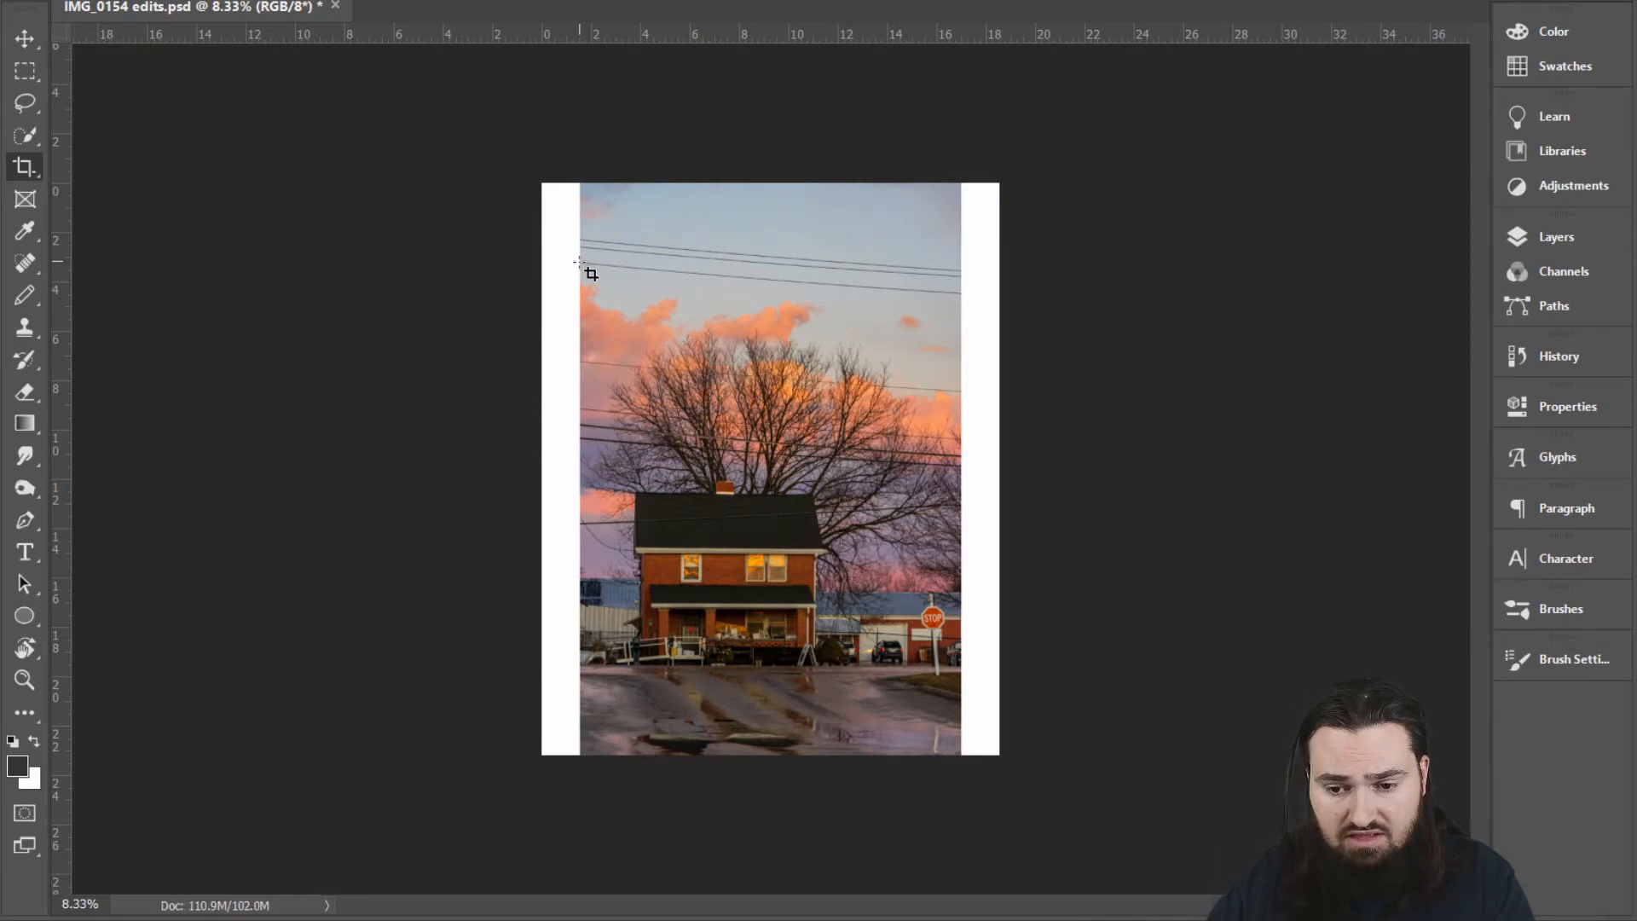
pyautogui.hotkey('ctrl', 'z')
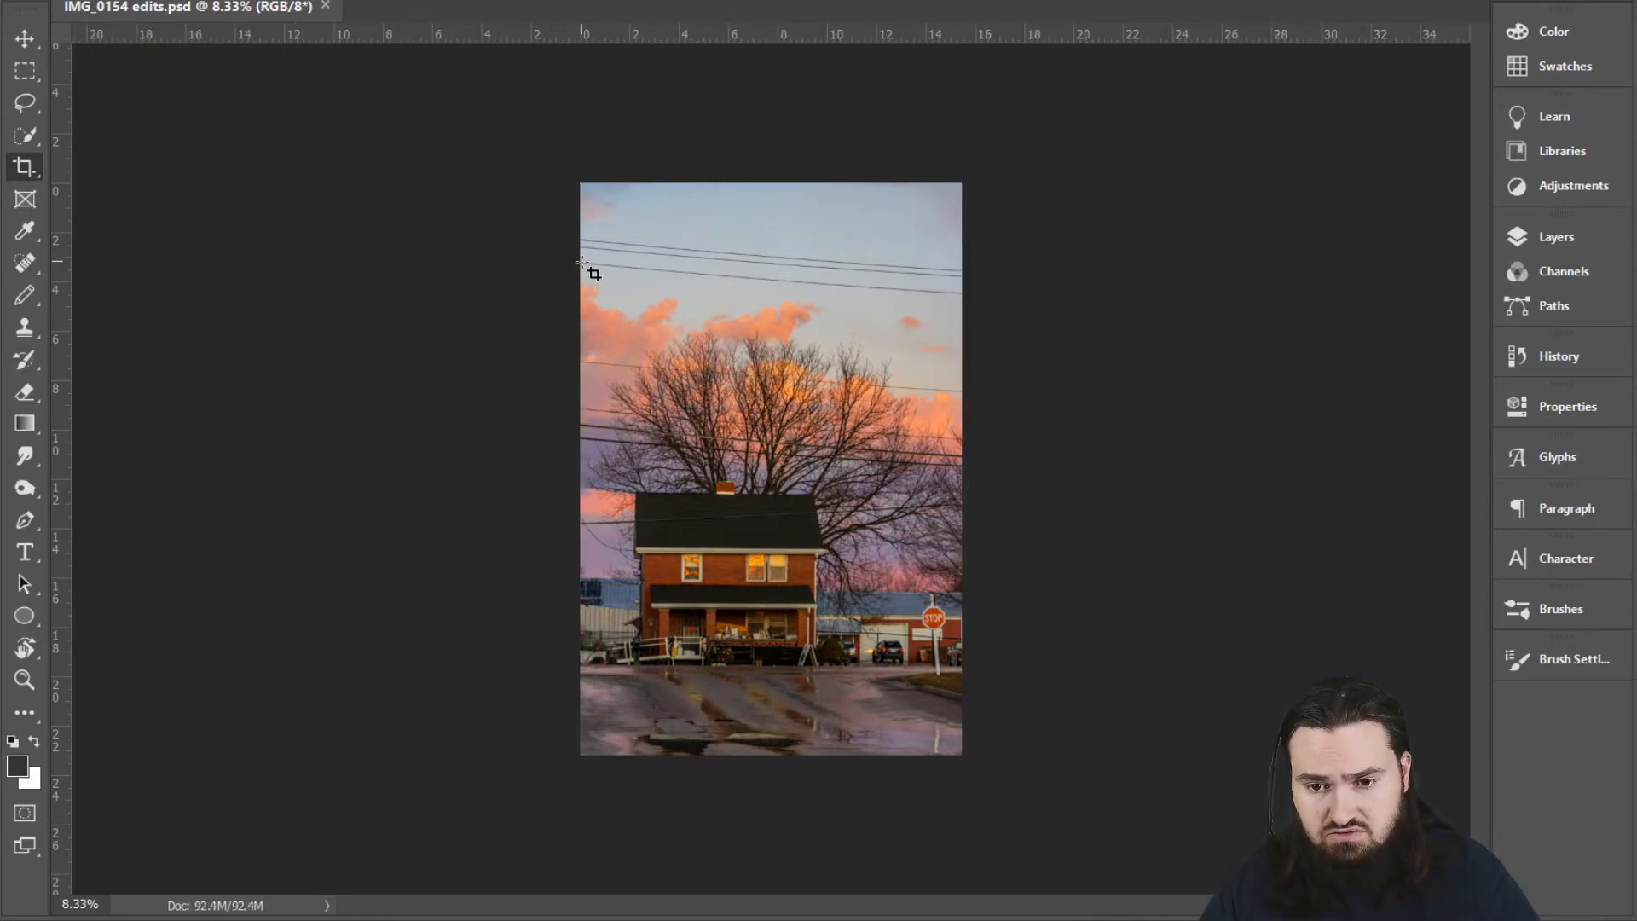
# Step: Try a full-width 4:5 crop with the photo nudged slightly upward inside the frame, and undo the crop
pyautogui.click(722, 303)
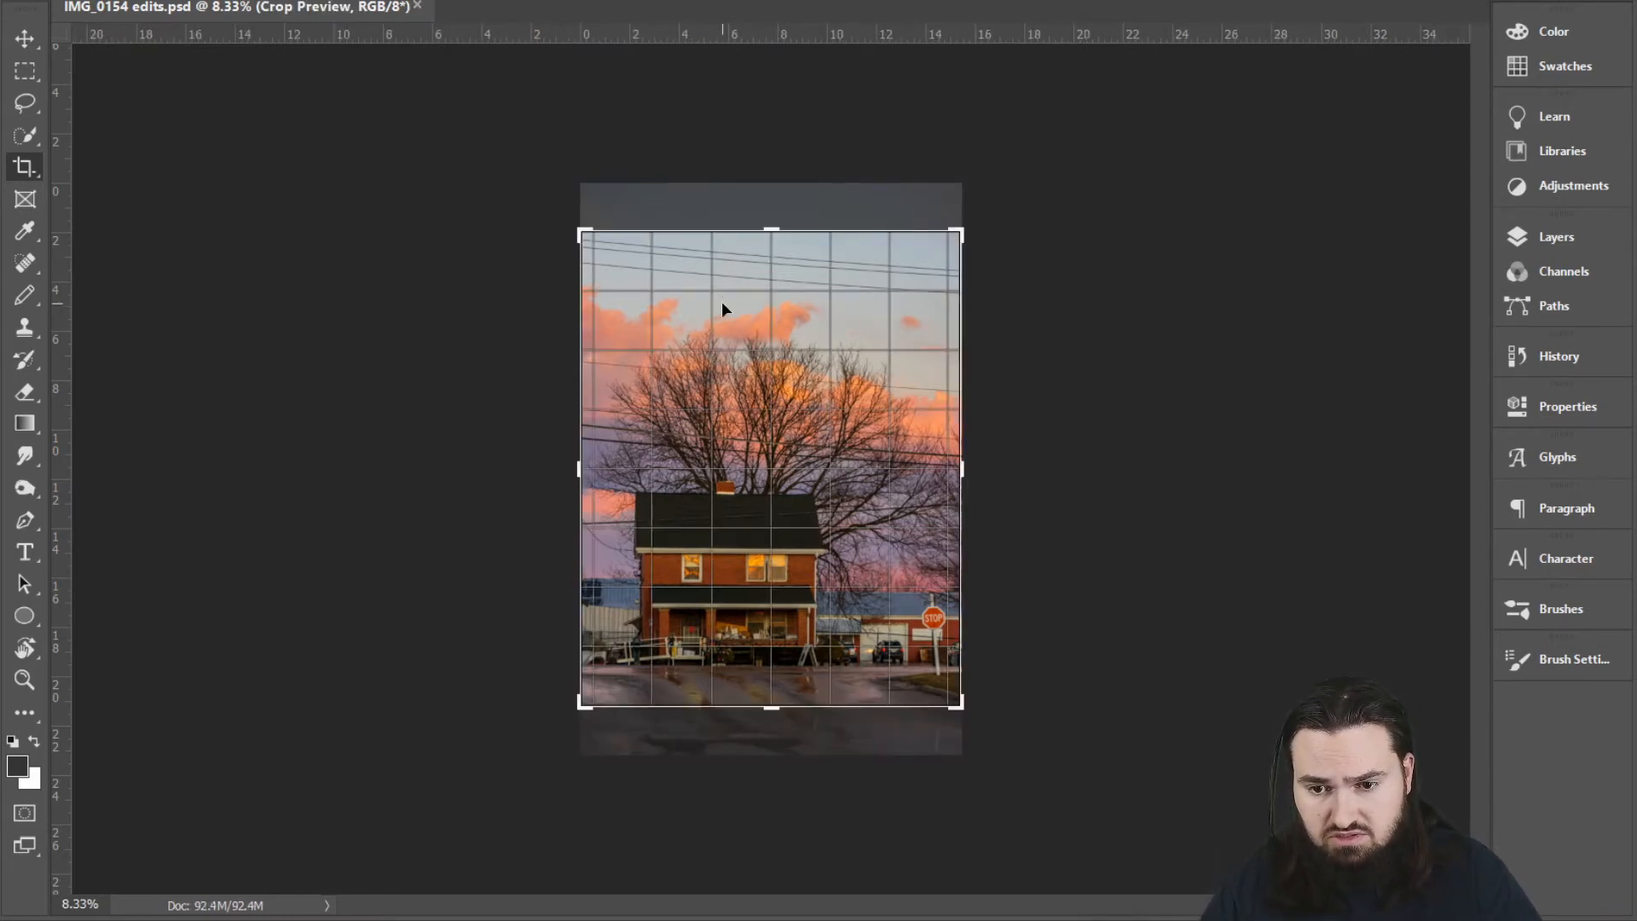
pyautogui.press('Up')
pyautogui.press('Up')
pyautogui.press('Up')
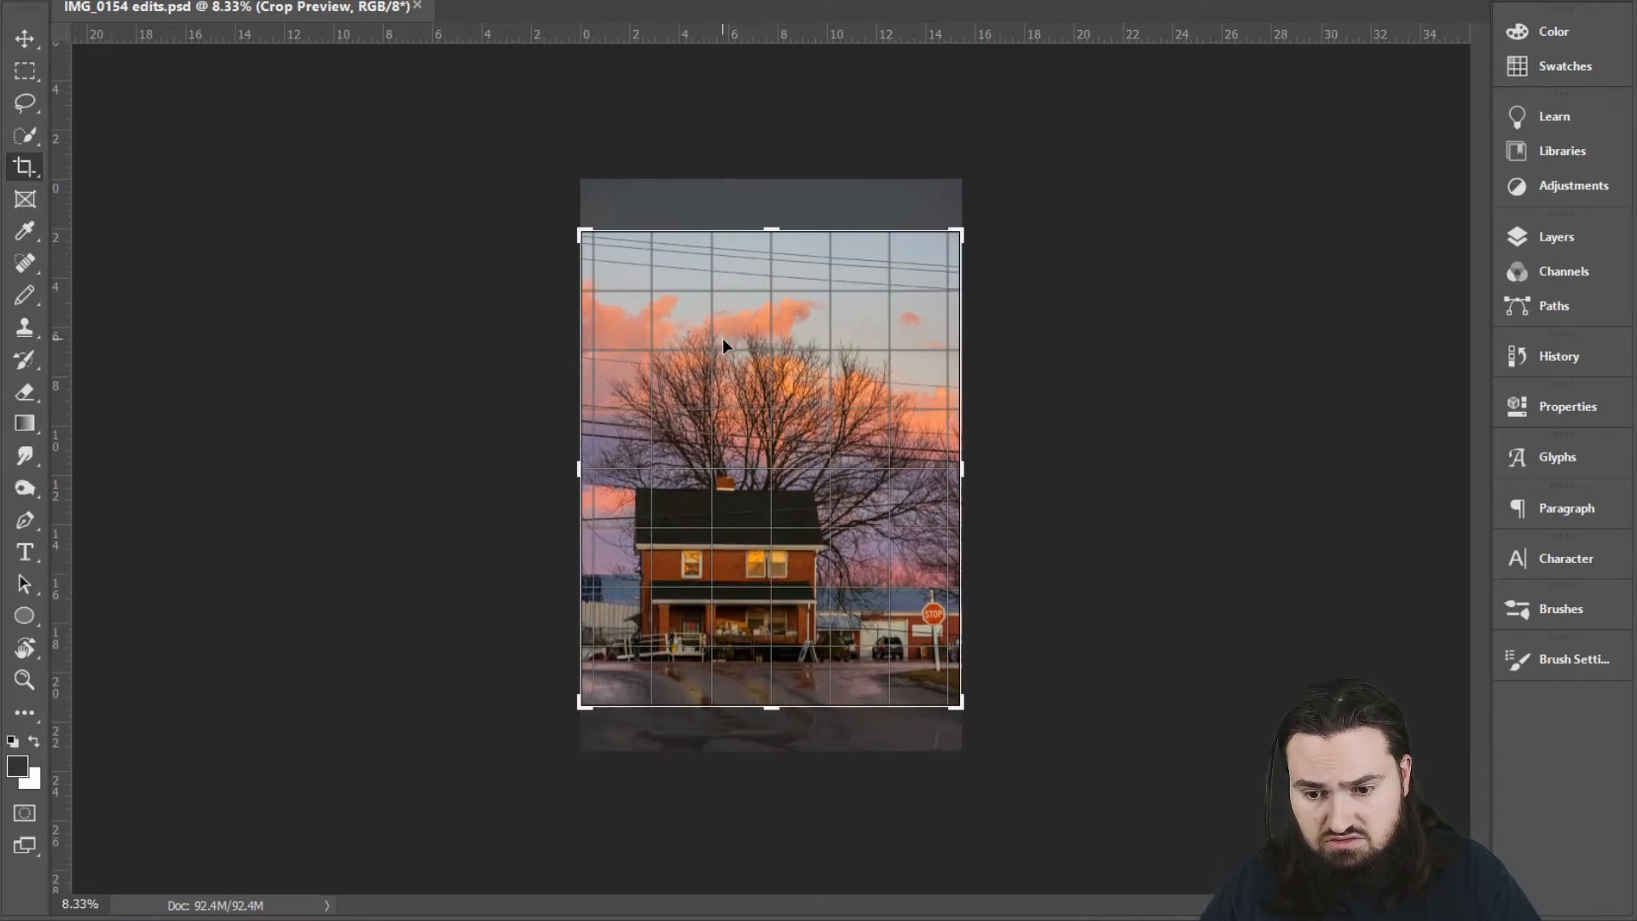
pyautogui.press('Return')
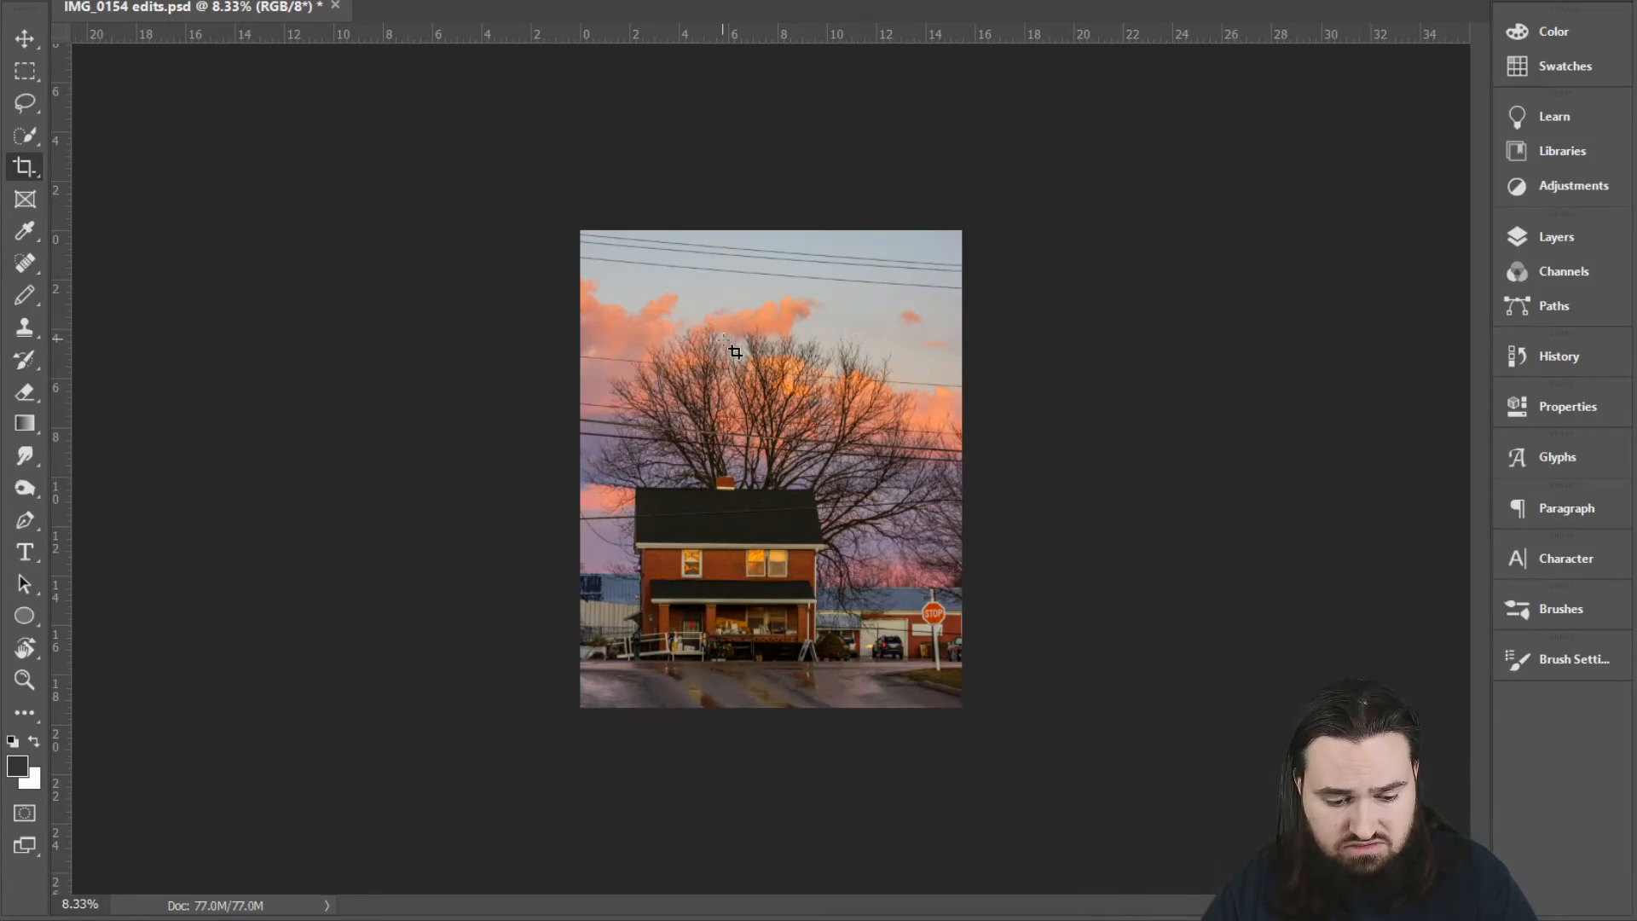
pyautogui.hotkey('ctrl', 'z')
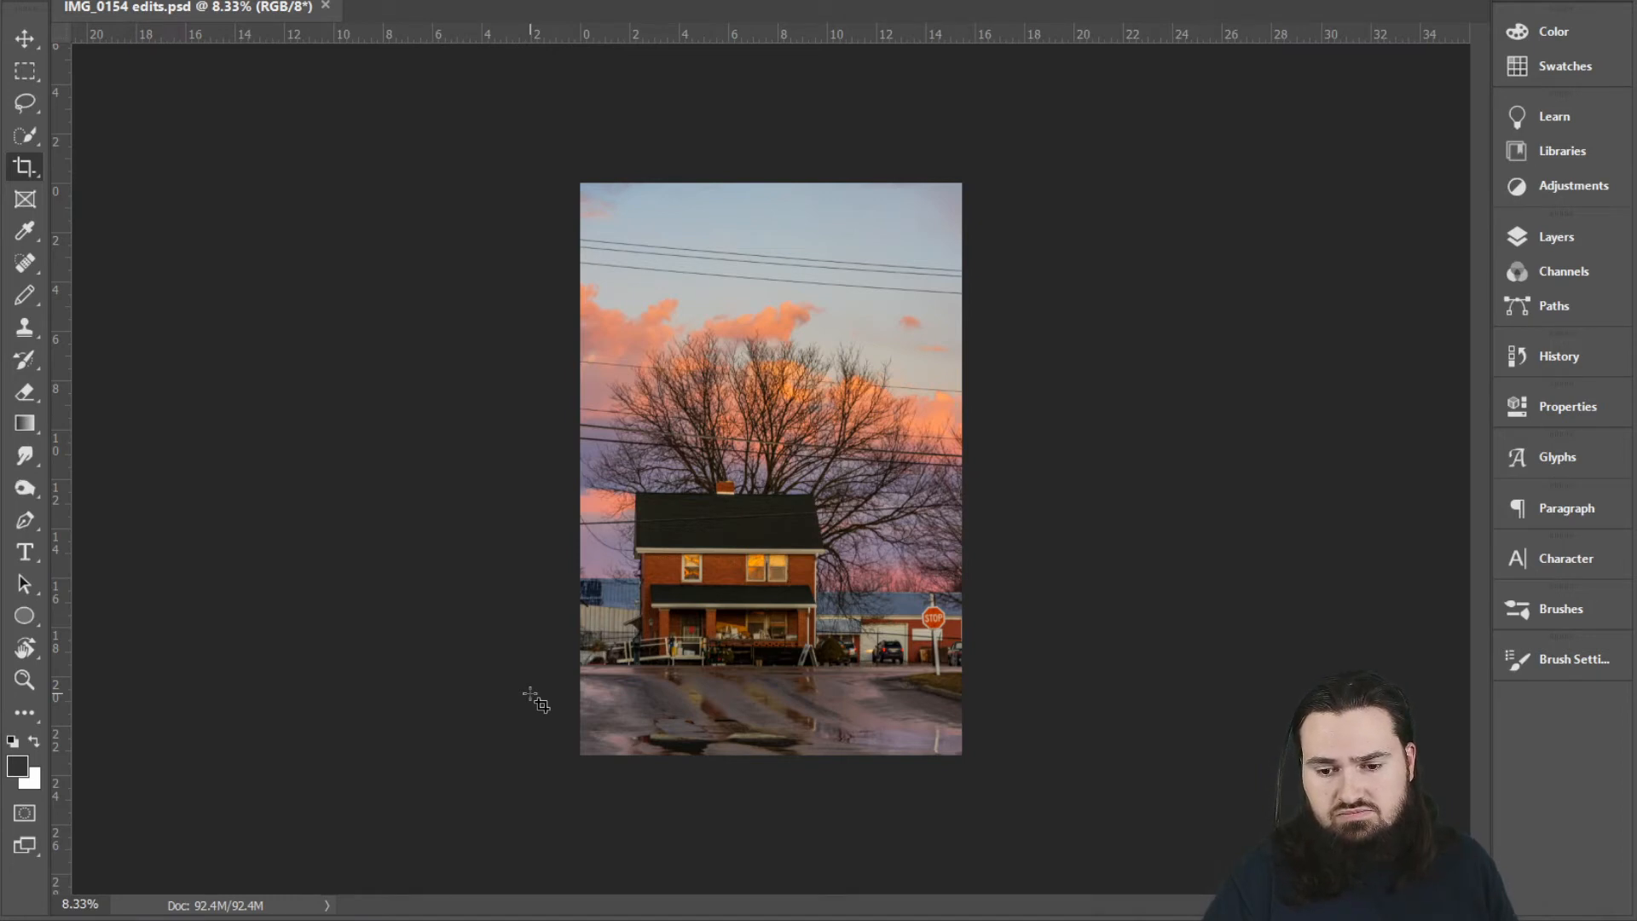
# Step: Crop the photo to the centred full-width 4:5 frame and save it as a Photoshop file named IMG_0154 edits 4x5
pyautogui.click(755, 441)
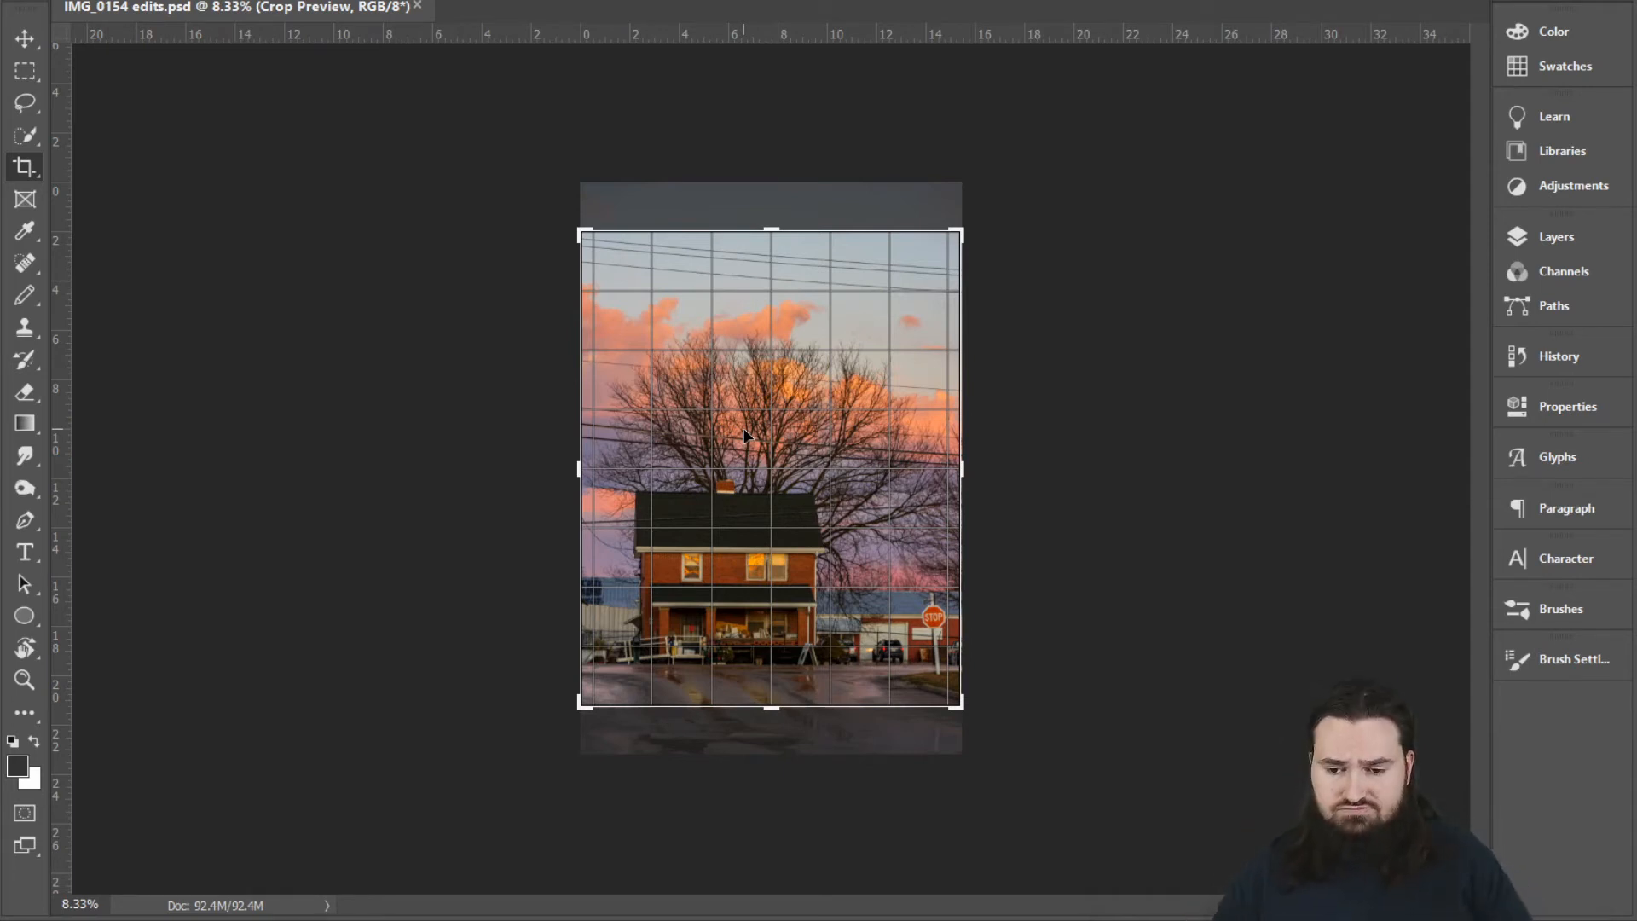
pyautogui.press('Return')
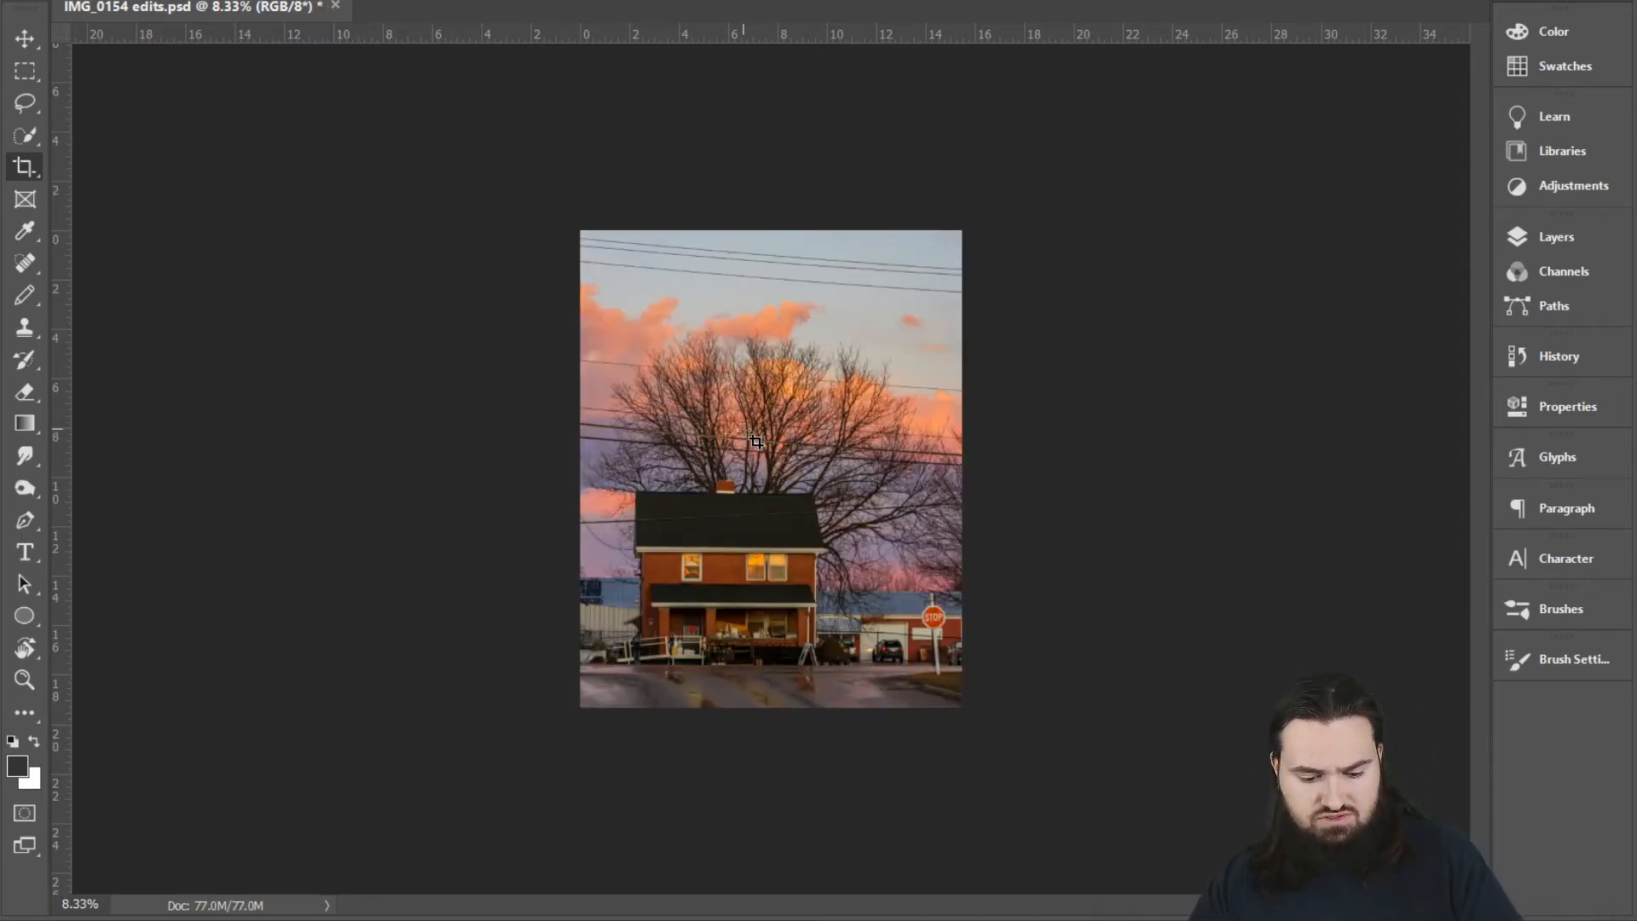
pyautogui.hotkey('ctrl', 'shift', 's')
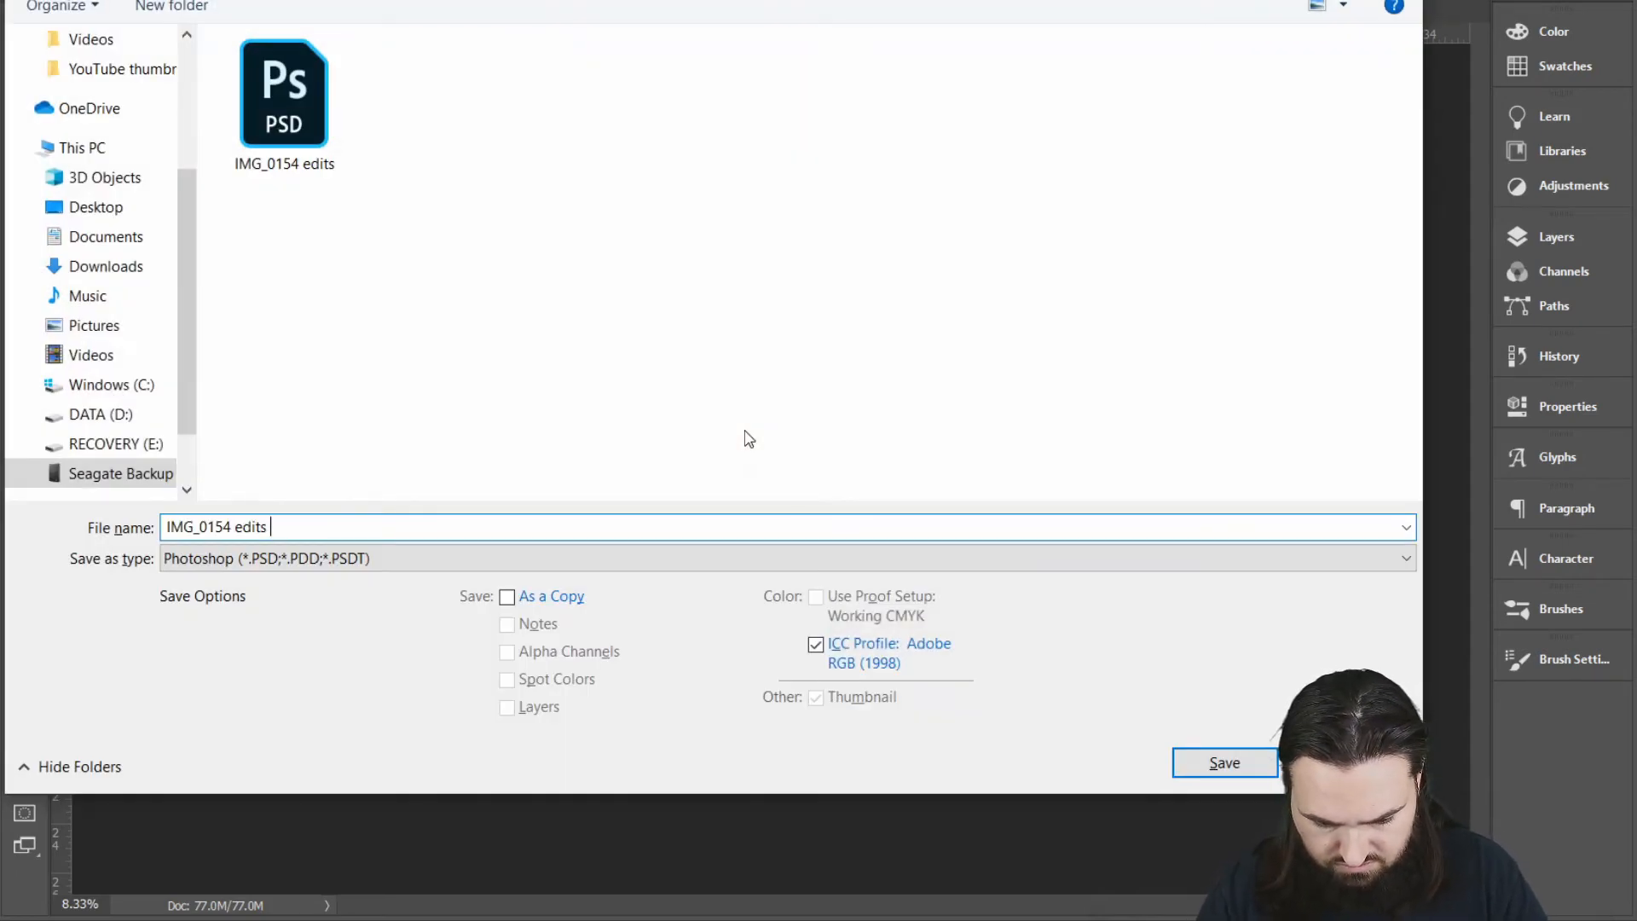
pyautogui.write('4x5')
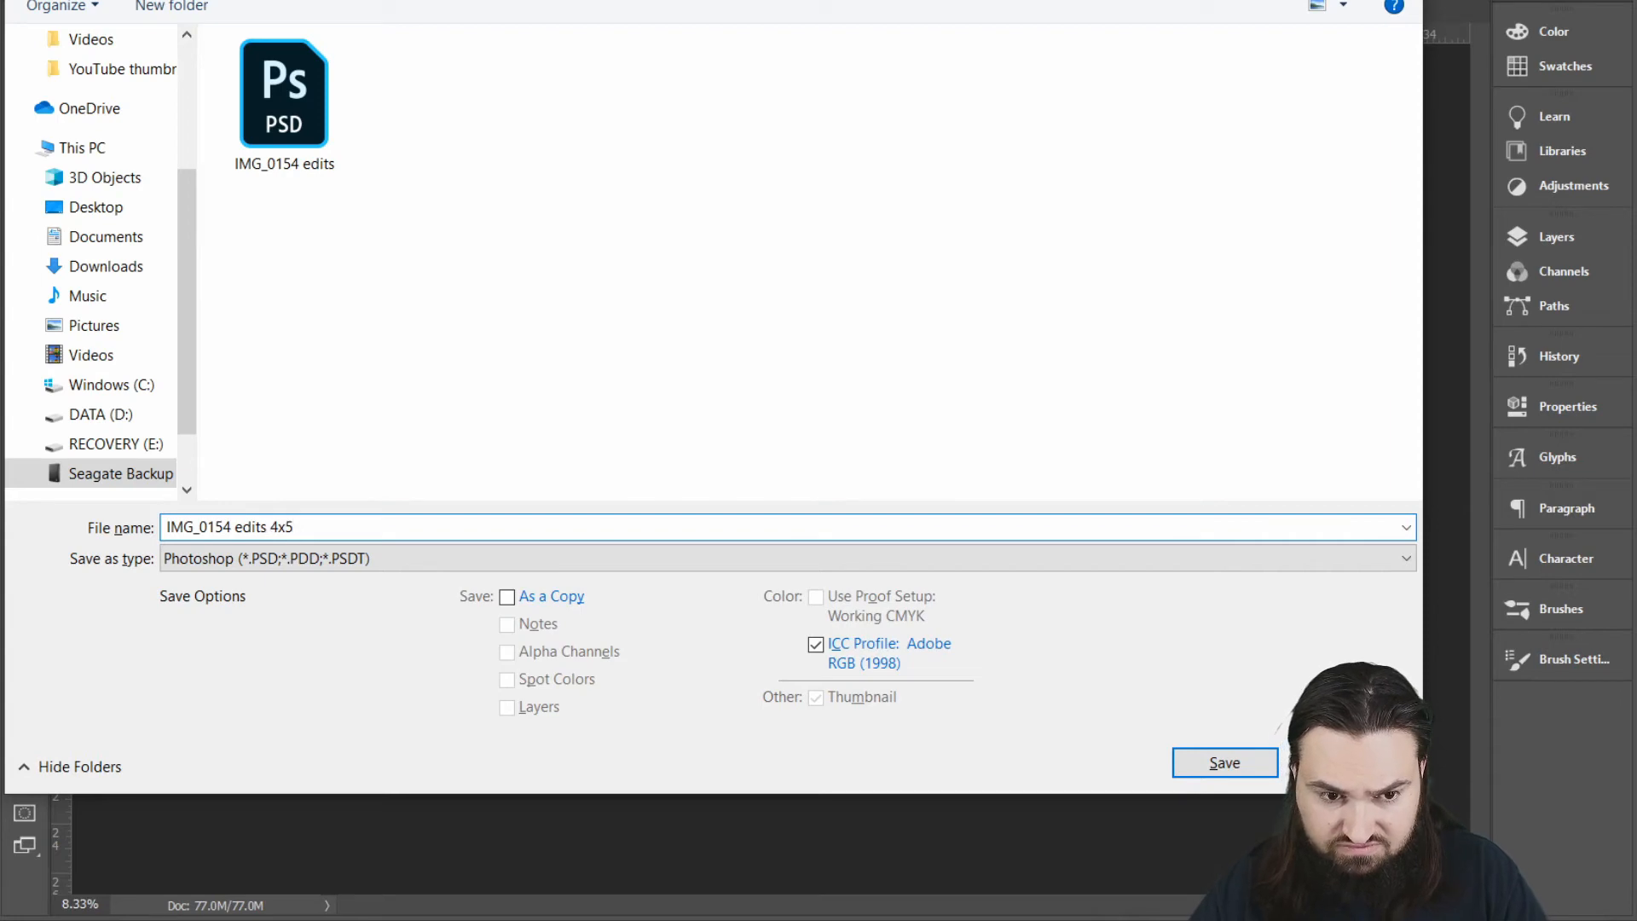
pyautogui.press('Return')
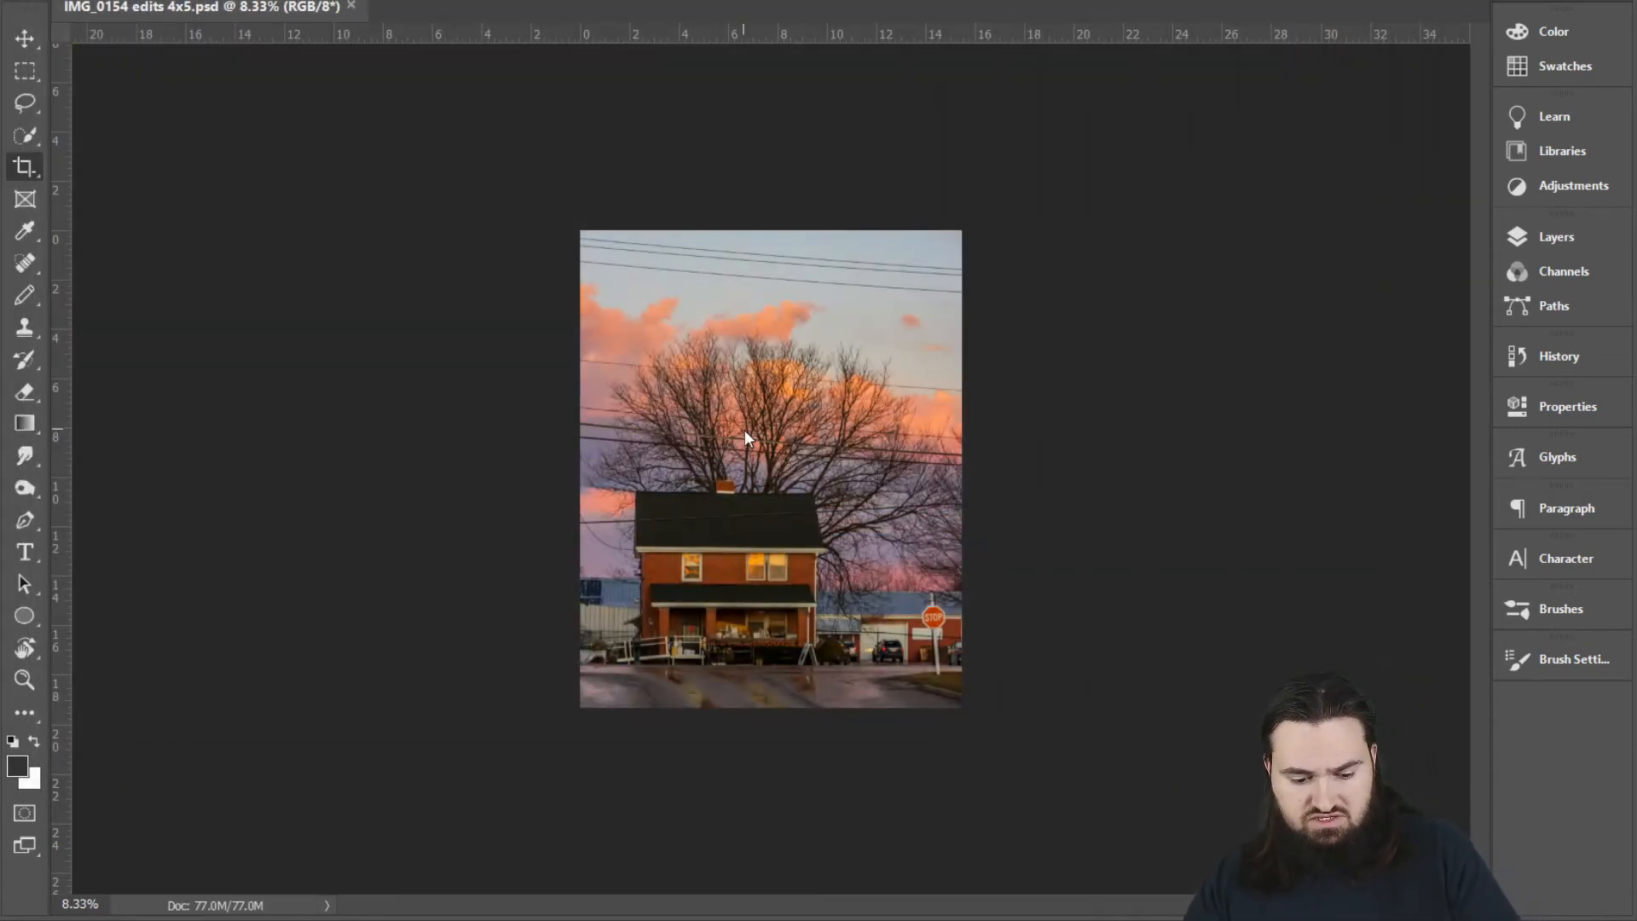
# Step: Save the cropped photo as a JPEG file named IMG_0154 edits 4x5 web
pyautogui.hotkey('ctrl', 'shift', 's')
pyautogui.press('End')
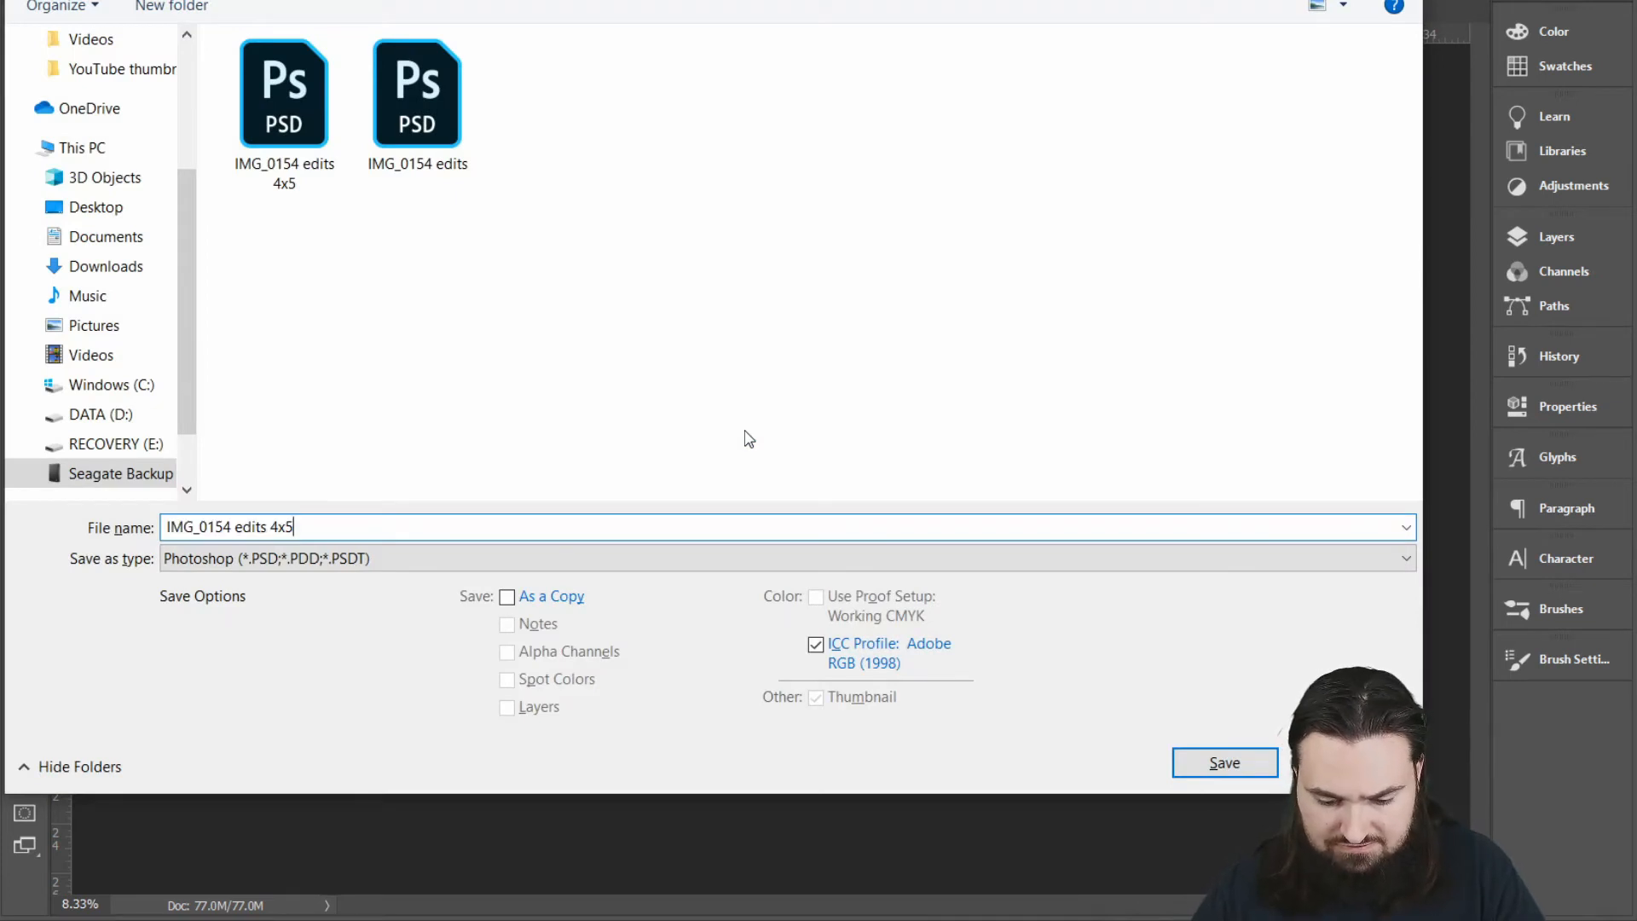
pyautogui.write('web')
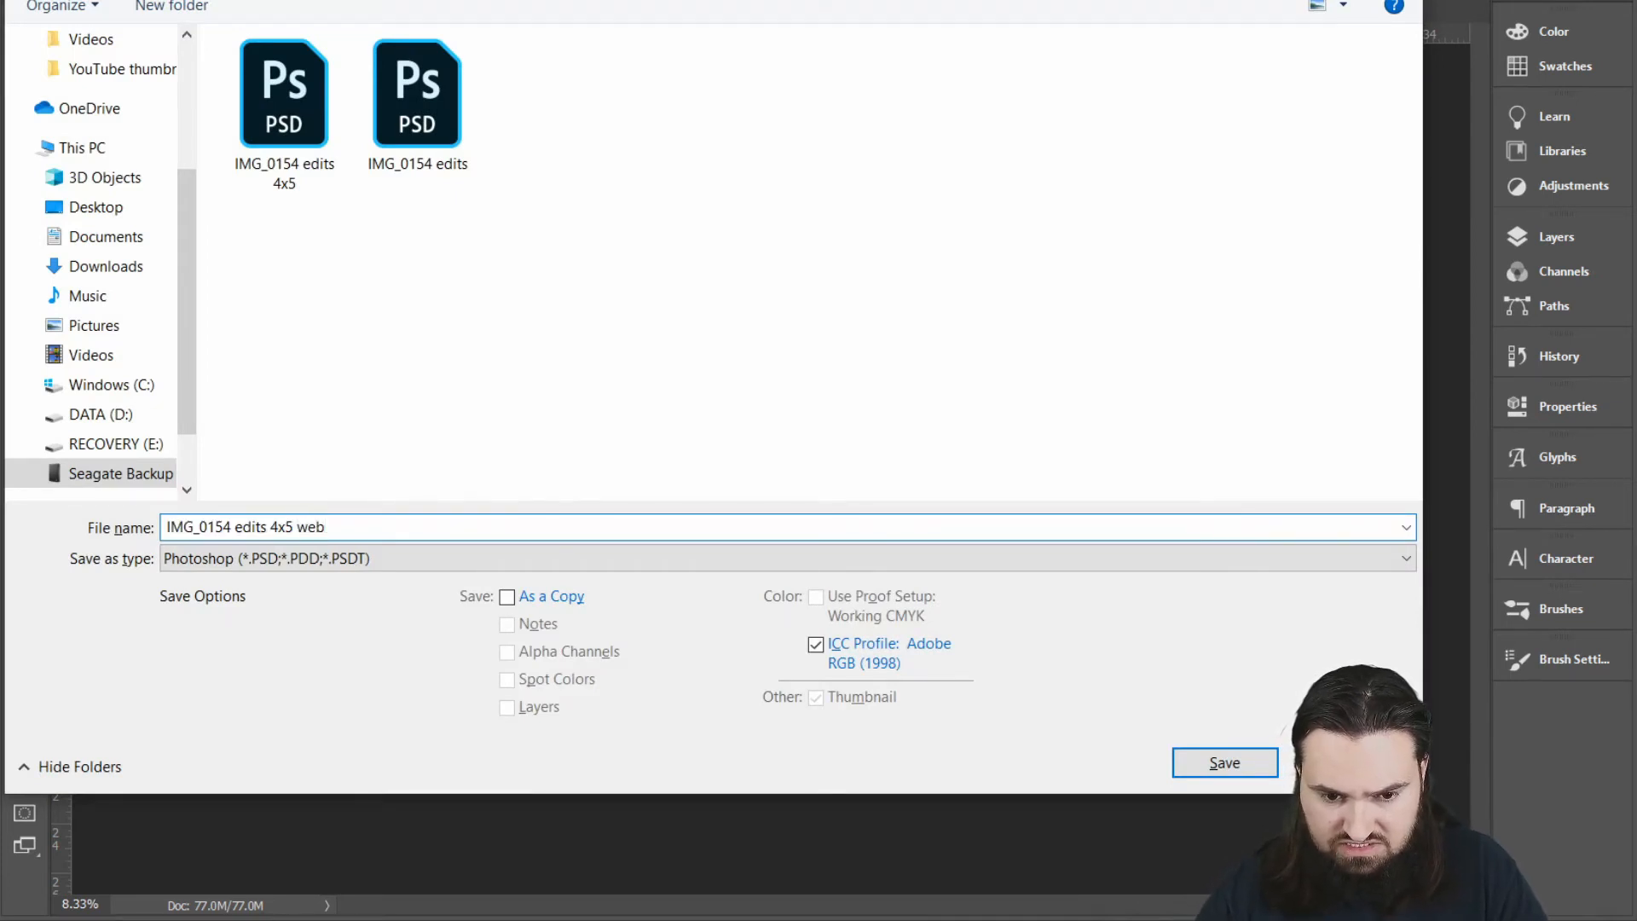
pyautogui.click(354, 563)
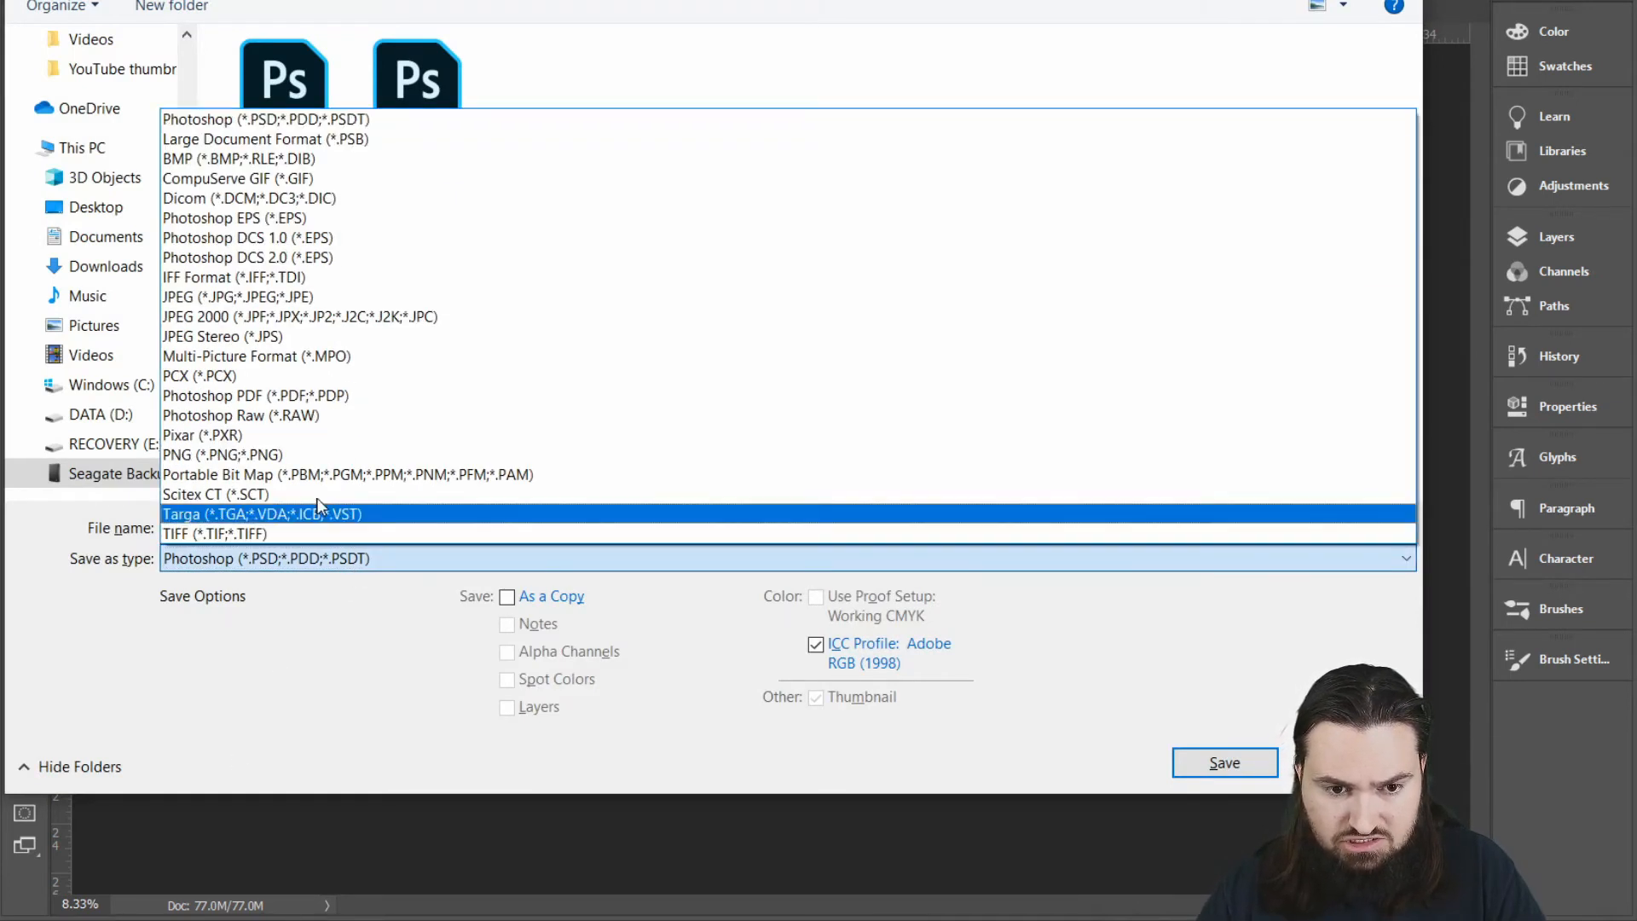
pyautogui.click(300, 297)
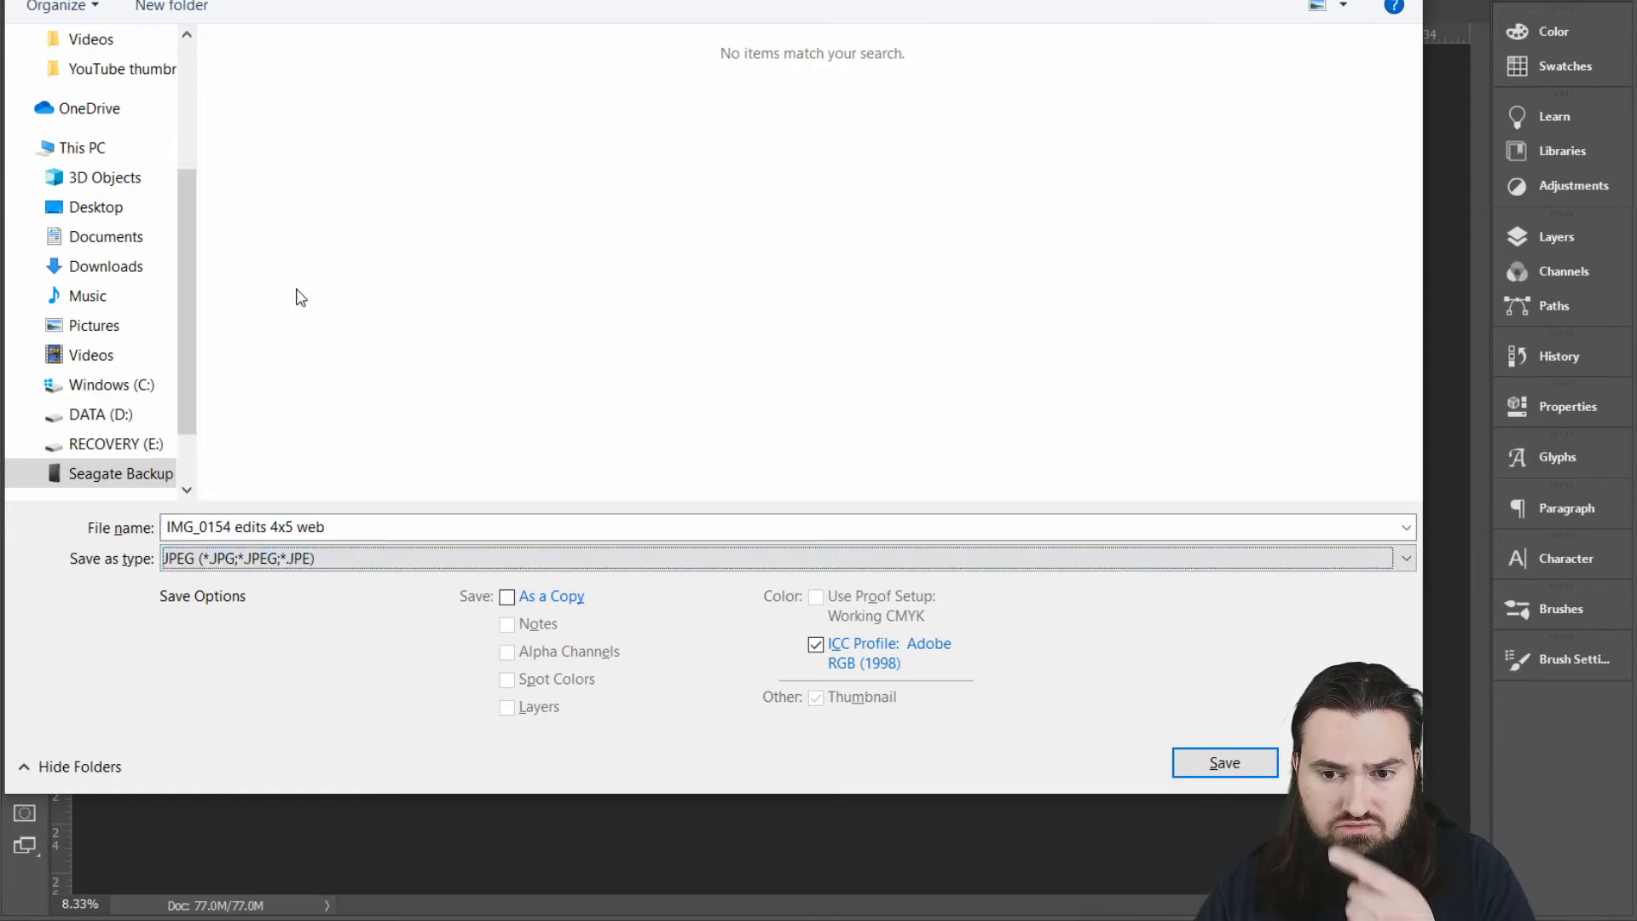
pyautogui.click(1217, 765)
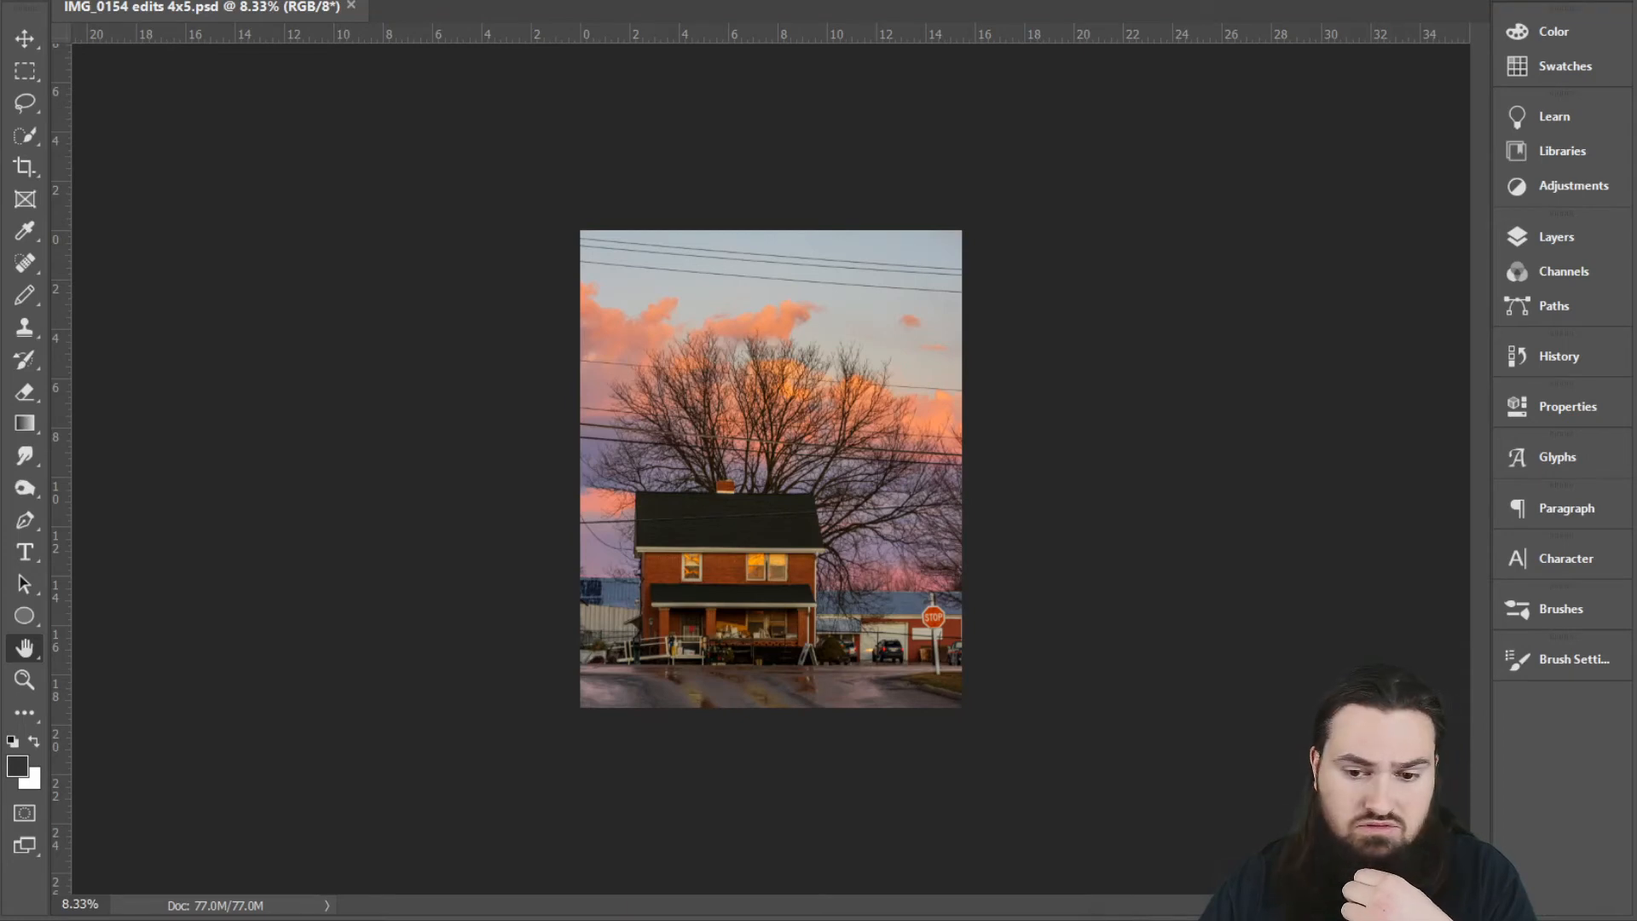
# Step: Compare JPEG quality levels between 3 and 6, and export the web file at quality 4 (Low), Baseline ("Standard")
pyautogui.moveTo(250, 199); pyautogui.dragTo(325, 205)
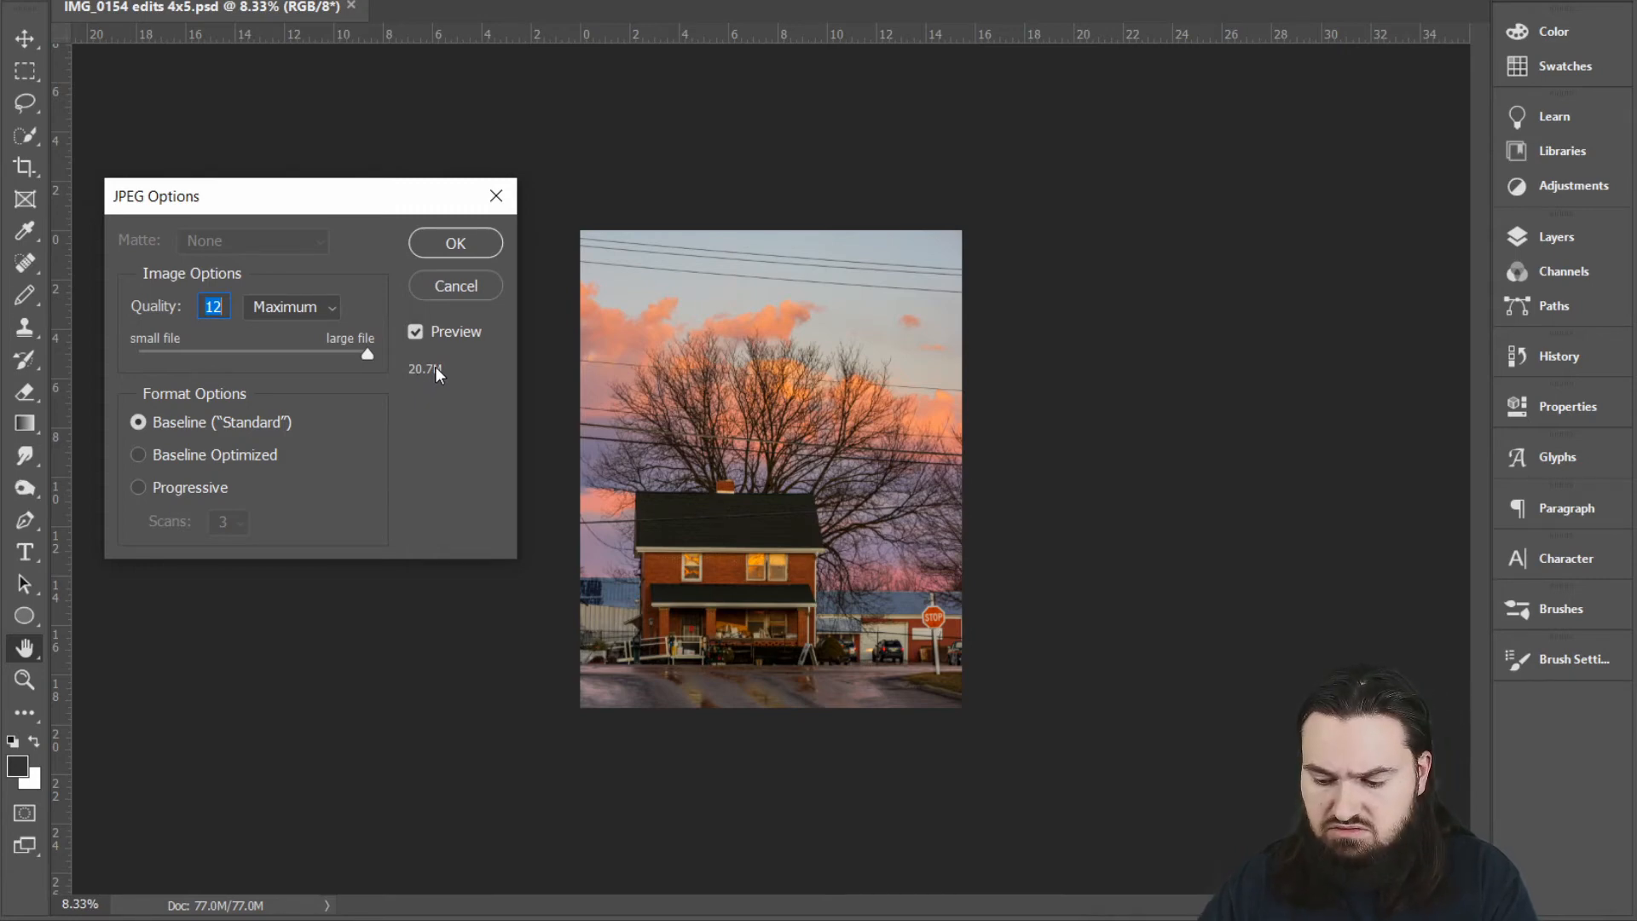
pyautogui.write('6')
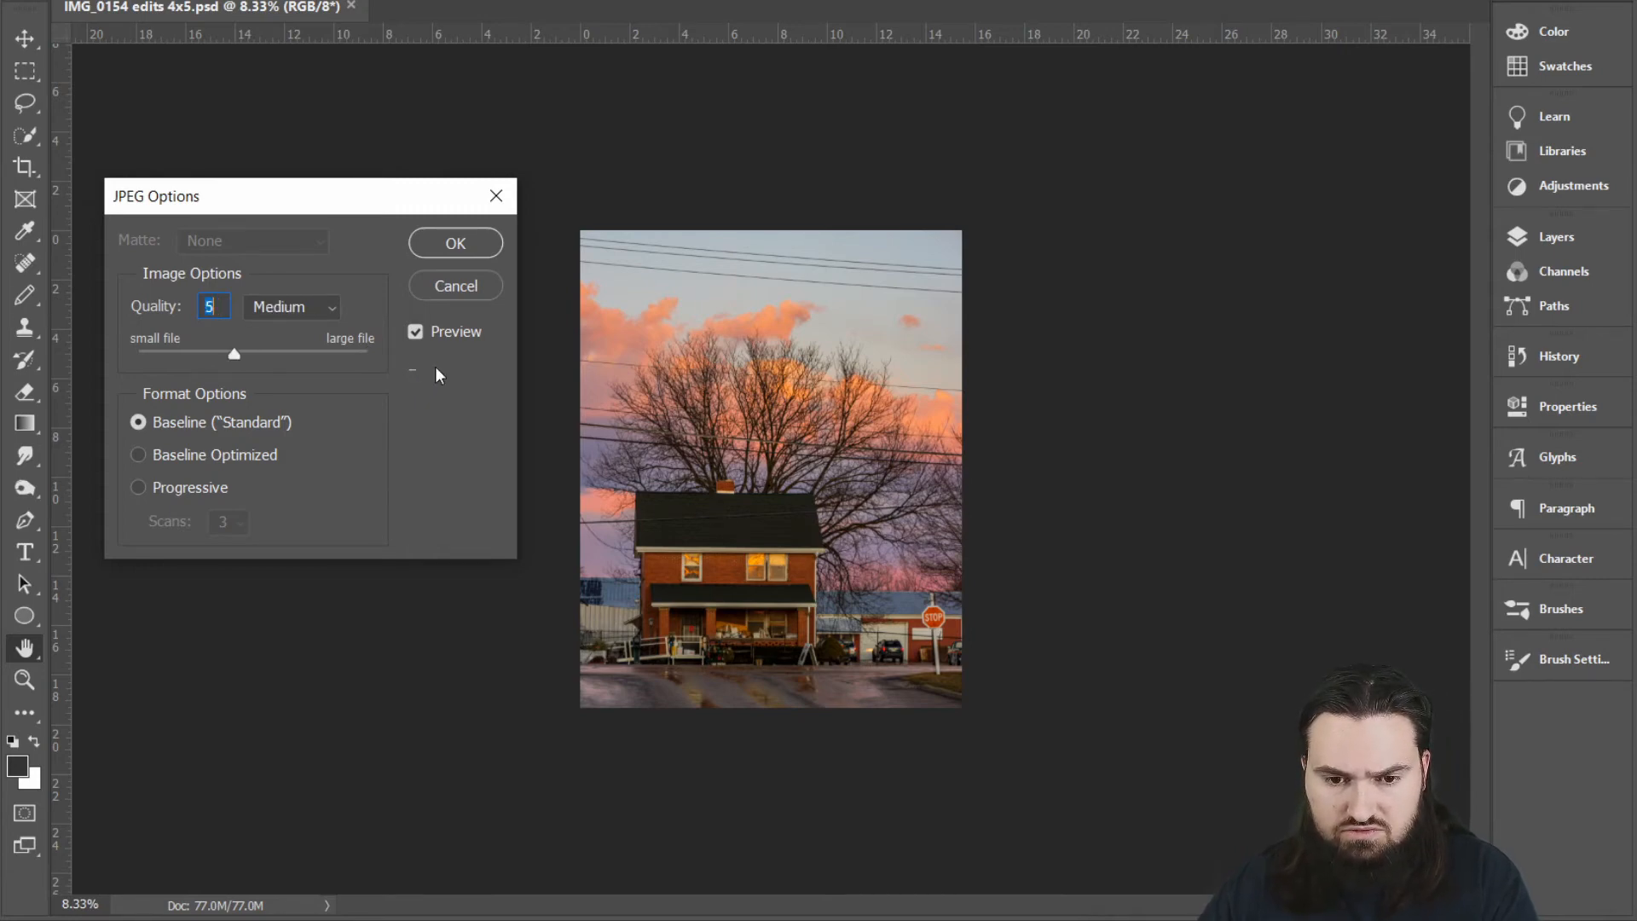
pyautogui.press('Down')
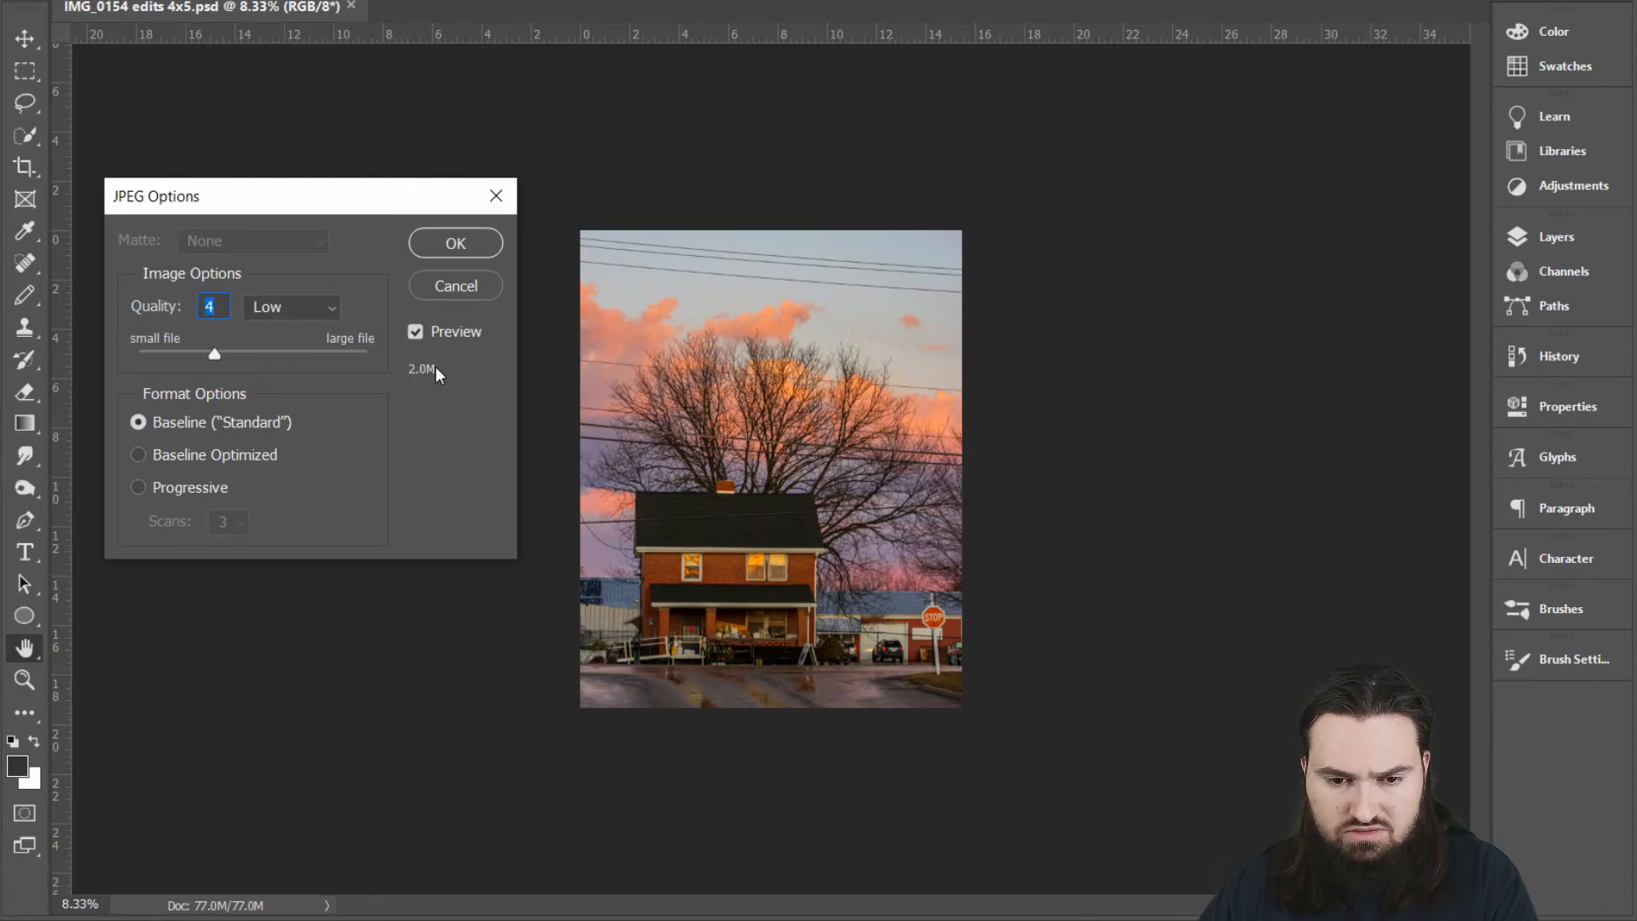
pyautogui.press('Down')
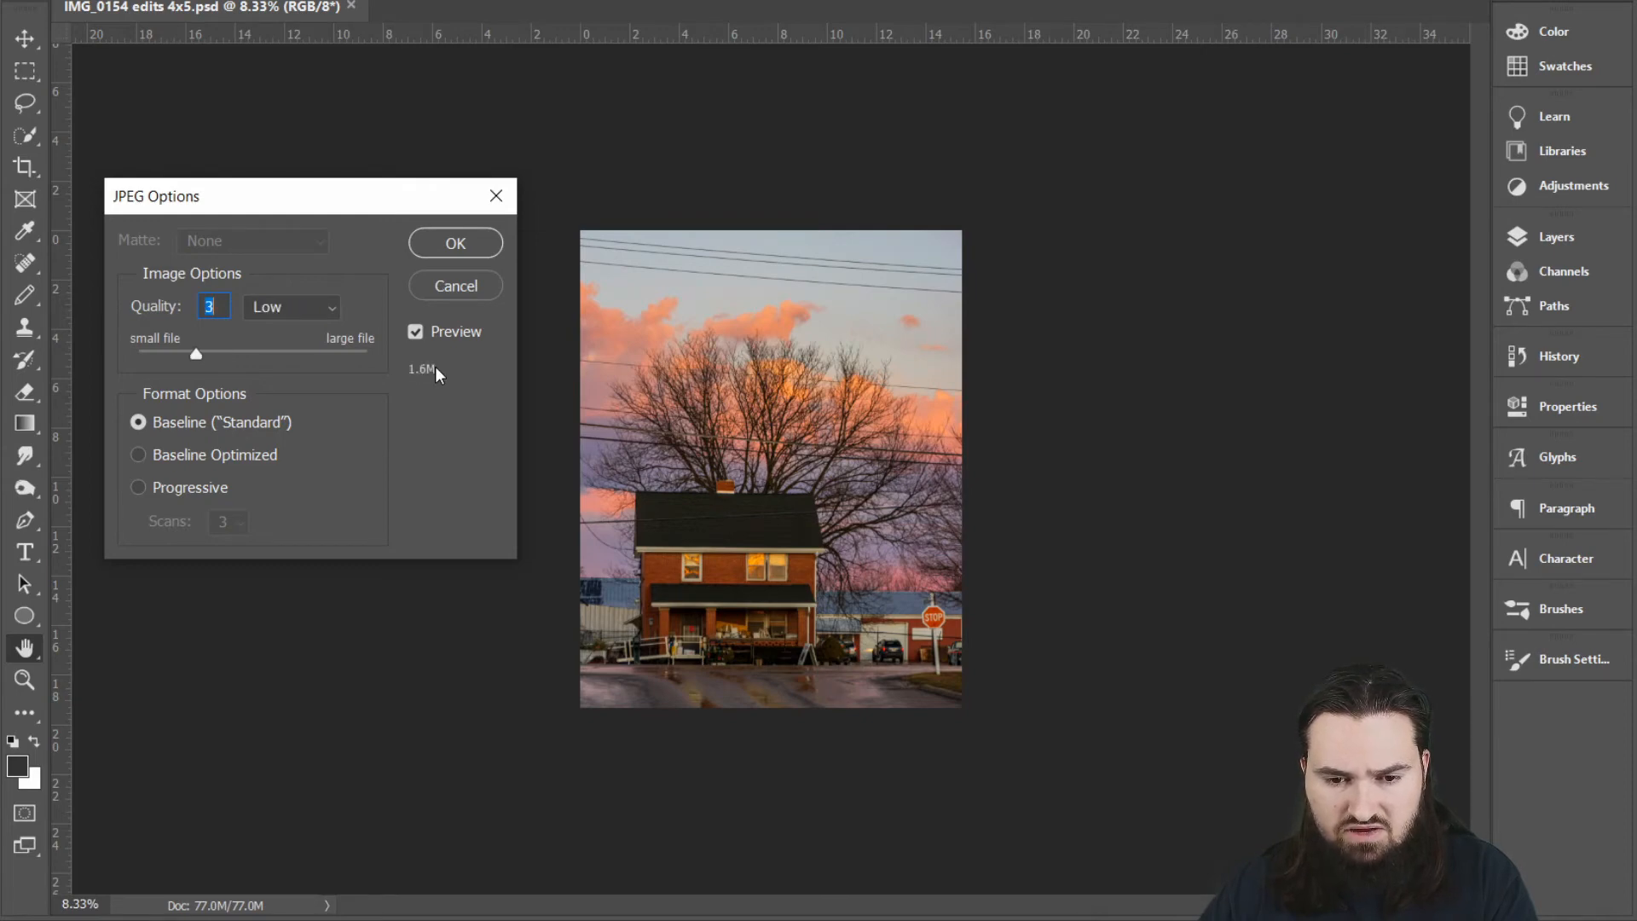
pyautogui.press('Up')
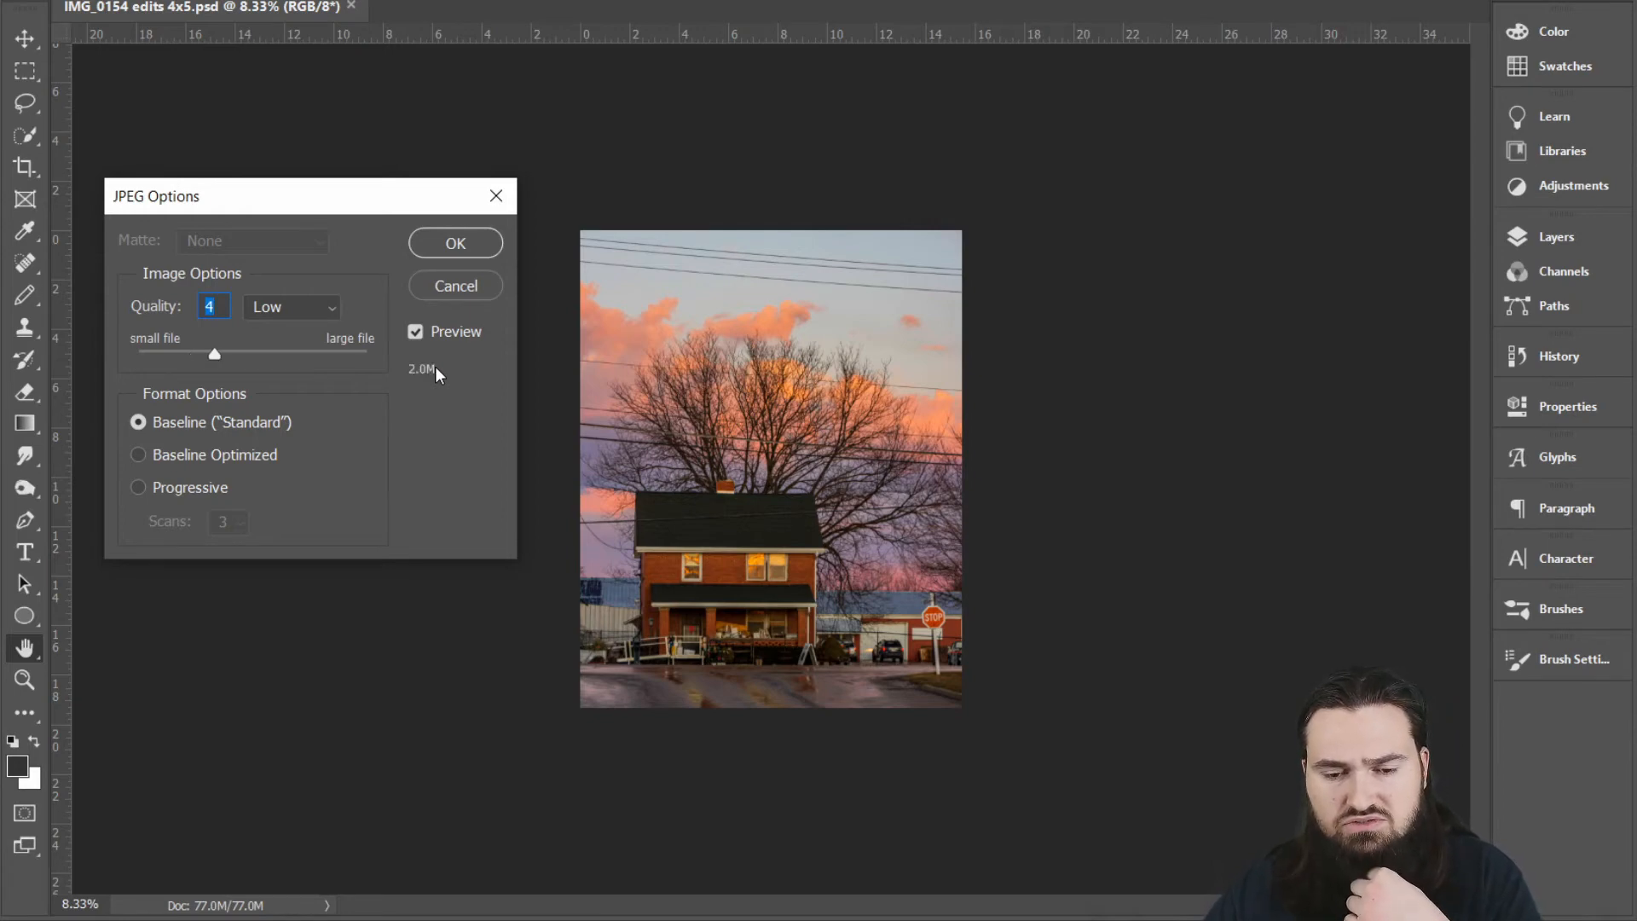
pyautogui.press('Up')
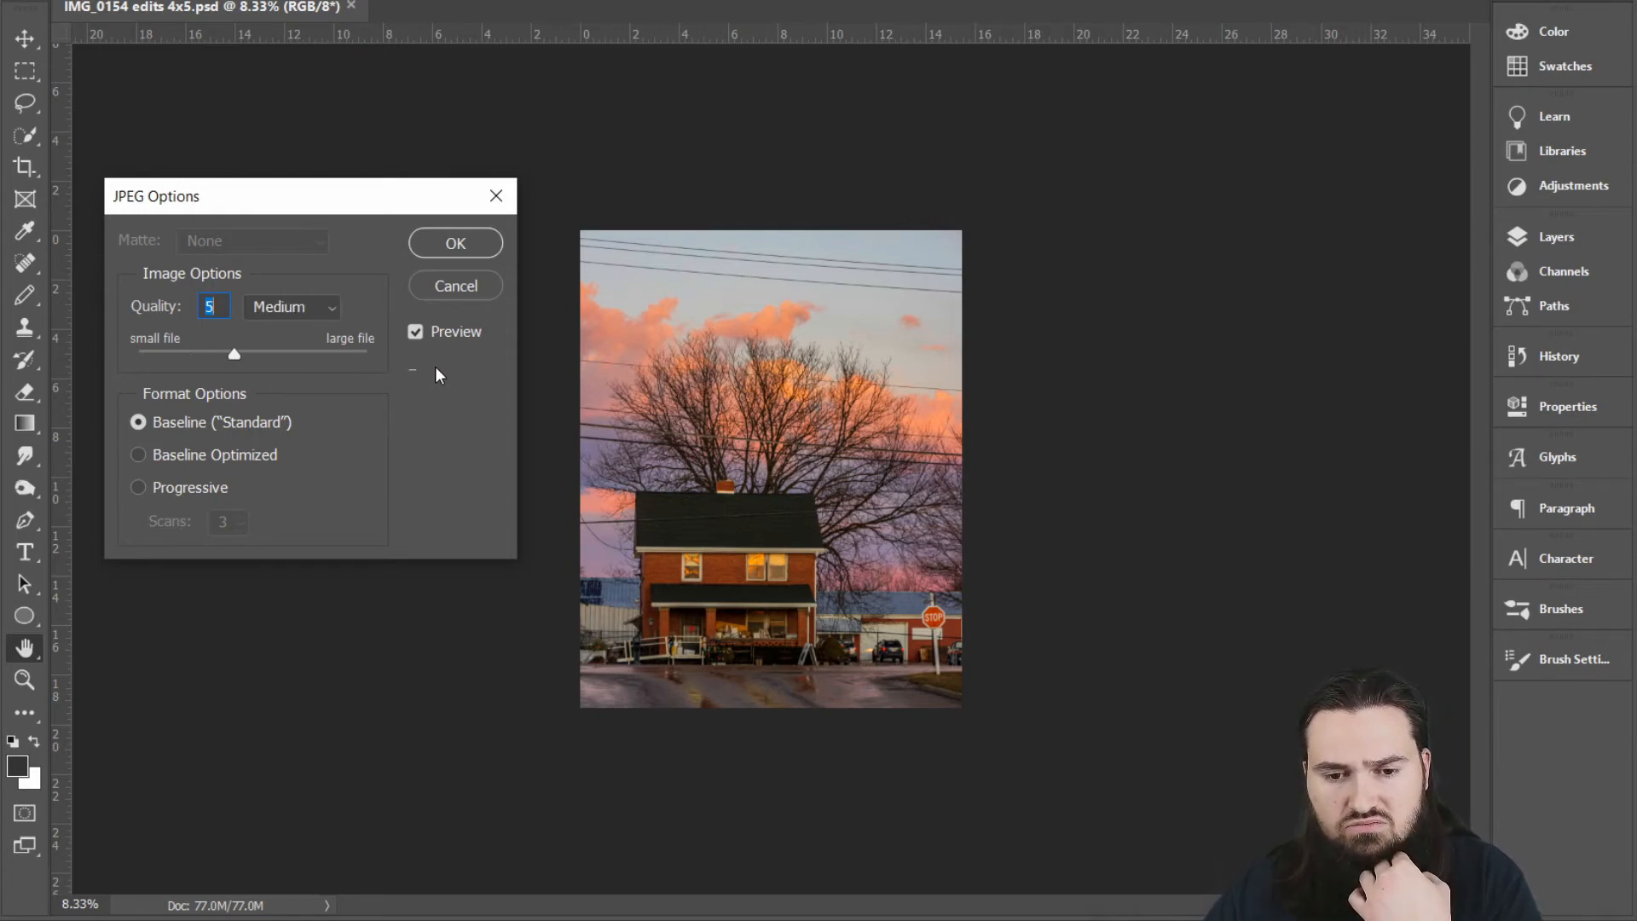
pyautogui.press('Down')
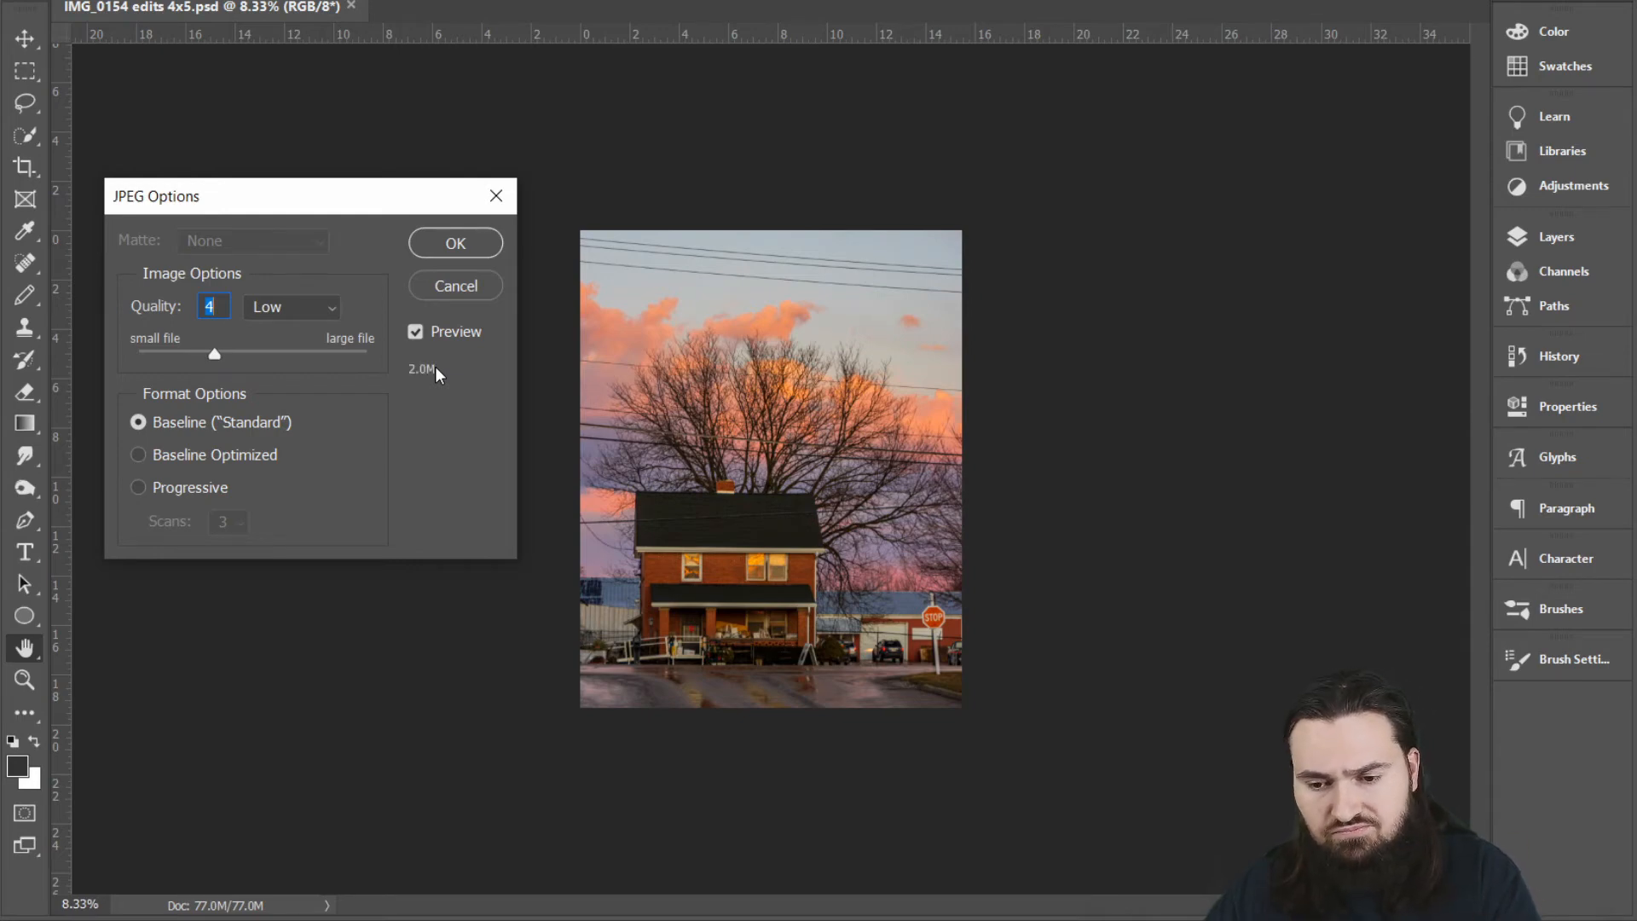
pyautogui.press('Down')
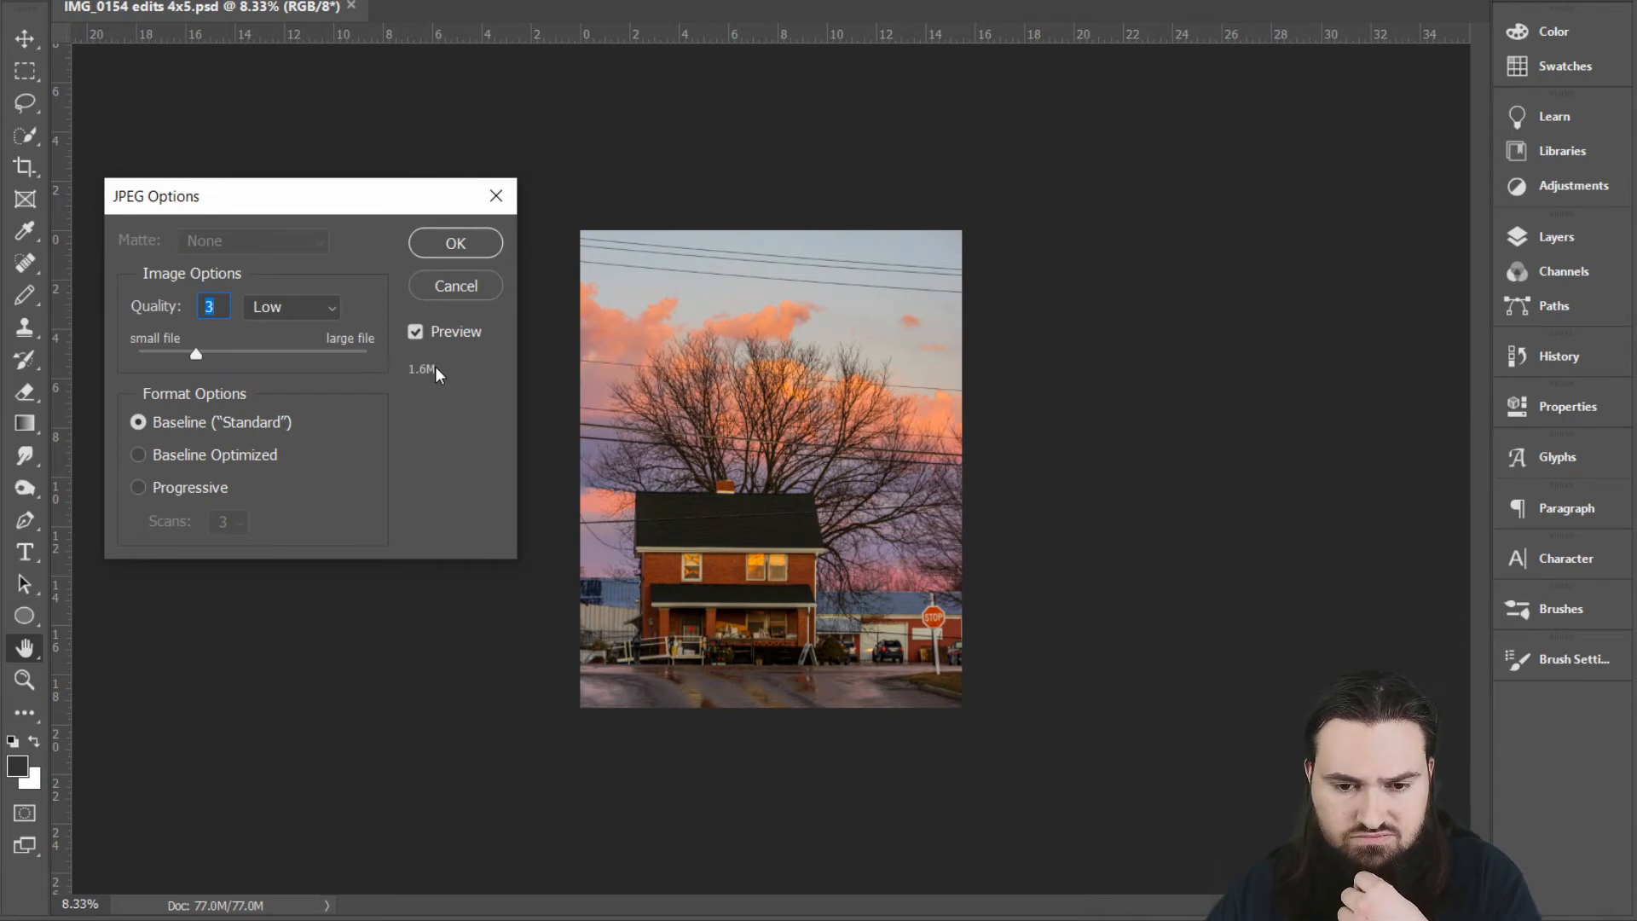
pyautogui.press('Up')
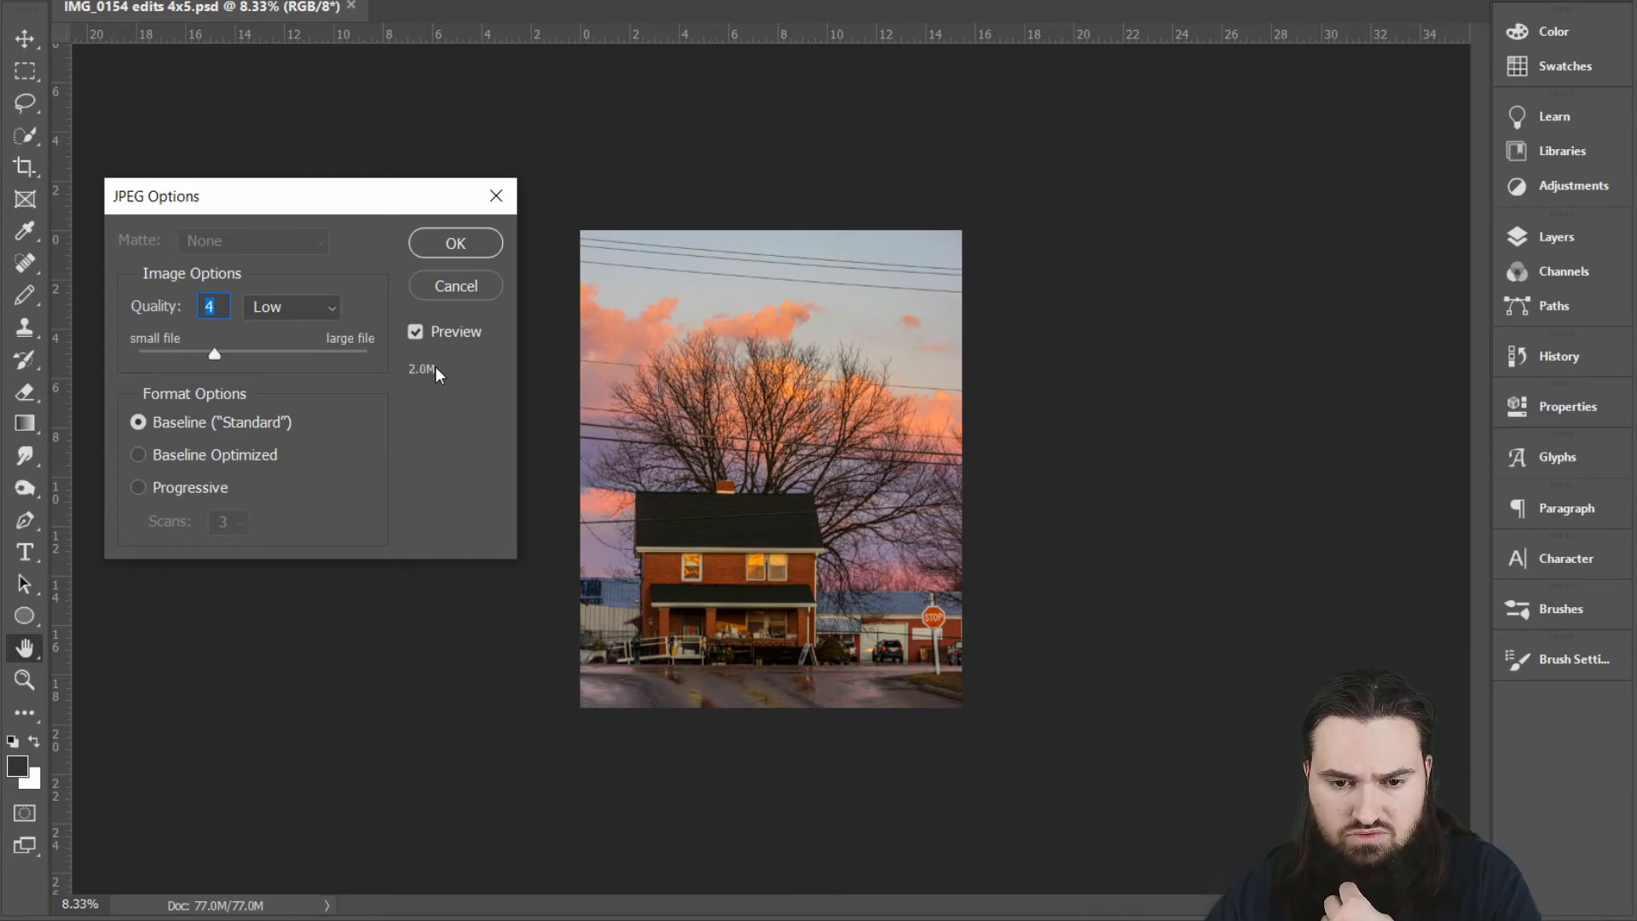
pyautogui.press('Return')
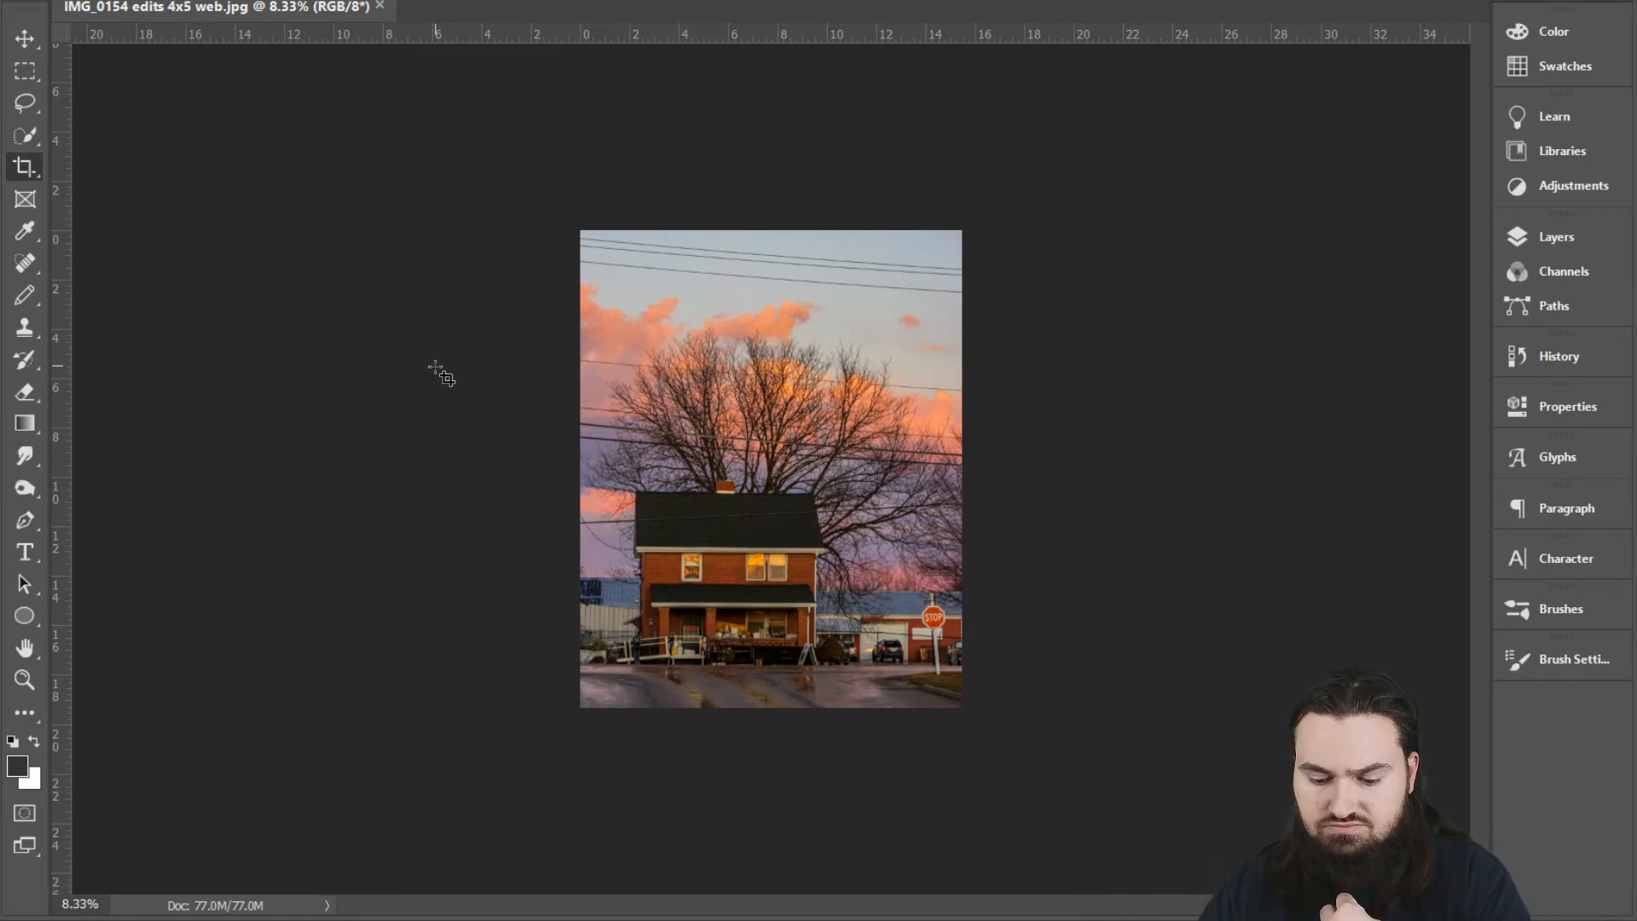
pyautogui.hotkey('ctrl', '+')
pyautogui.hotkey('ctrl', '+')
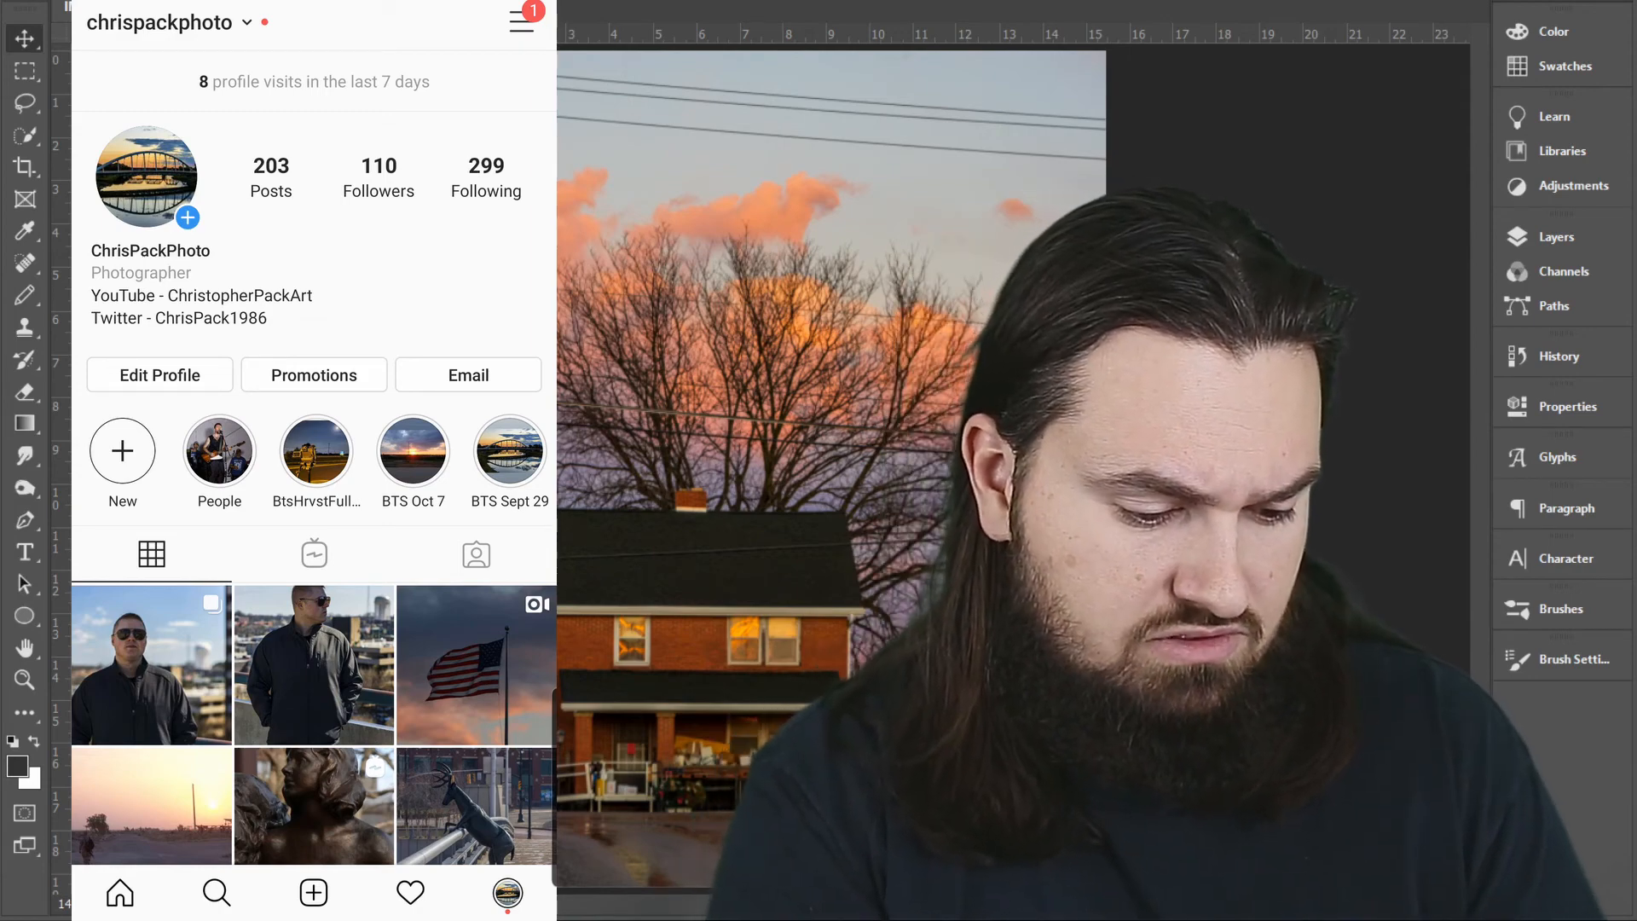
# Step: Switch to Instagram and start a new post with the house photo shown in its full 4:5 frame
pyautogui.click(314, 892)
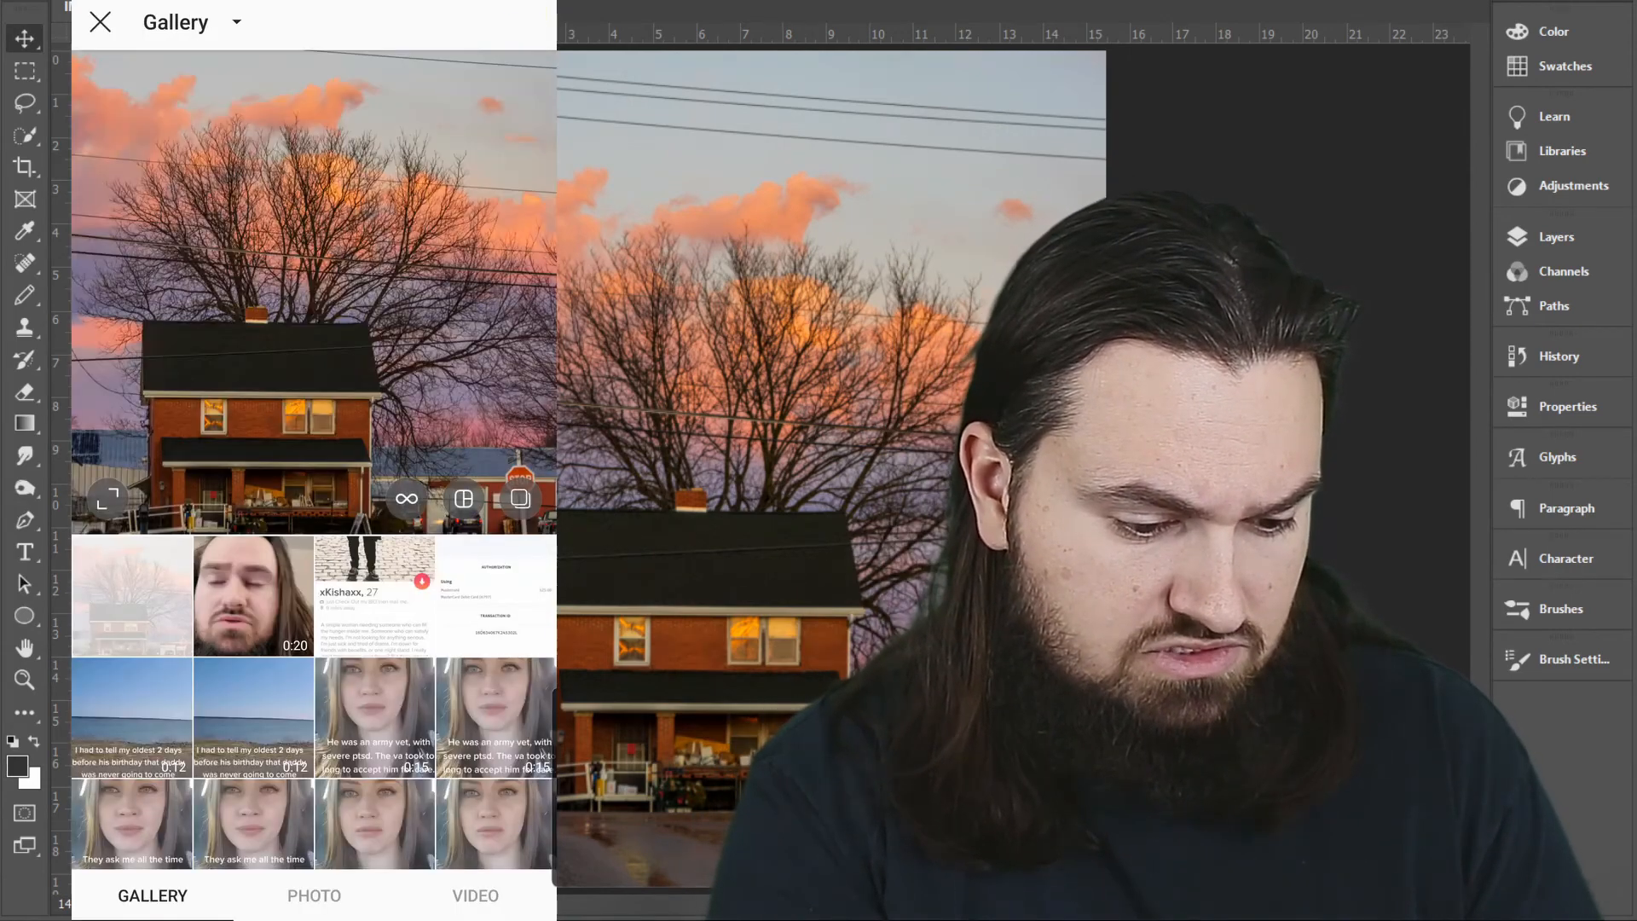
pyautogui.click(107, 499)
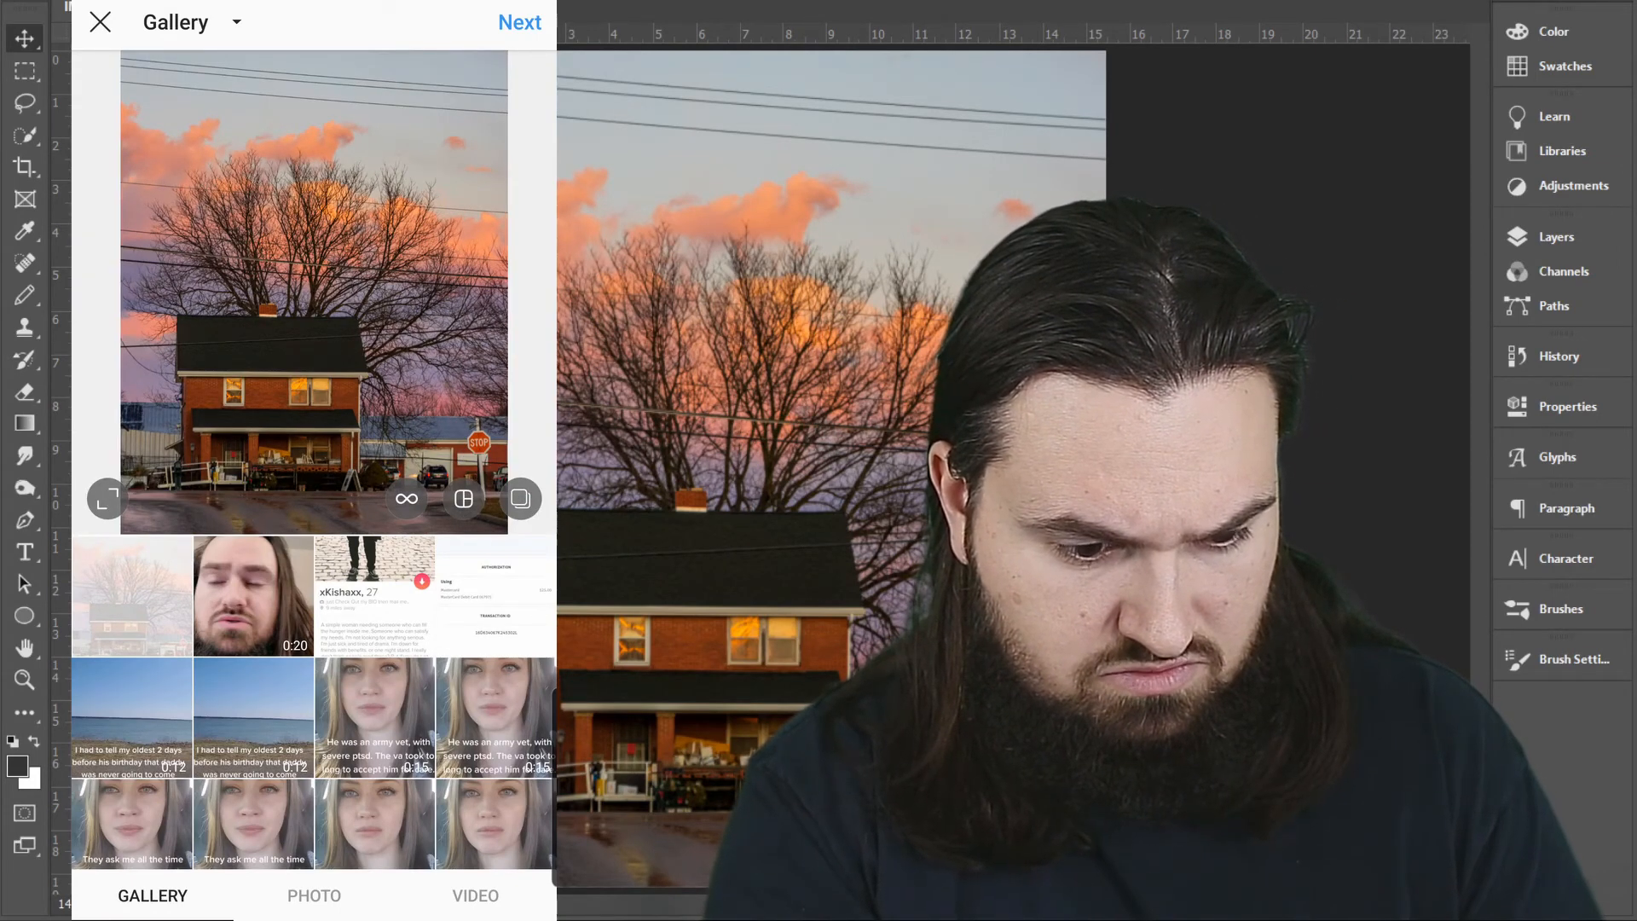
pyautogui.click(520, 23)
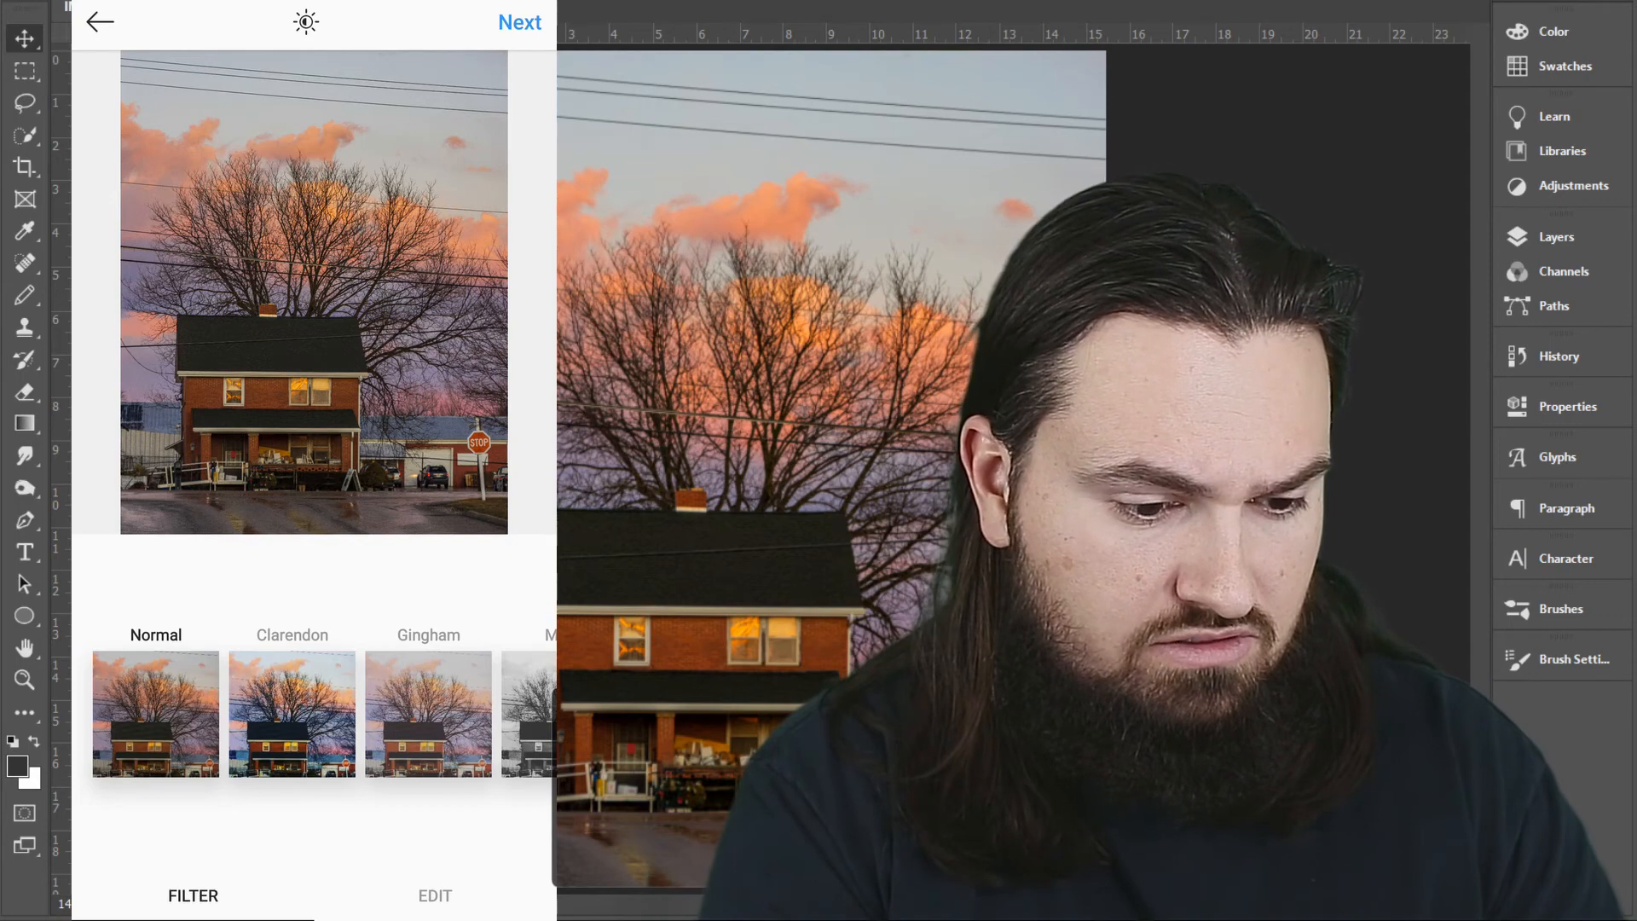
pyautogui.click(99, 21)
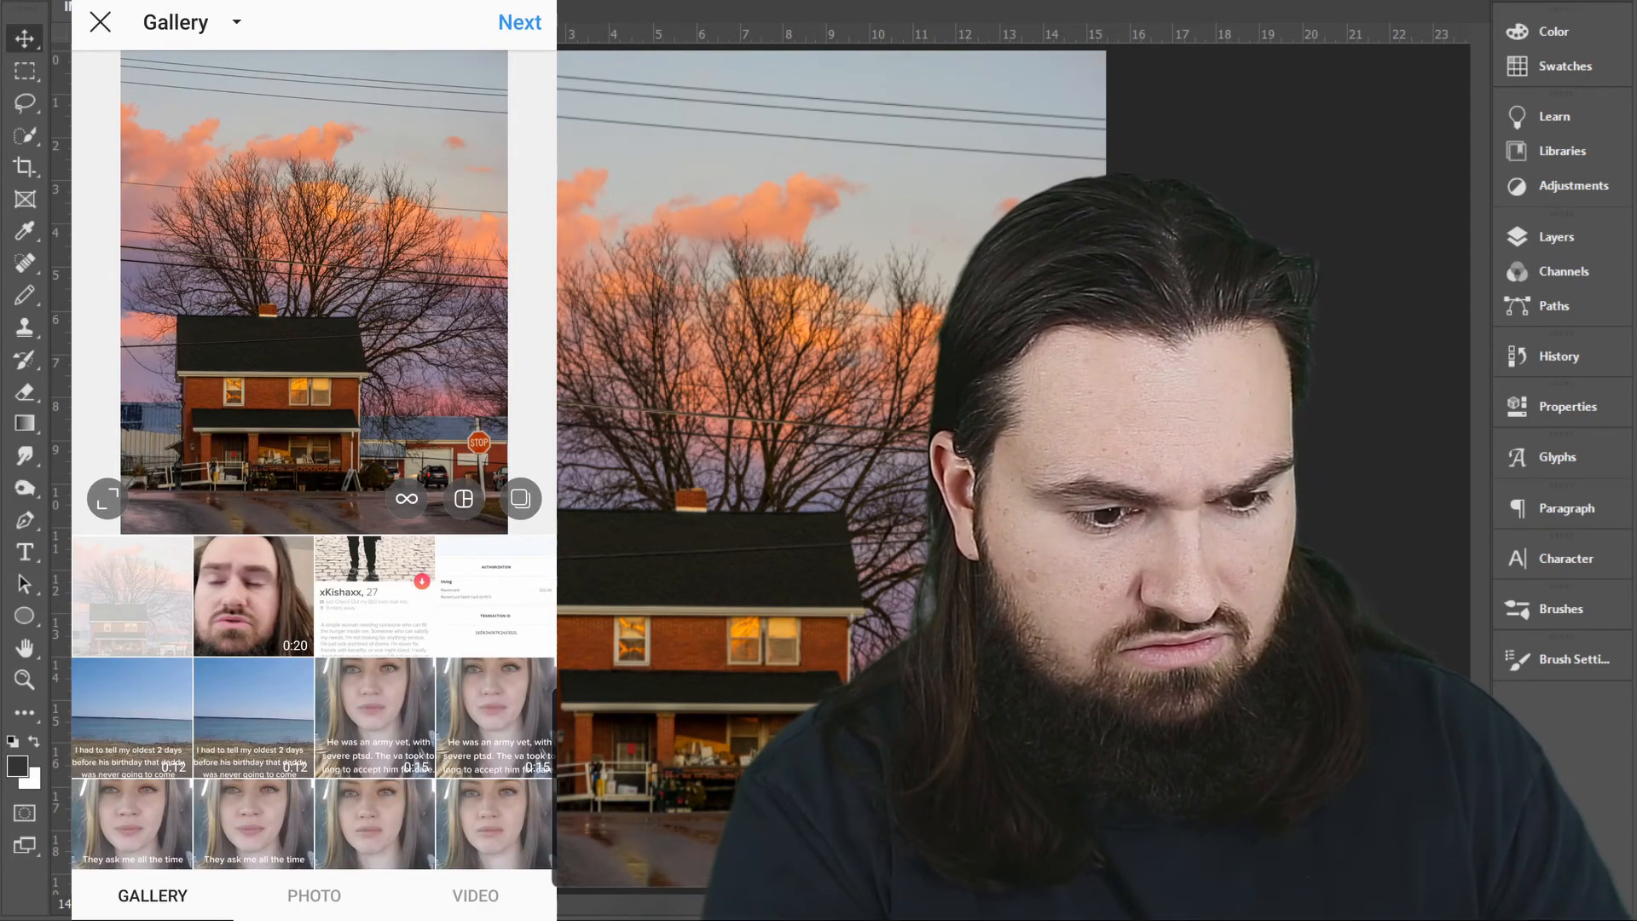
pyautogui.click(520, 21)
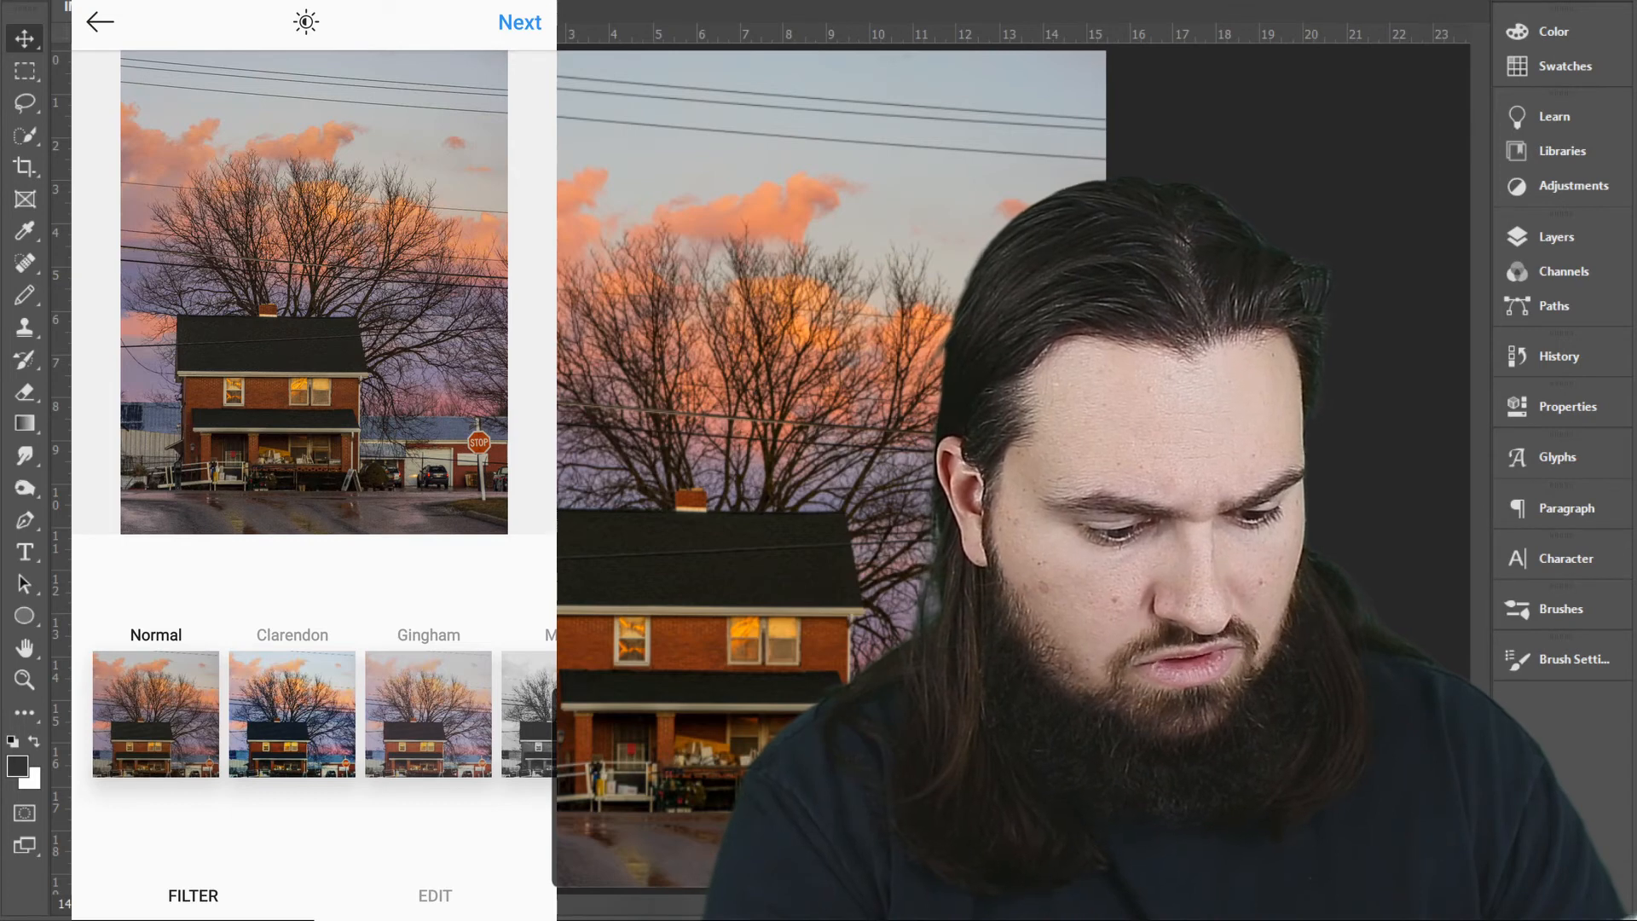
# Step: Look at the Lux adjustment without applying it, and continue to the post details with the Normal filter
pyautogui.click(306, 22)
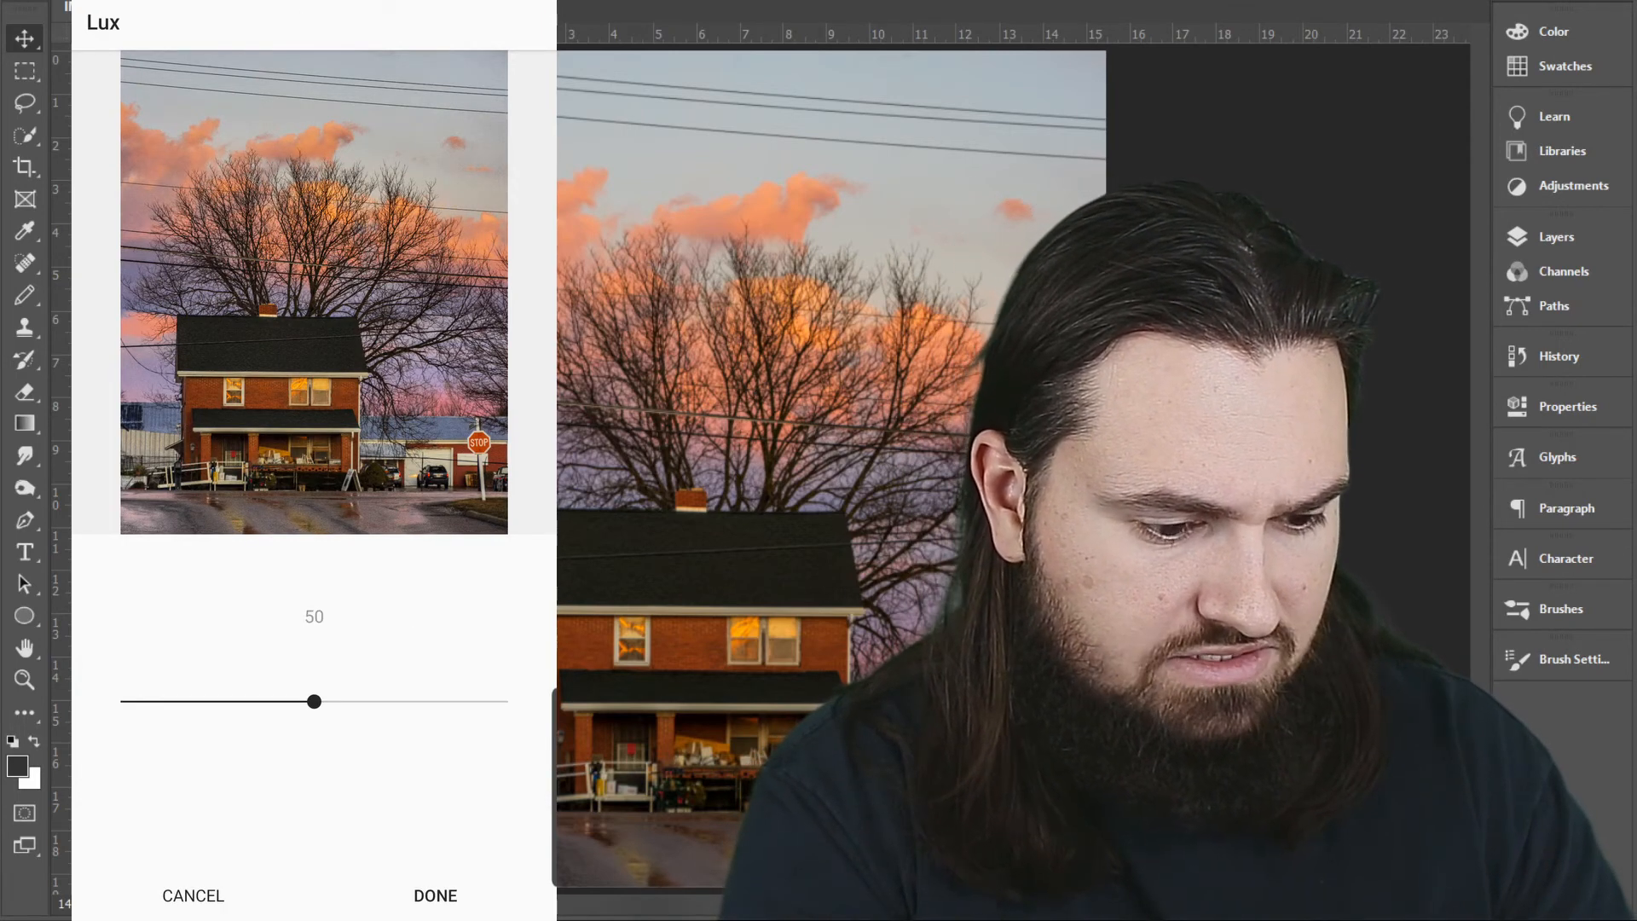
pyautogui.click(194, 895)
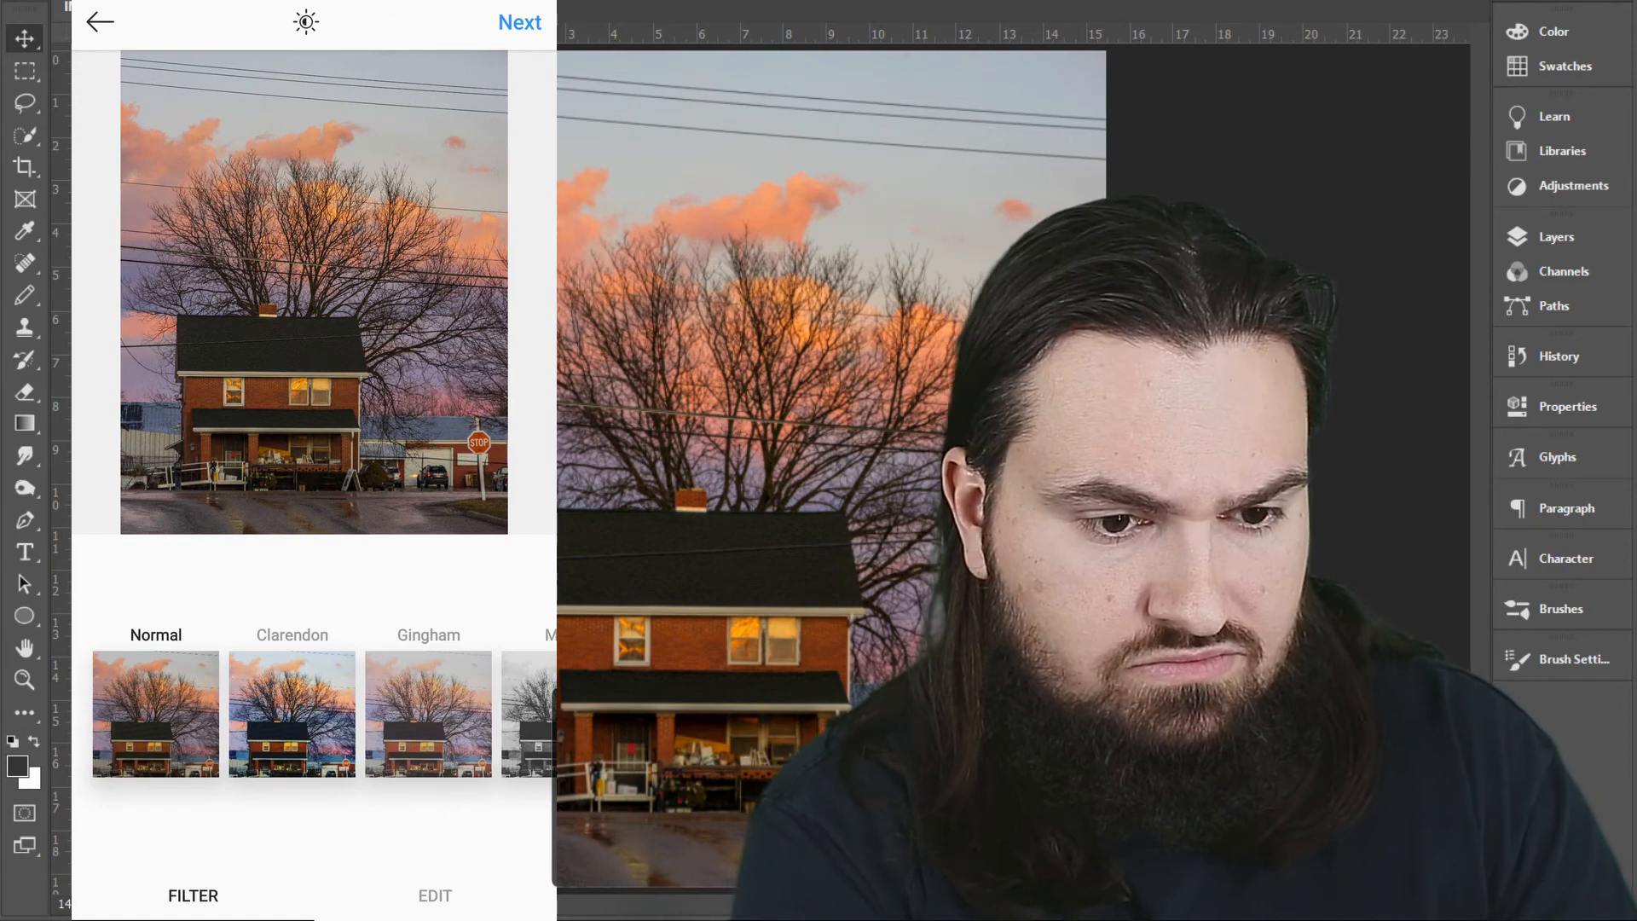
pyautogui.click(520, 22)
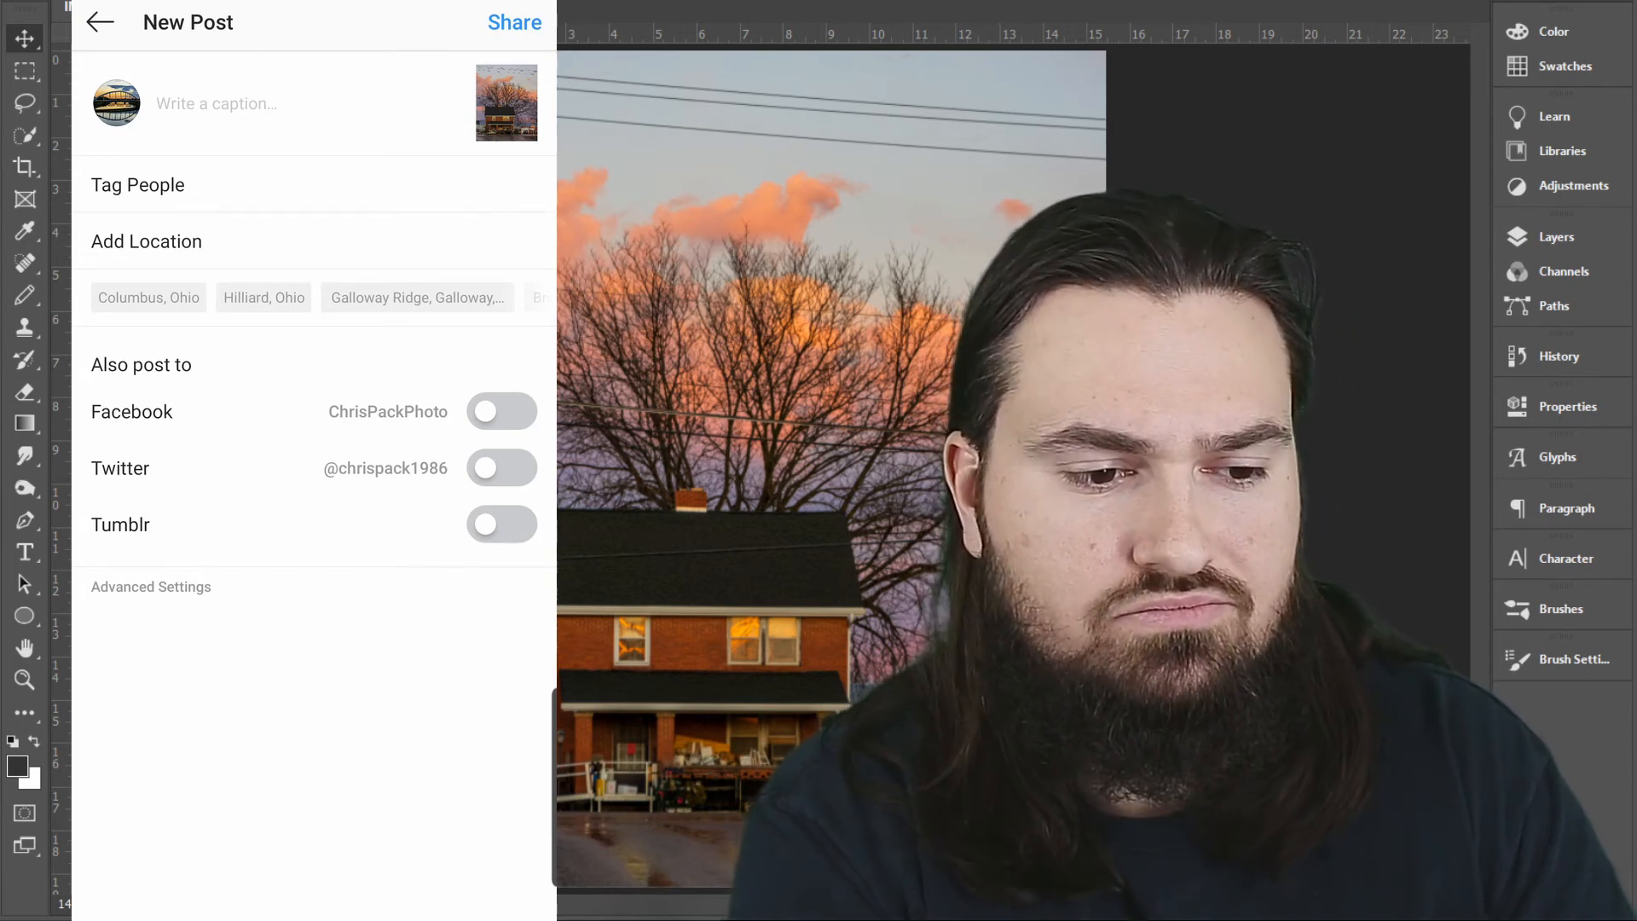
# Step: Write "#House at #Sunset" as the caption of the new post
pyautogui.click(217, 103)
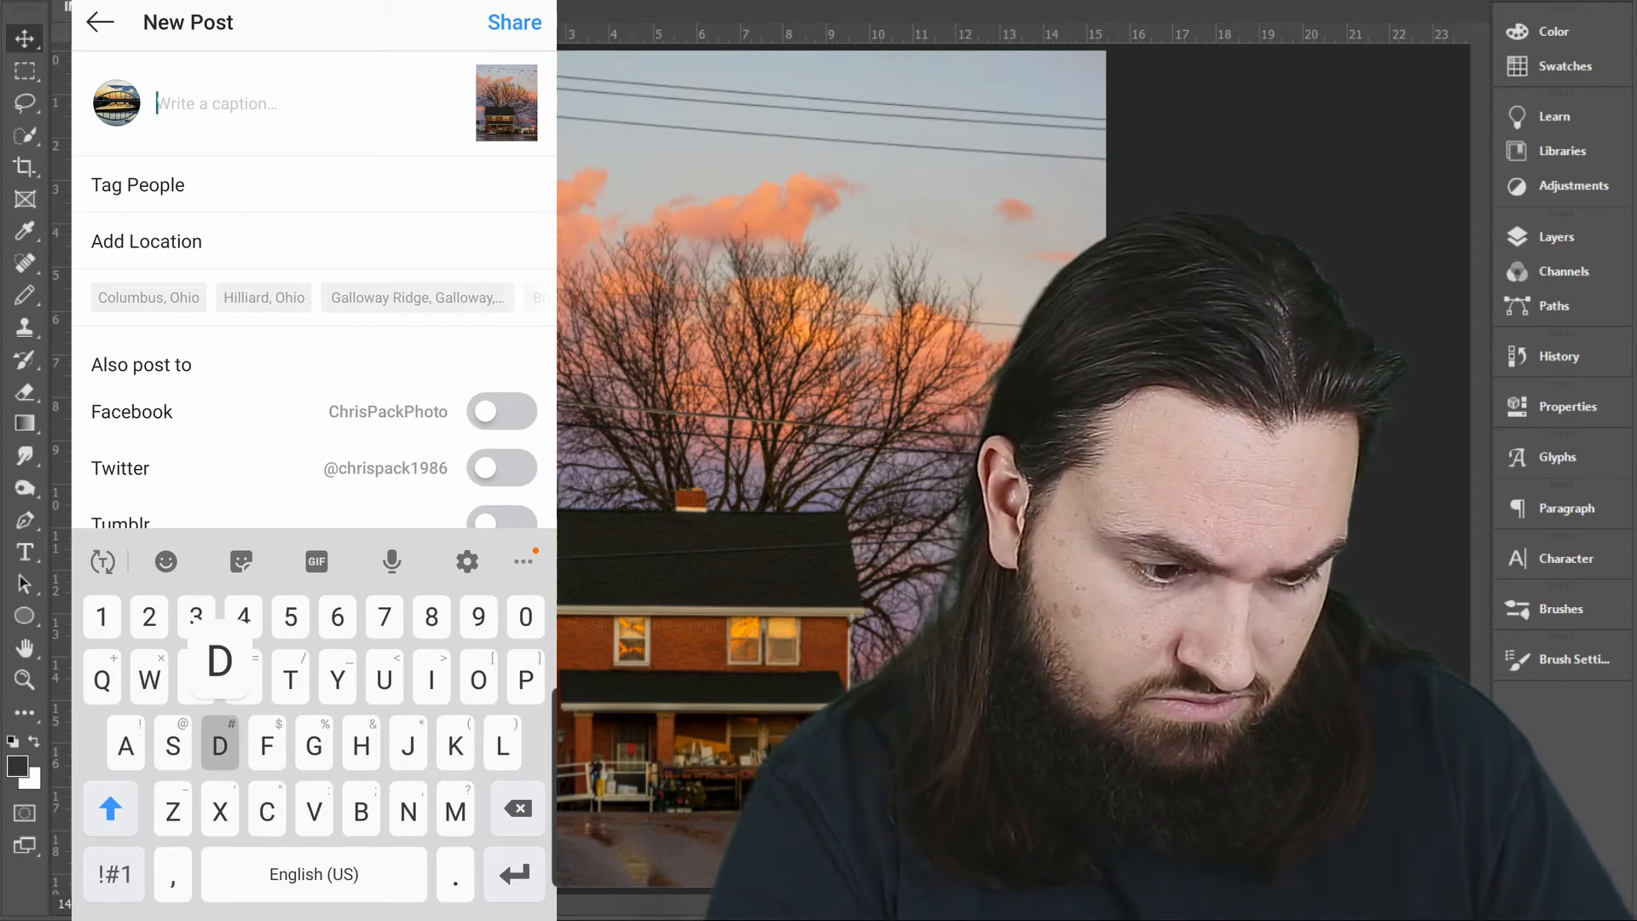
pyautogui.write('#House')
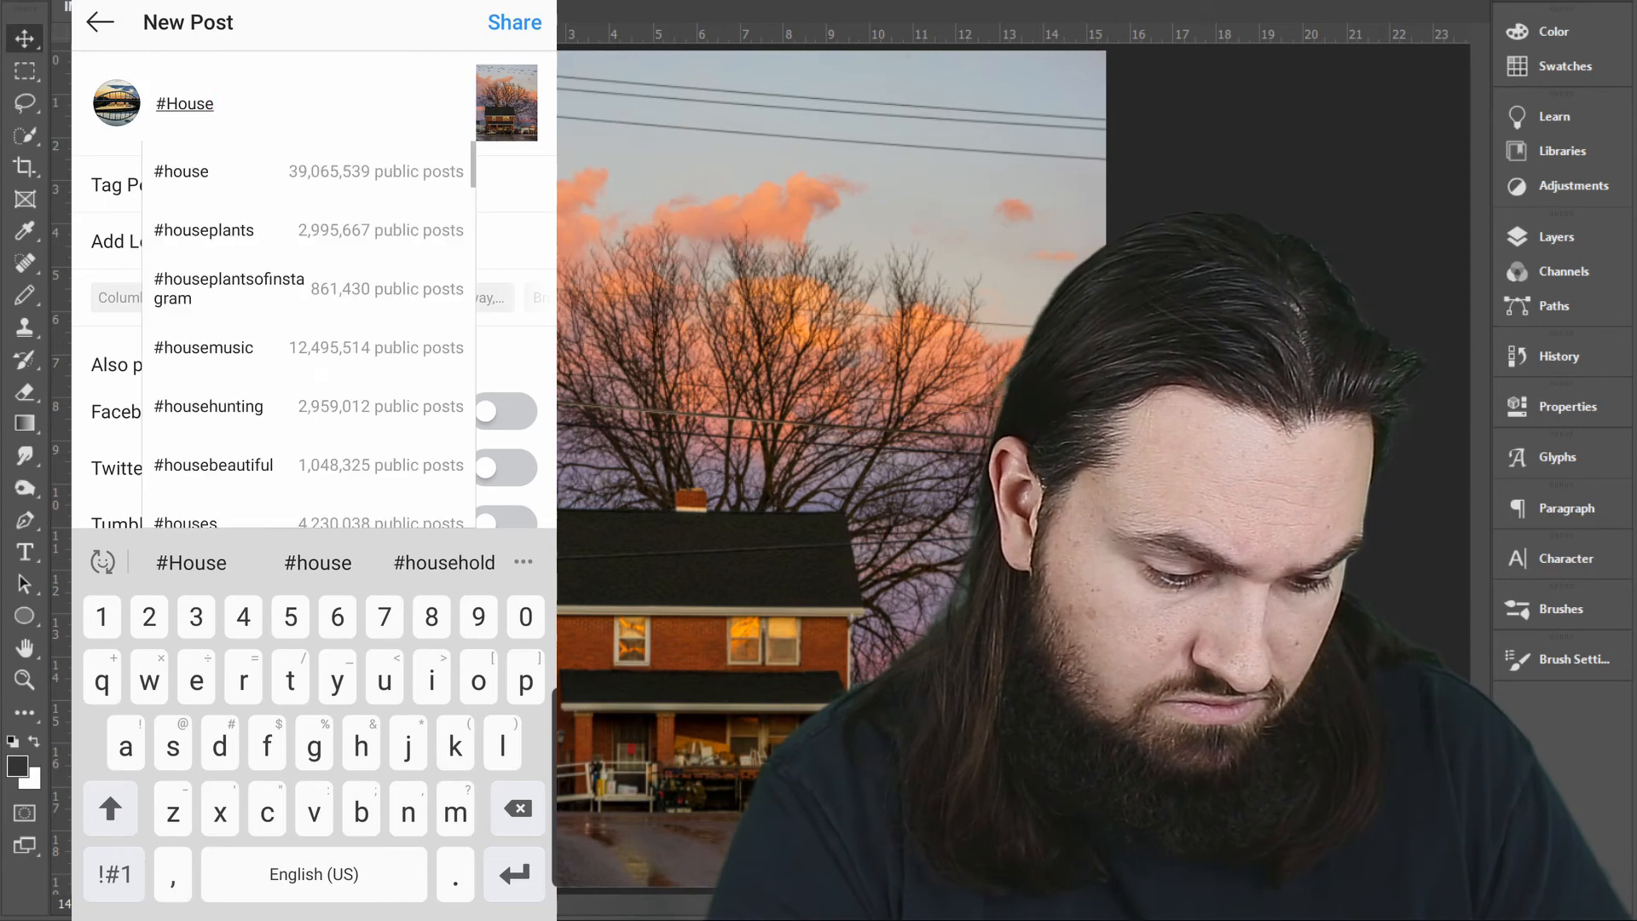
pyautogui.write(' at')
pyautogui.write(' #')
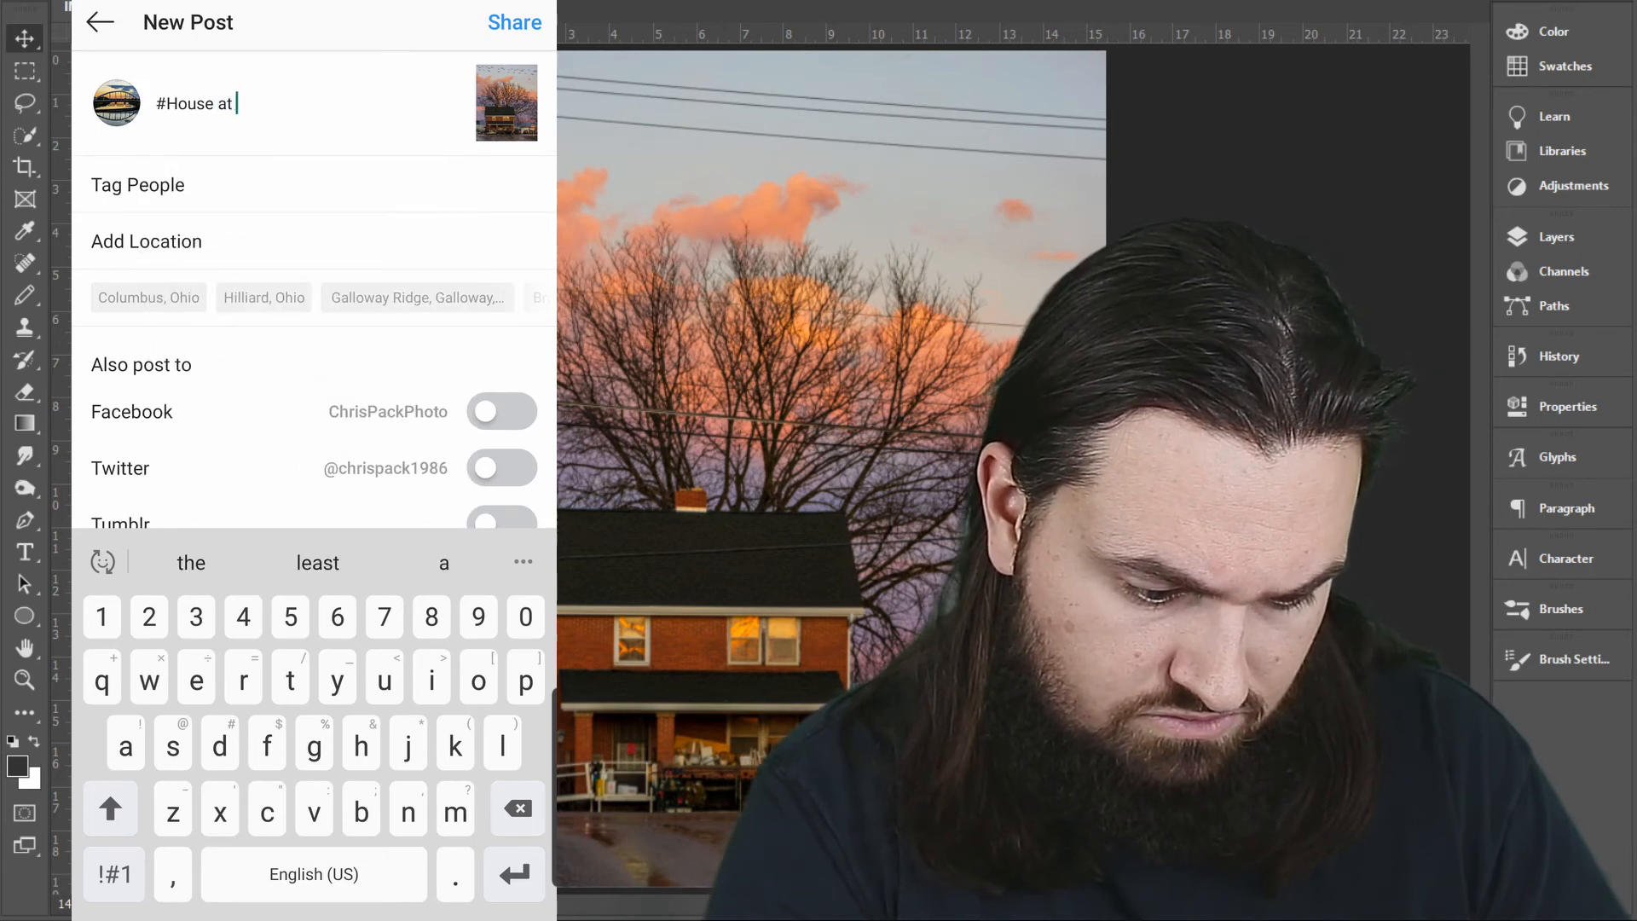
pyautogui.write('S')
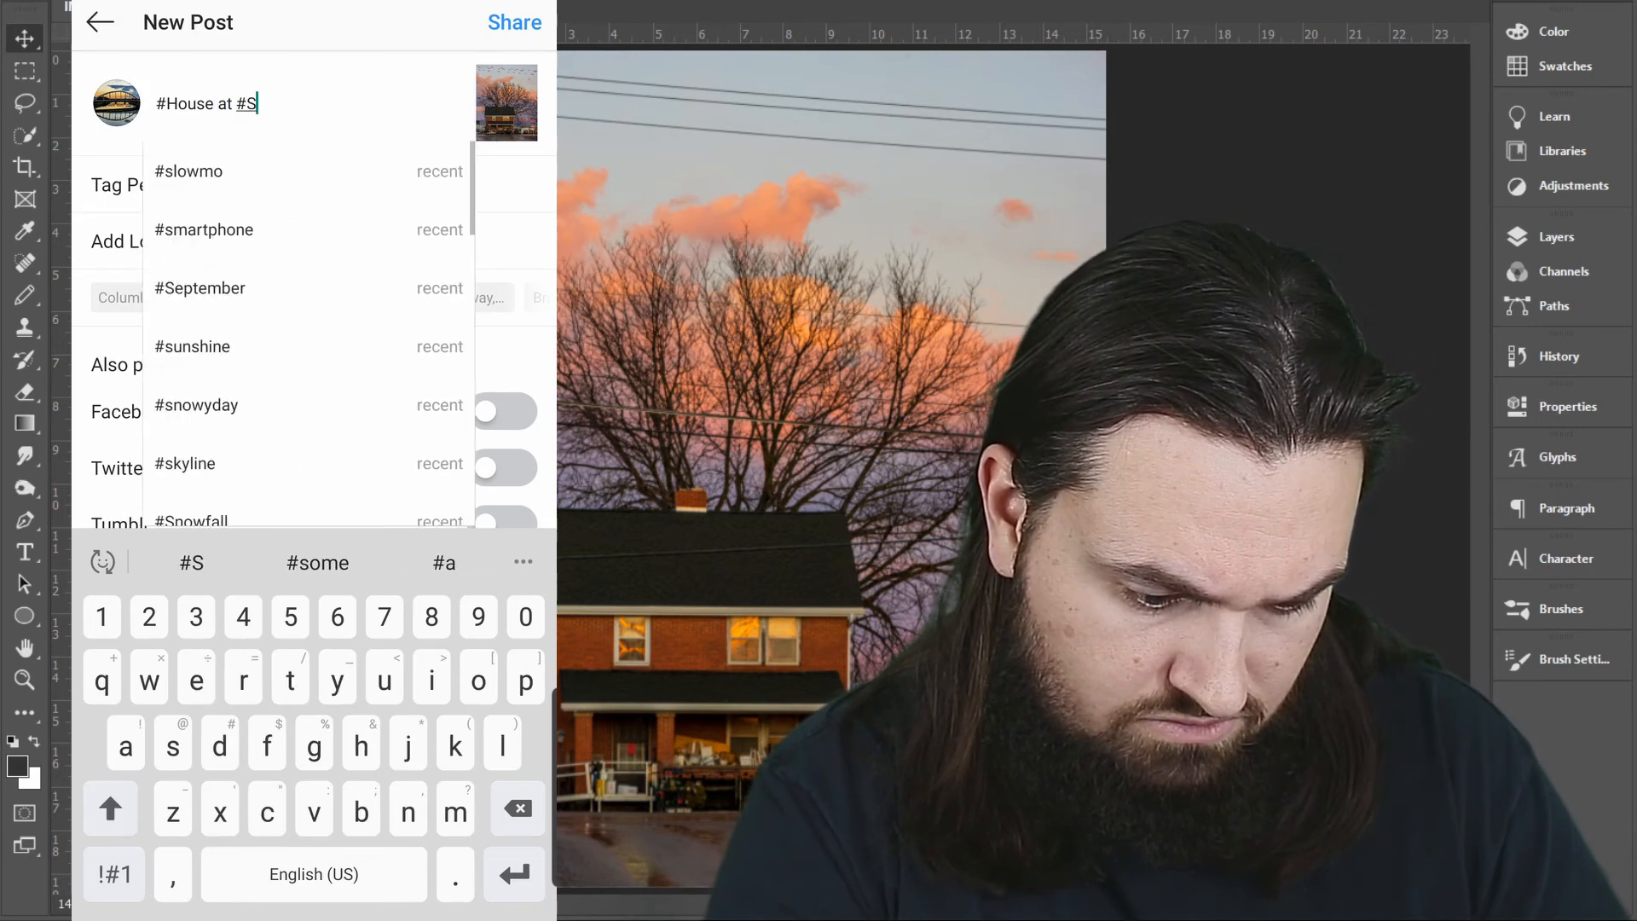
pyautogui.write('unset')
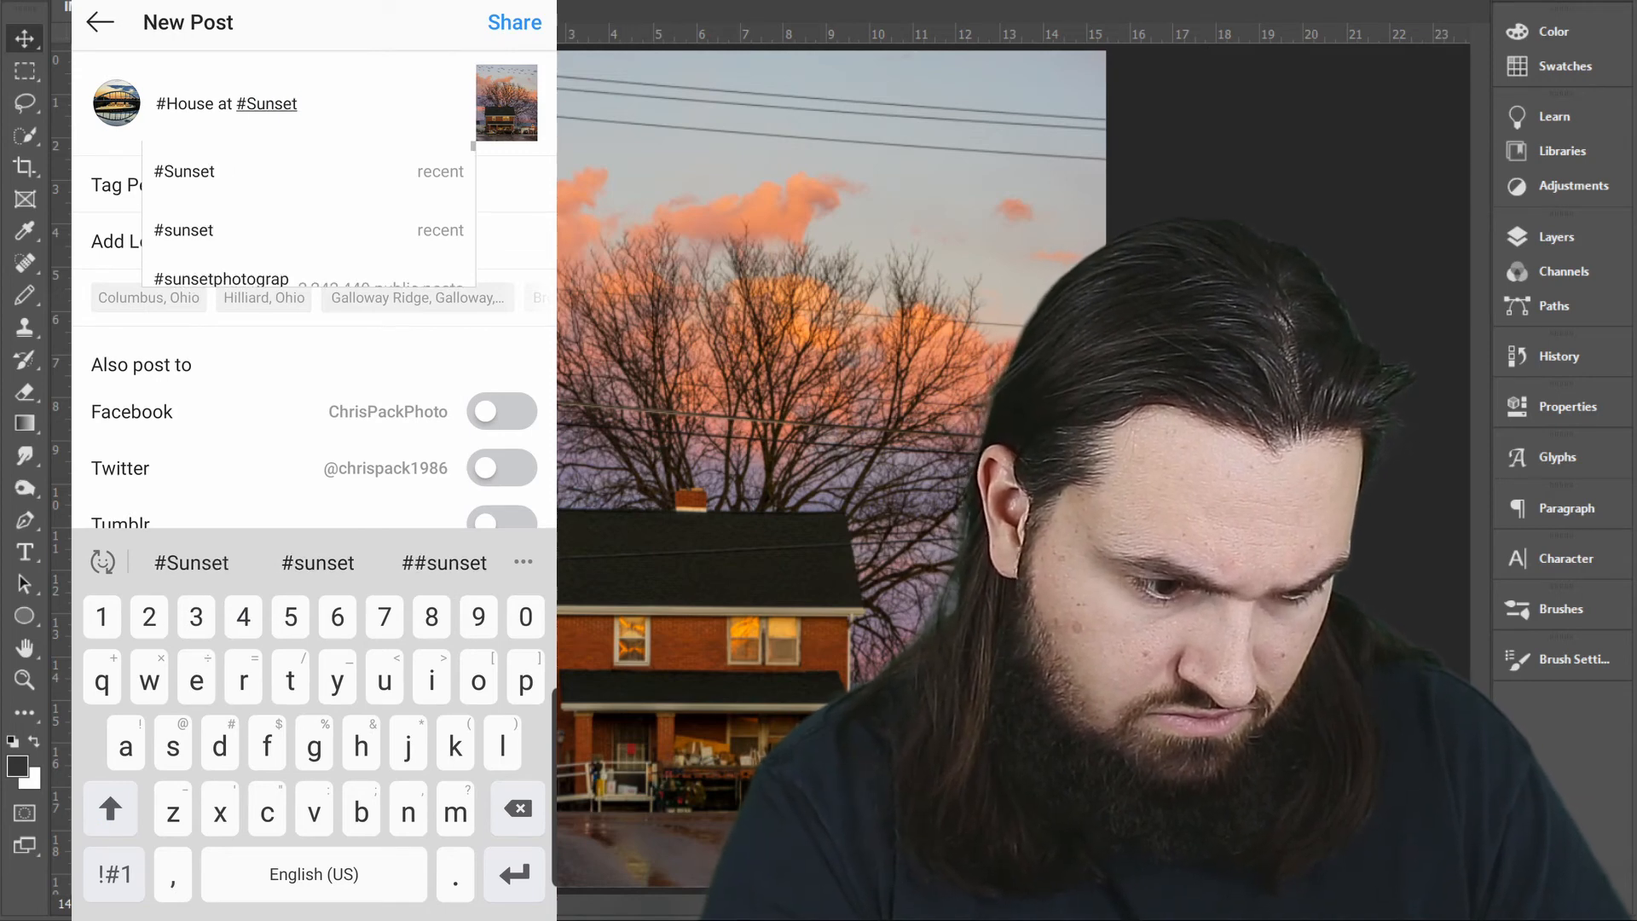
# Step: Start a new line in the caption and add the photographer's own photo hashtag from the suggestions
pyautogui.press('Return')
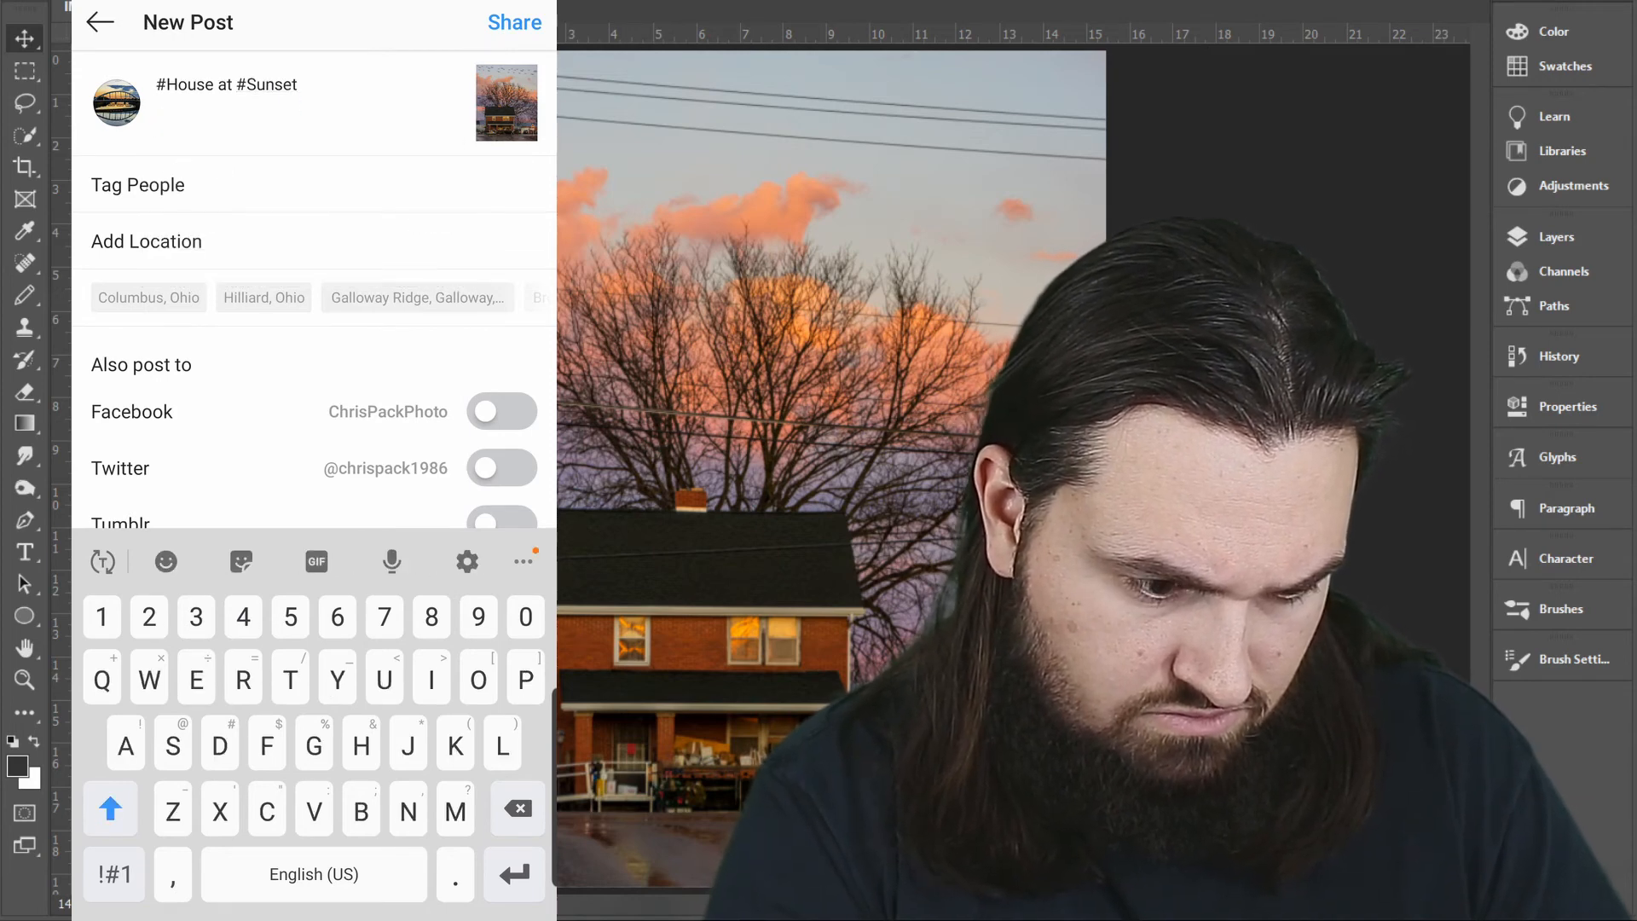
pyautogui.write('#ch')
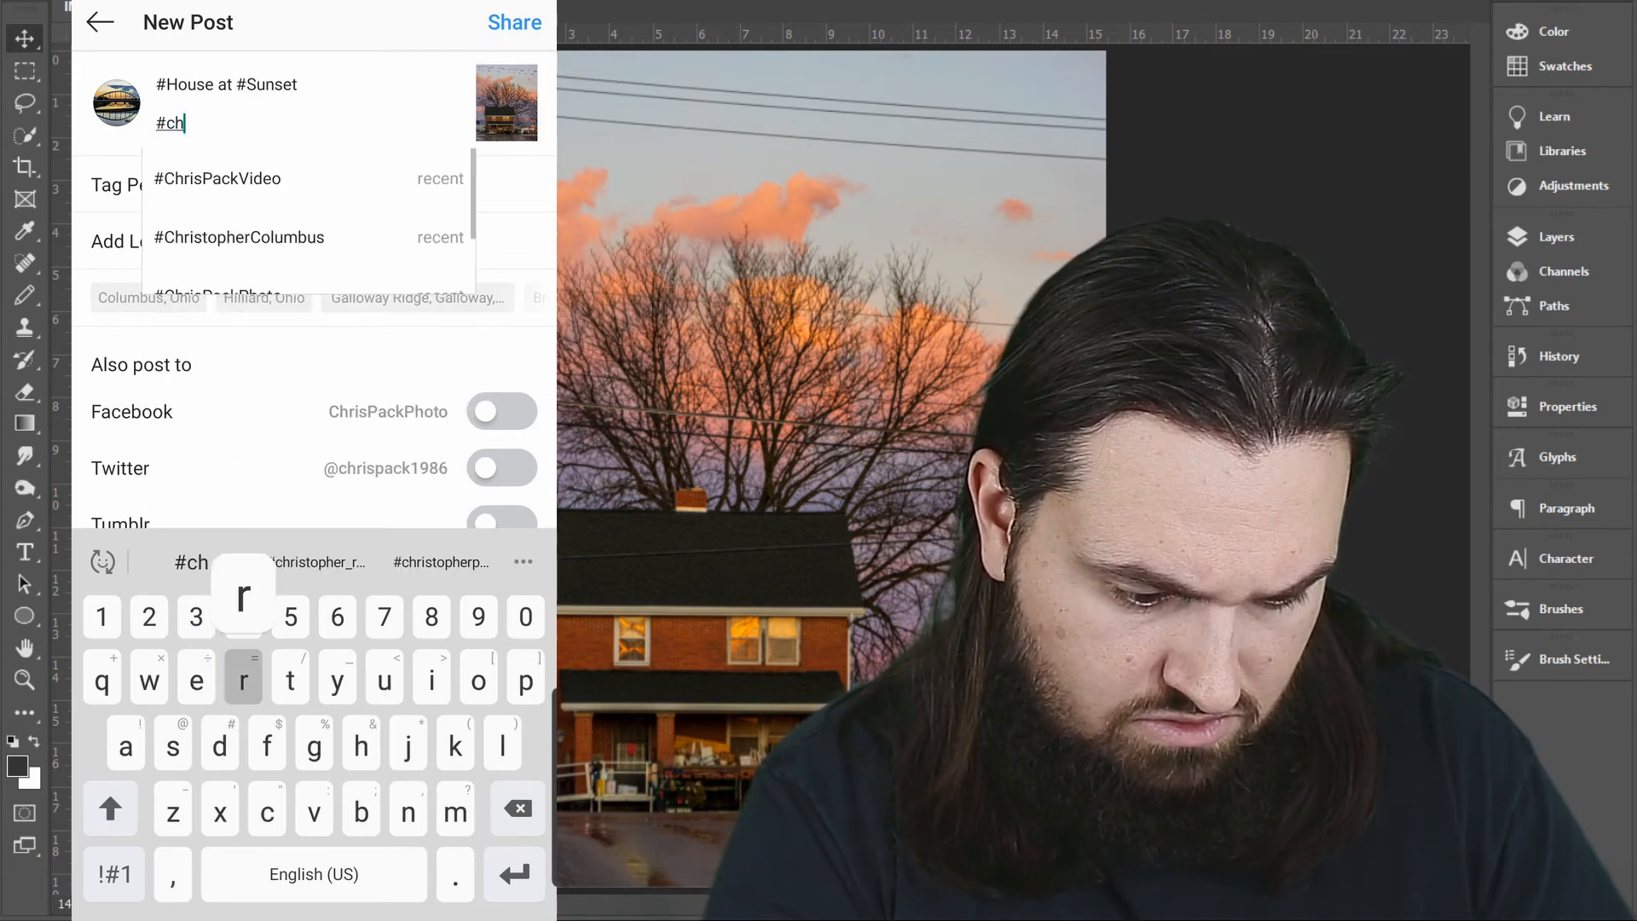
pyautogui.write('ris')
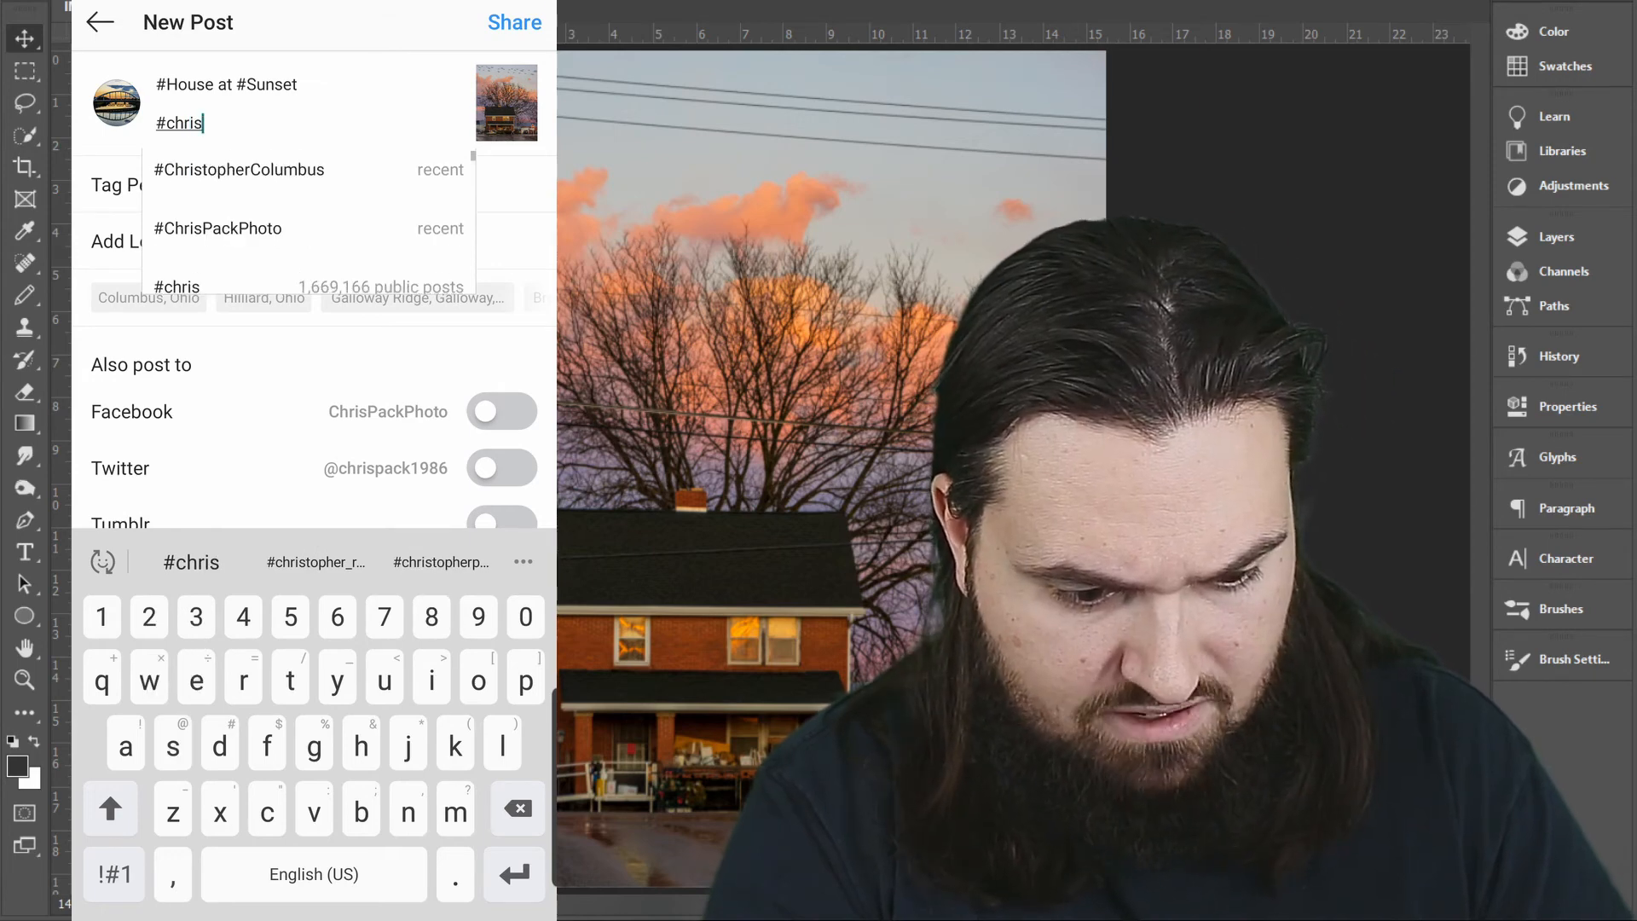
pyautogui.click(217, 213)
# Step: Add the hashtags #photography and #photo after the photographer's hashtag in the caption
pyautogui.write('#')
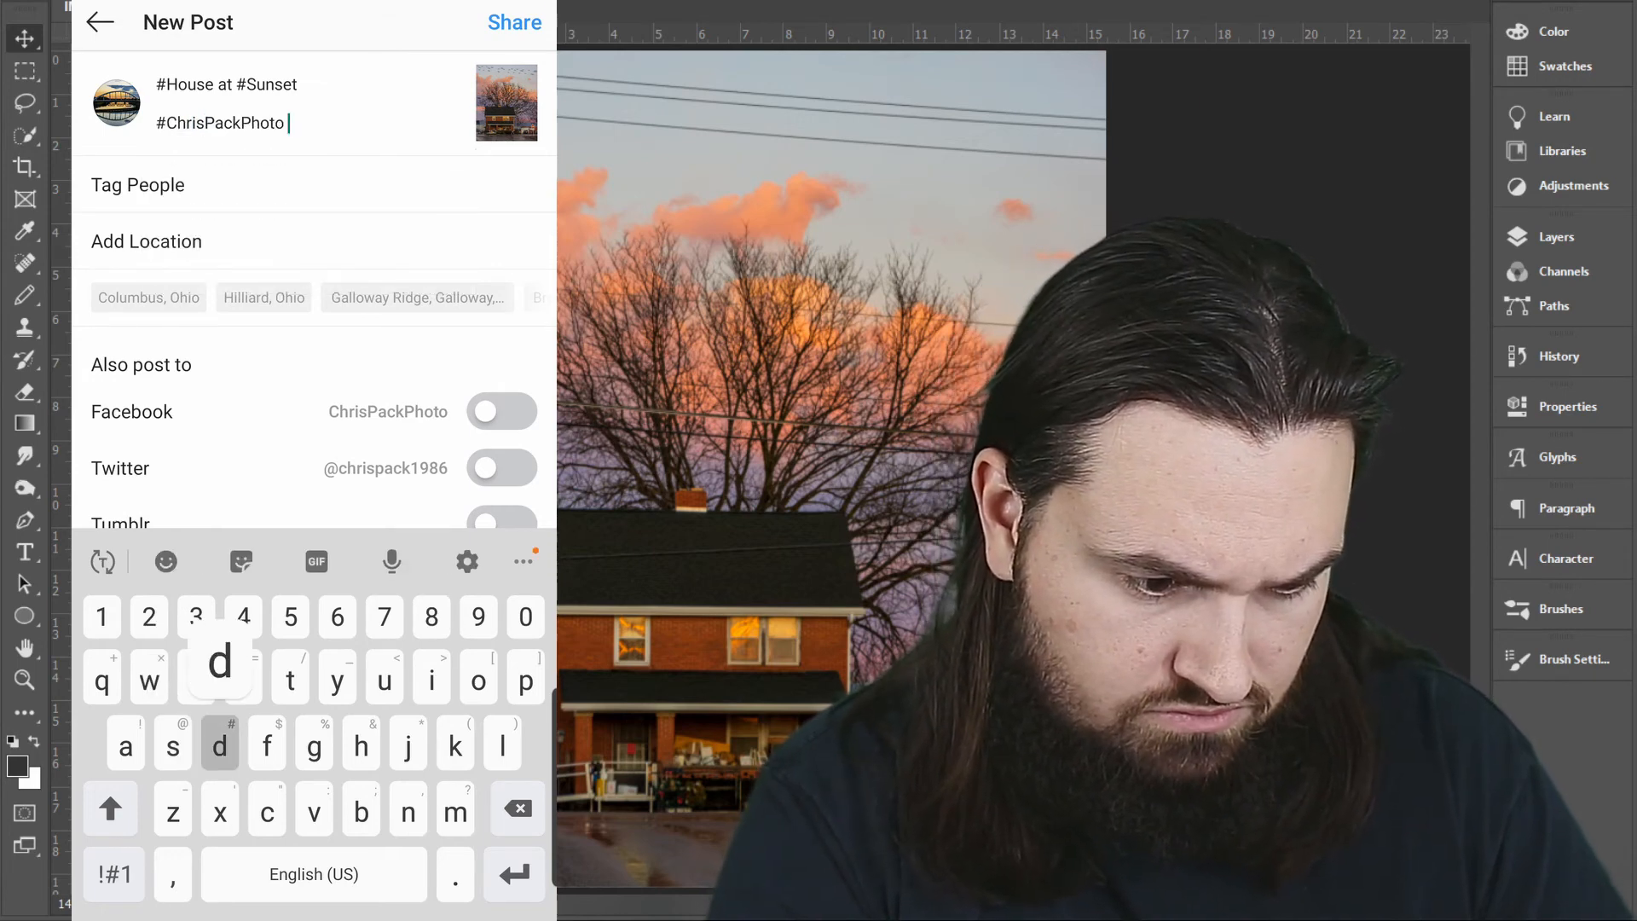
pyautogui.write('h')
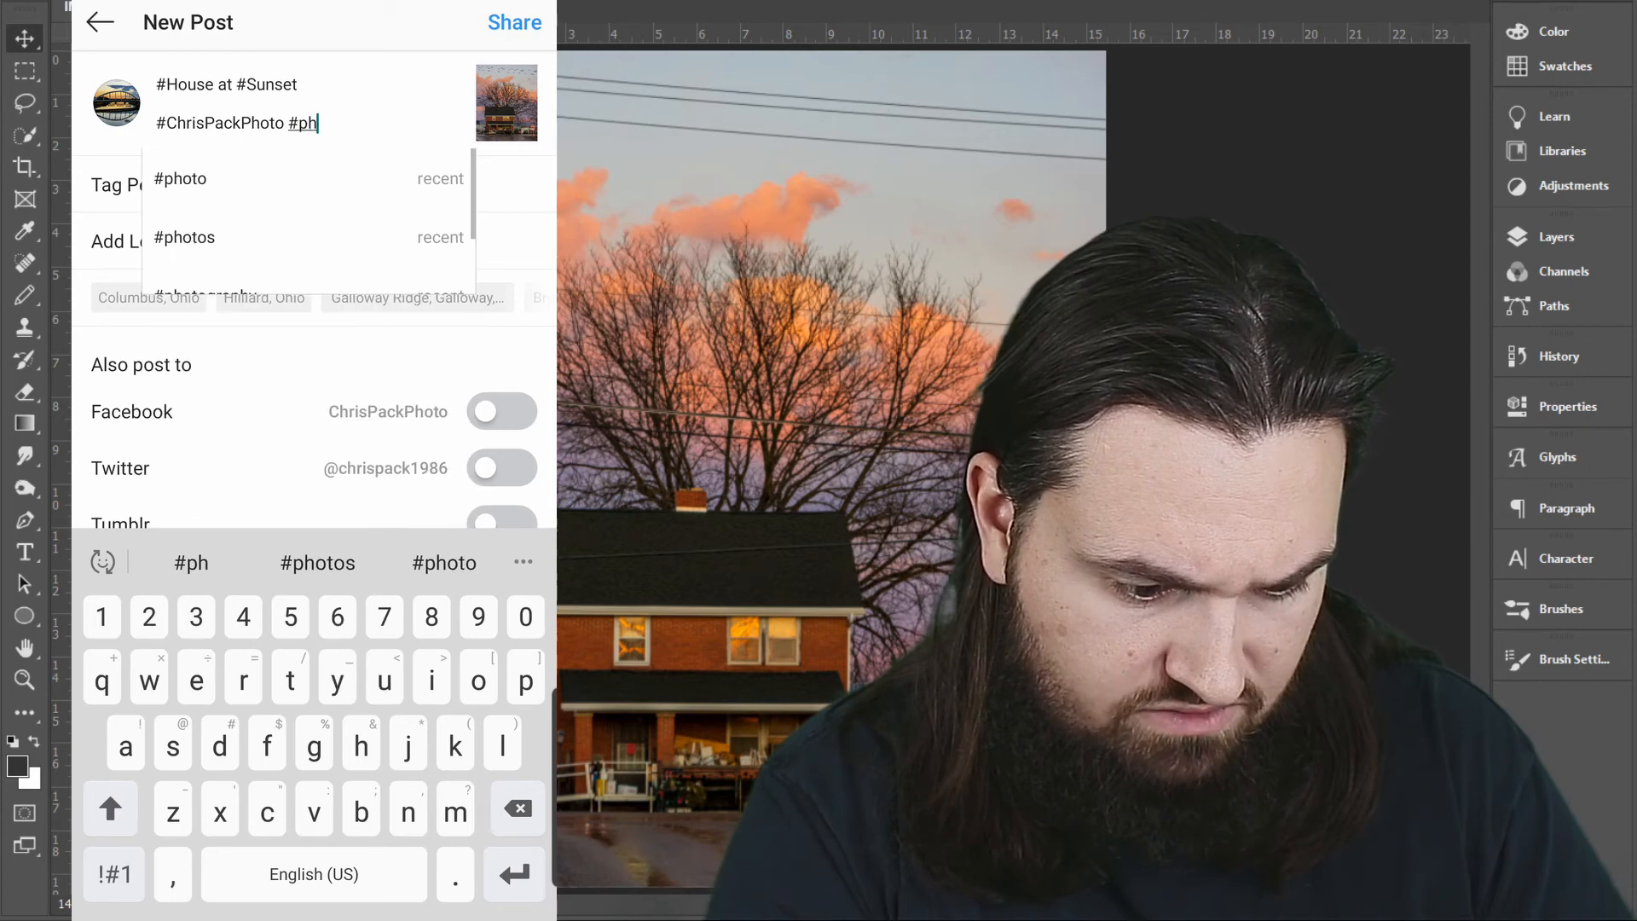
pyautogui.write('oto')
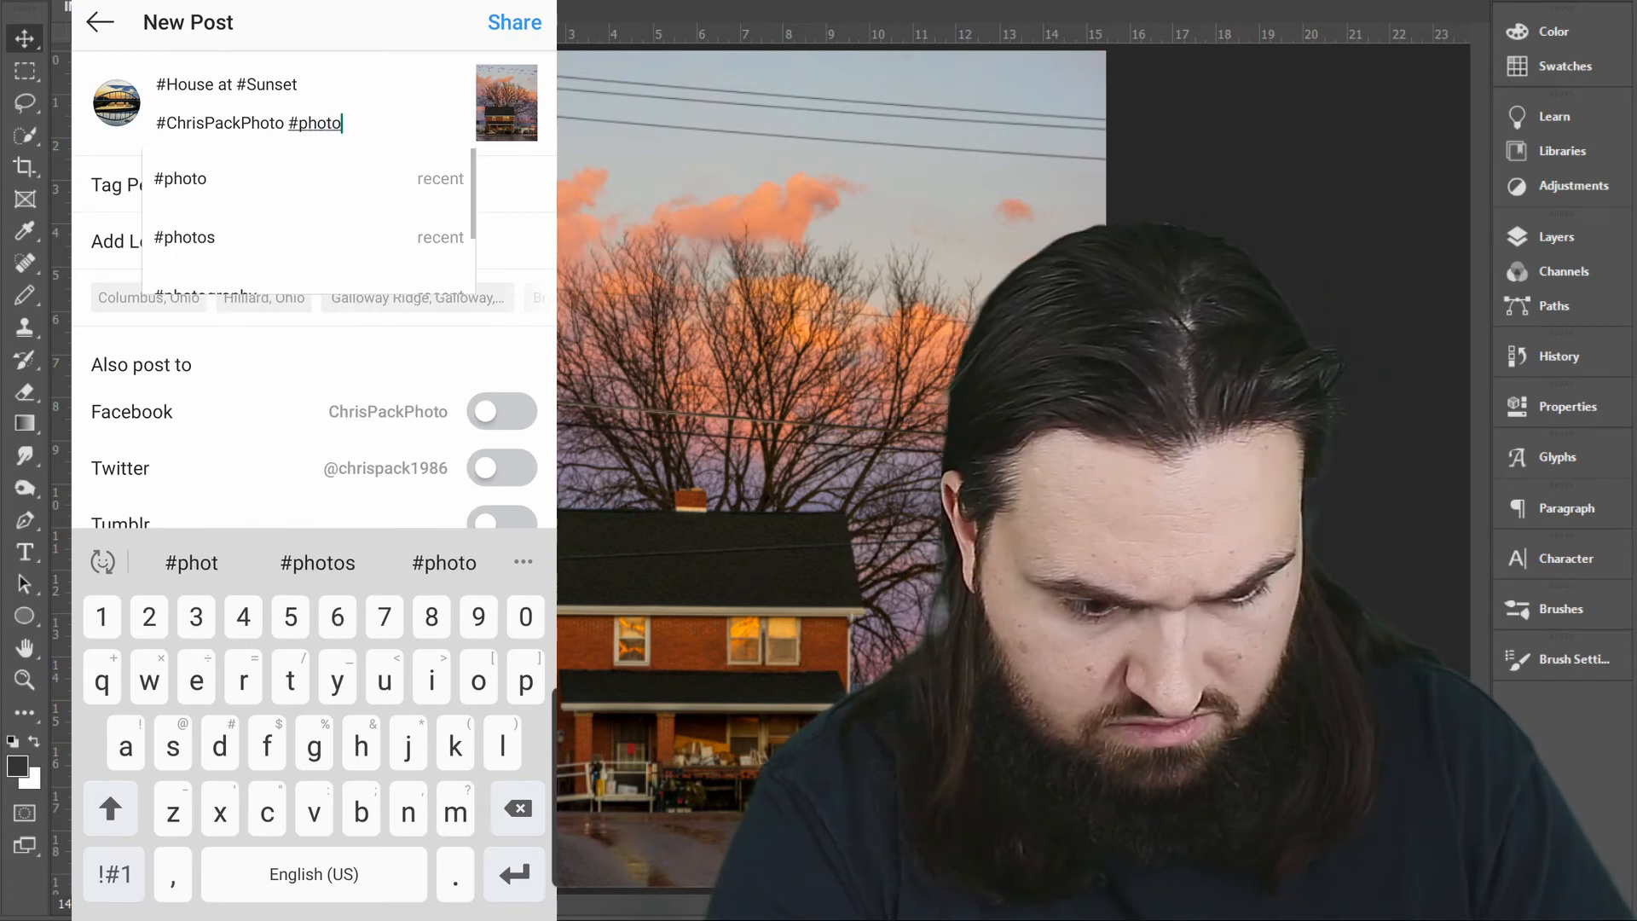
pyautogui.click(205, 213)
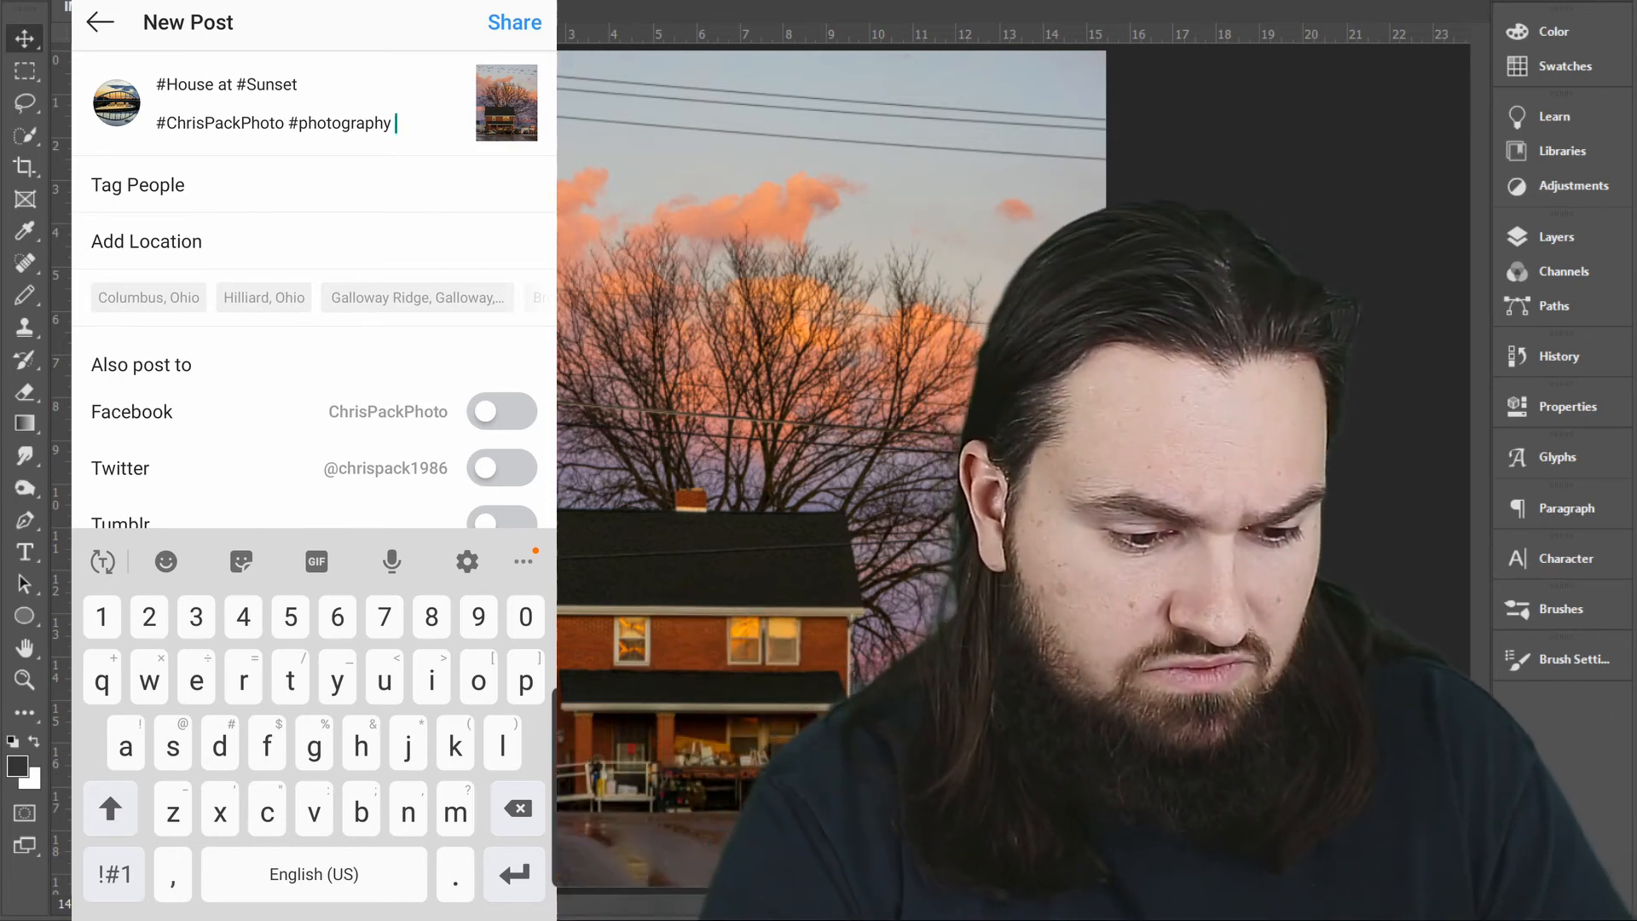
pyautogui.write('#pho')
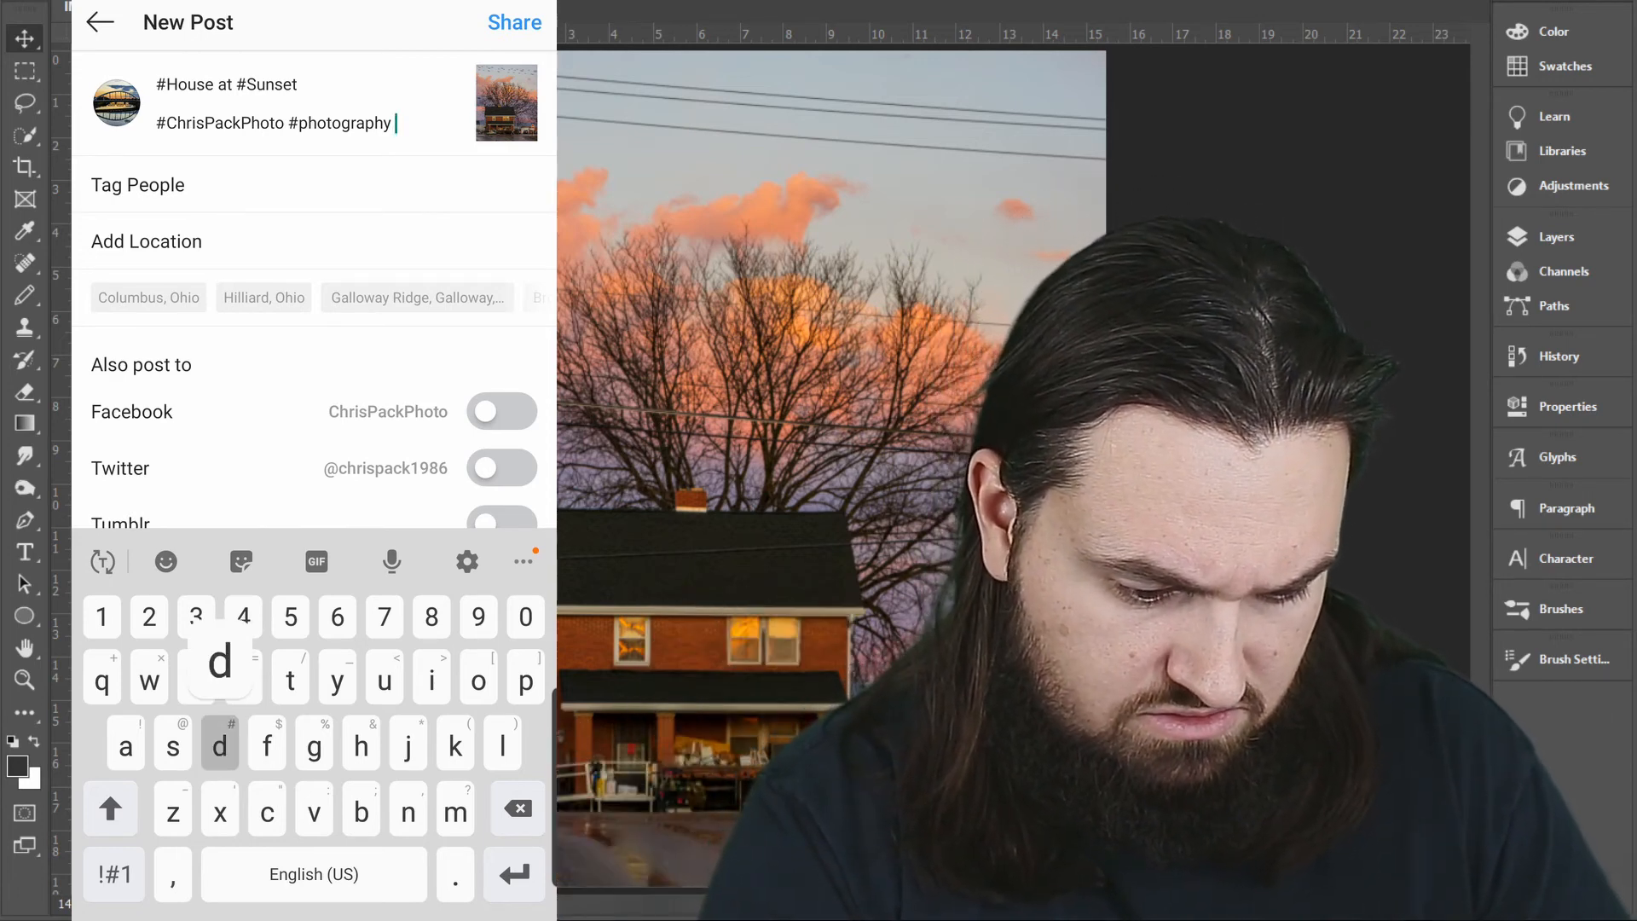
pyautogui.write('tography')
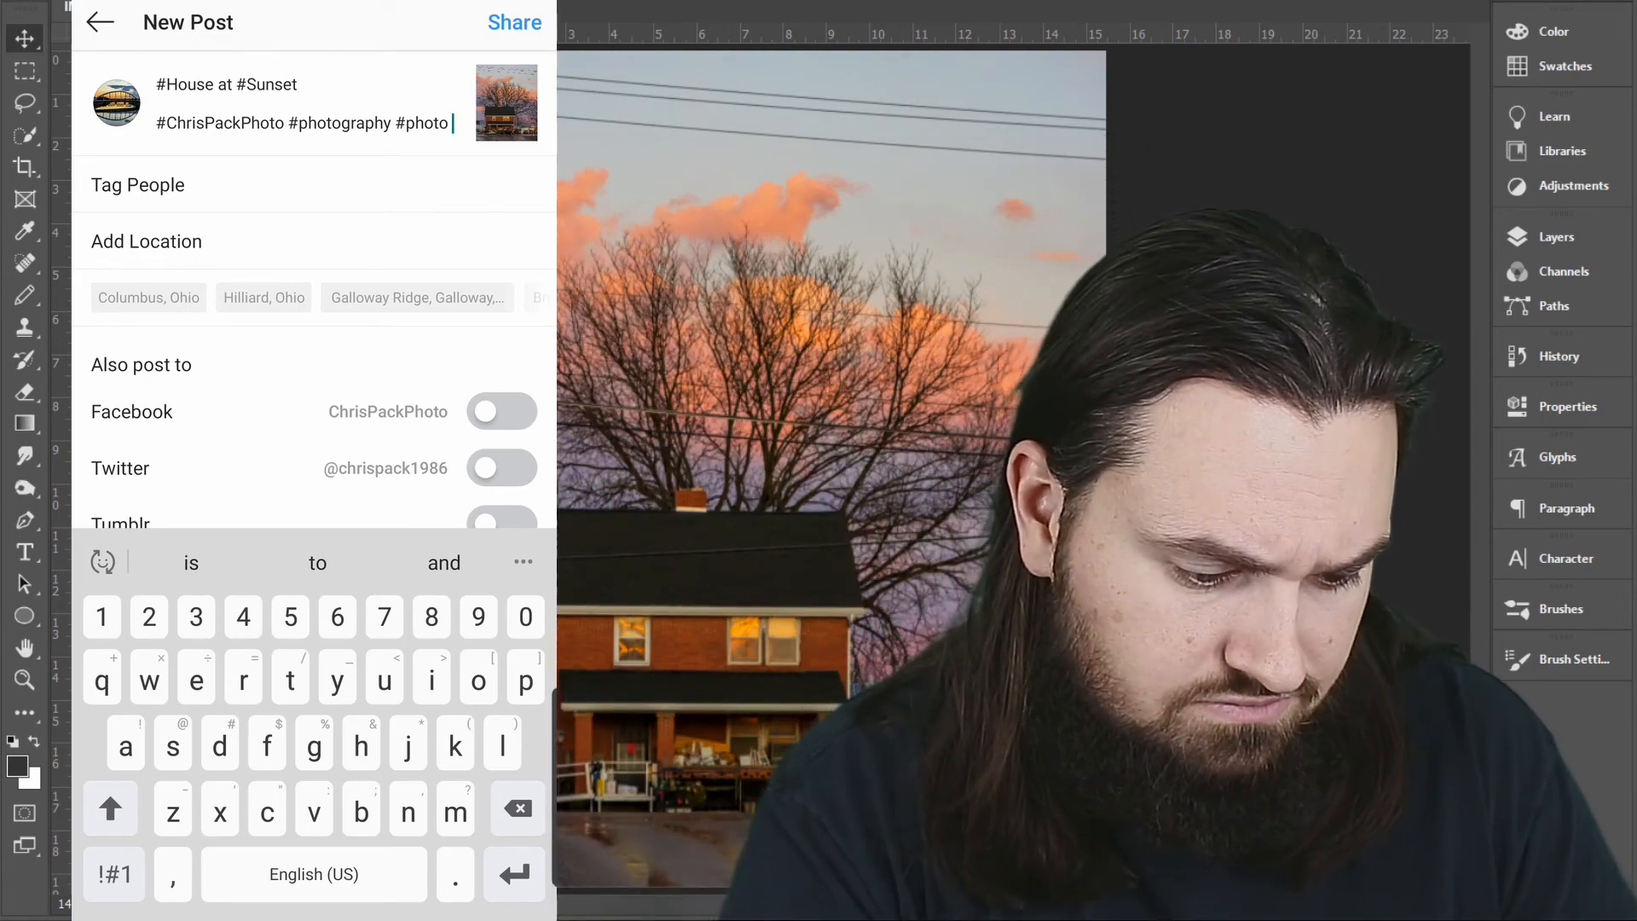
# Step: Add the hashtags #landscape and #landscapephotography to the caption
pyautogui.write('#l')
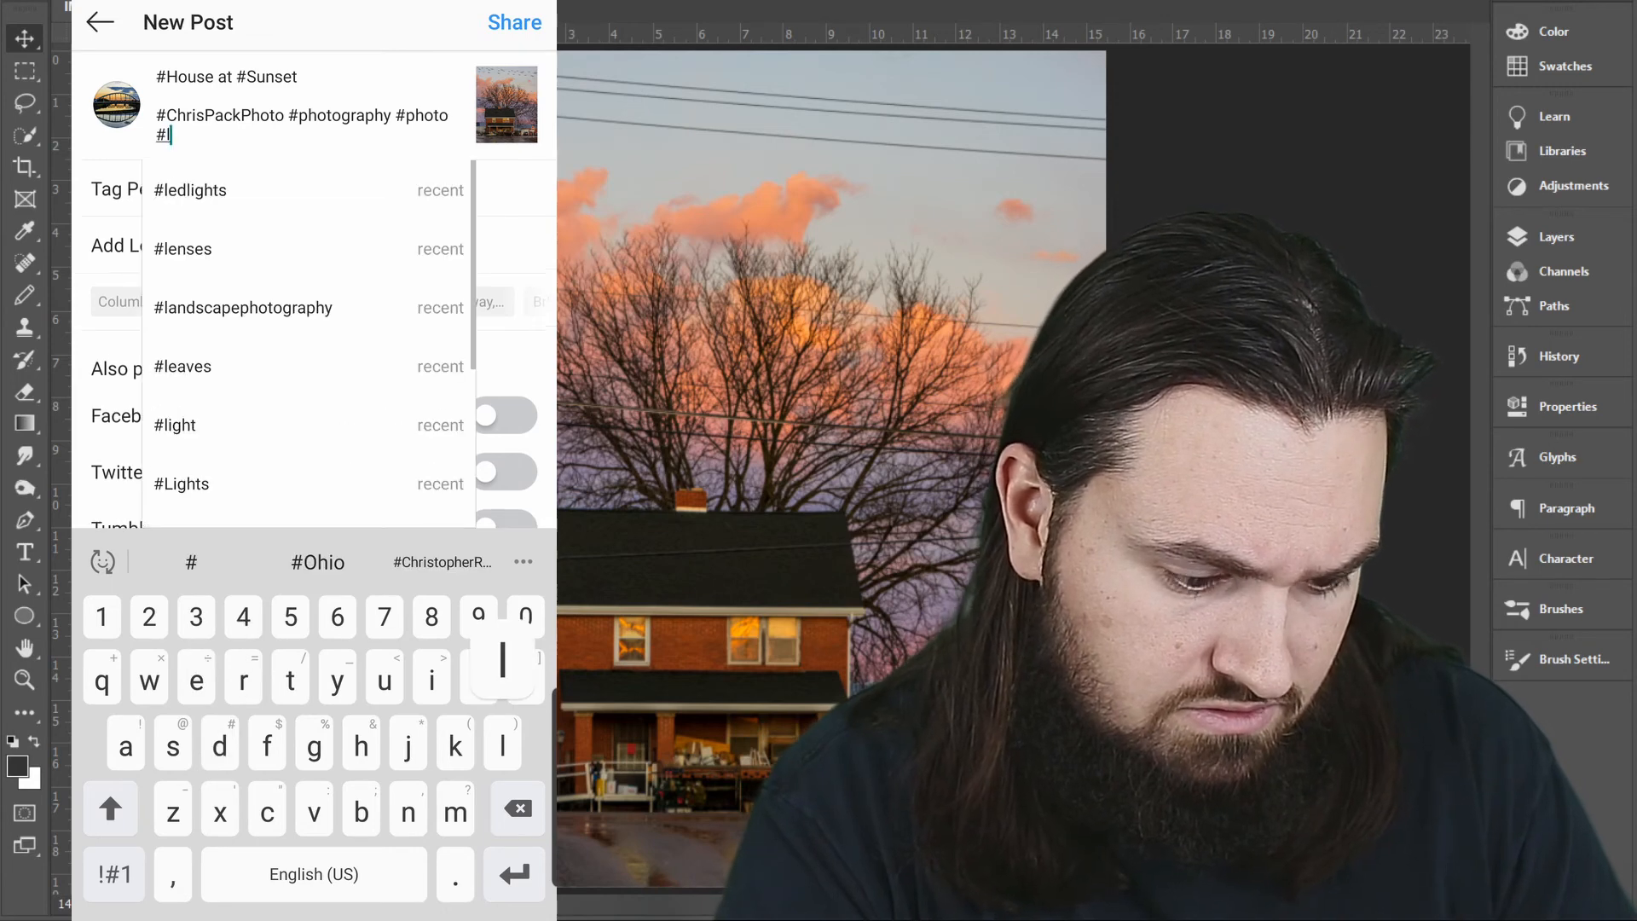
pyautogui.write('and')
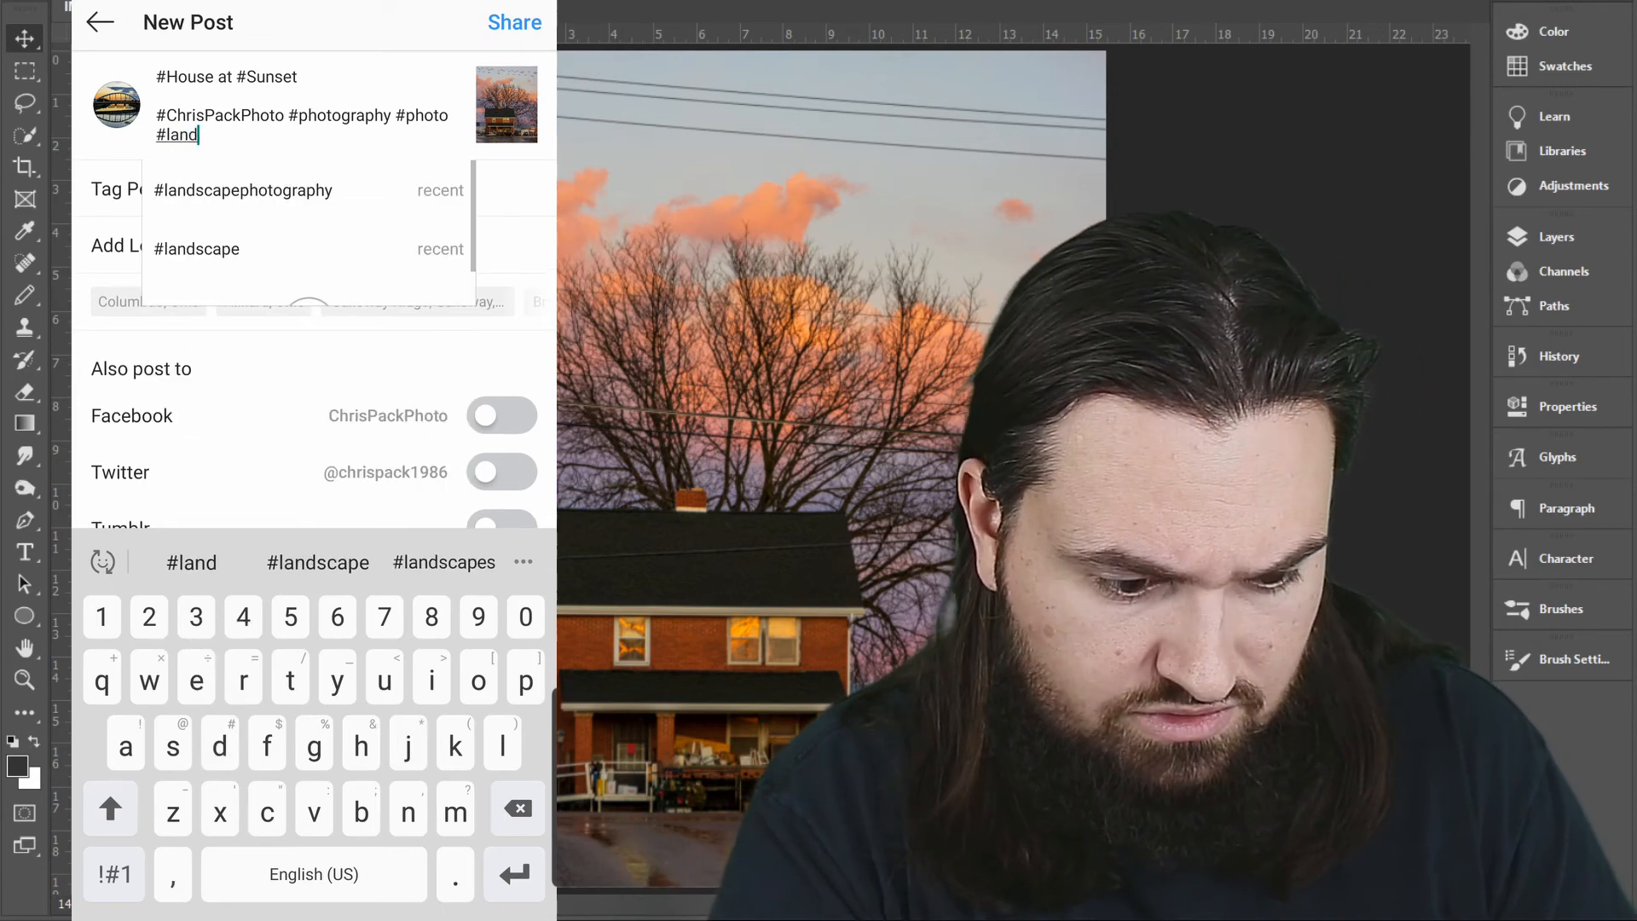
pyautogui.click(196, 249)
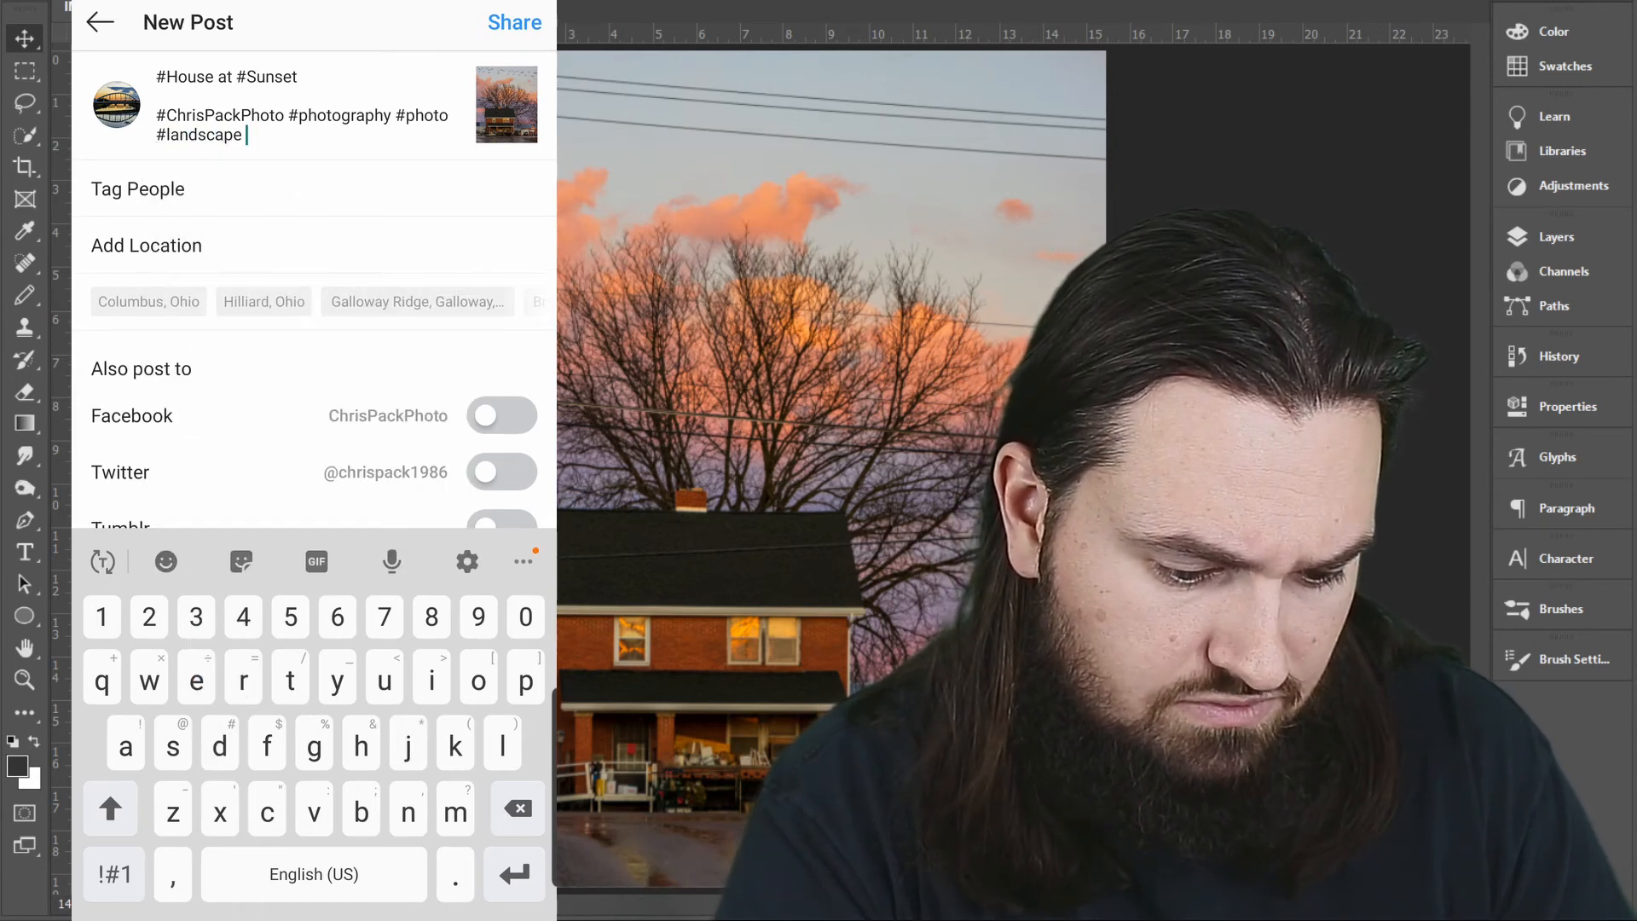
pyautogui.write('#la')
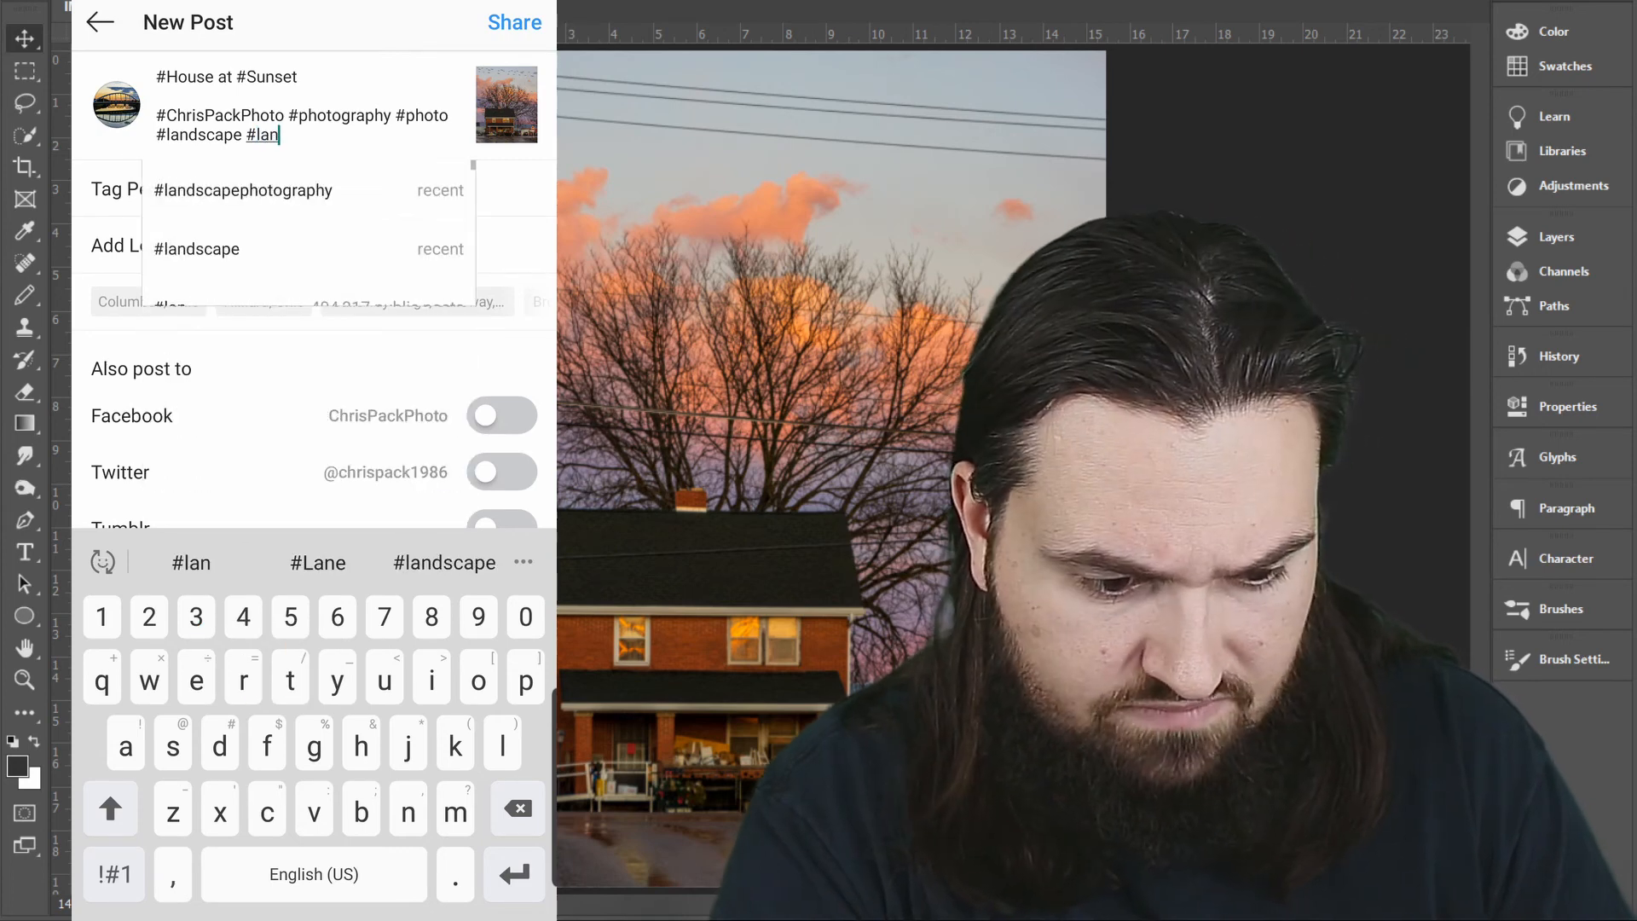
pyautogui.write('n')
pyautogui.click(243, 189)
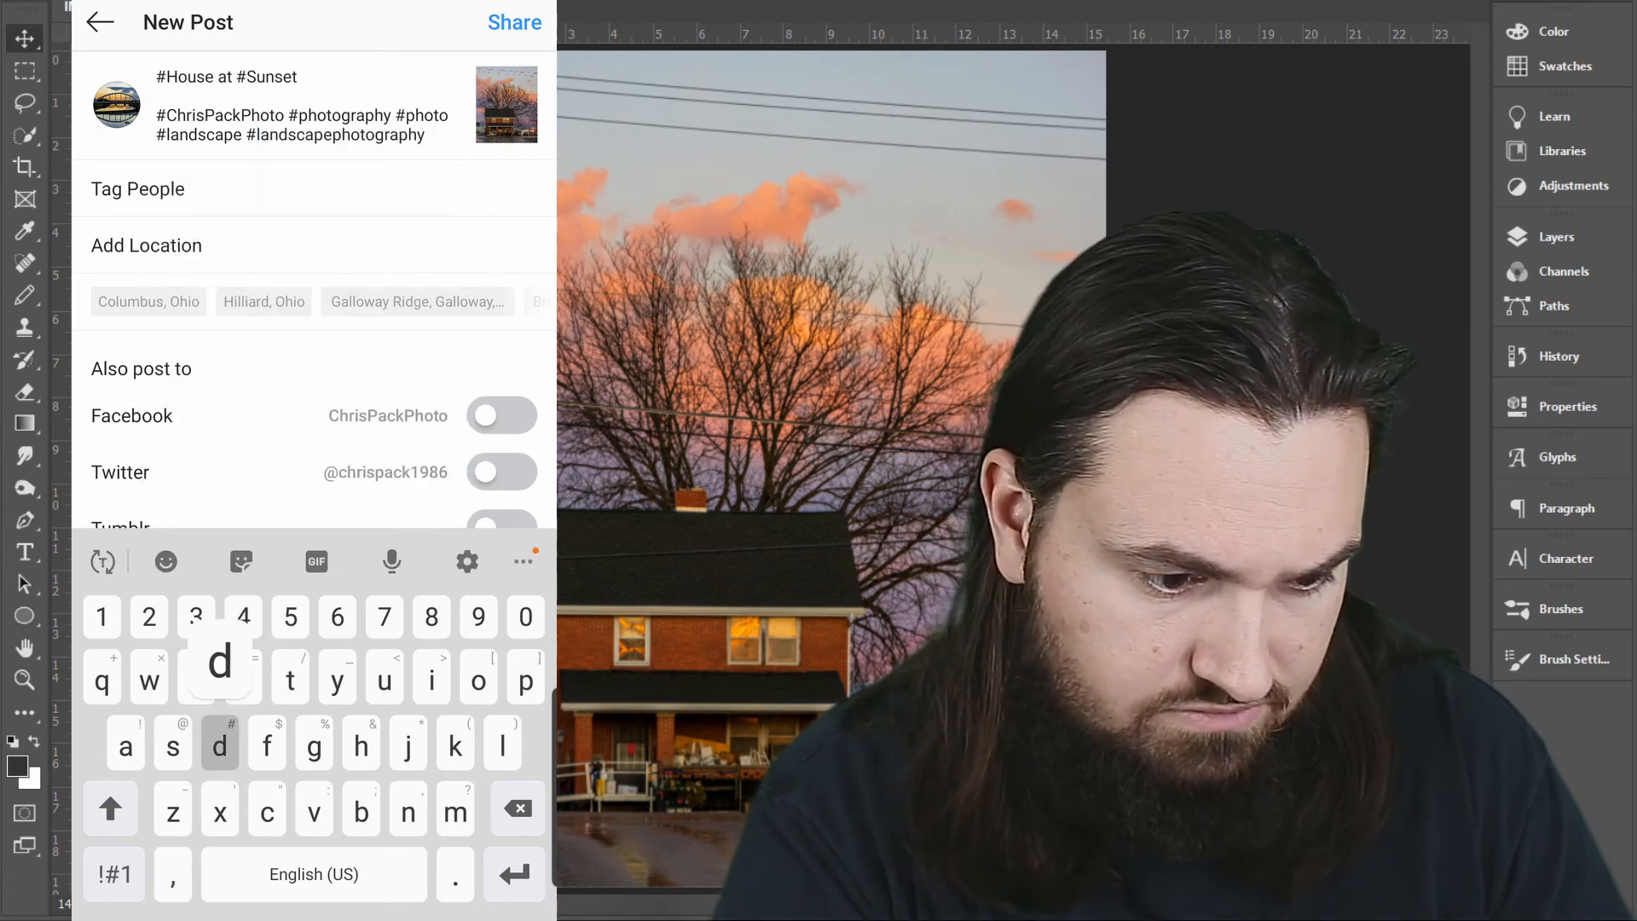
# Step: Add the light-related hashtags #sun, #goldenhour and #bluehour to the caption
pyautogui.write('#sun')
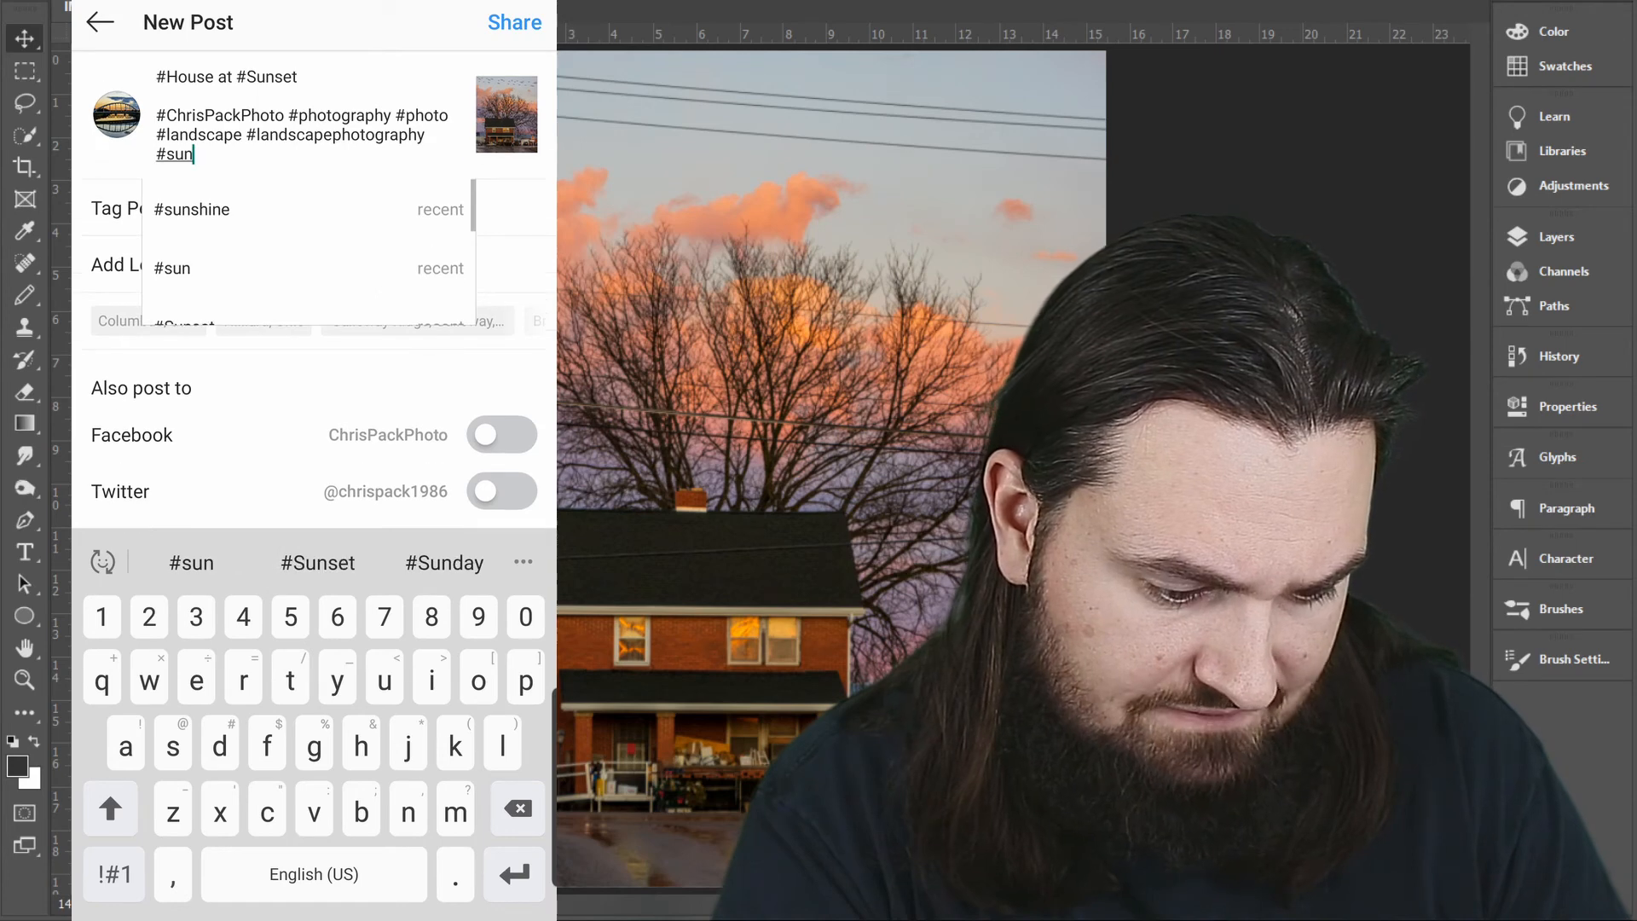
pyautogui.write(' #')
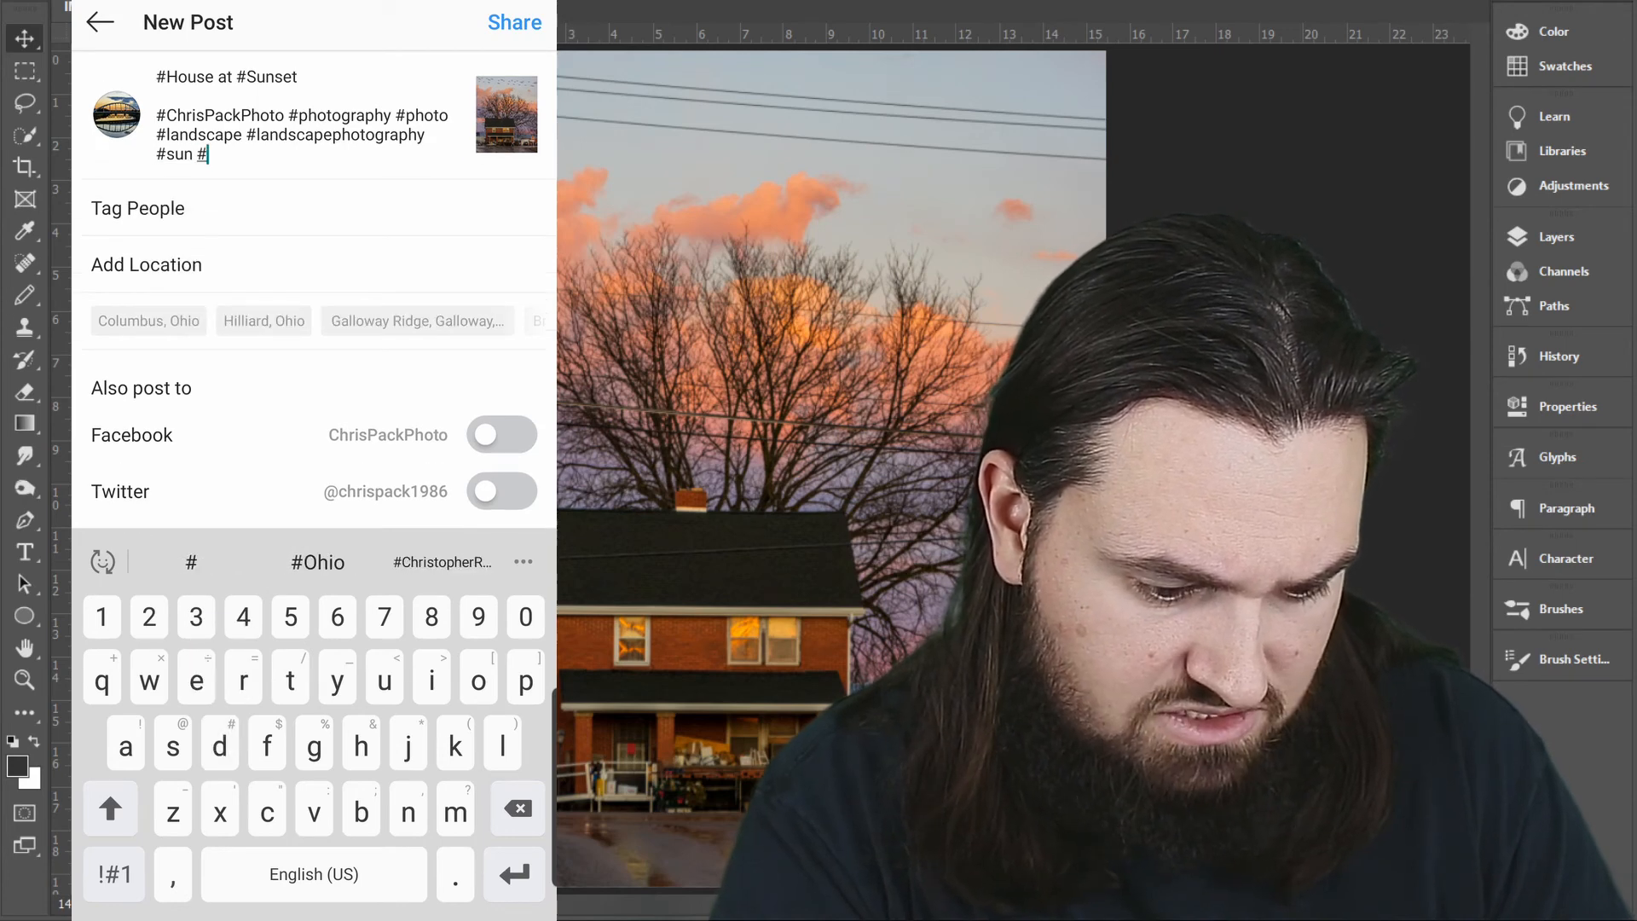
pyautogui.write('gol')
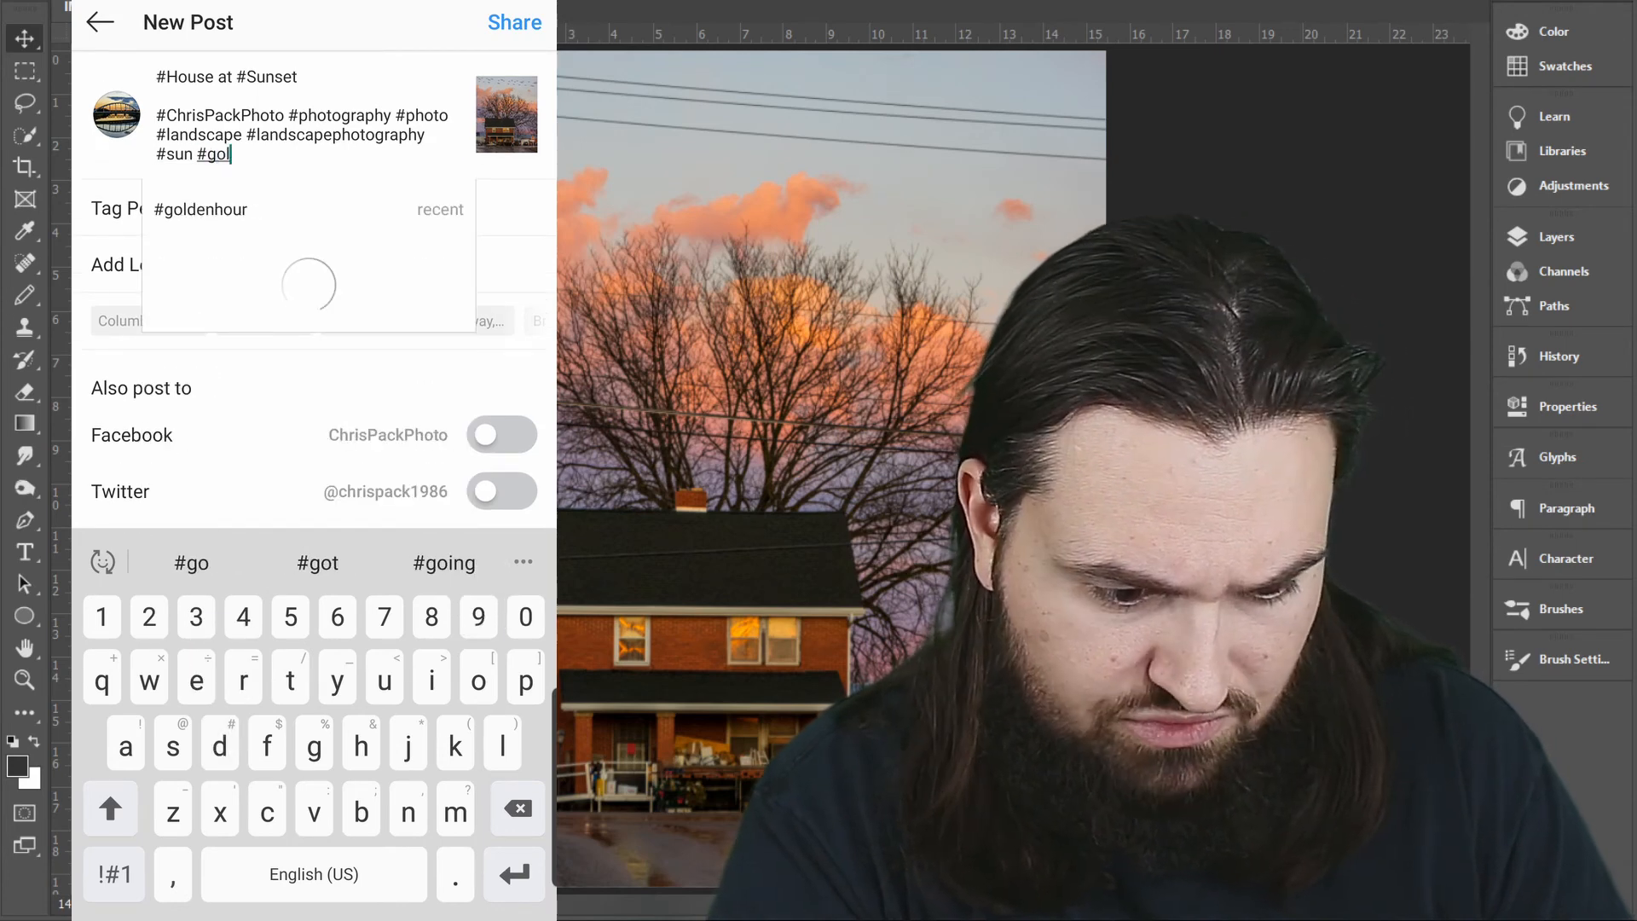
pyautogui.write('denhour #blu')
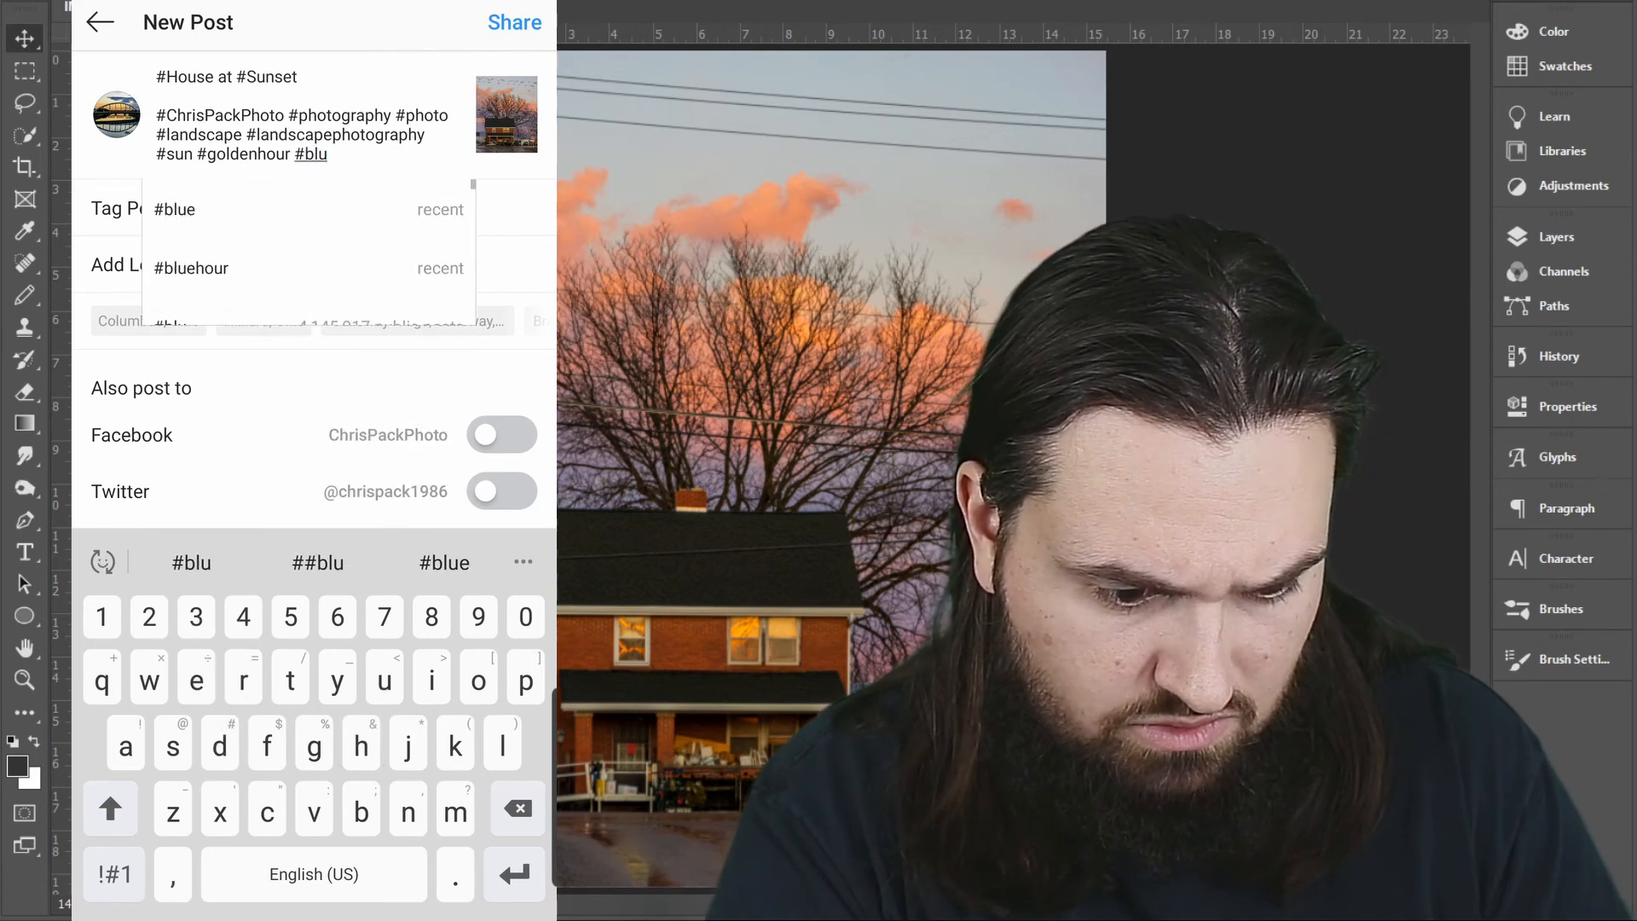
pyautogui.write('ehour #')
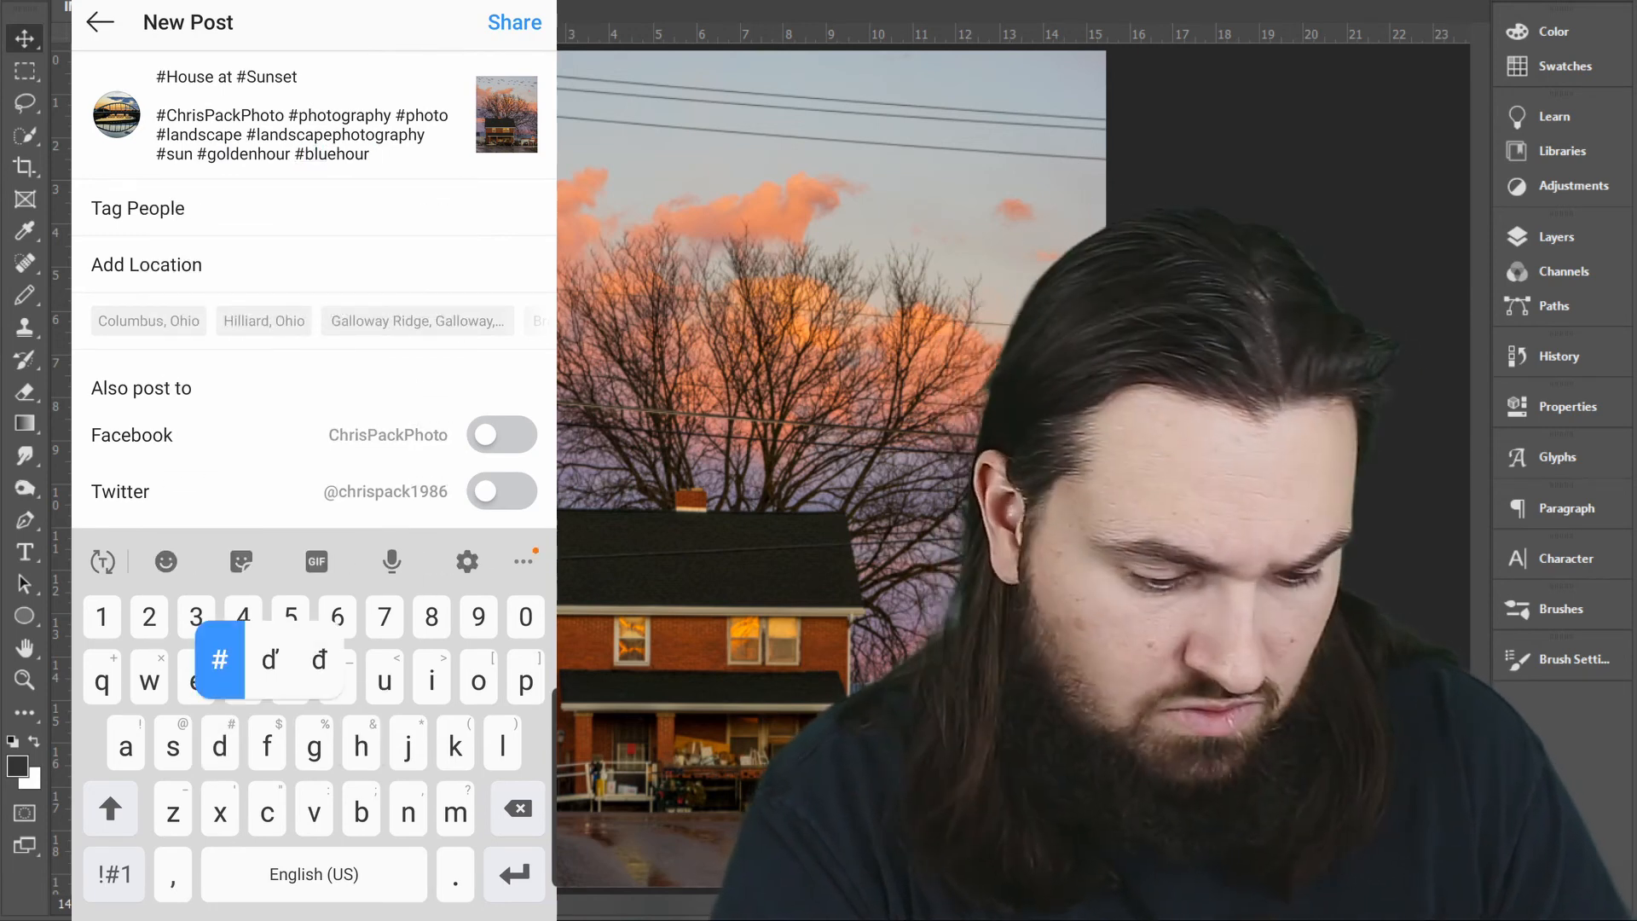
# Step: Add the suggested hashtags #cottoncandy and #cottoncandysky to the caption
pyautogui.write('cot')
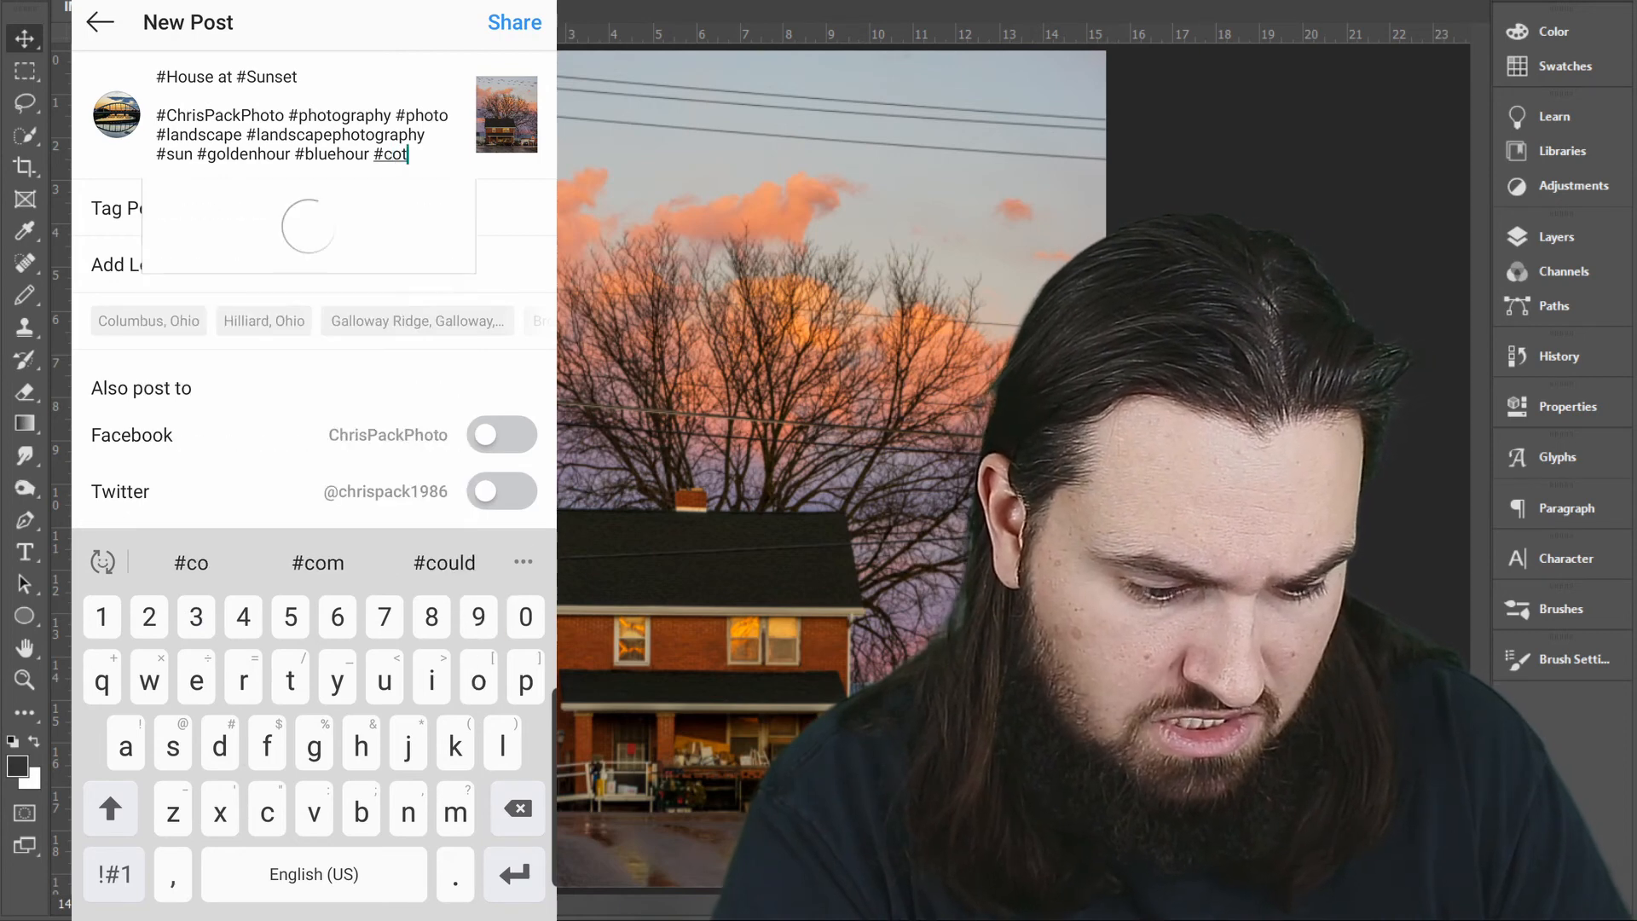
pyautogui.write('to')
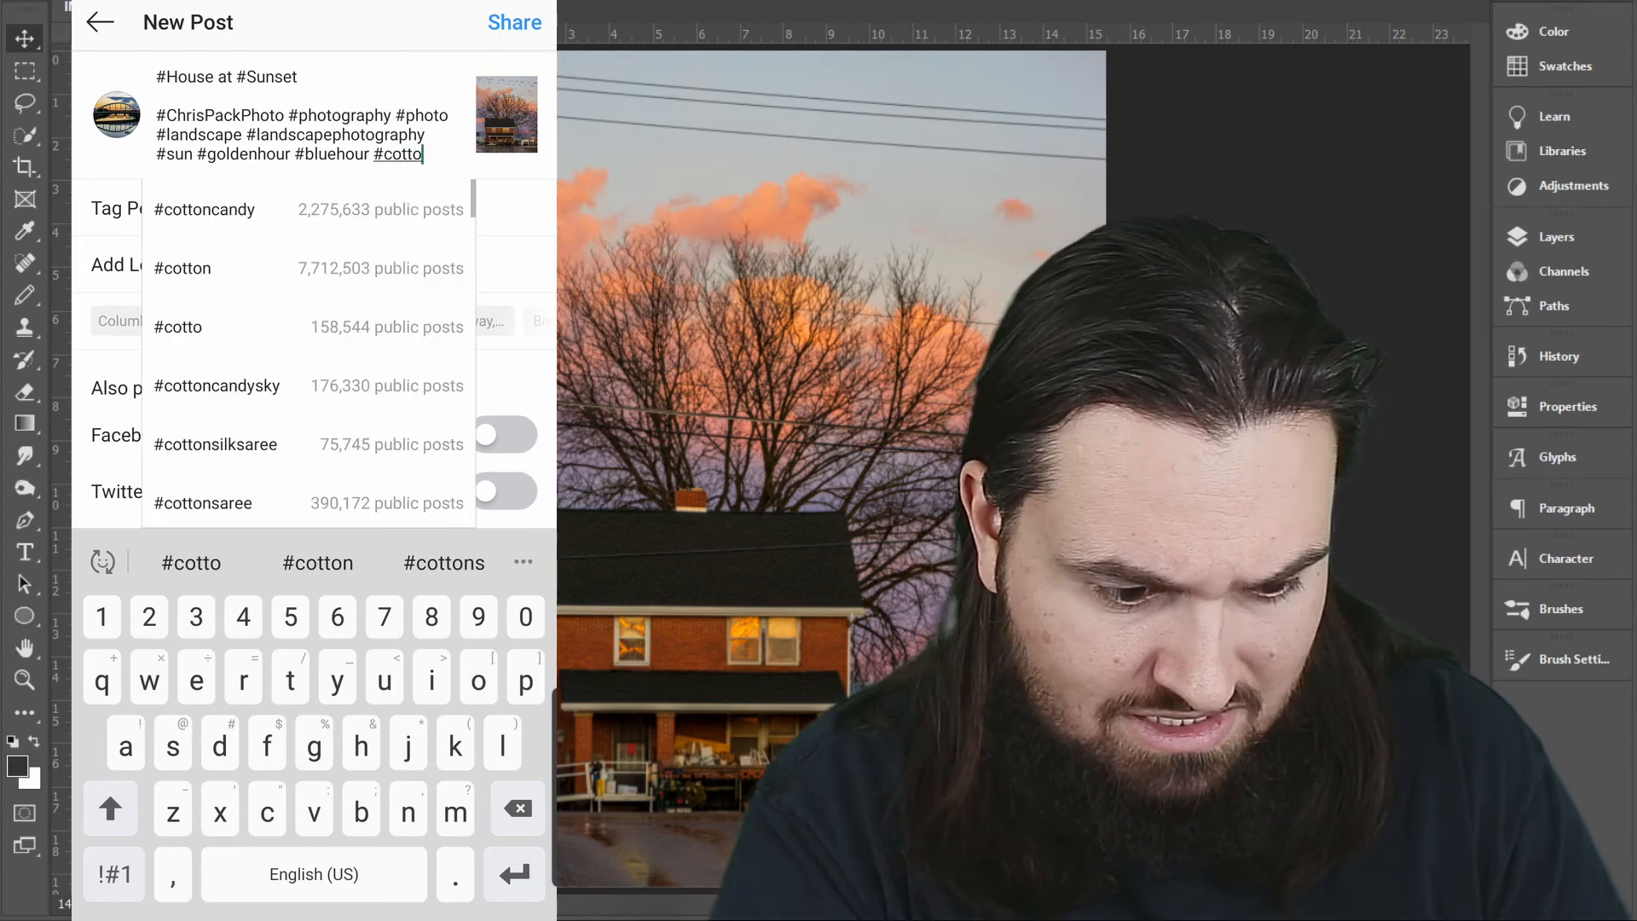
pyautogui.click(204, 209)
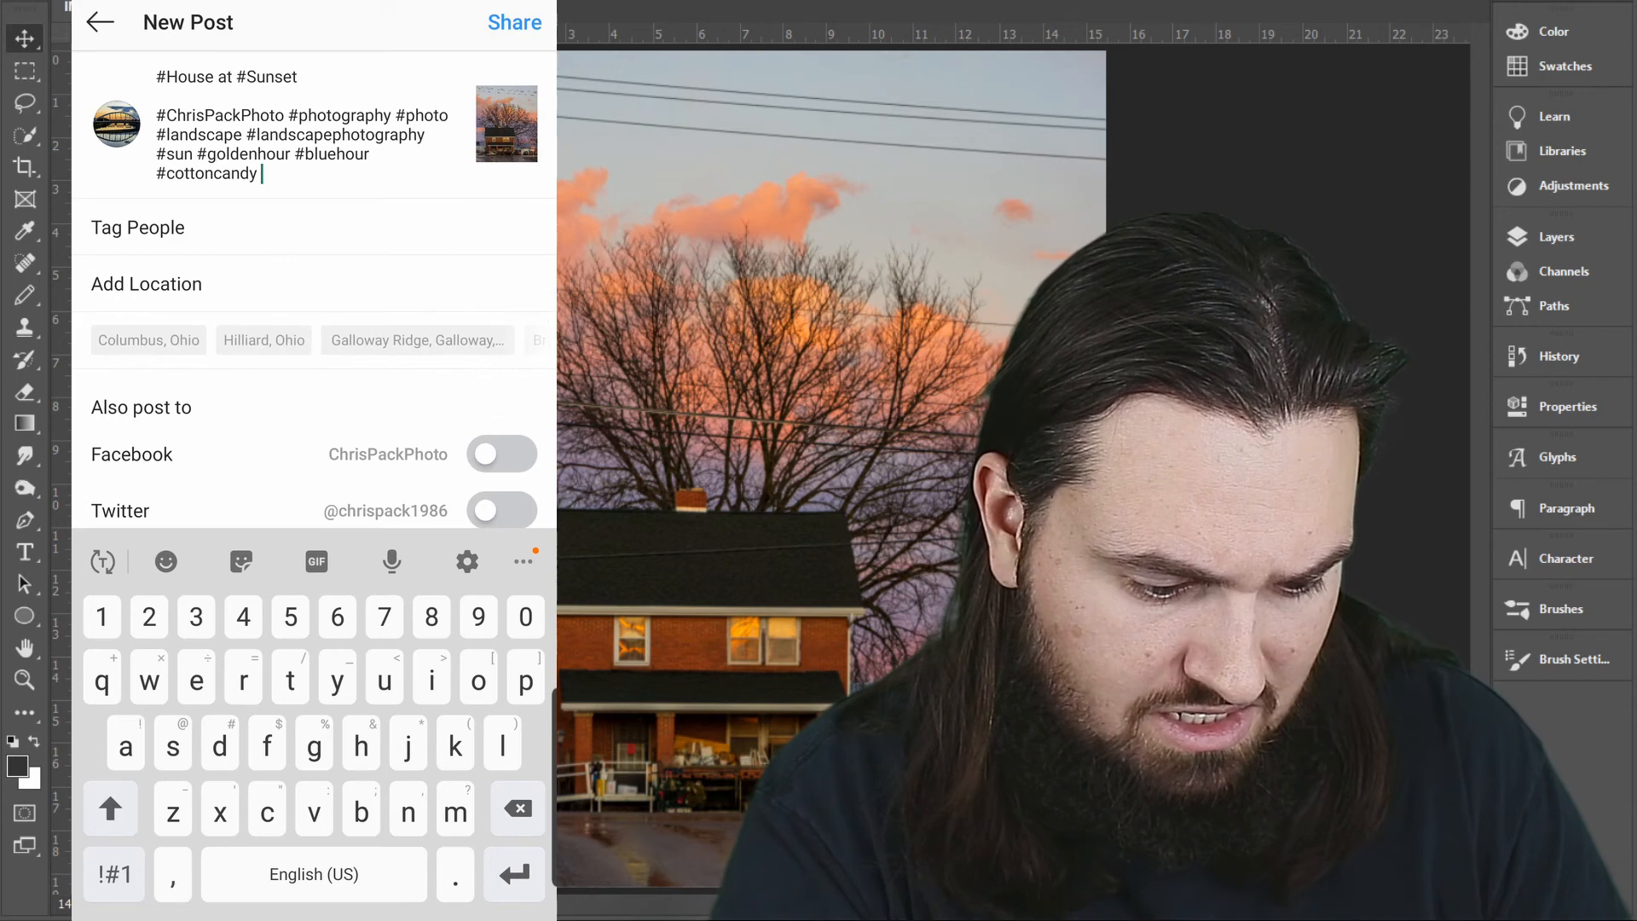
pyautogui.write('#co')
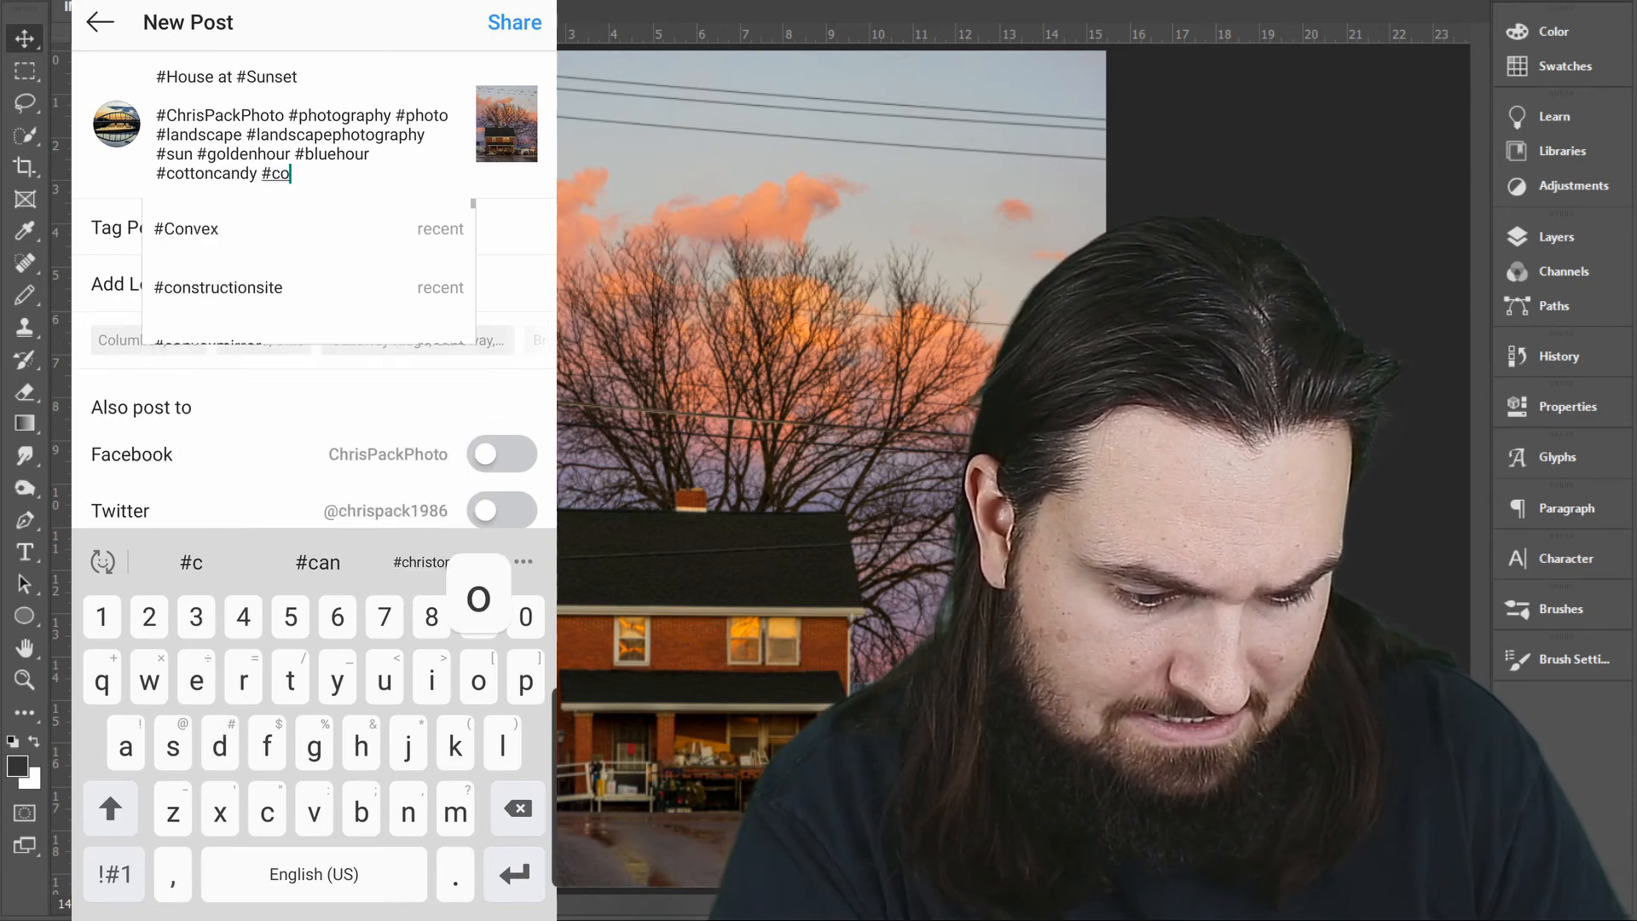
pyautogui.write('tto')
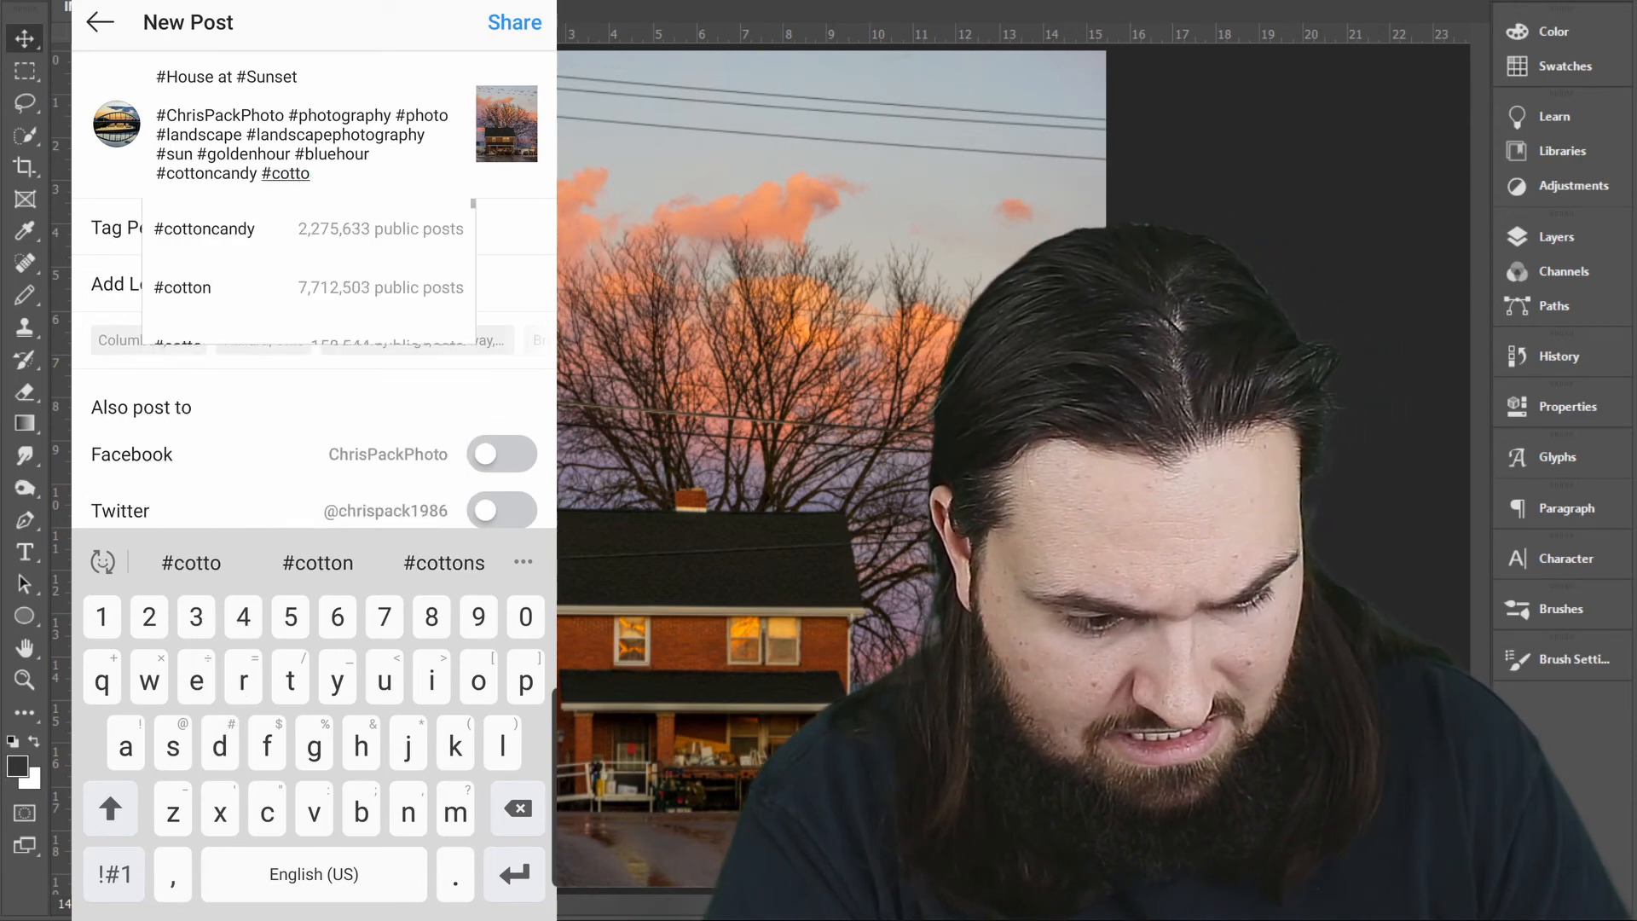
pyautogui.scroll(-2, 307, 273)
pyautogui.click(222, 241)
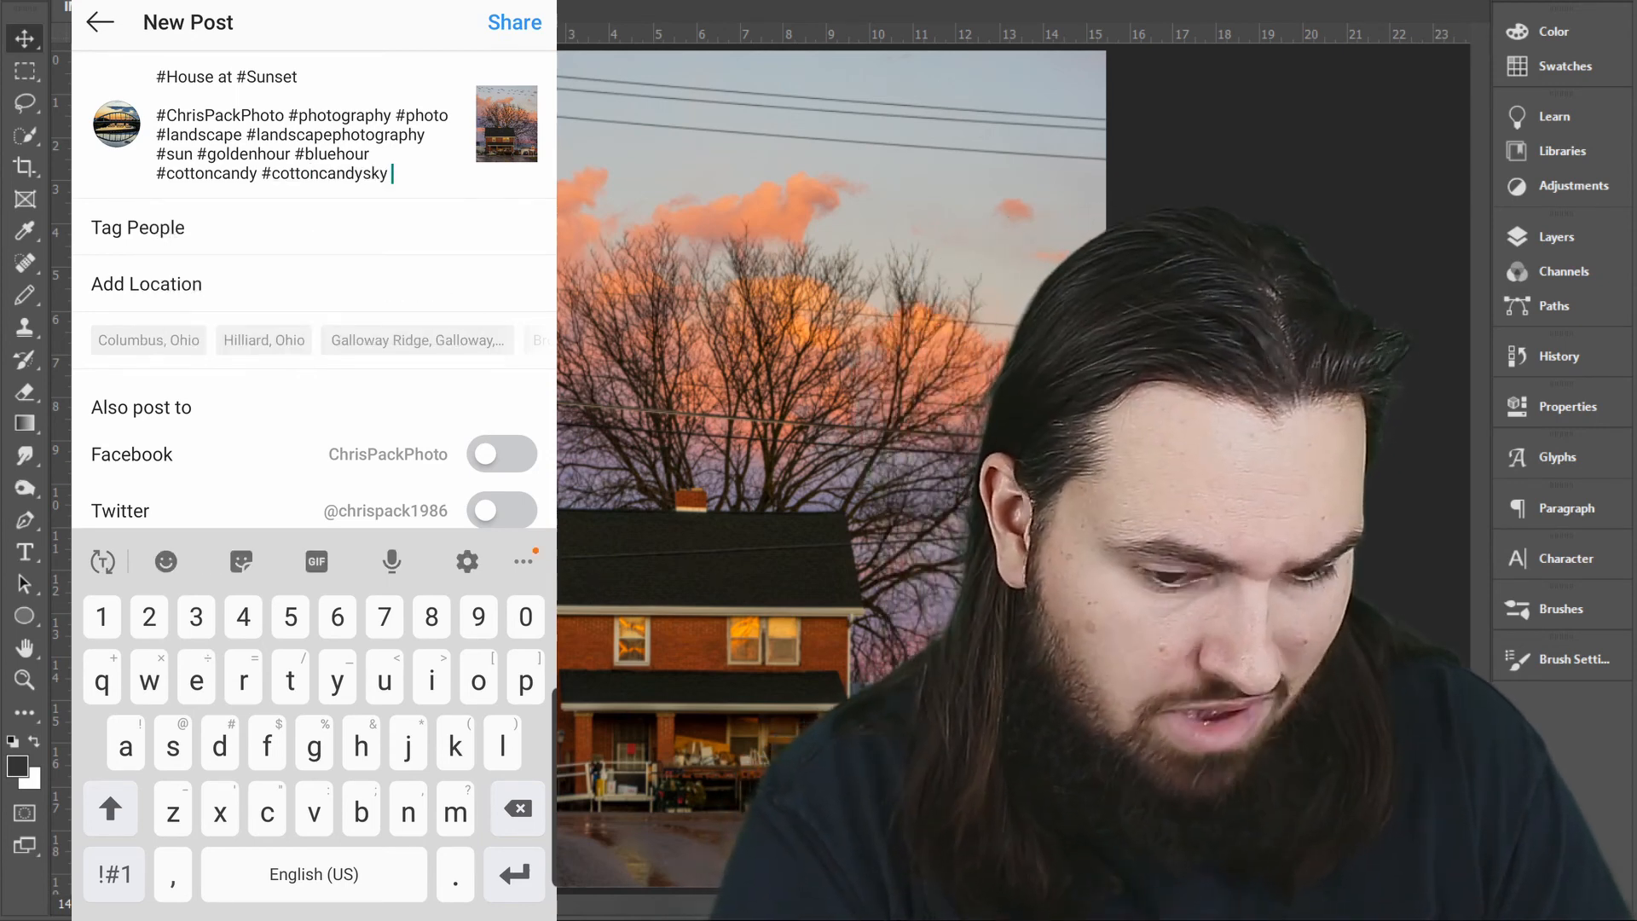
# Step: Add the subject hashtags #tree and #powerlines to the end of the caption
pyautogui.write('#tr')
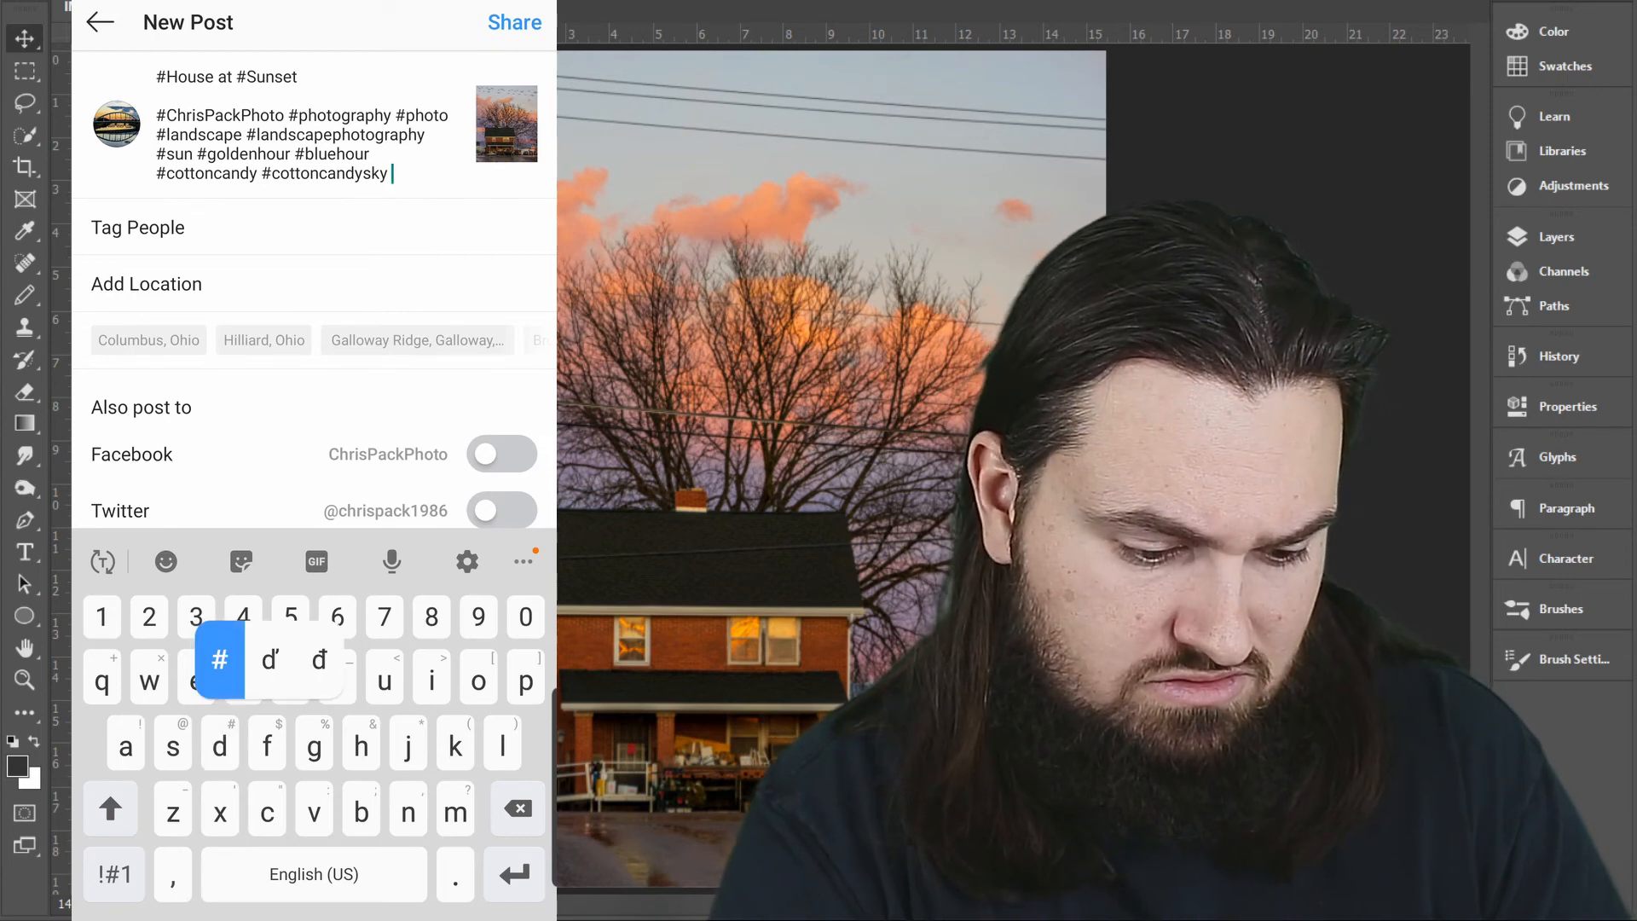
pyautogui.write('ee')
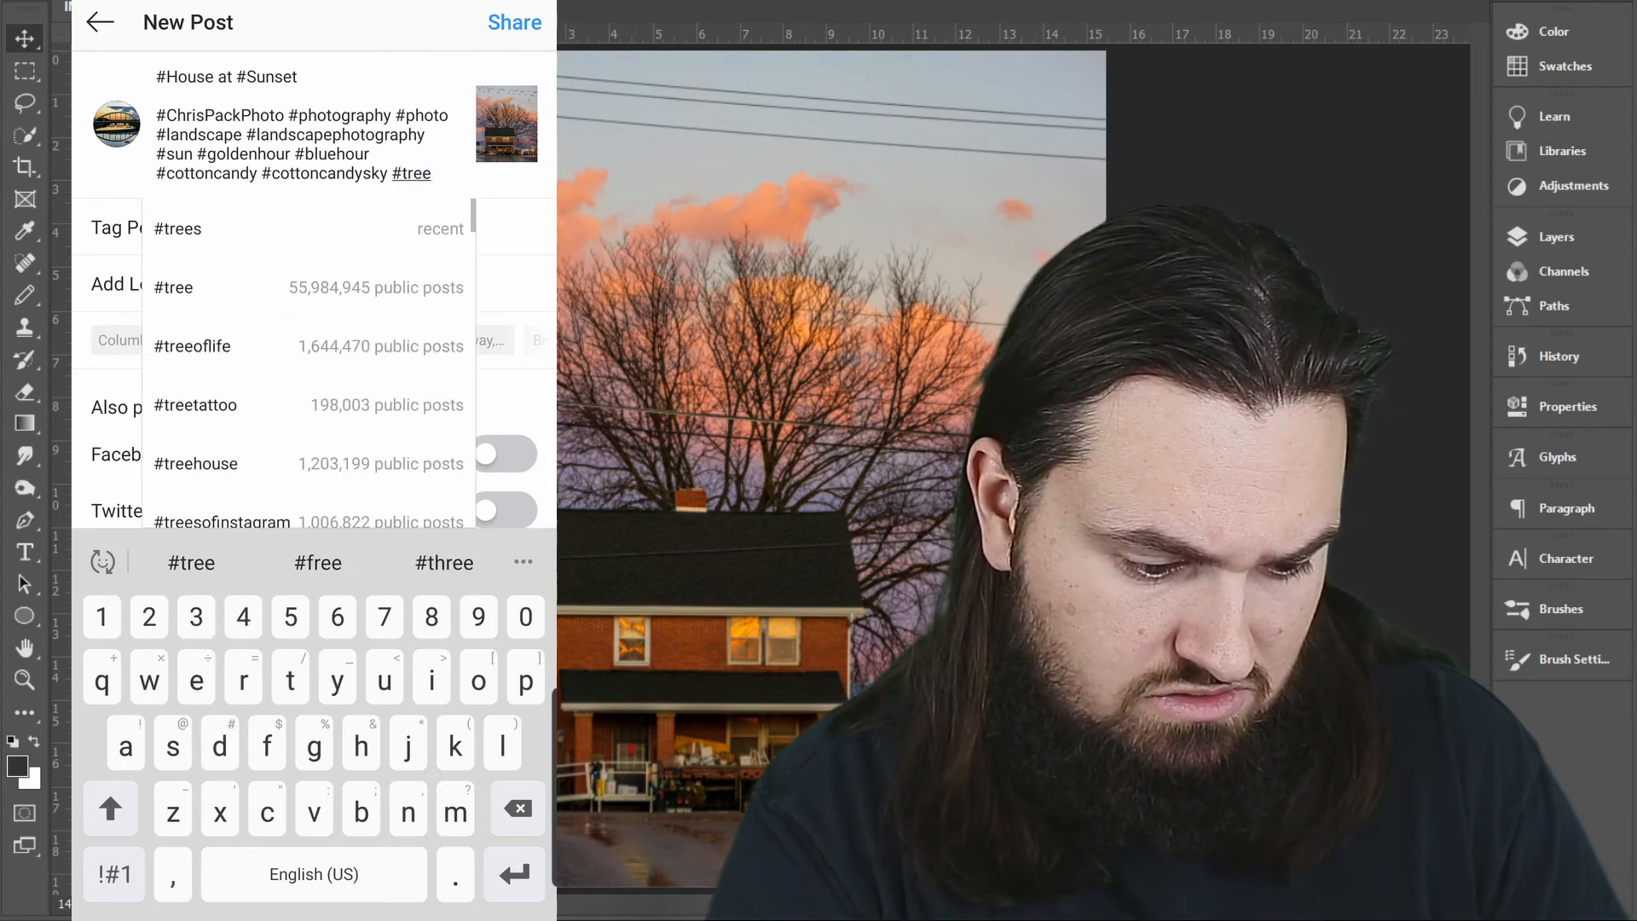
pyautogui.write(' #')
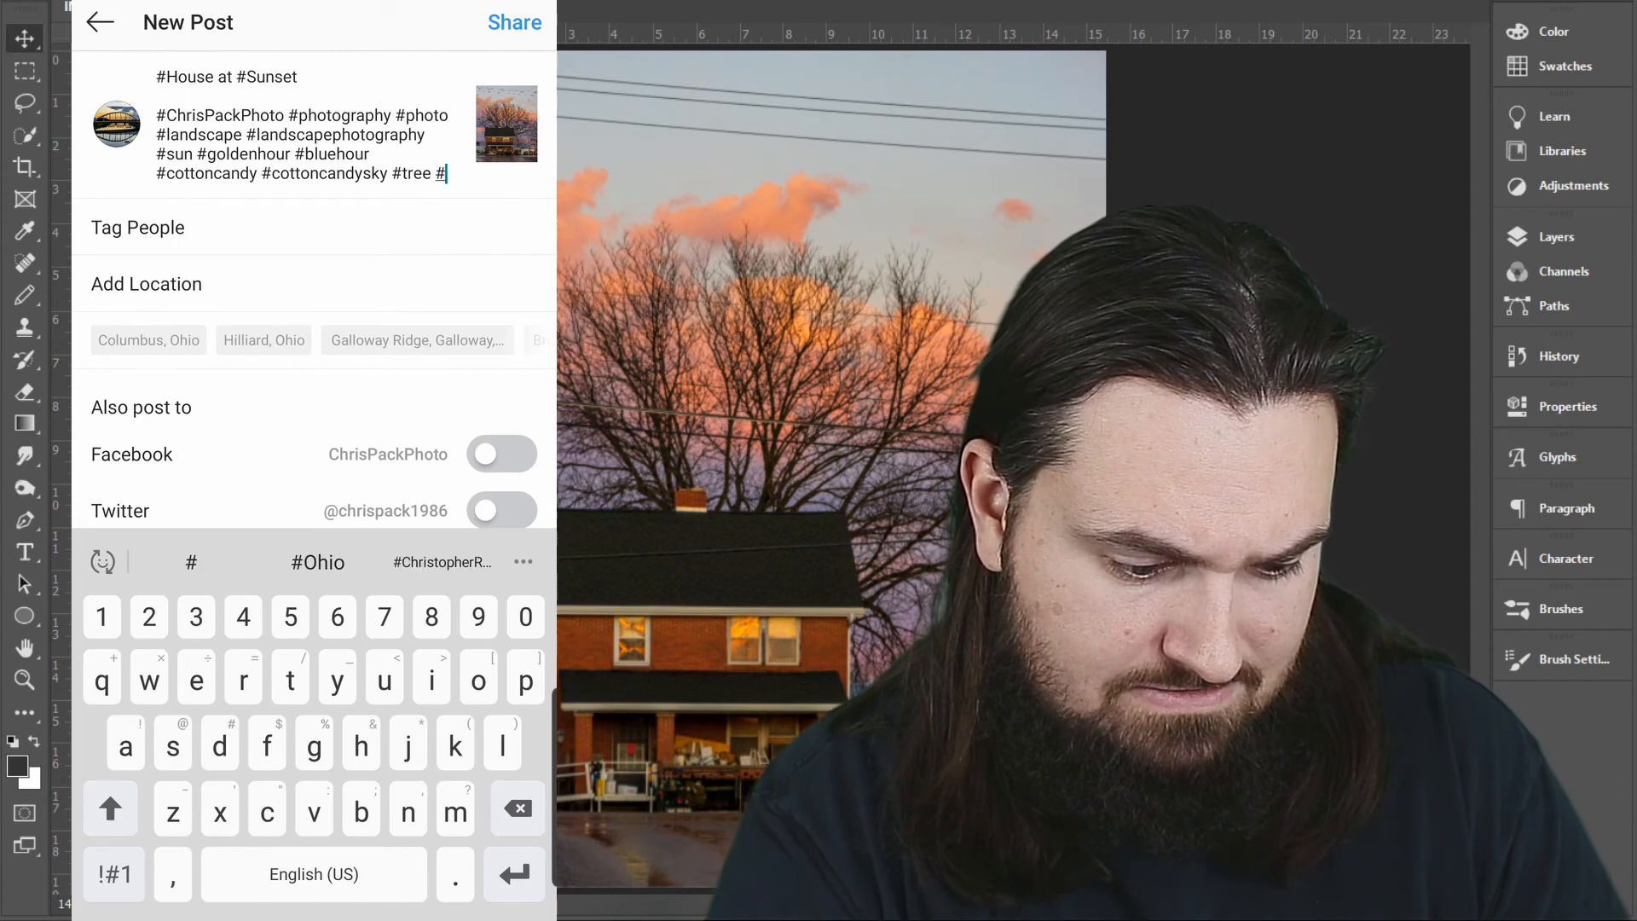
pyautogui.write('power')
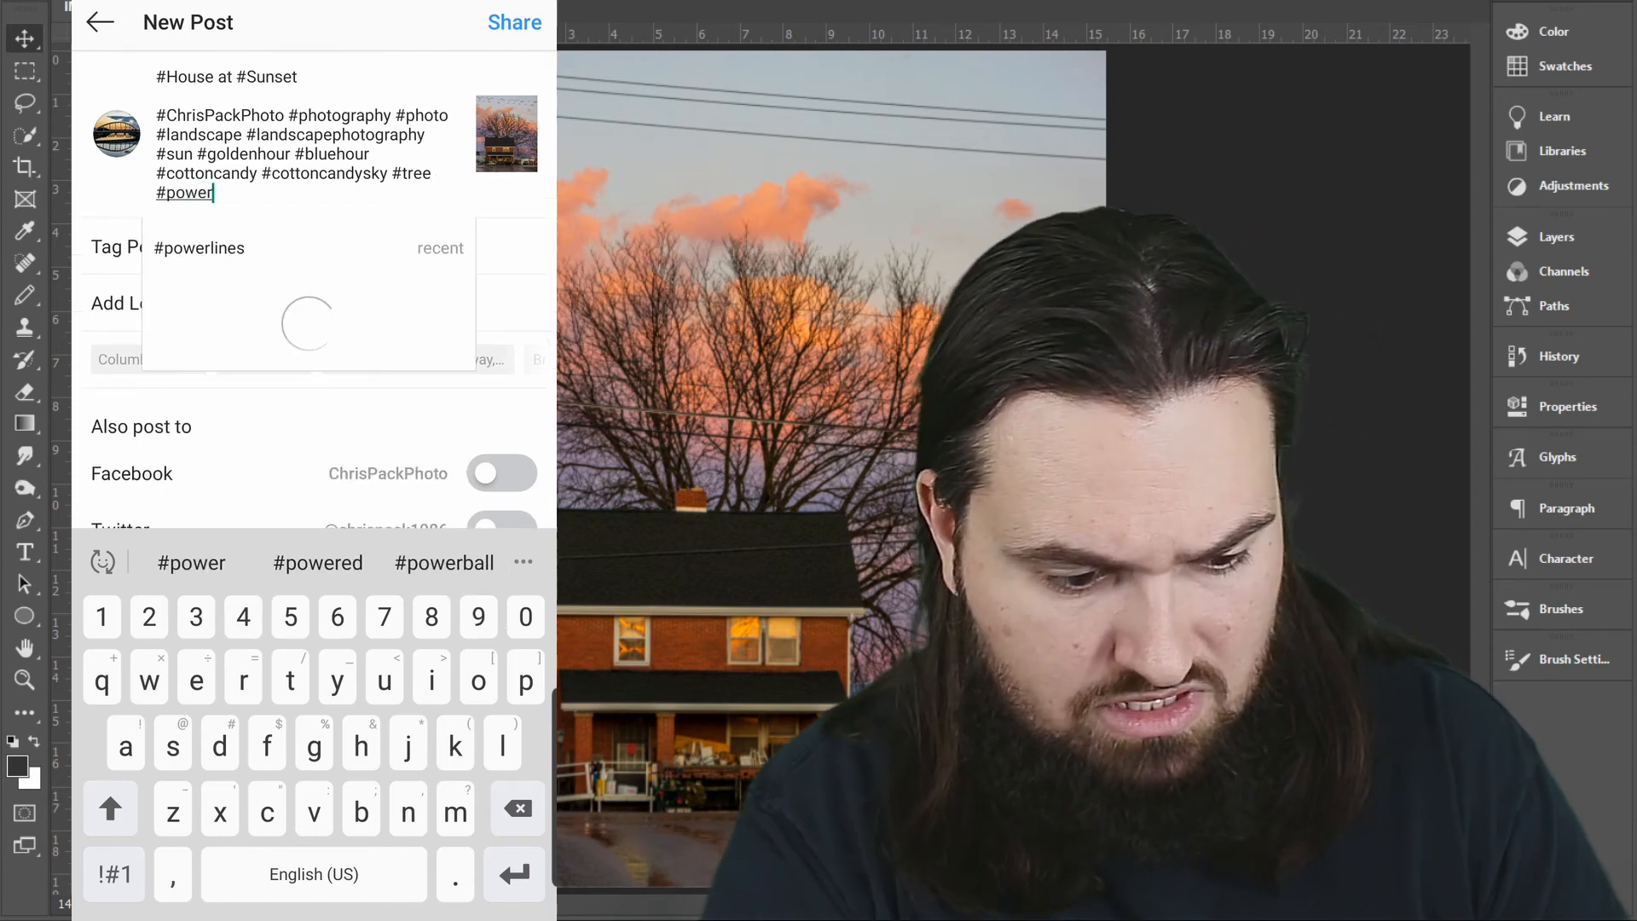
pyautogui.click(308, 248)
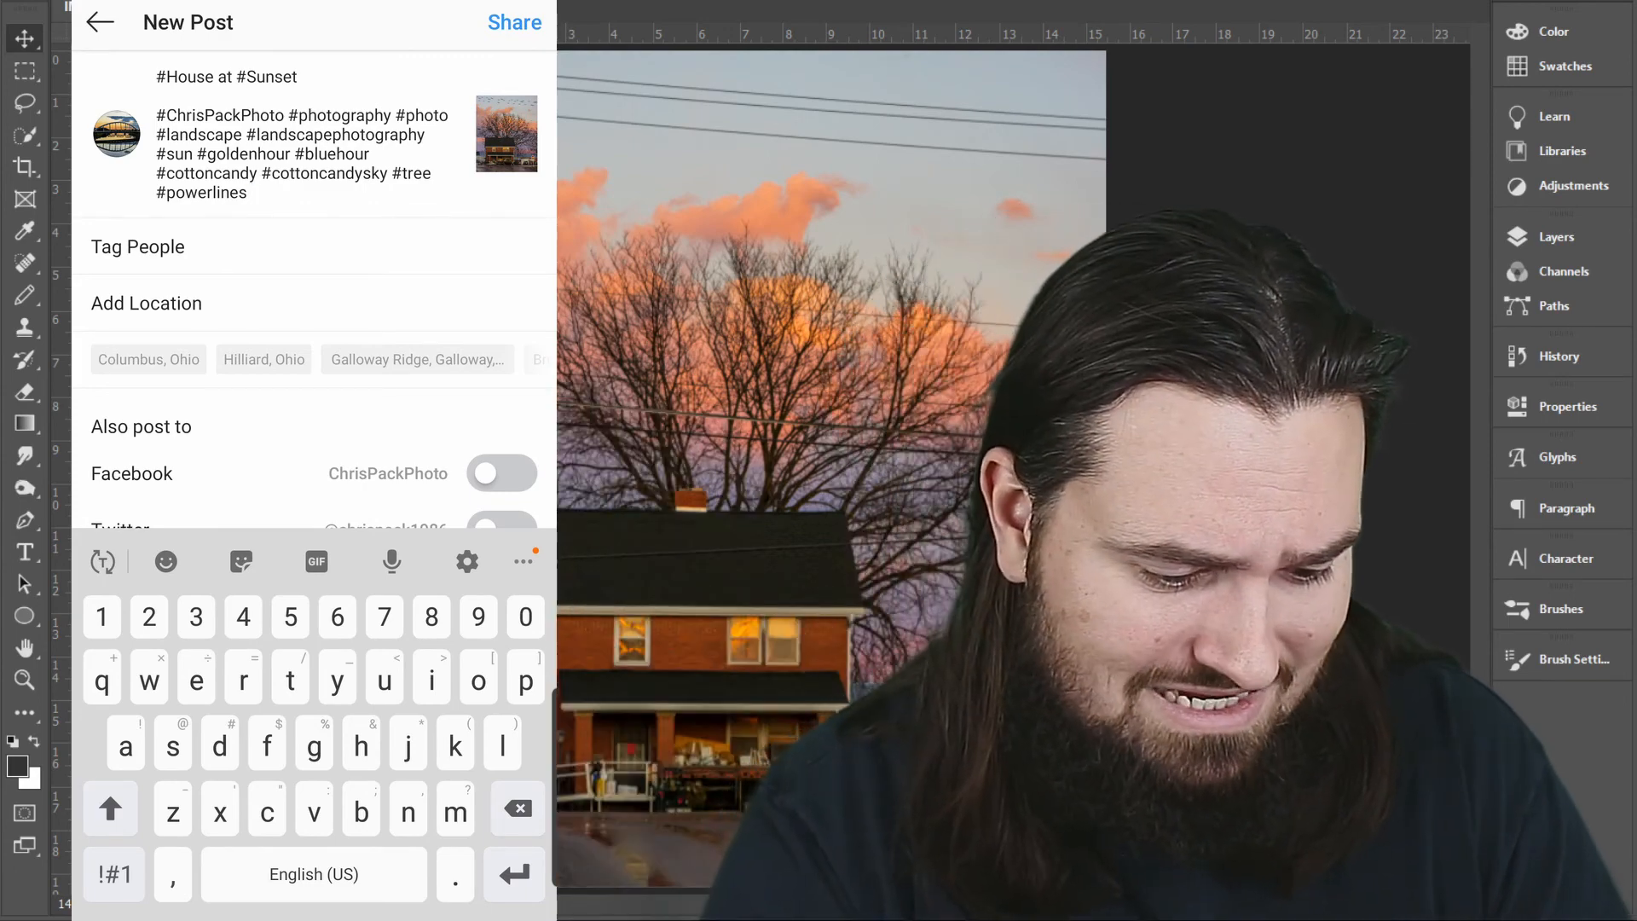
# Step: Add the sky-related hashtags #sky, #skyline and #skyscape to the end of the caption
pyautogui.write('#s')
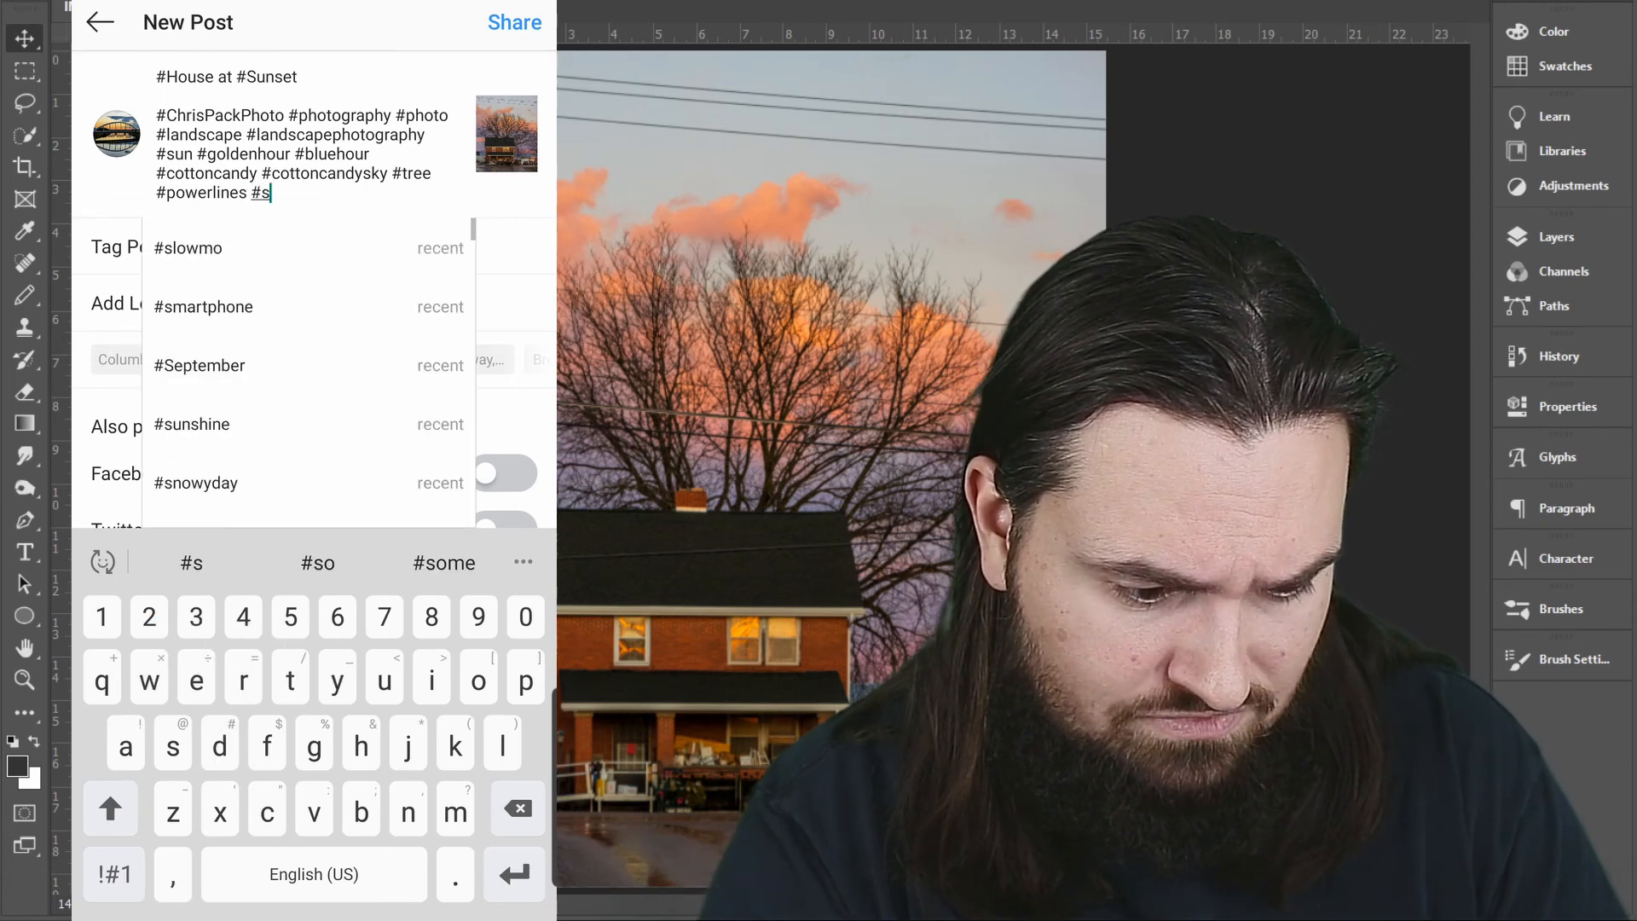
pyautogui.write('ky')
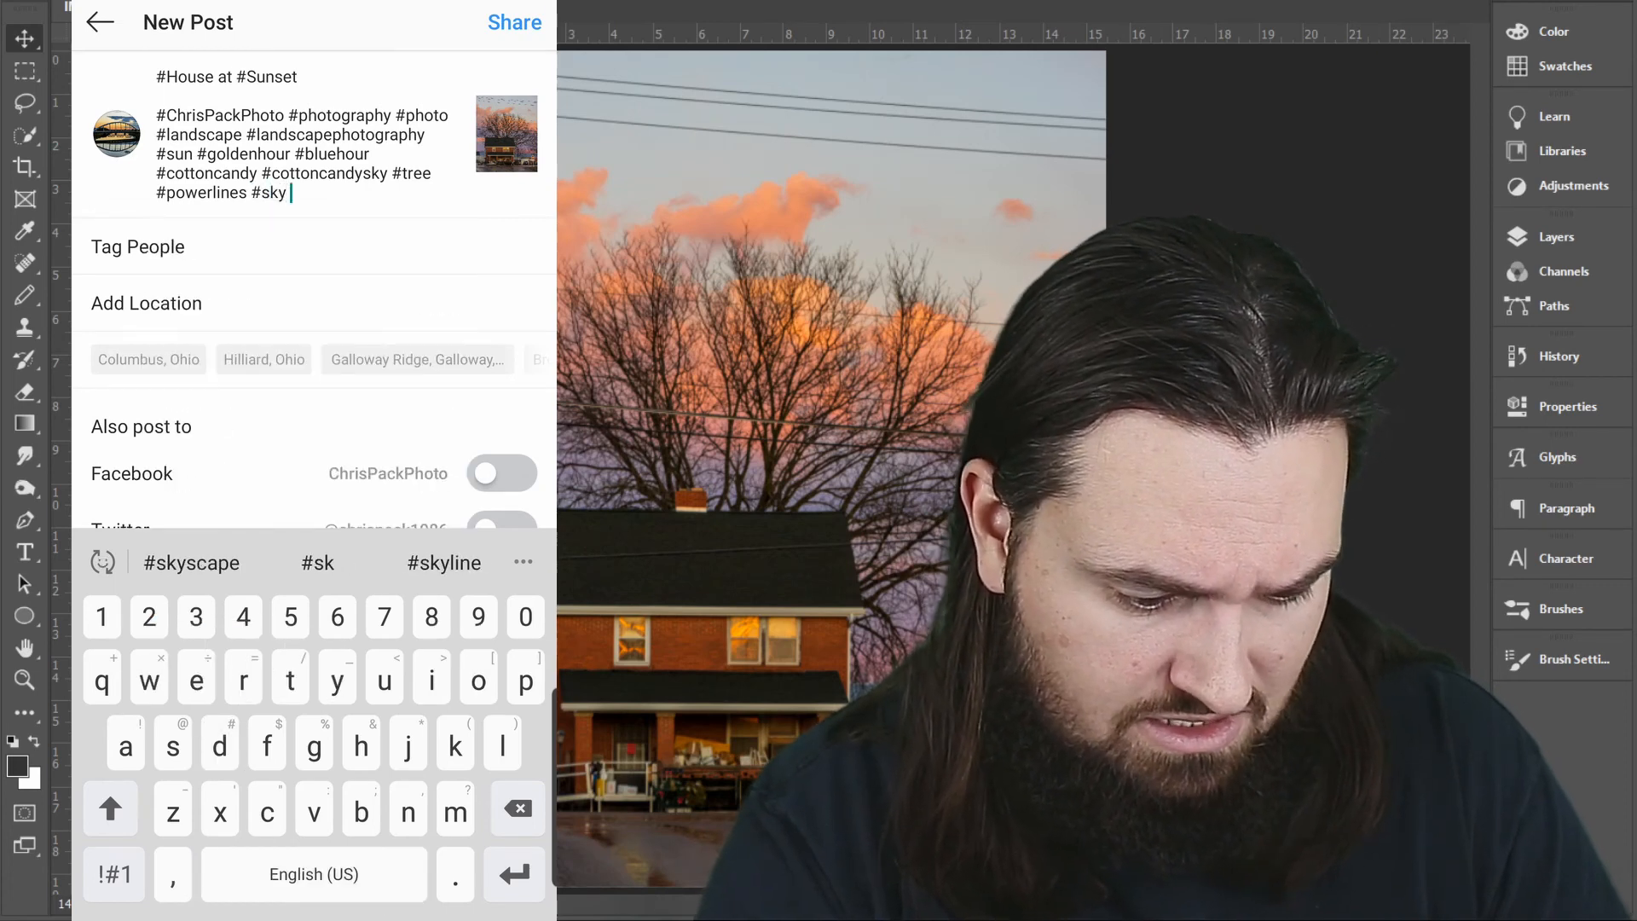
pyautogui.write(' #sk')
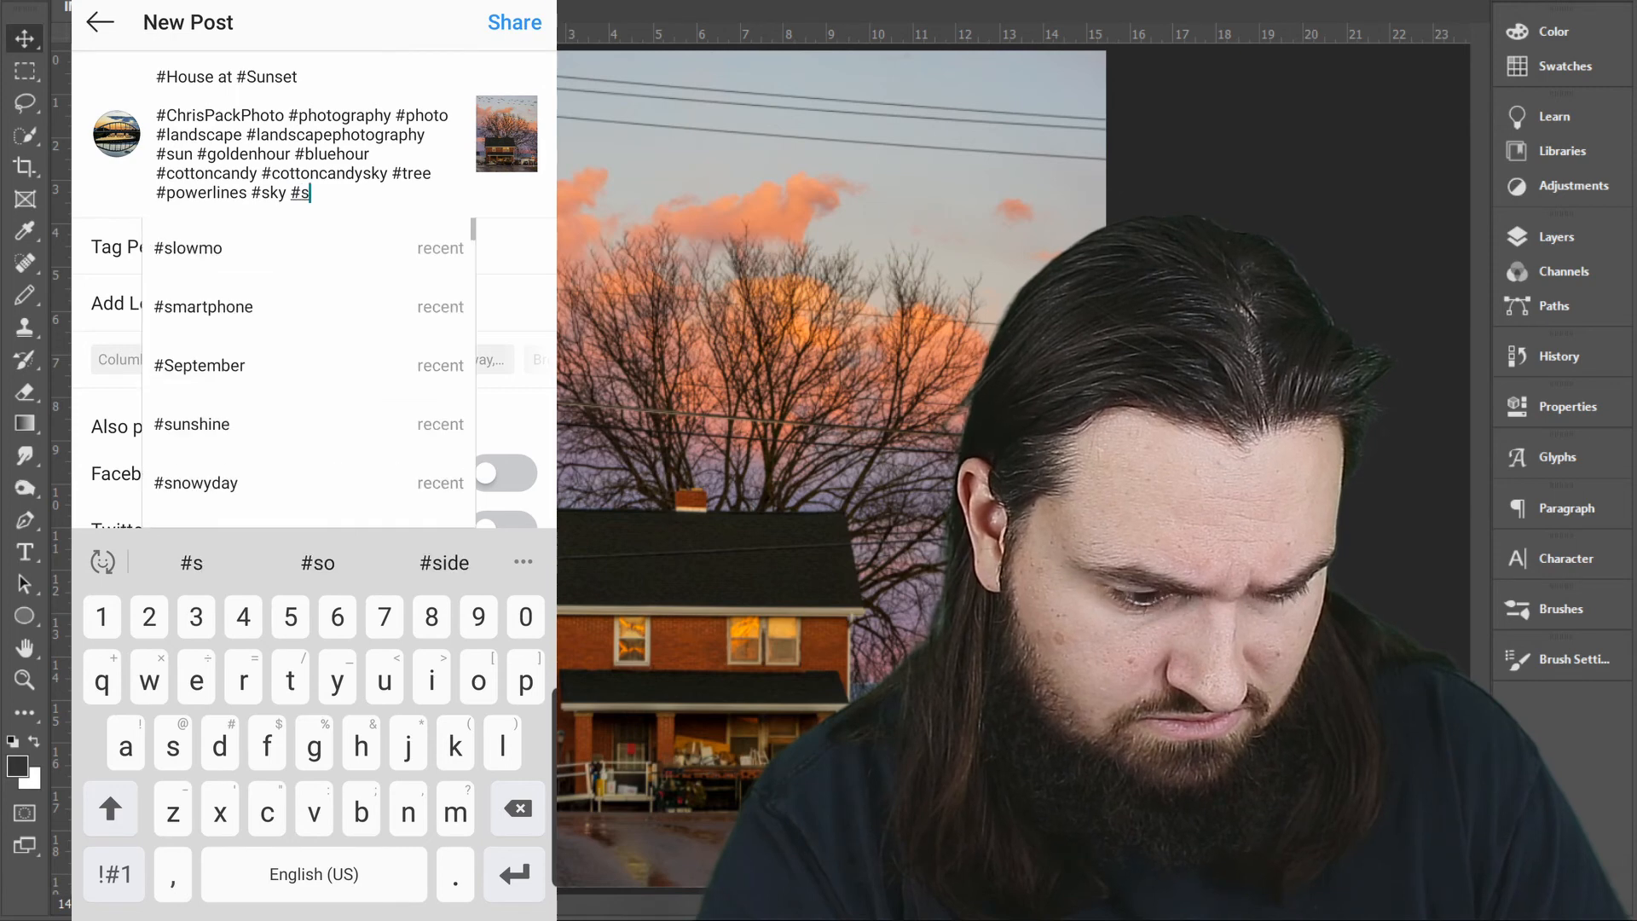
pyautogui.write('y')
pyautogui.click(184, 247)
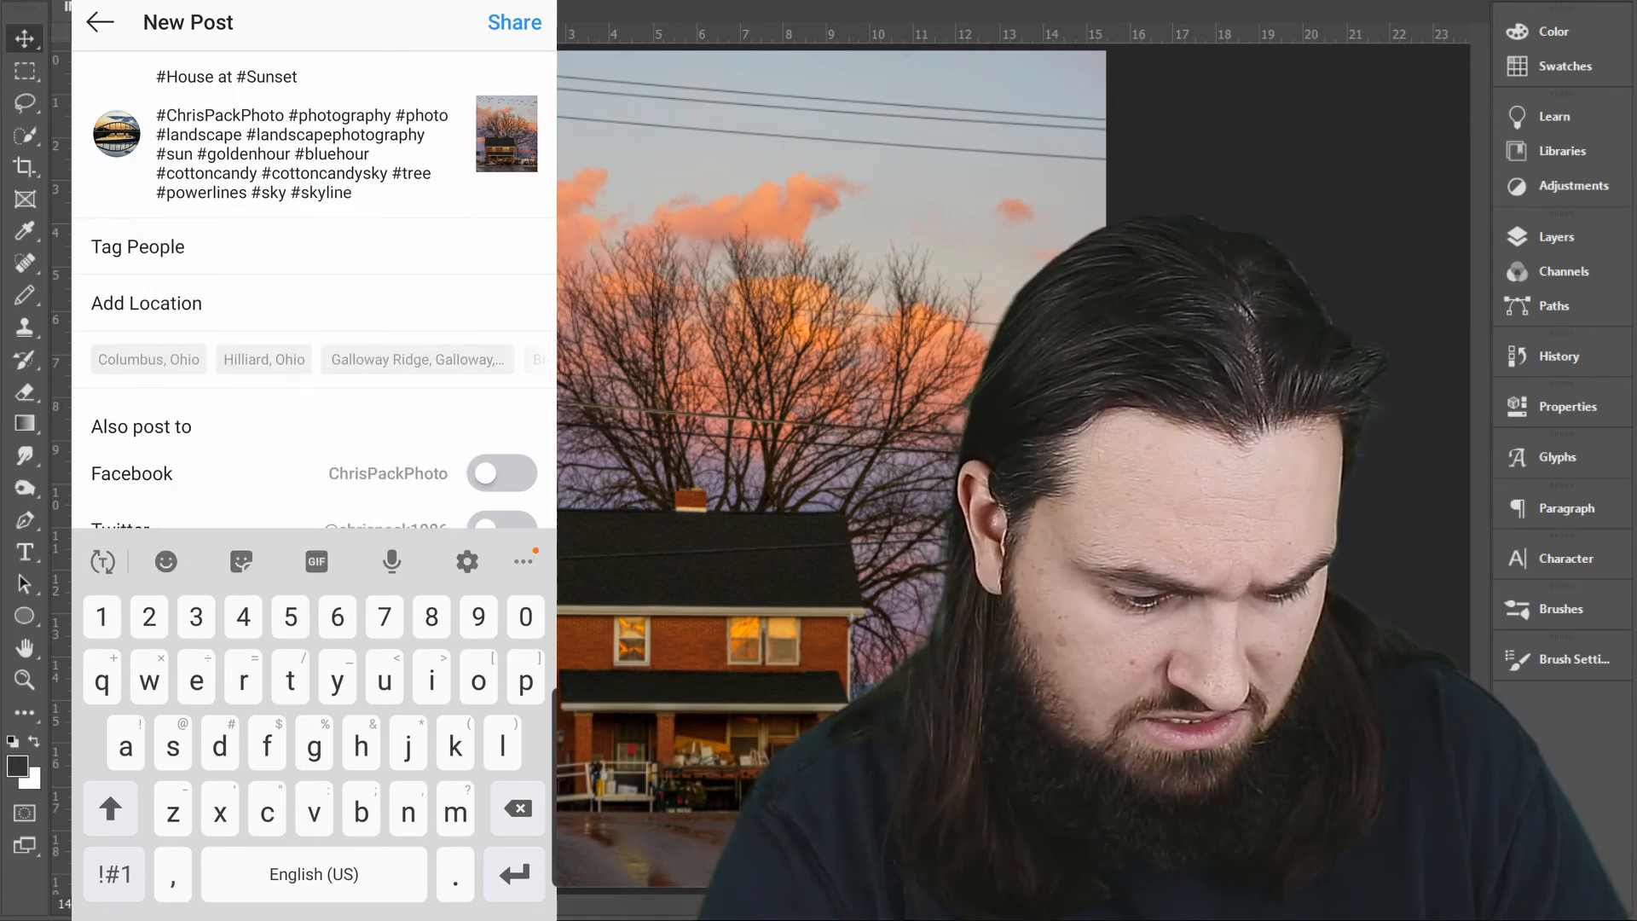
pyautogui.write('#sk')
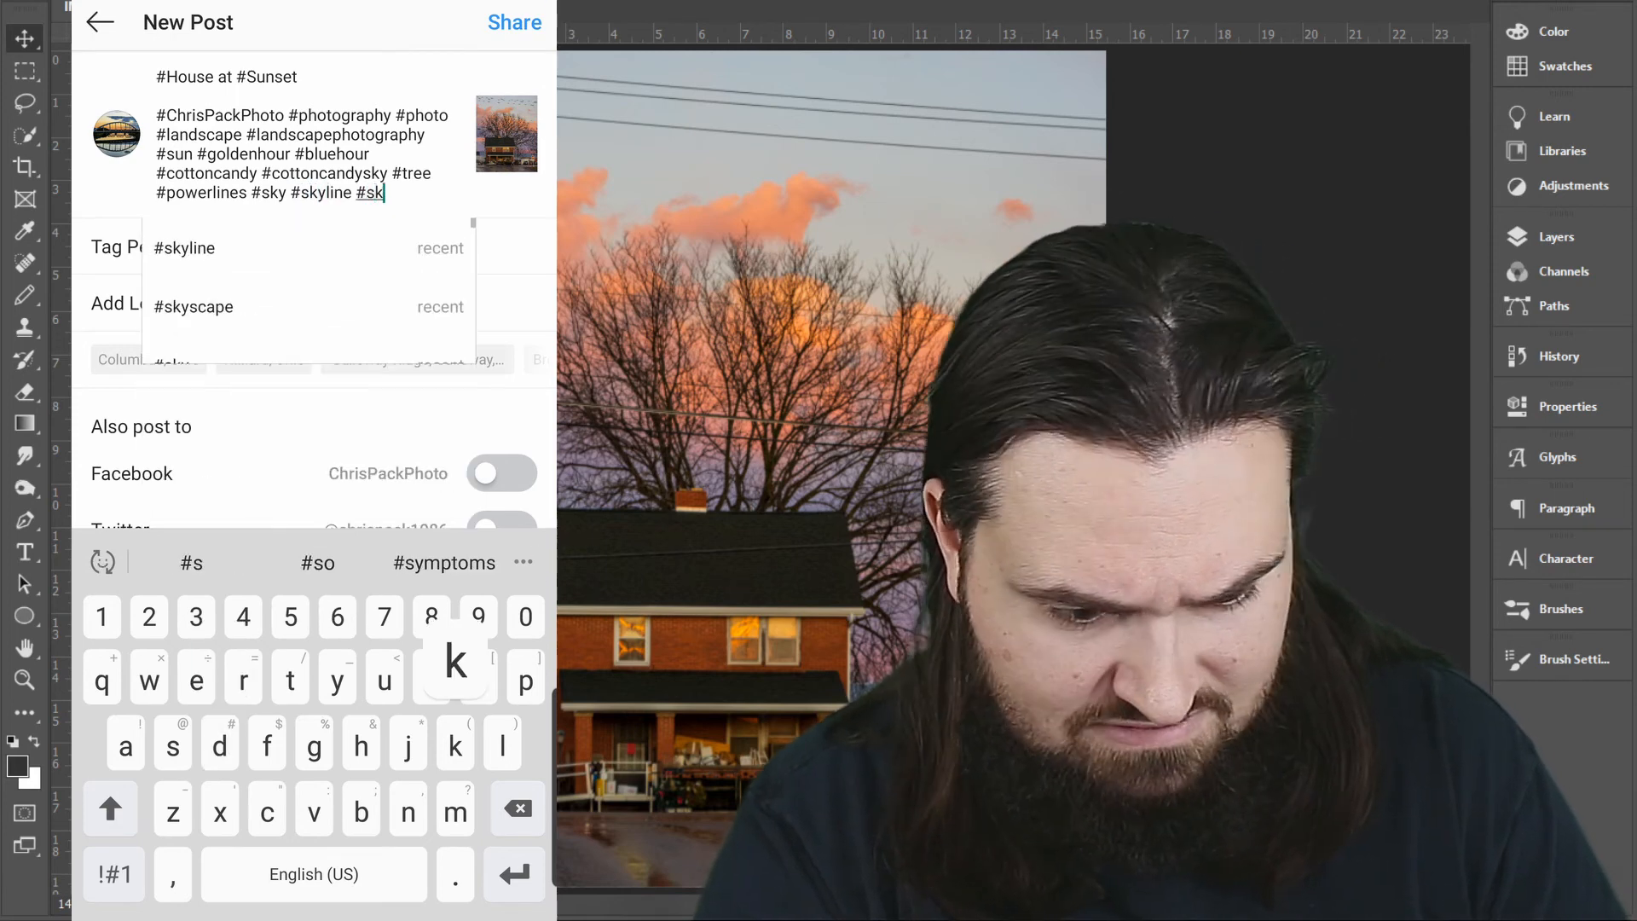
pyautogui.click(194, 306)
# Step: Add the place hashtags #Columbus and #Ohio to the end of the caption
pyautogui.write('#')
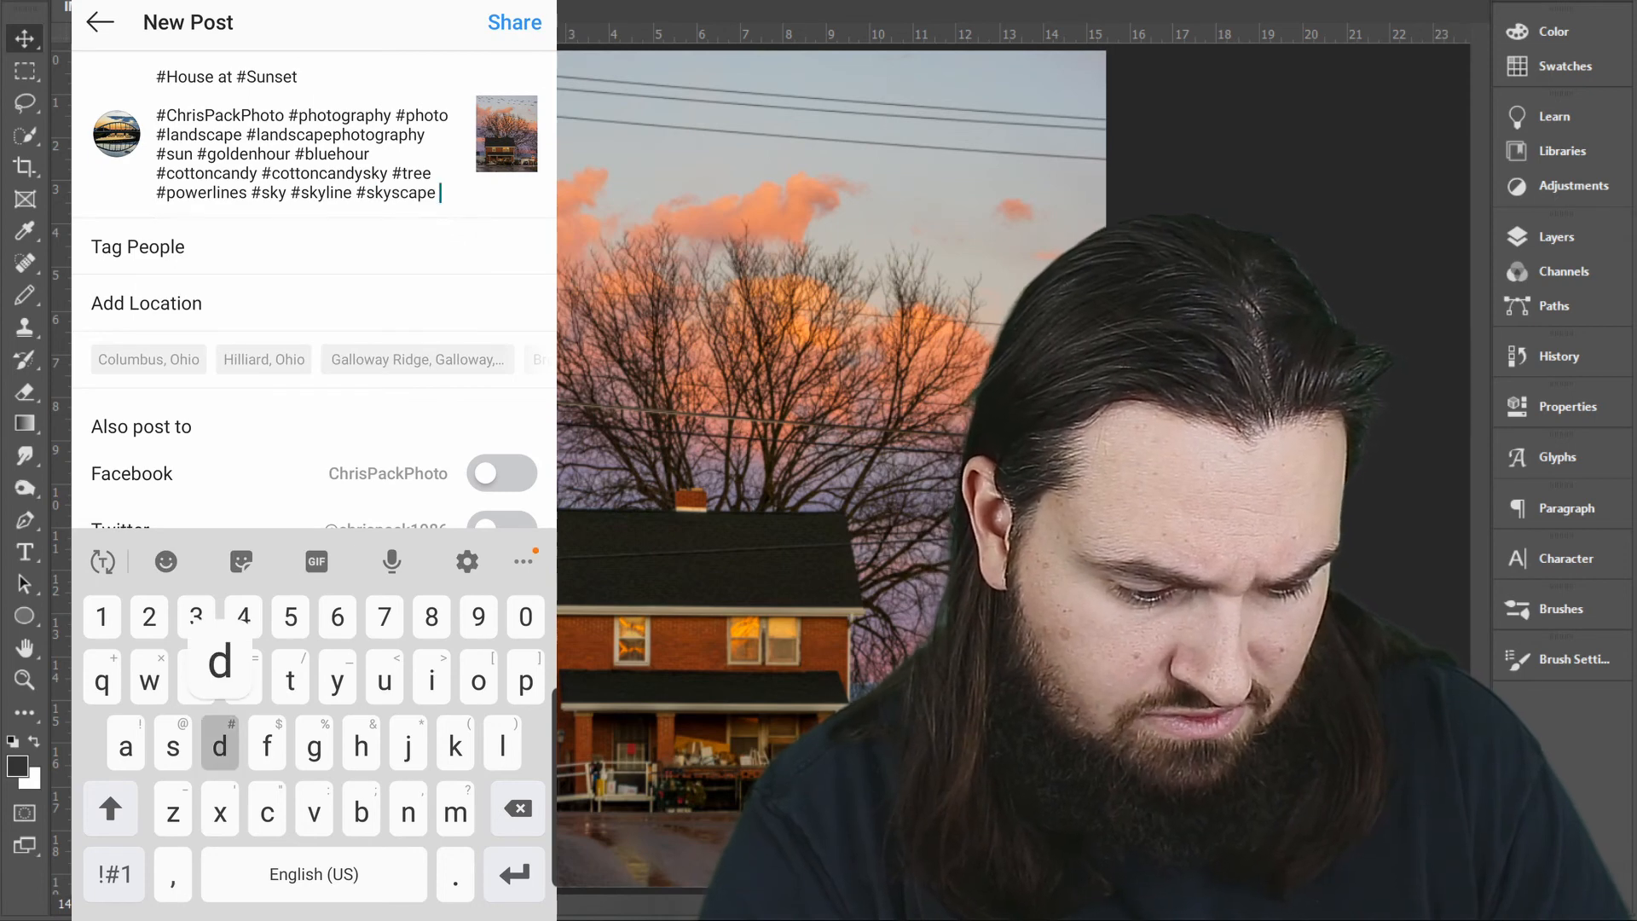
pyautogui.write('col')
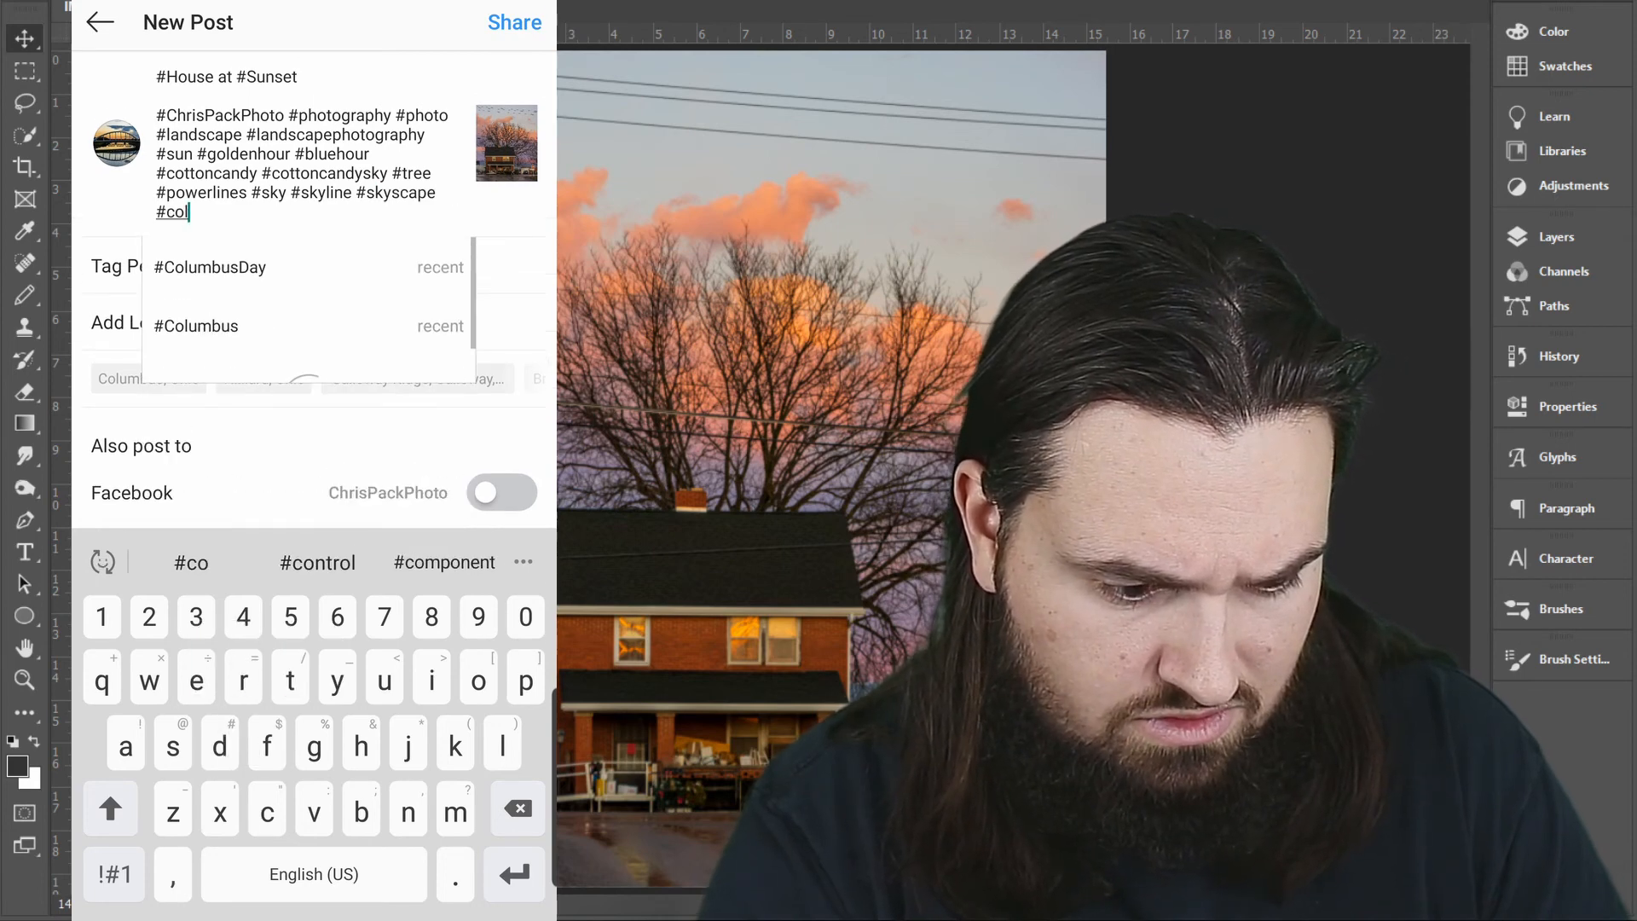
pyautogui.click(196, 325)
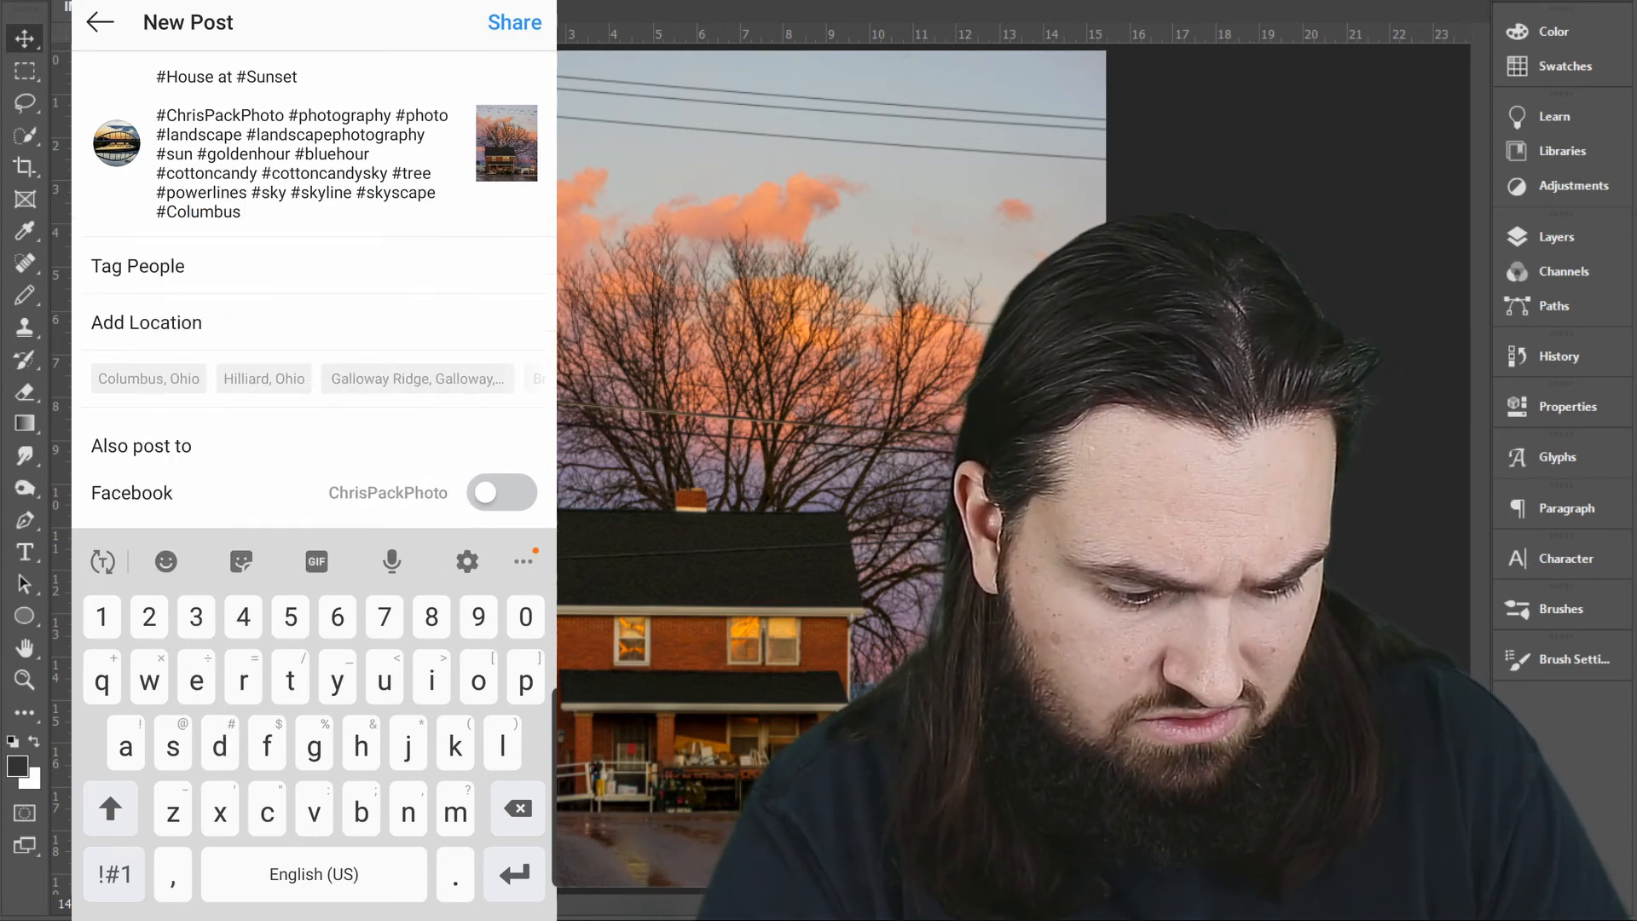
pyautogui.write('#')
pyautogui.write('oh')
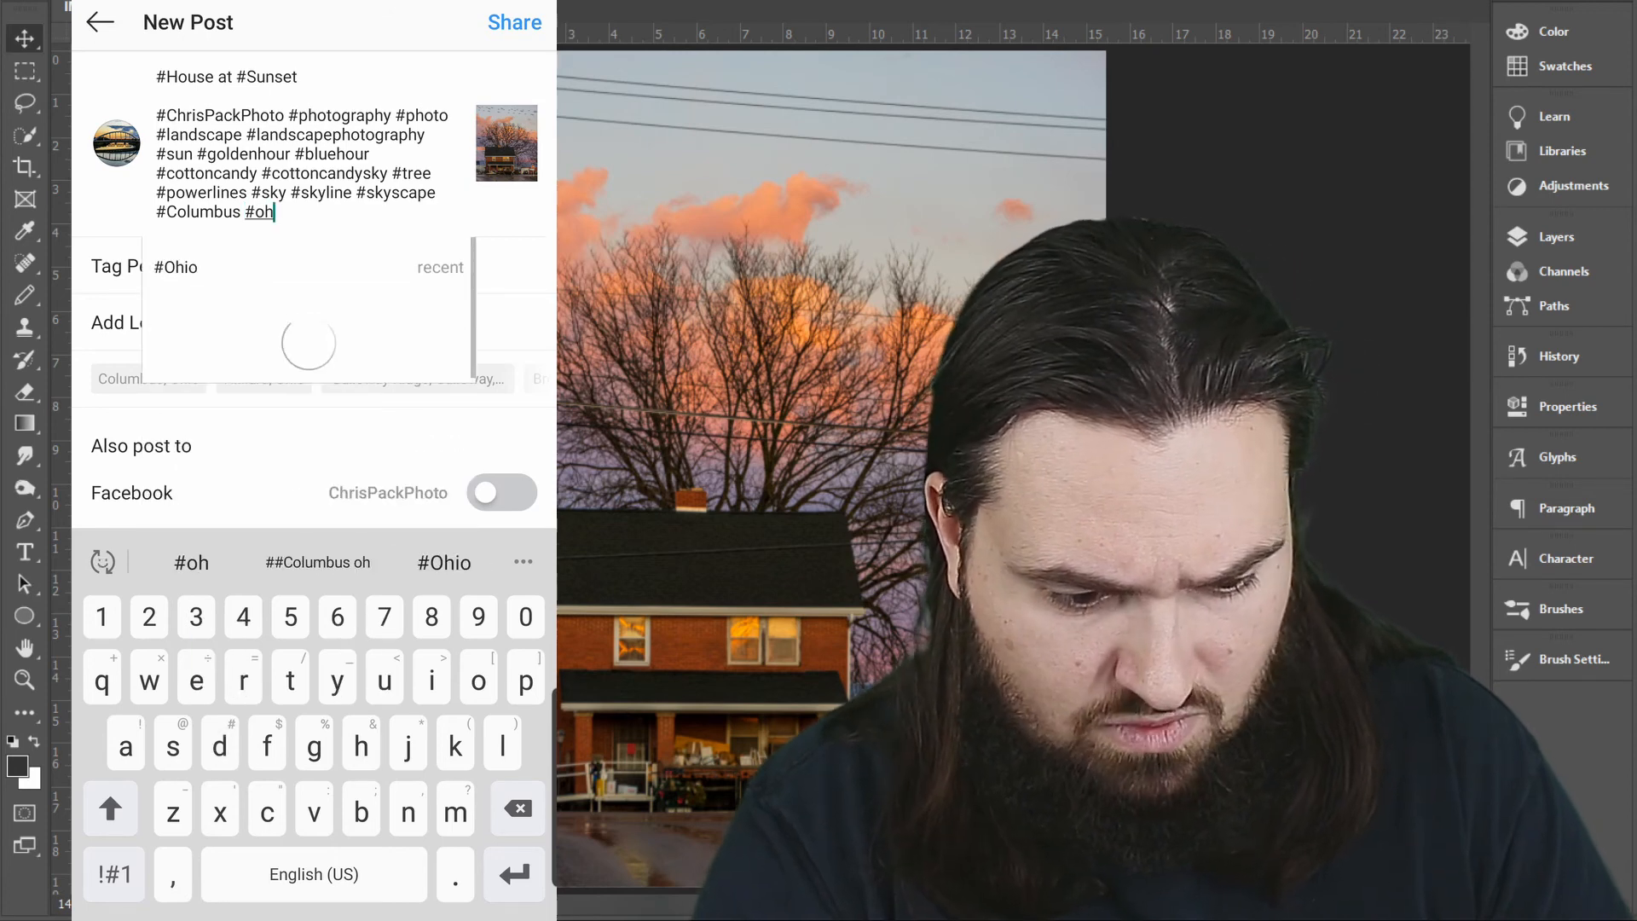
pyautogui.click(197, 265)
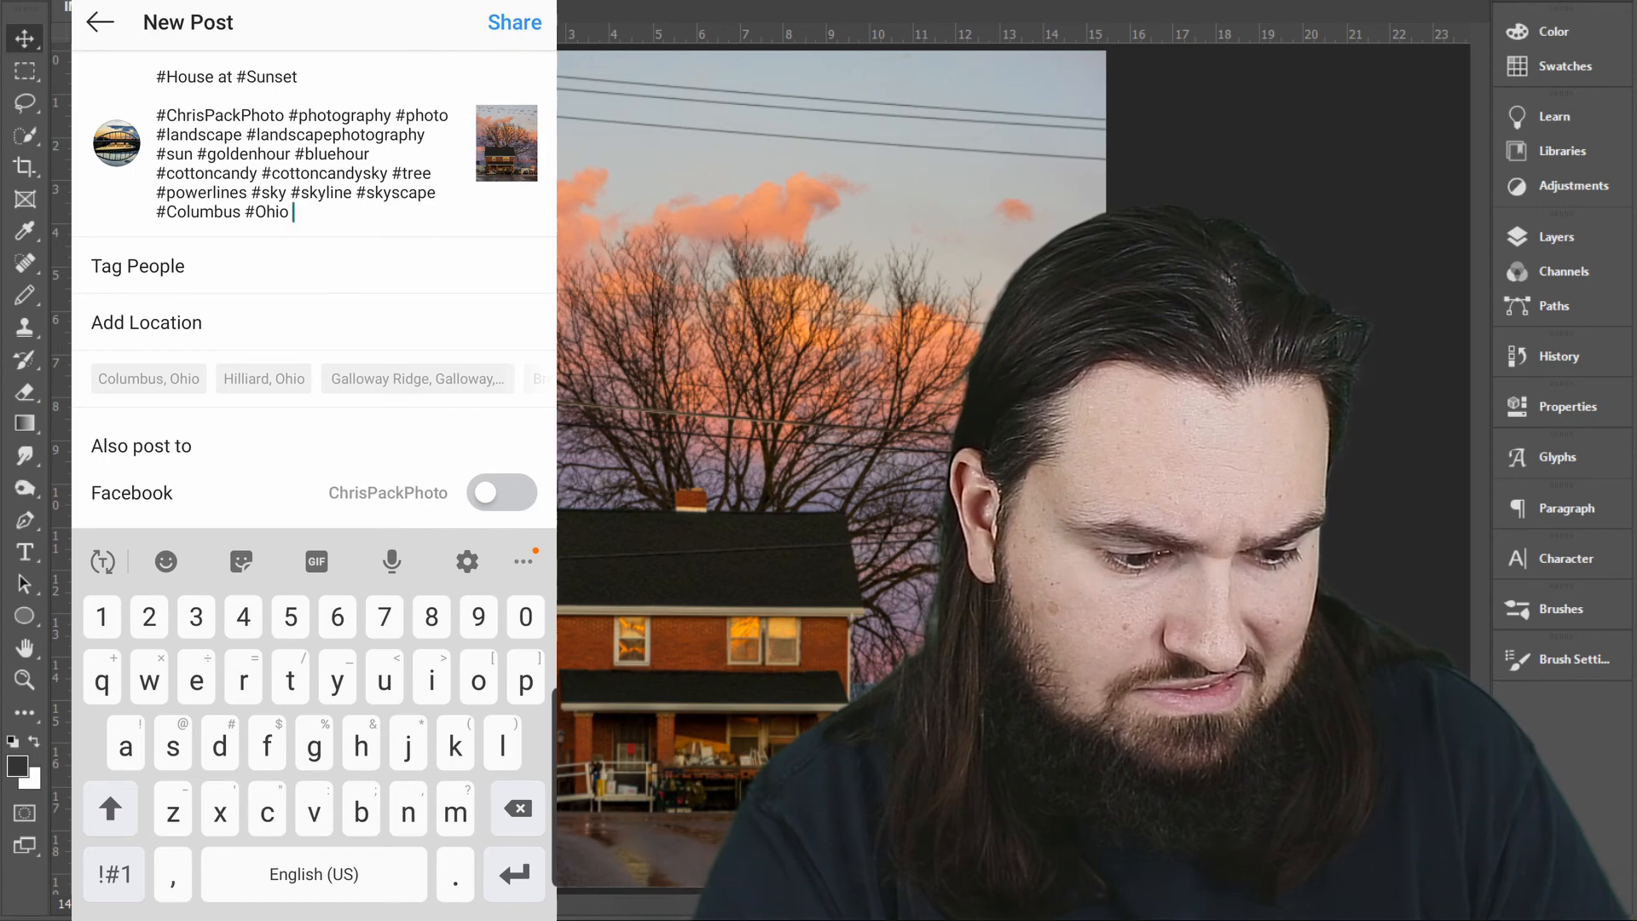
# Step: Add the camera hashtag #canon90d and the subject hashtag #stopsign to the end of the caption
pyautogui.write('#c')
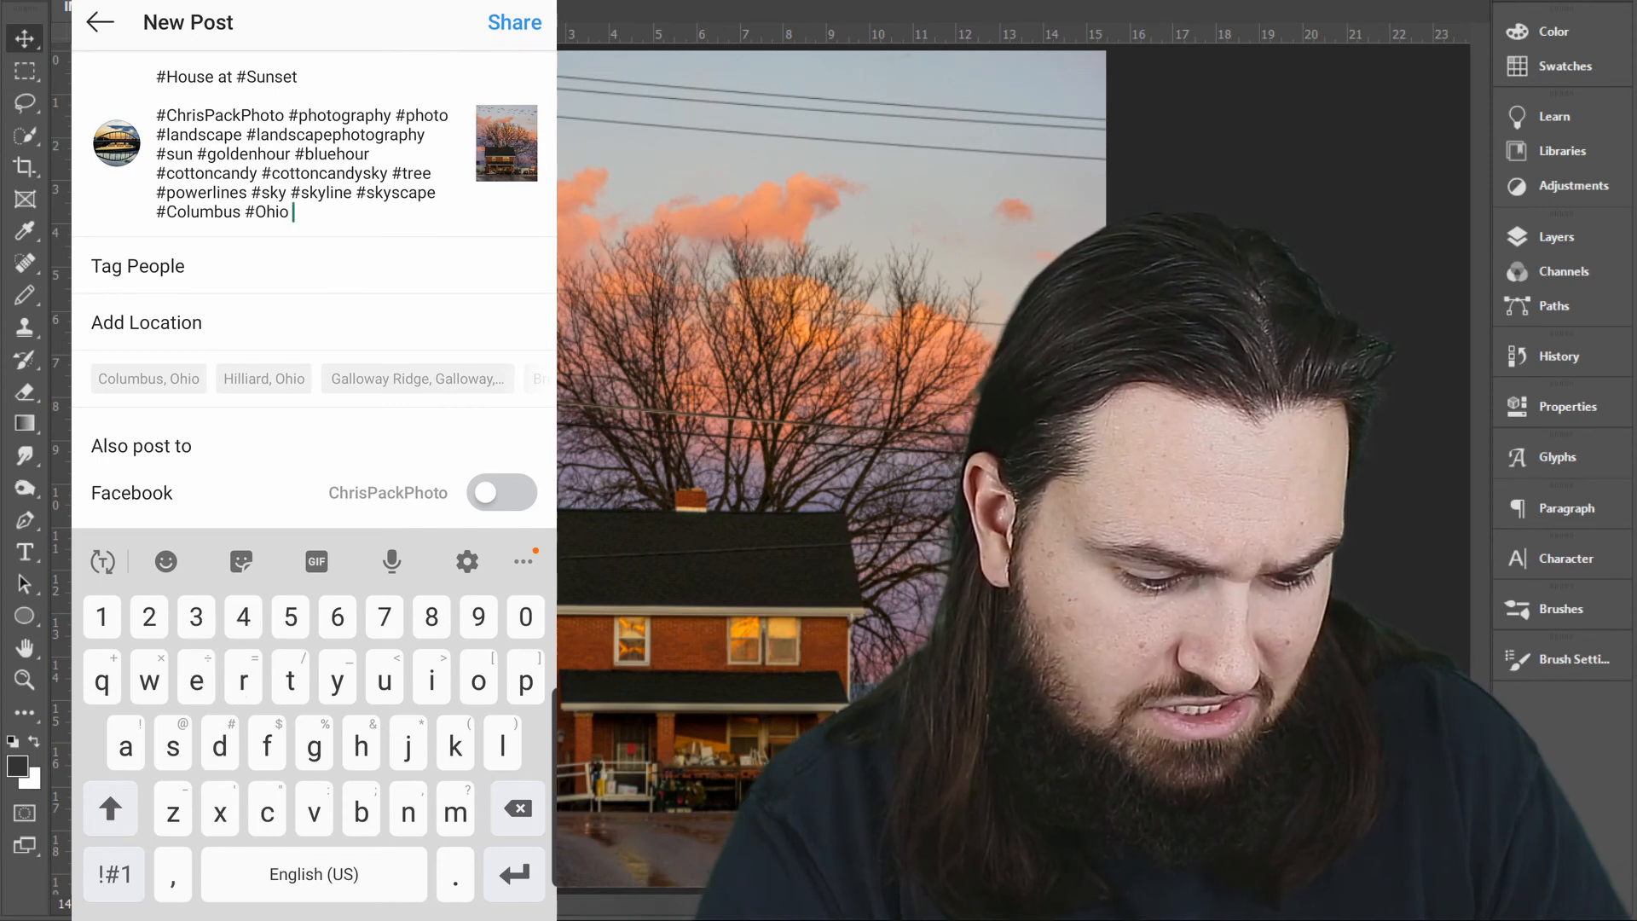
pyautogui.write('a')
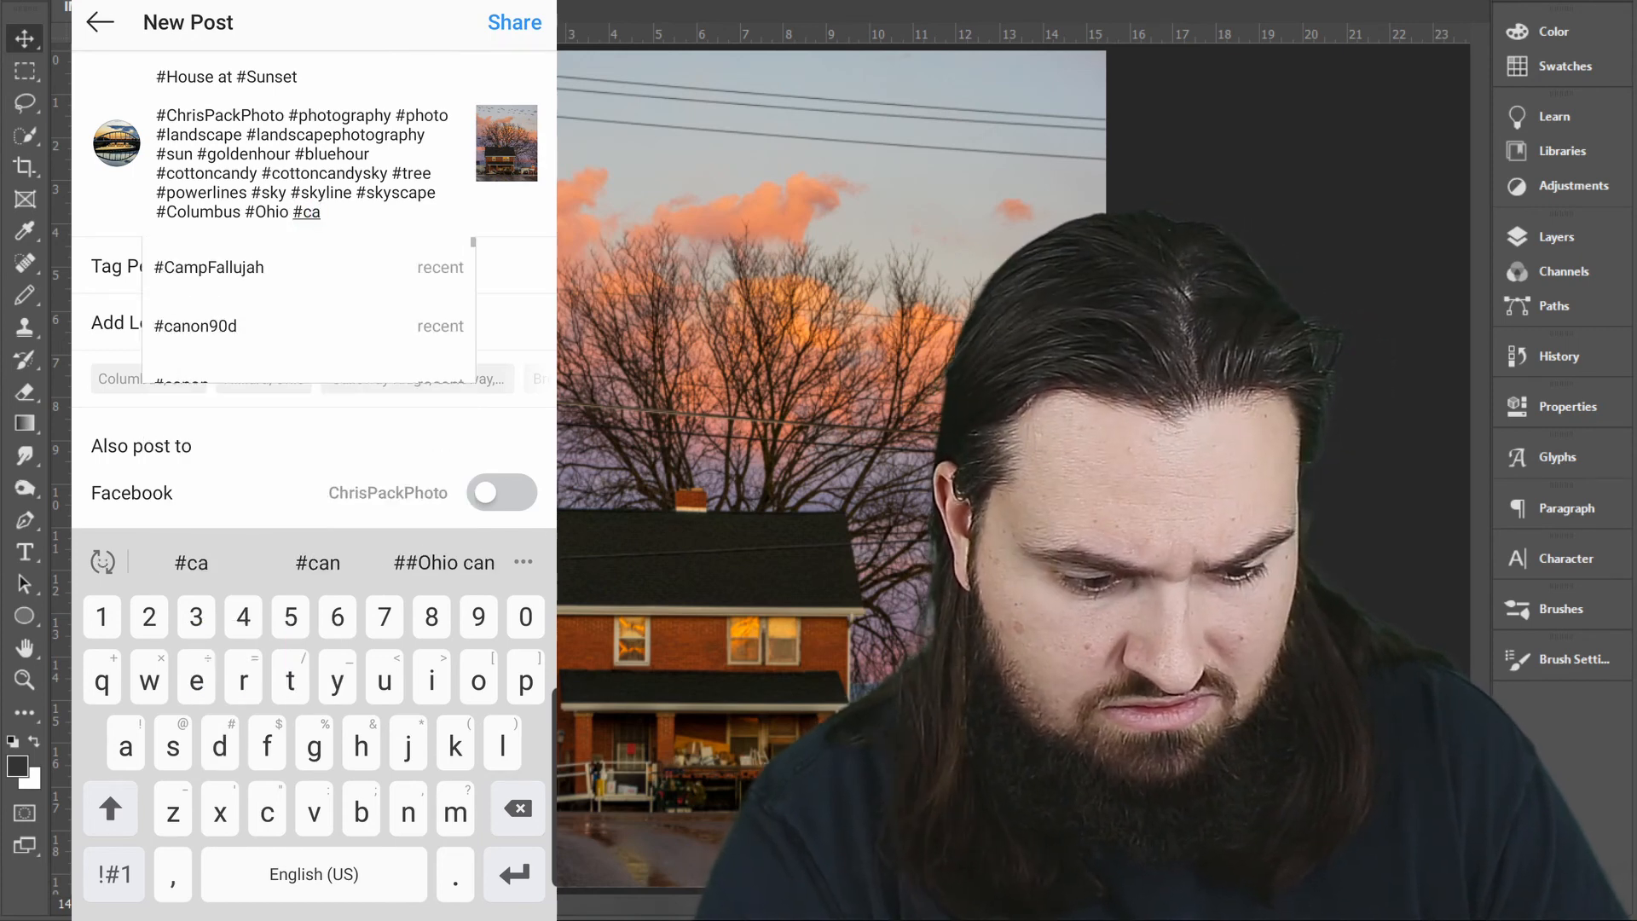
pyautogui.click(195, 325)
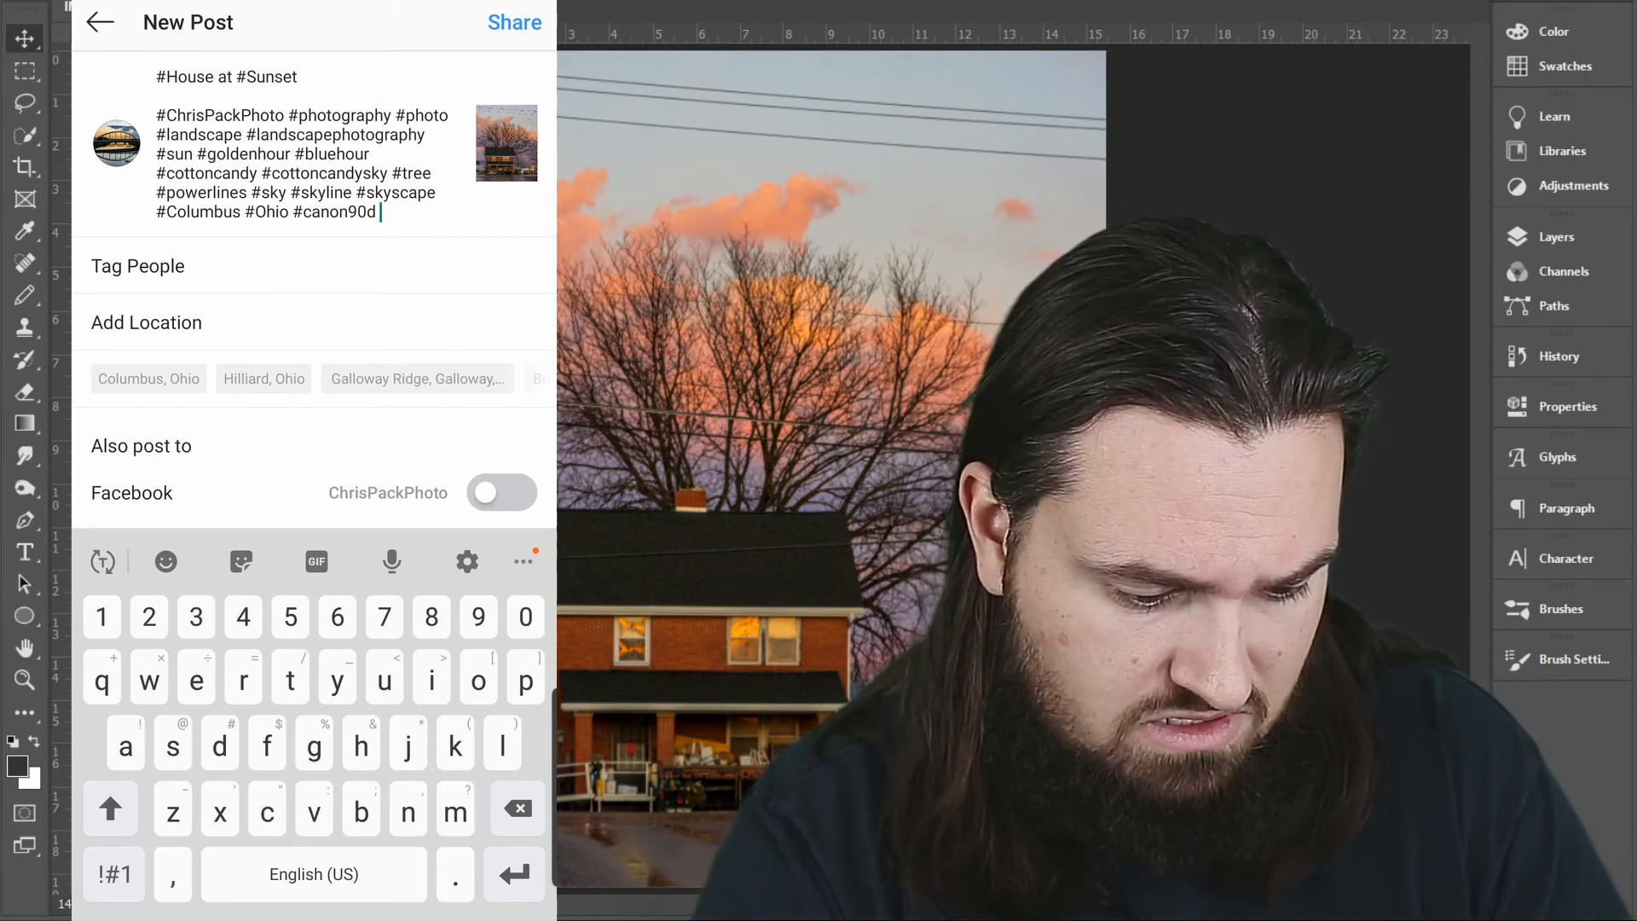
pyautogui.write('#sto')
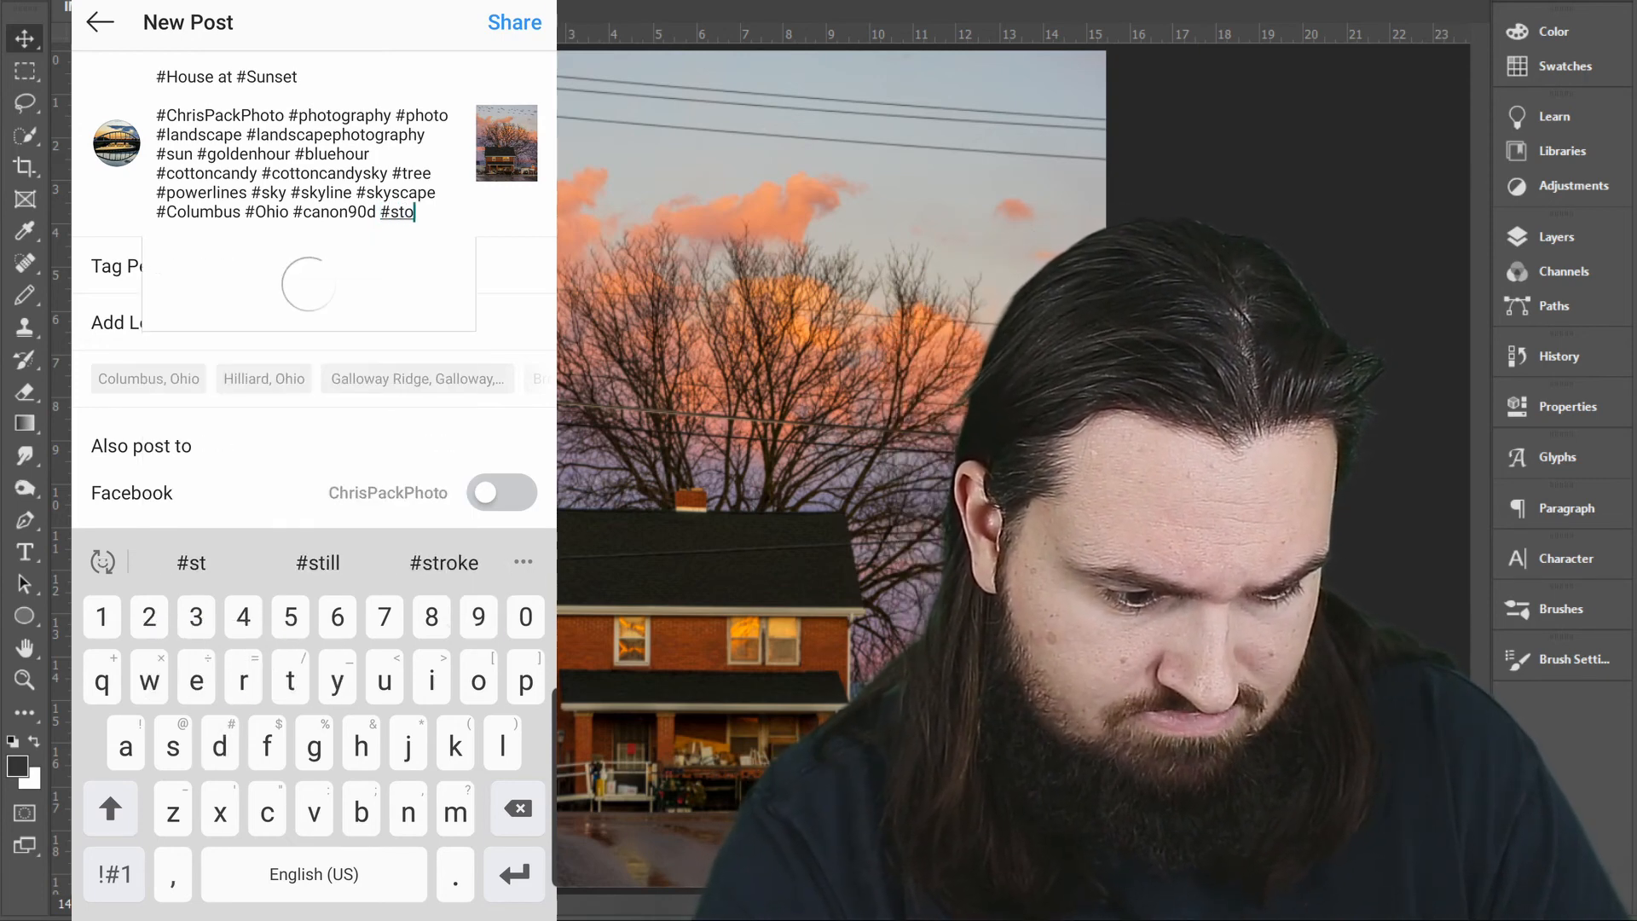
pyautogui.write('p')
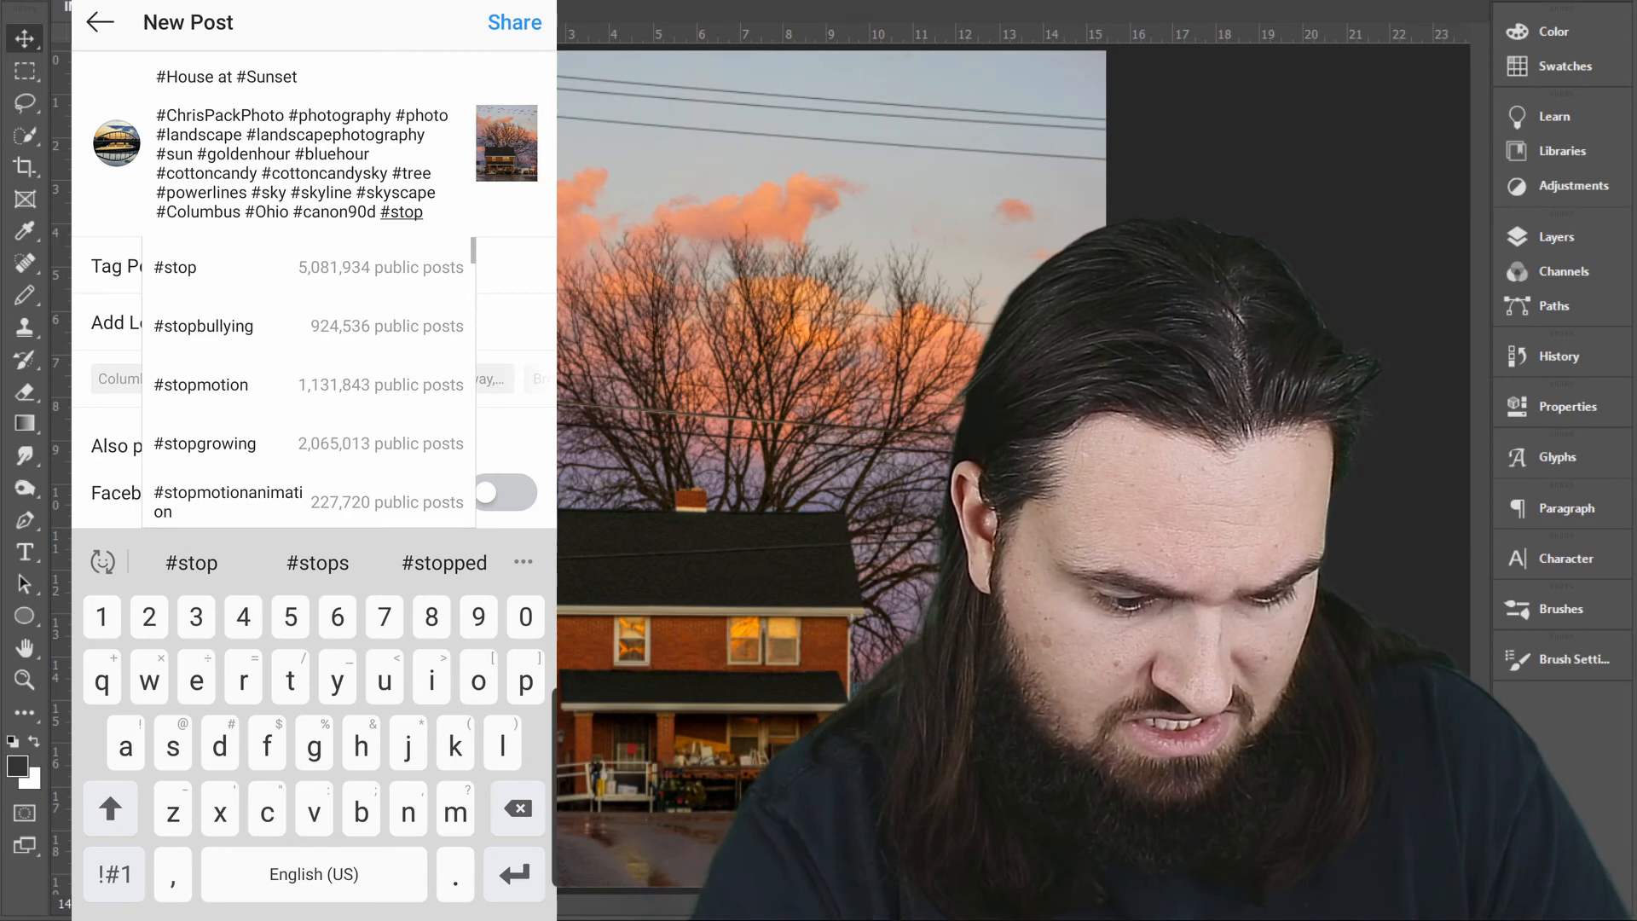
pyautogui.write('sign')
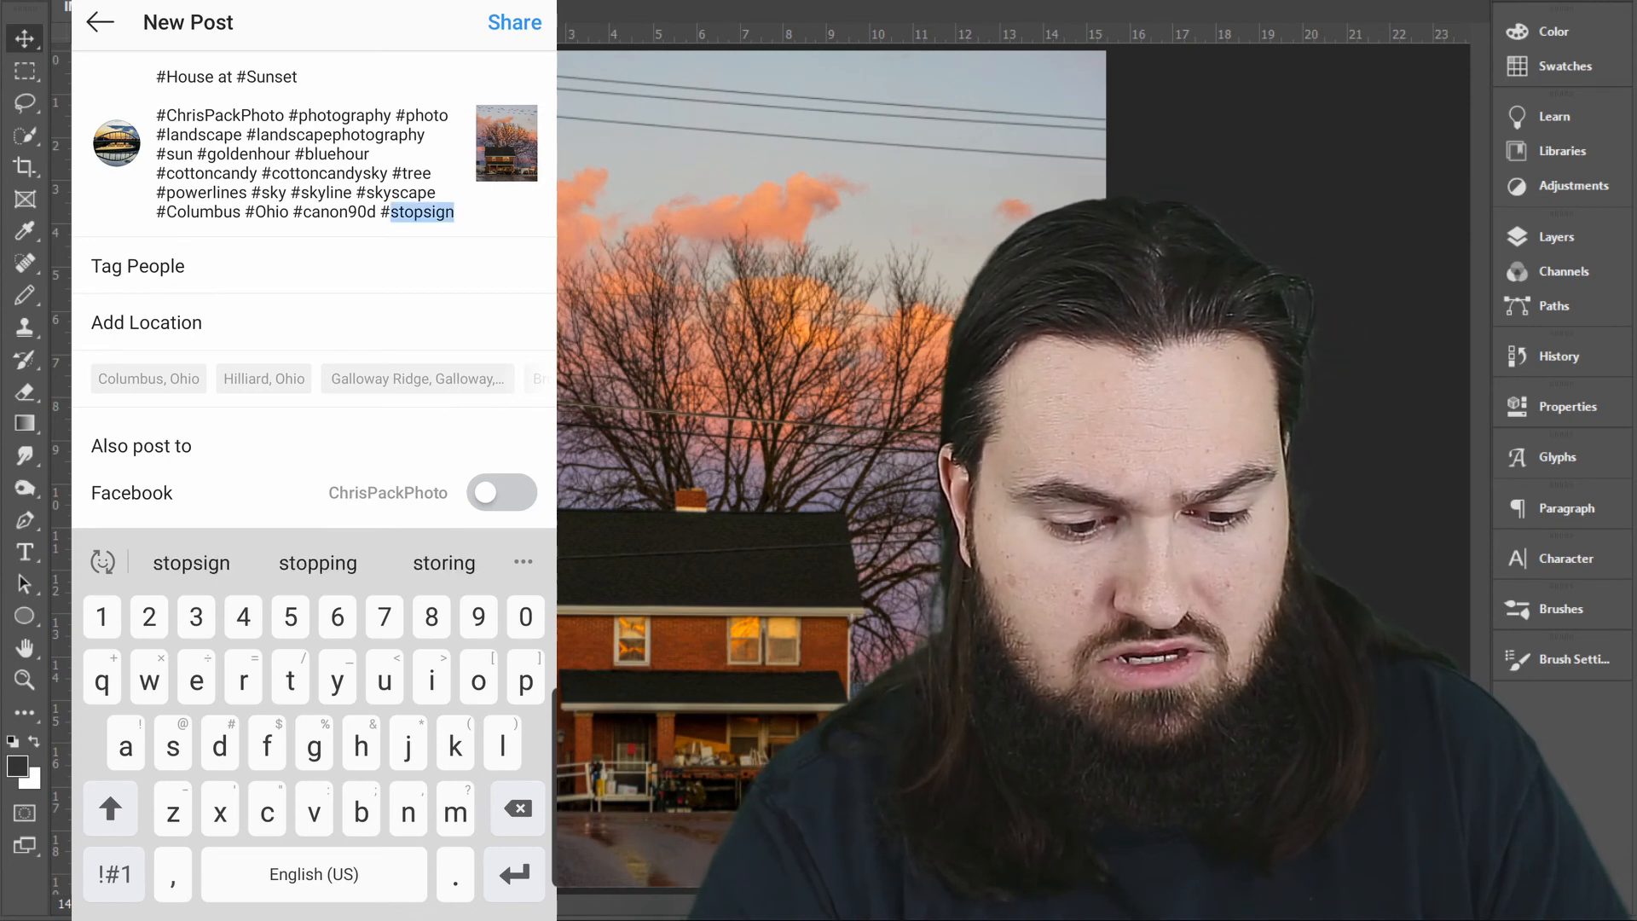
# Step: Copy the whole caption text and set the post's location to Columbus, Ohio
pyautogui.moveTo(384, 226); pyautogui.dragTo(156, 78)
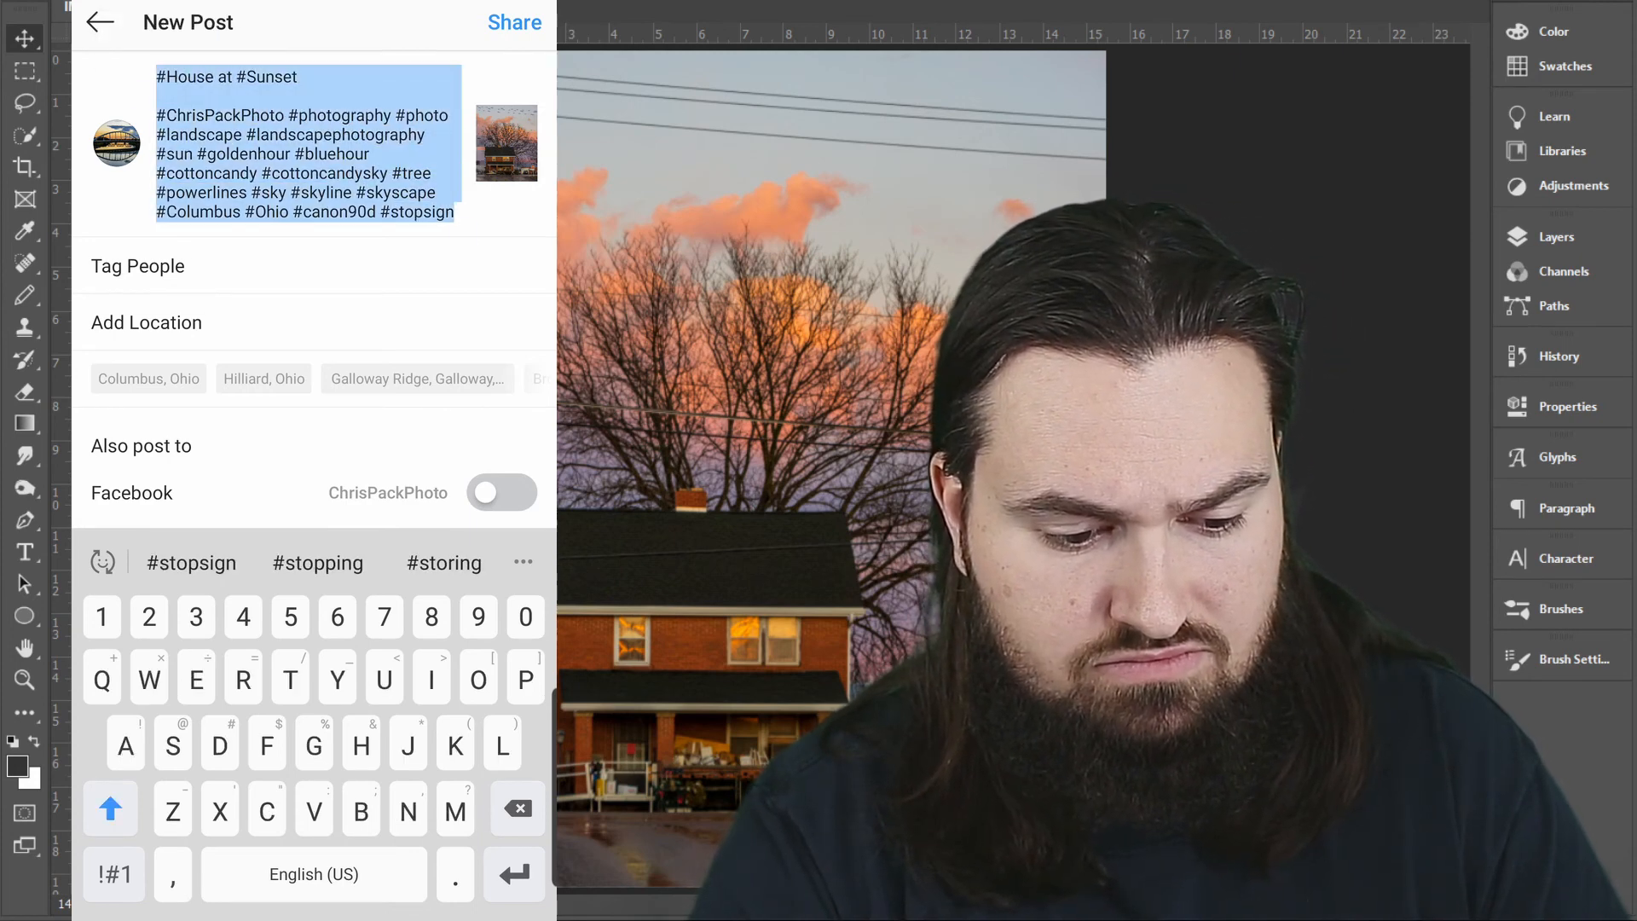
pyautogui.click(189, 286)
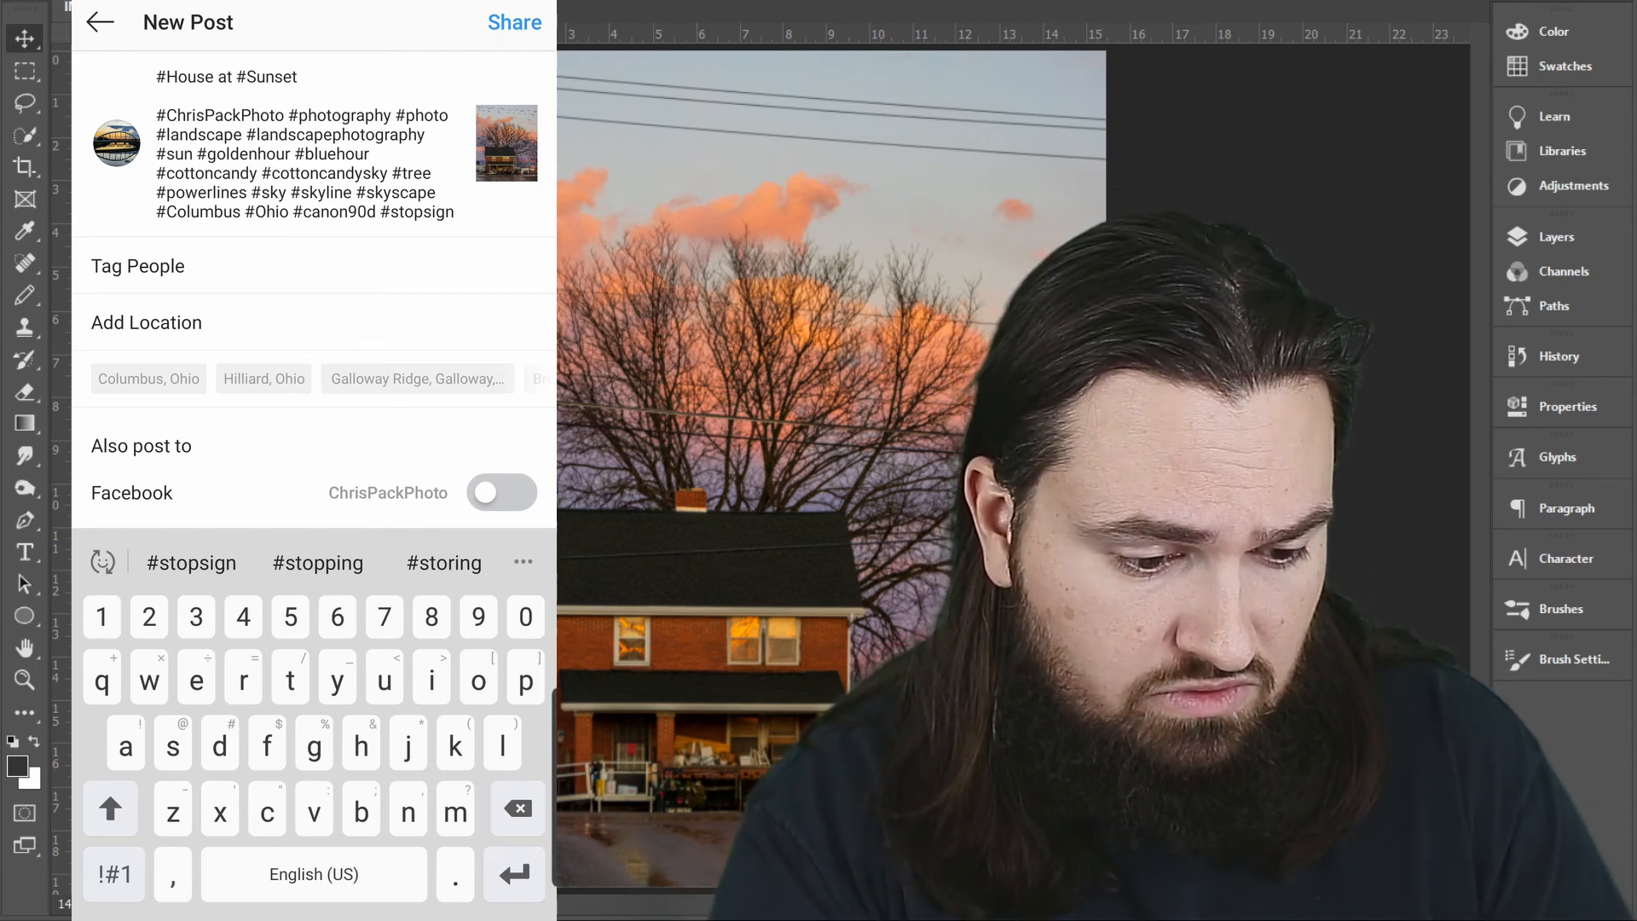
pyautogui.click(149, 379)
pyautogui.press('Escape')
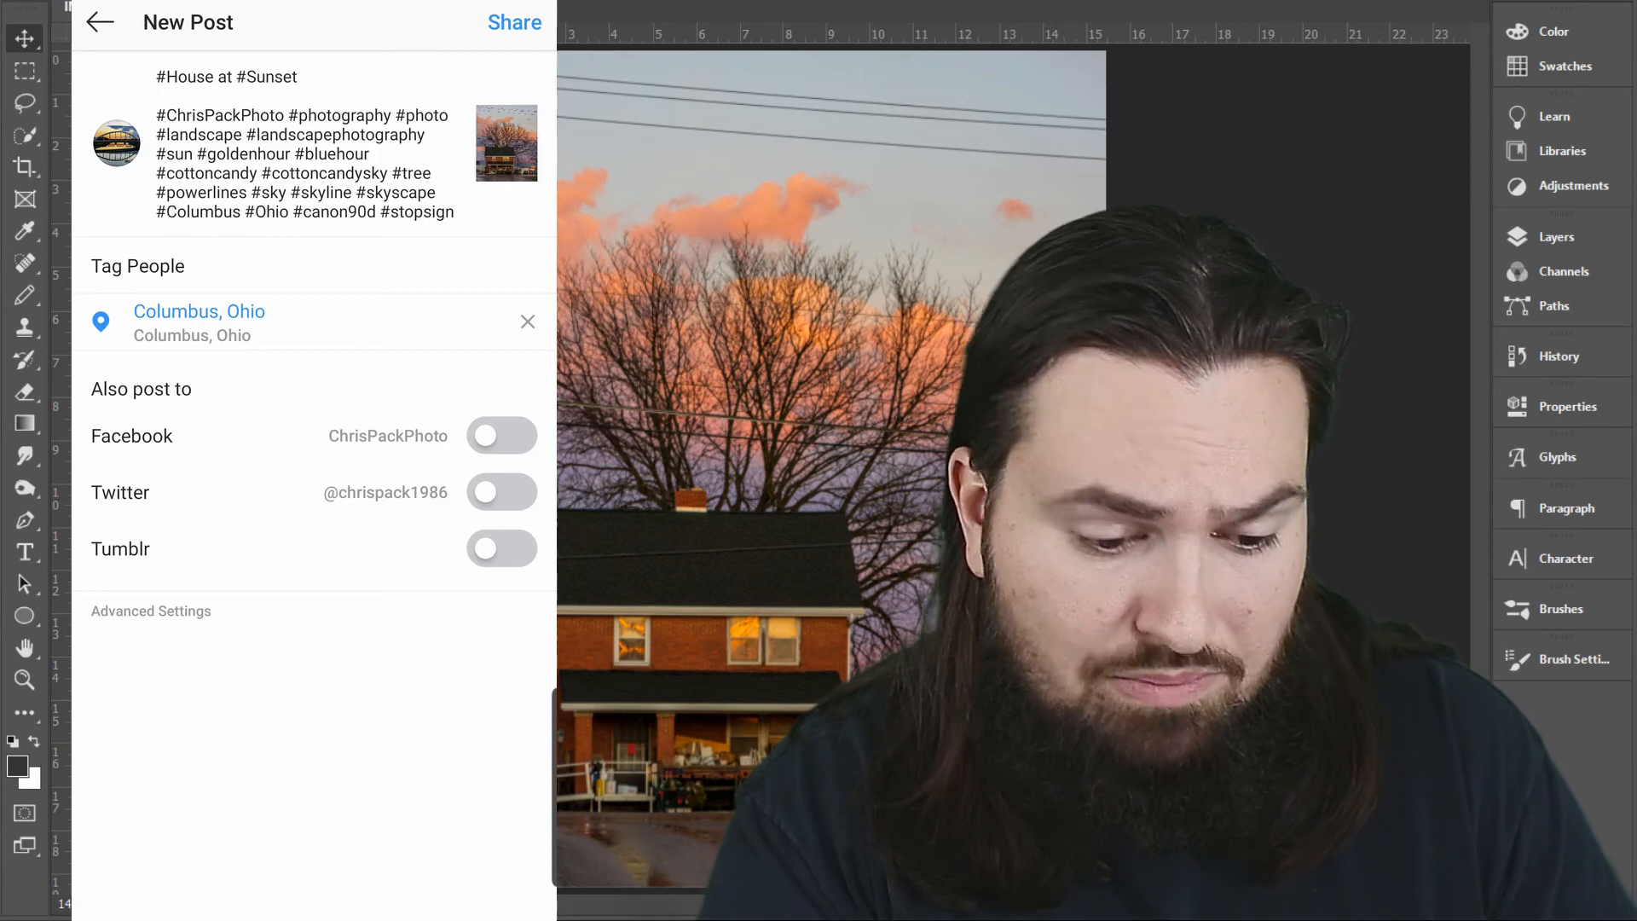
# Step: Enable cross-posting to Facebook, Twitter and Tumblr, and share the post to the feed
pyautogui.click(502, 436)
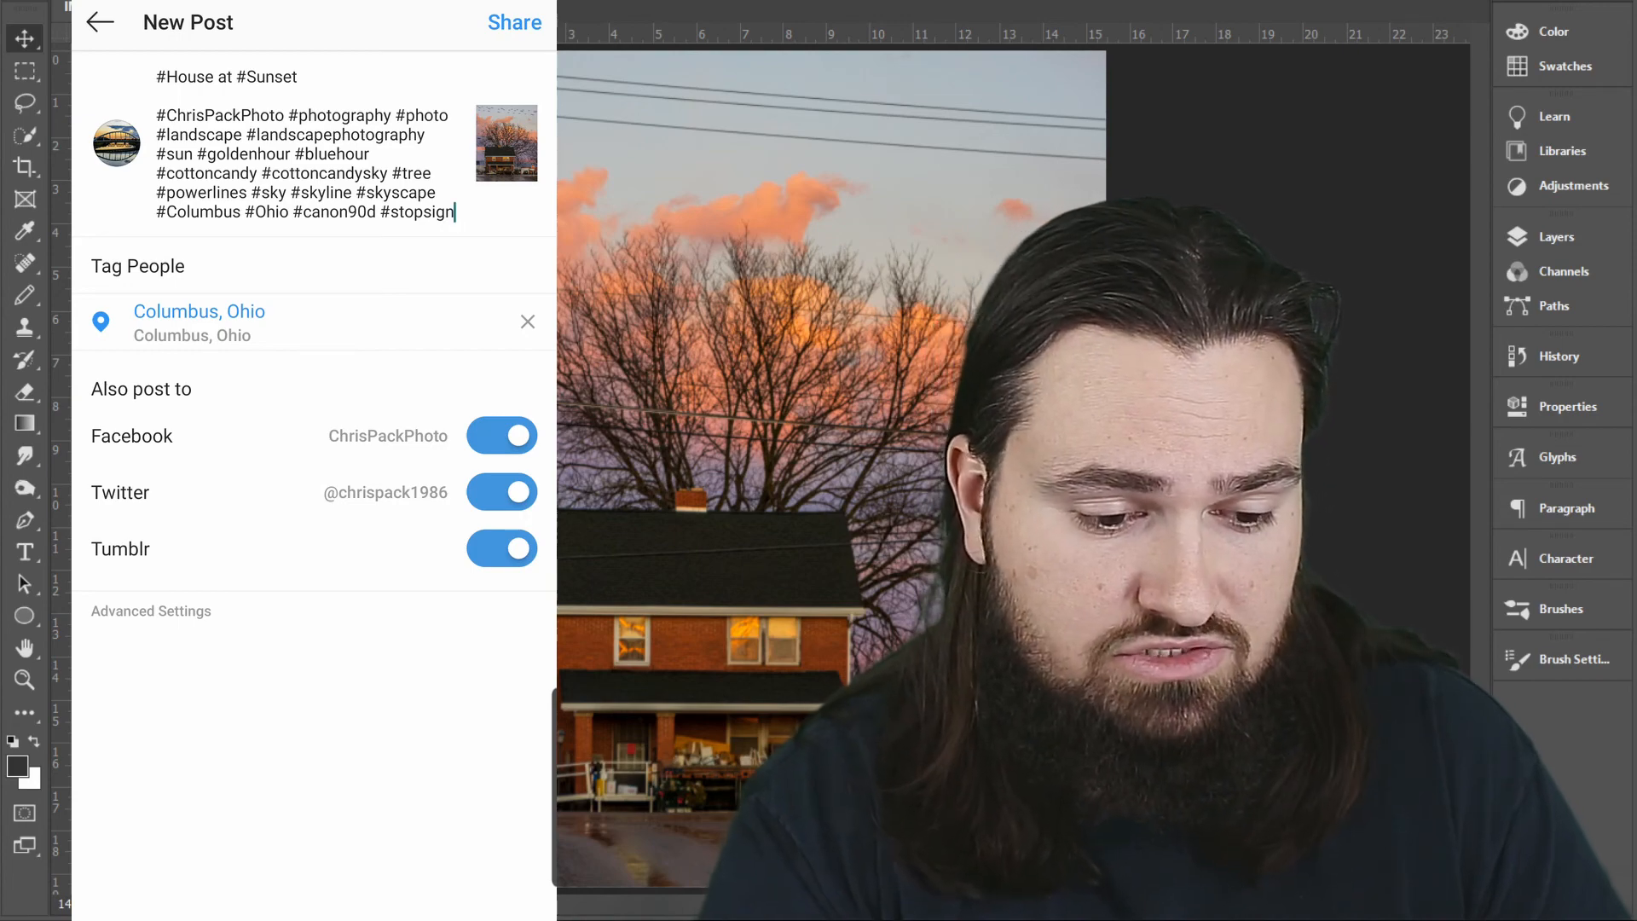
pyautogui.click(514, 23)
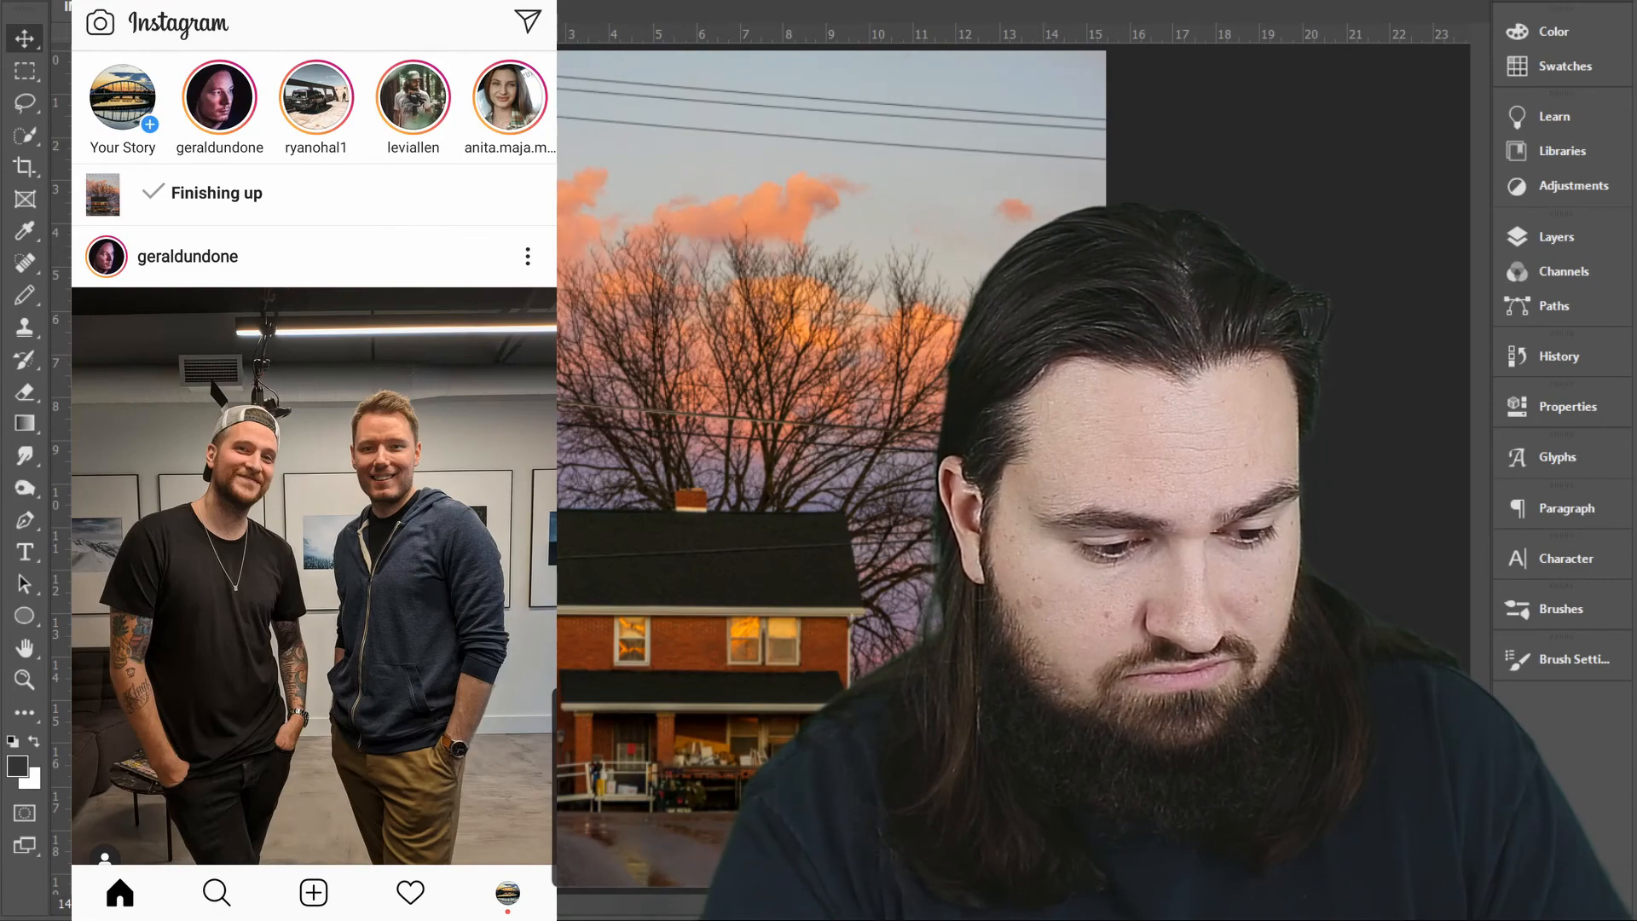
pyautogui.scroll(-3, 315, 458)
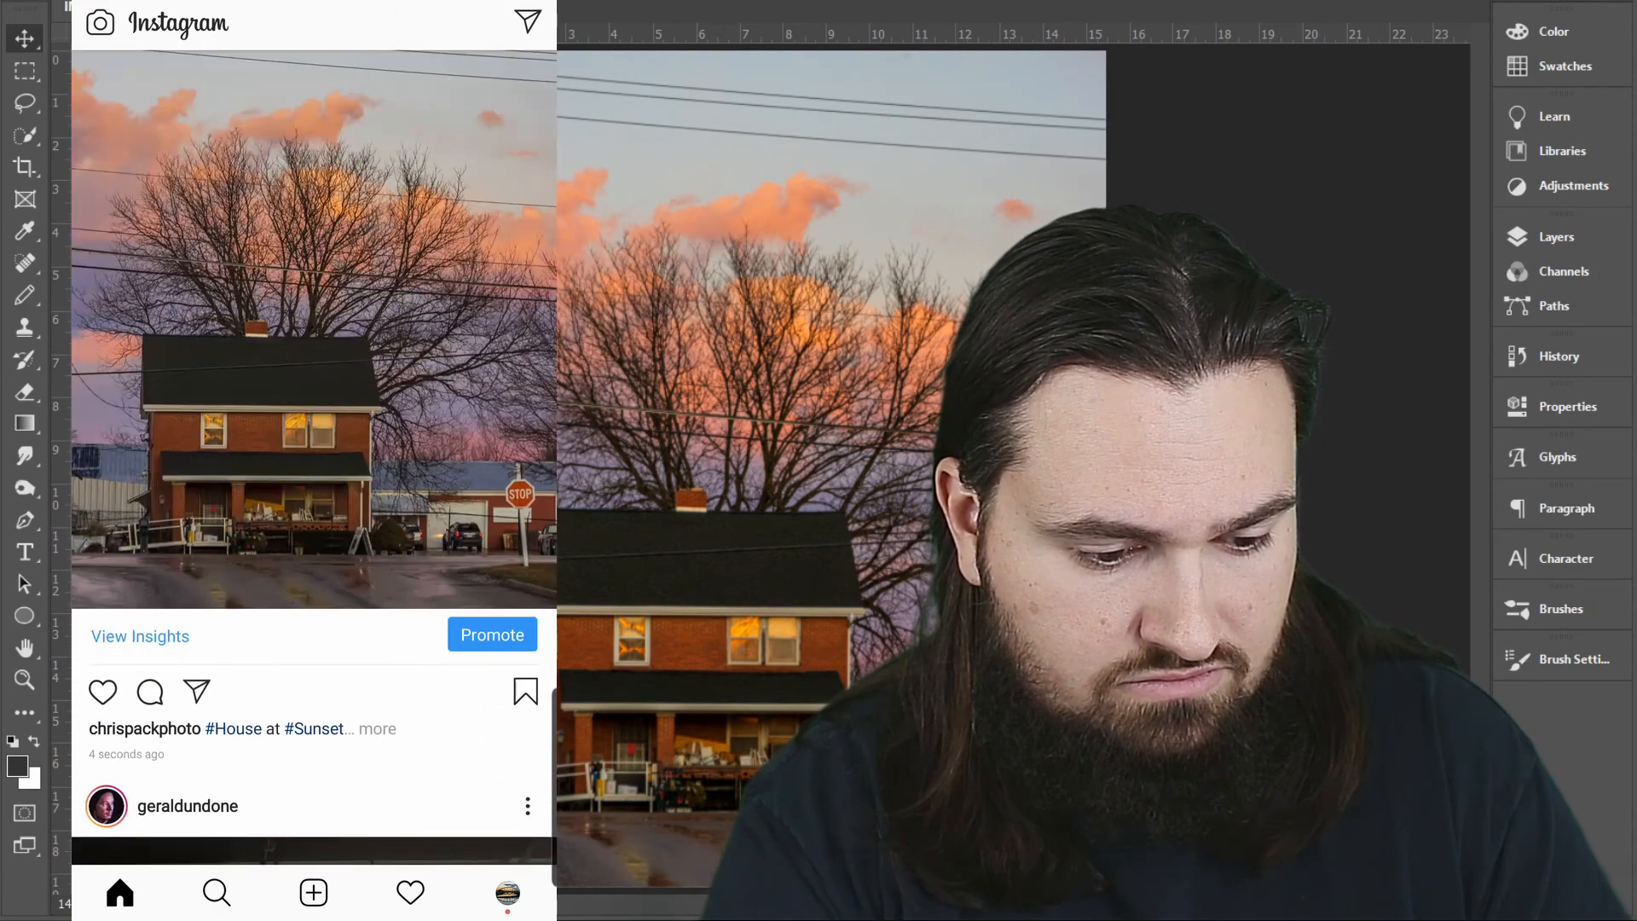
pyautogui.scroll(2, 315, 458)
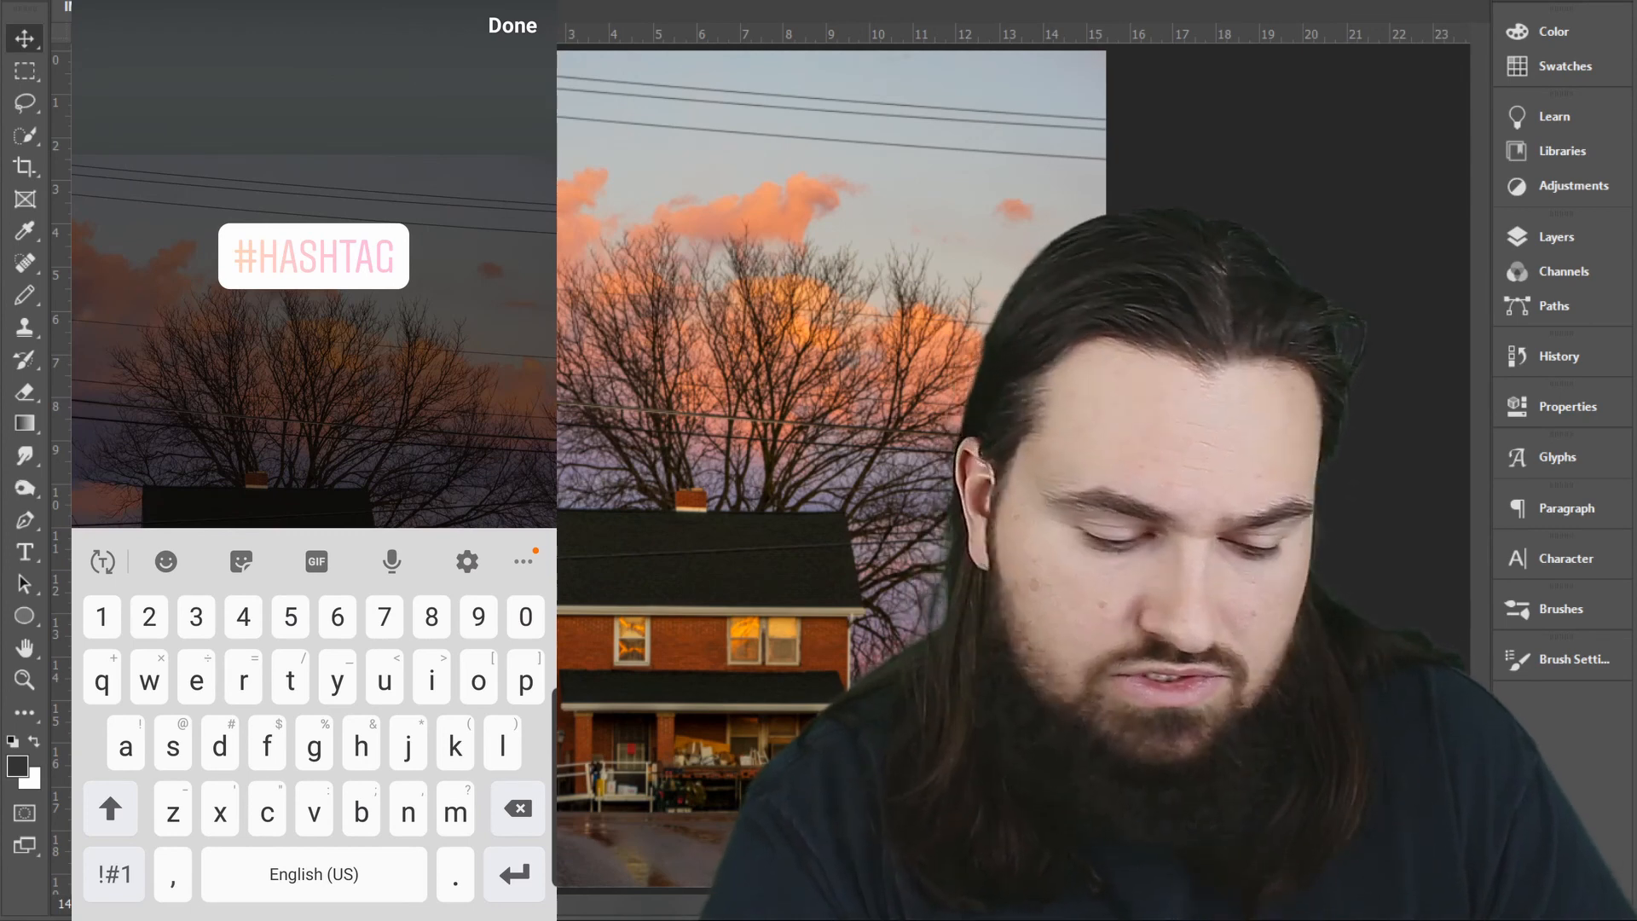
# Step: Create a #cottoncandysky hashtag sticker on the story and place it centred just above the photo
pyautogui.write('co')
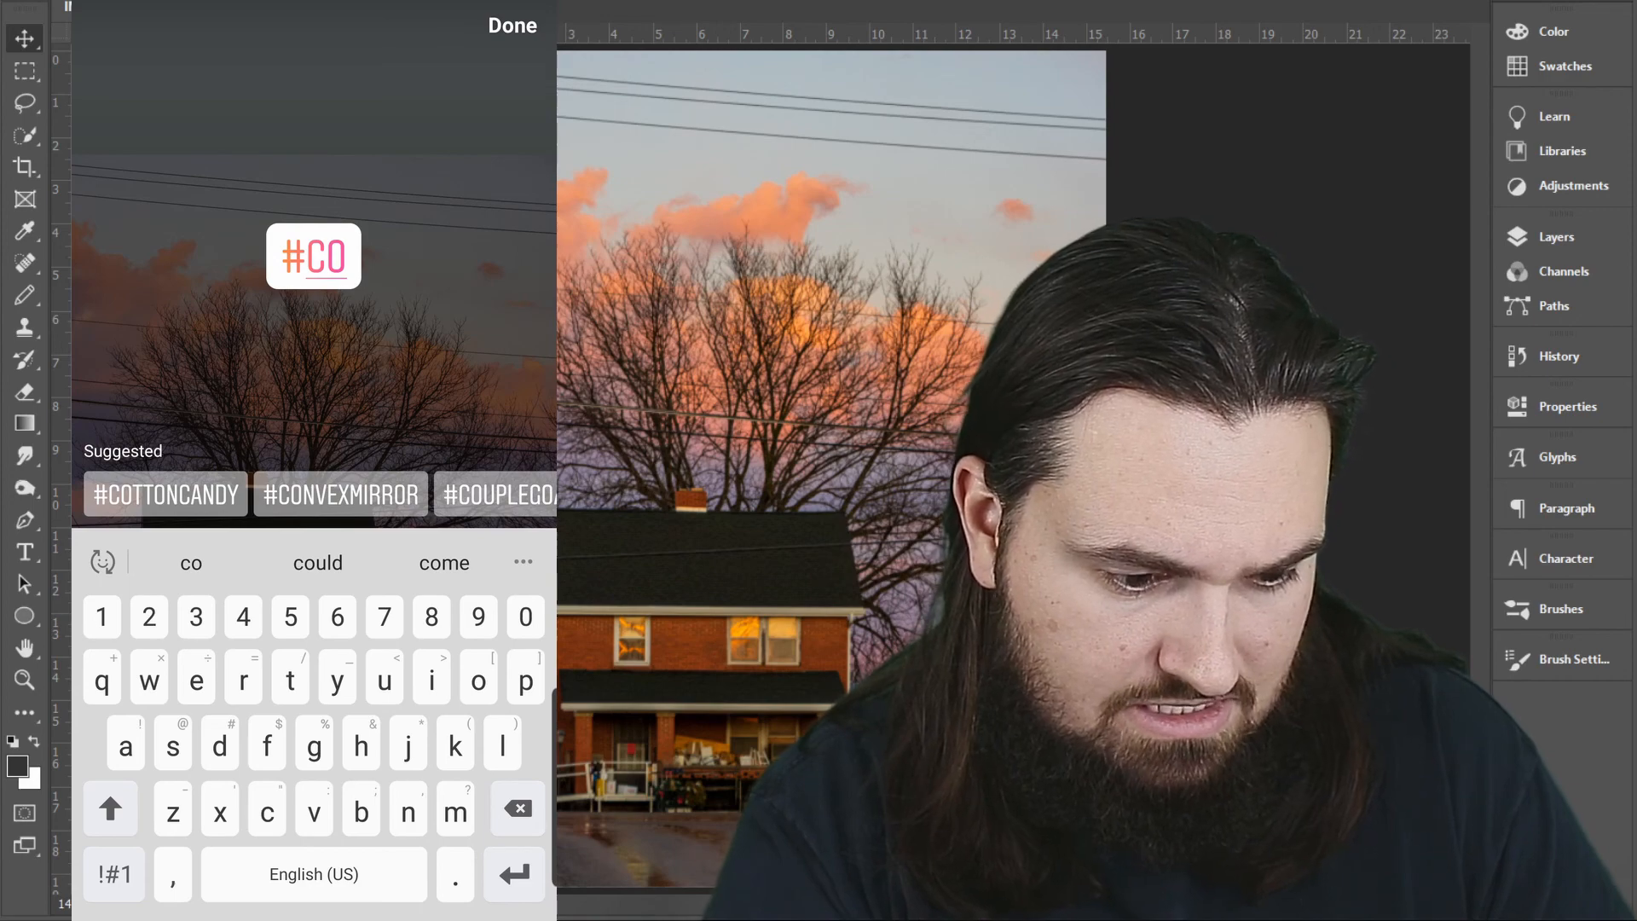
pyautogui.click(165, 495)
pyautogui.click(353, 494)
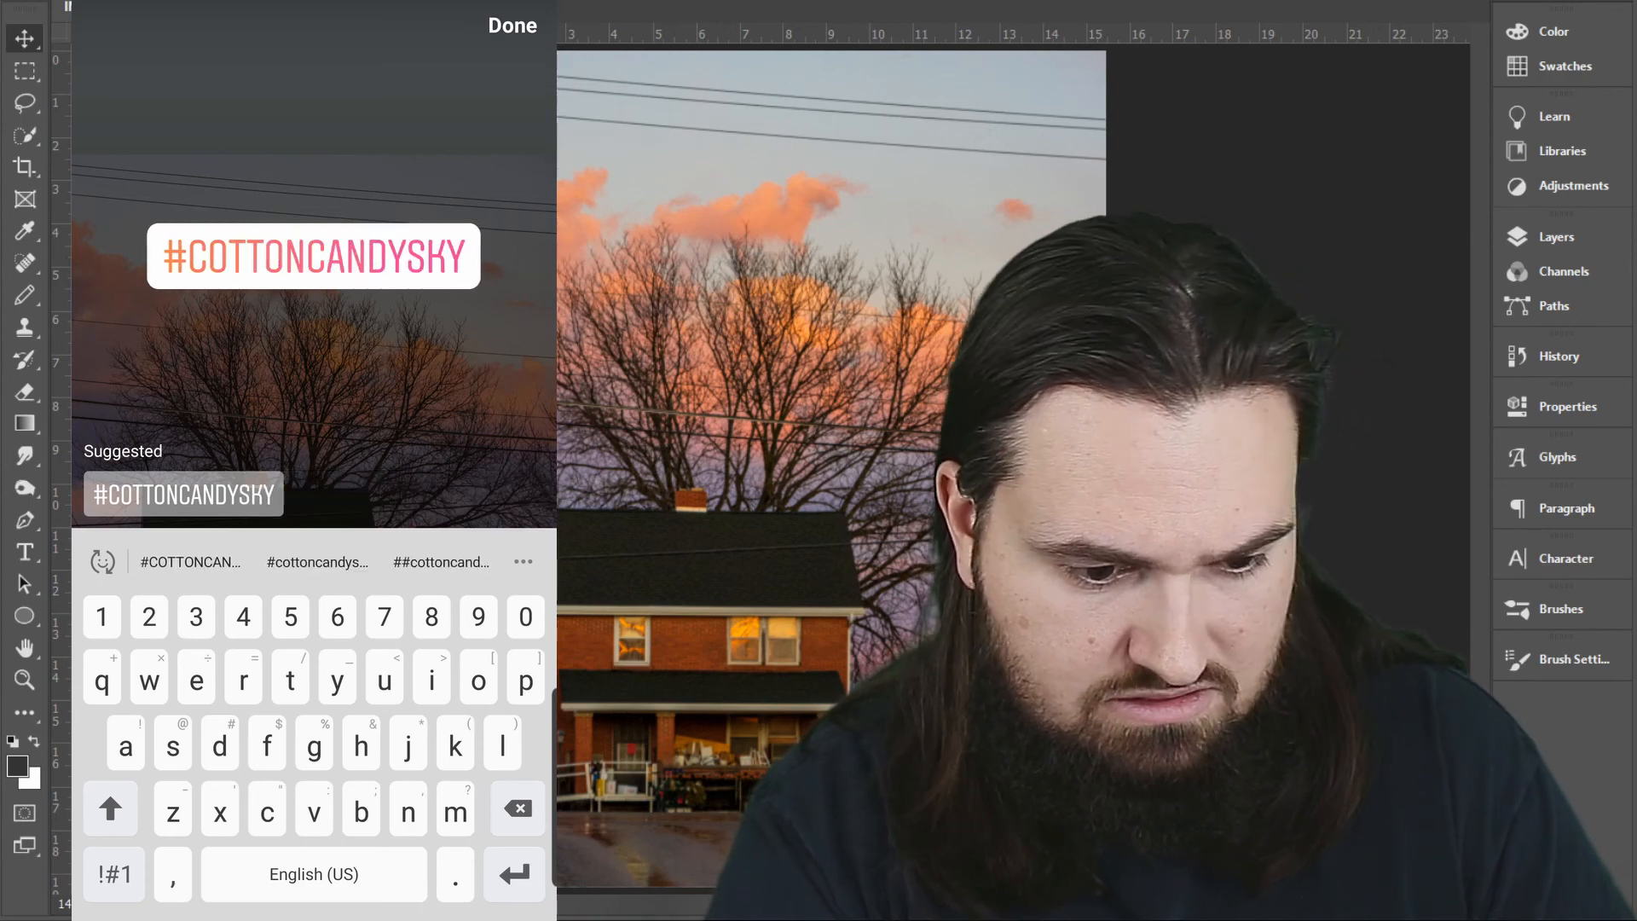
pyautogui.click(512, 26)
pyautogui.moveTo(314, 453); pyautogui.dragTo(315, 119)
# Step: Add a Columbus, Ohio location sticker to the story and place it centred just below the photo
pyautogui.click(398, 30)
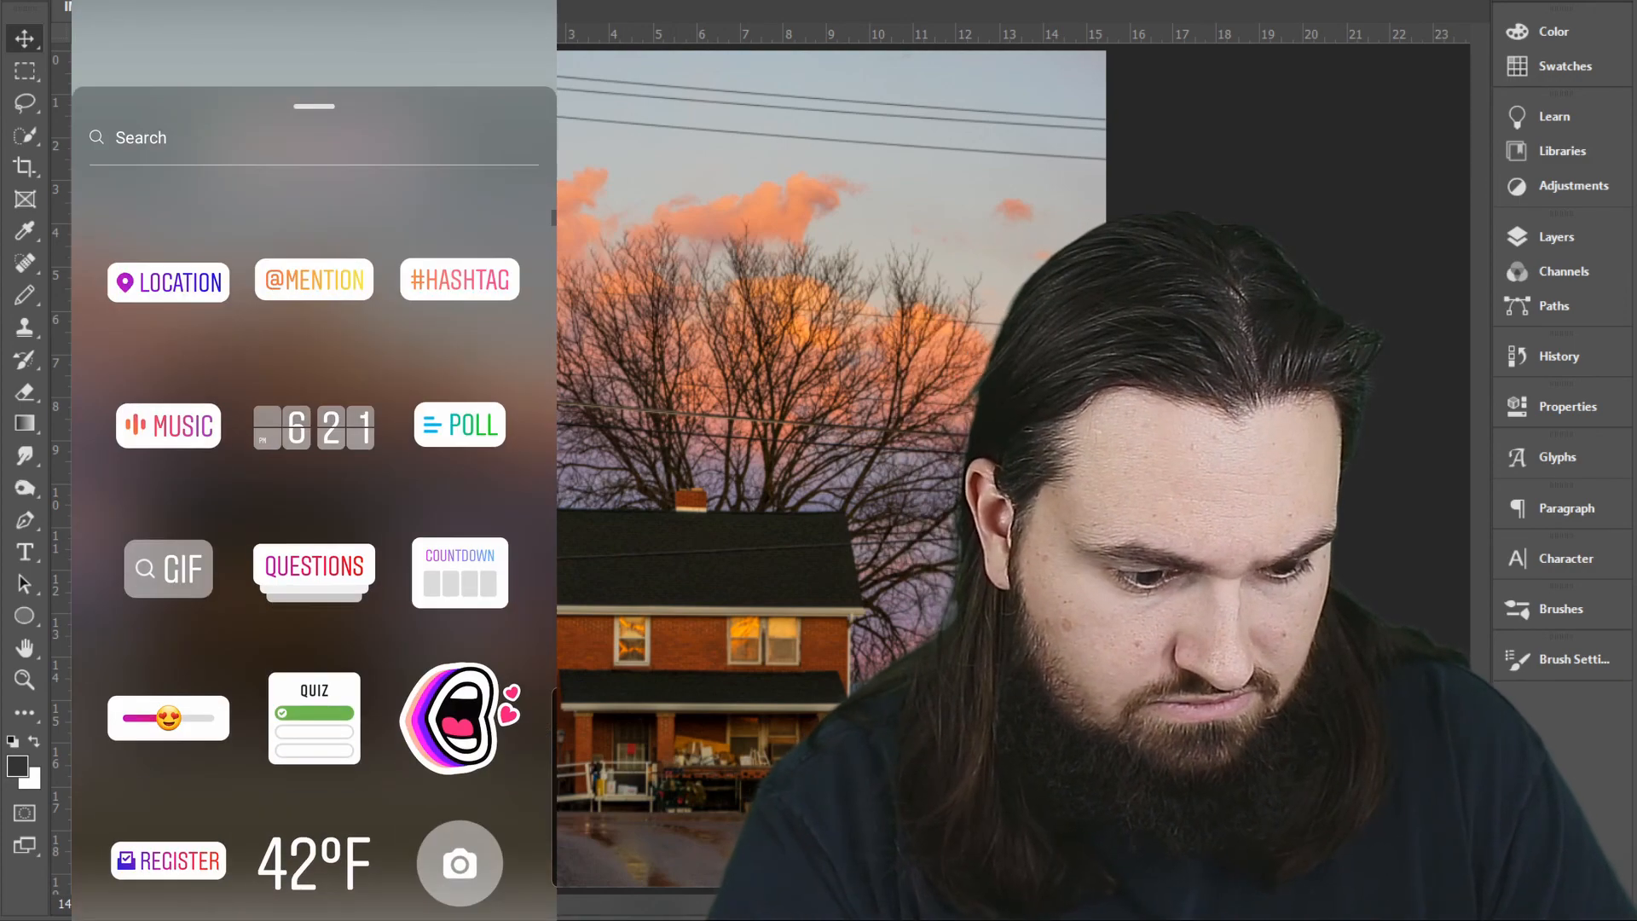
pyautogui.click(168, 283)
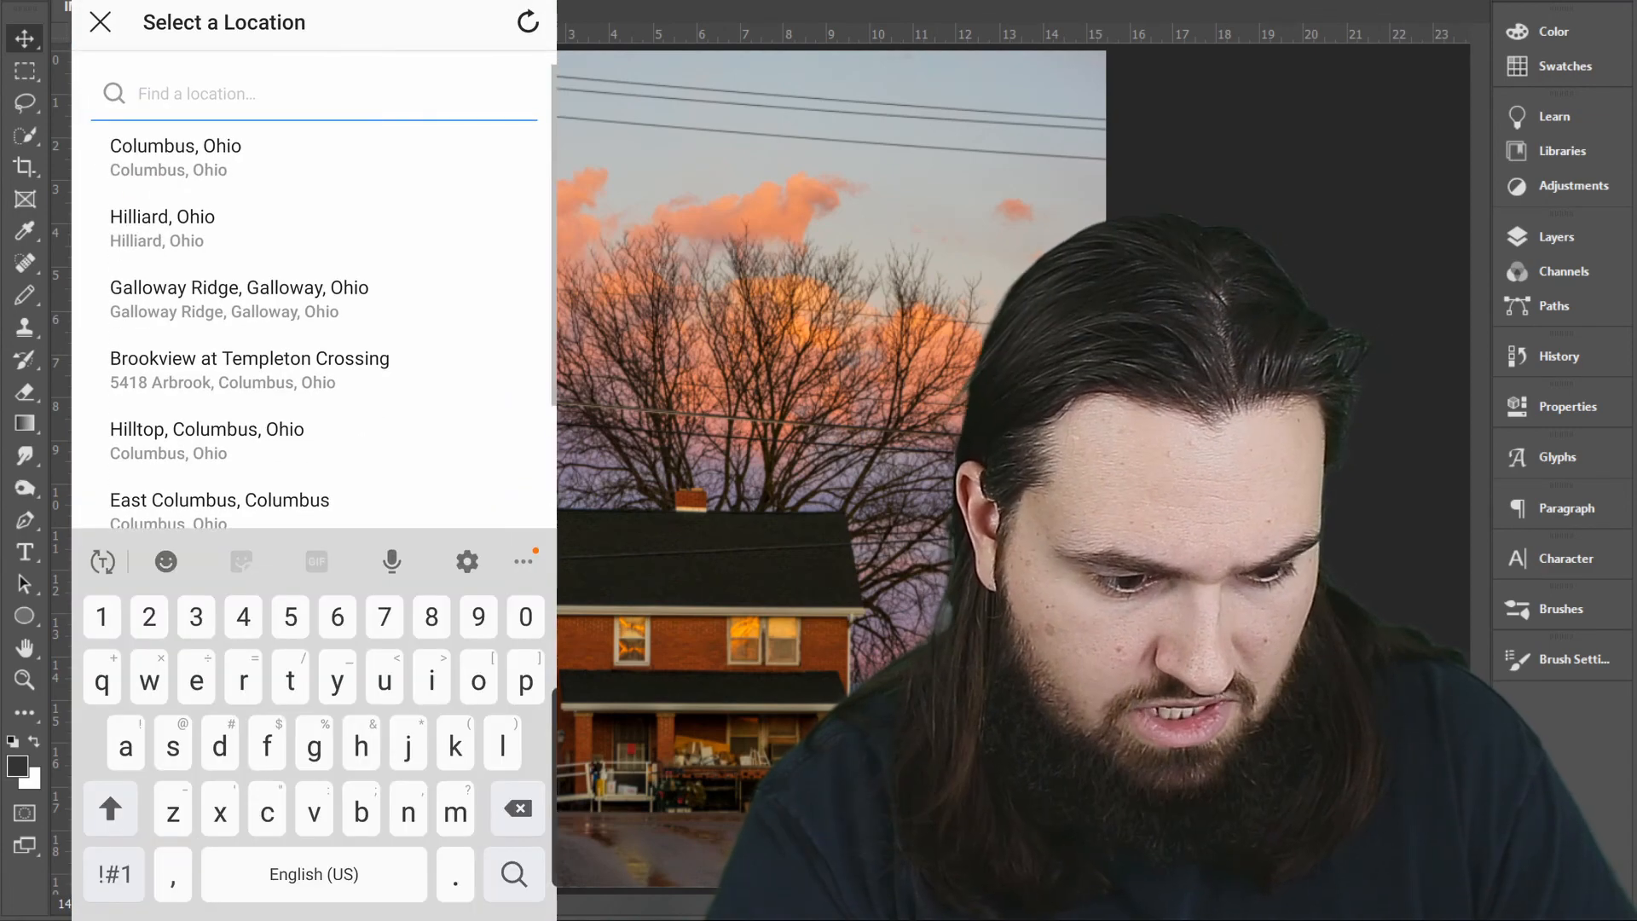
pyautogui.click(175, 158)
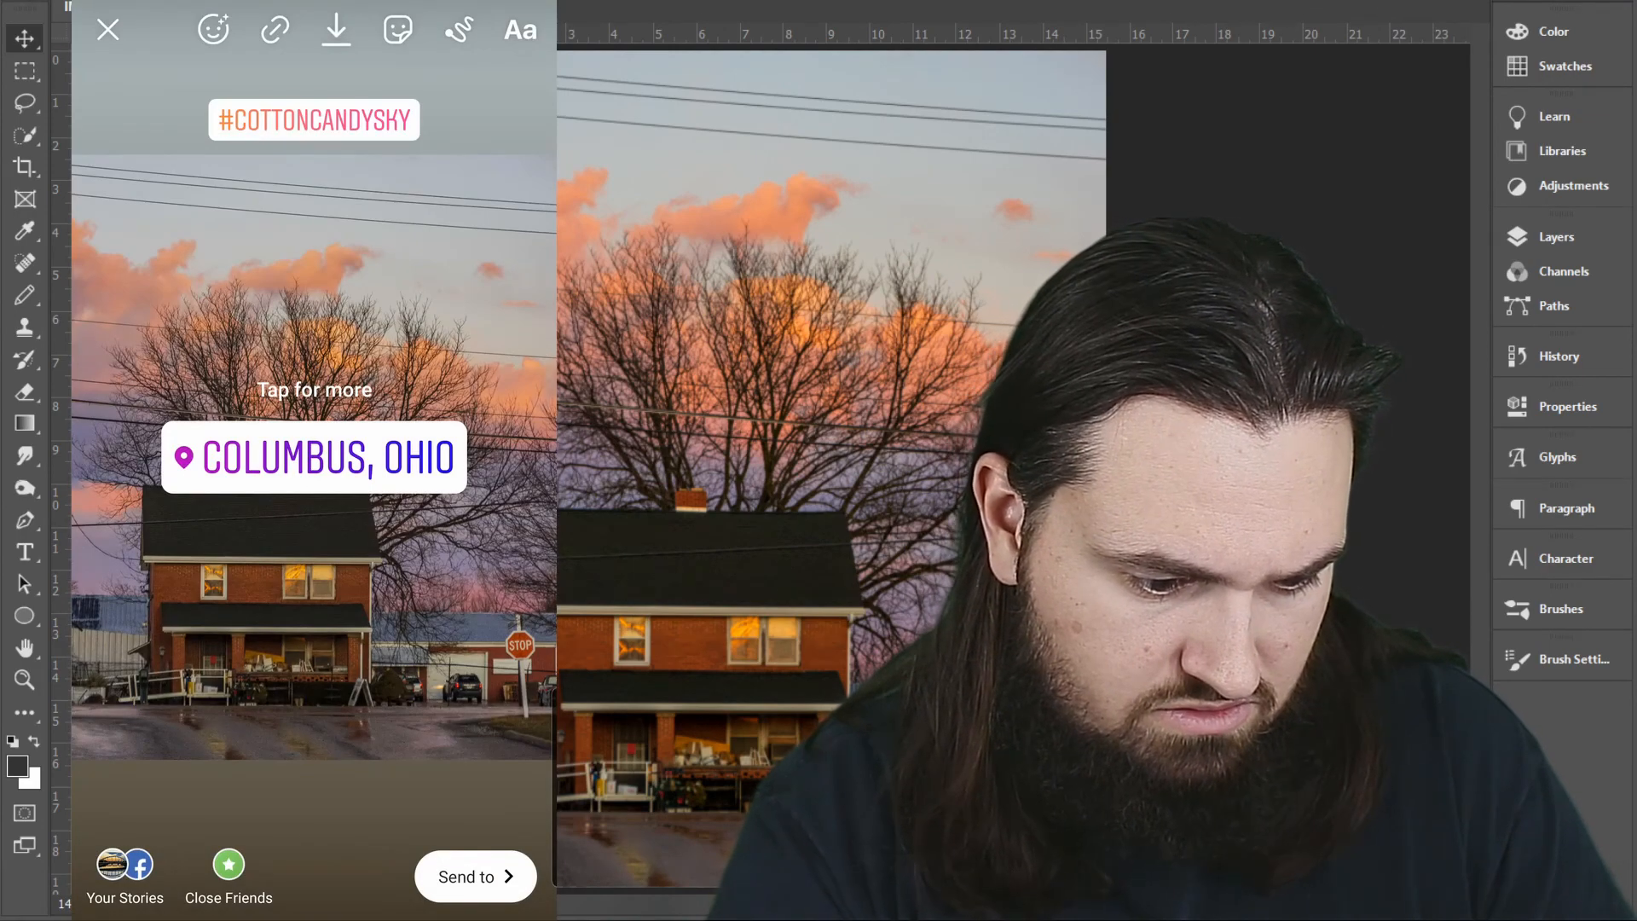
pyautogui.moveTo(314, 457); pyautogui.dragTo(314, 785)
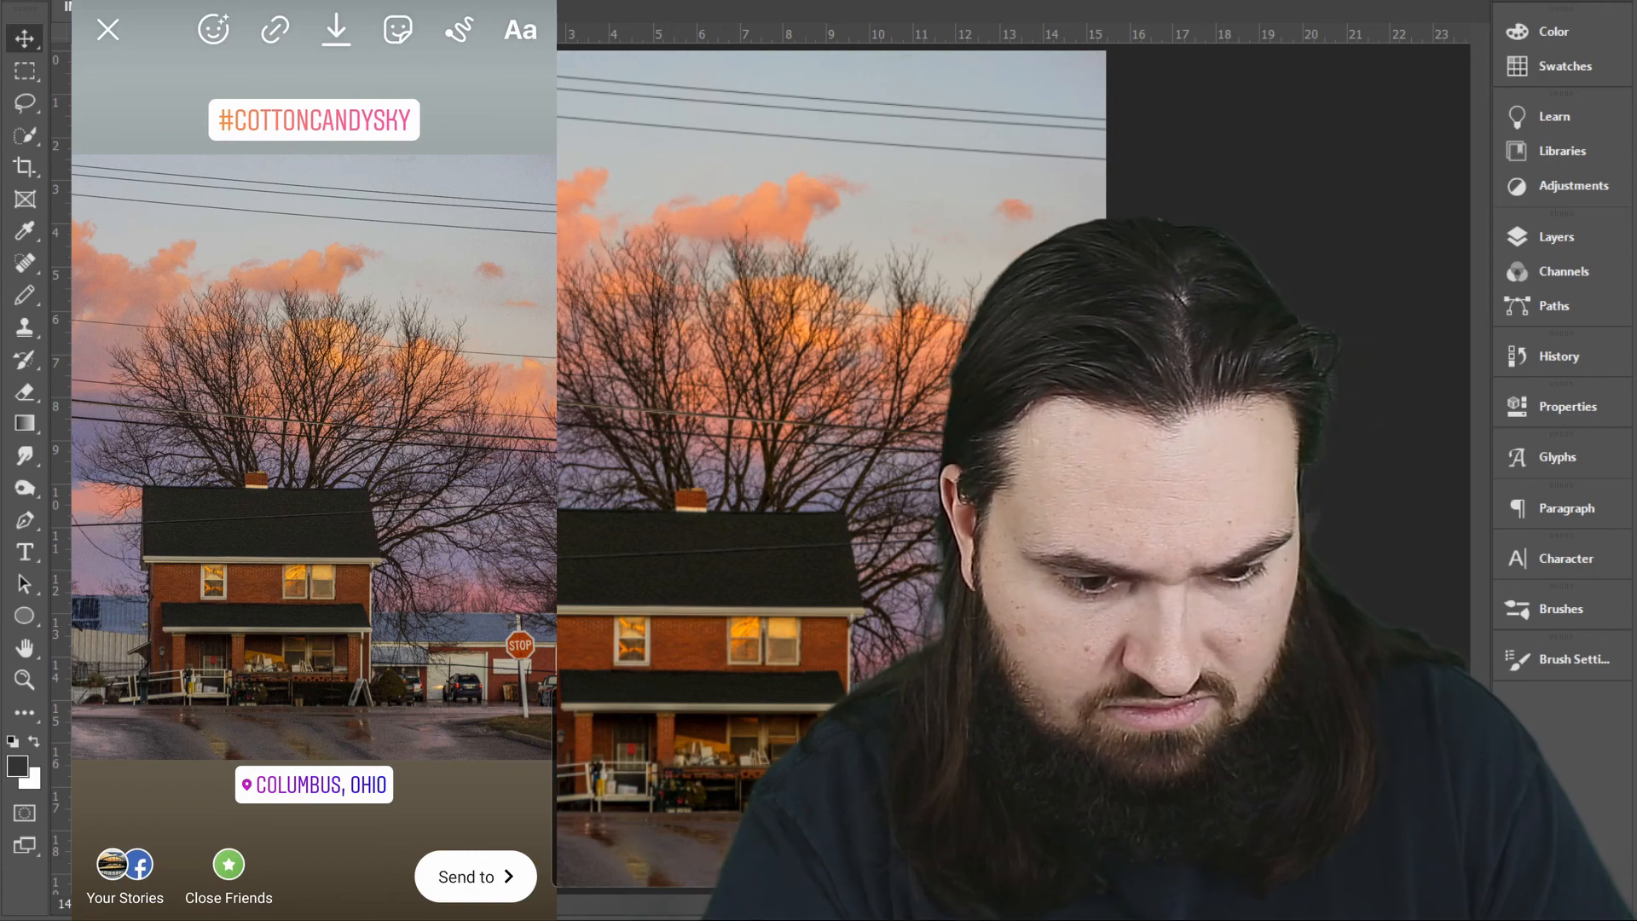
pyautogui.click(398, 29)
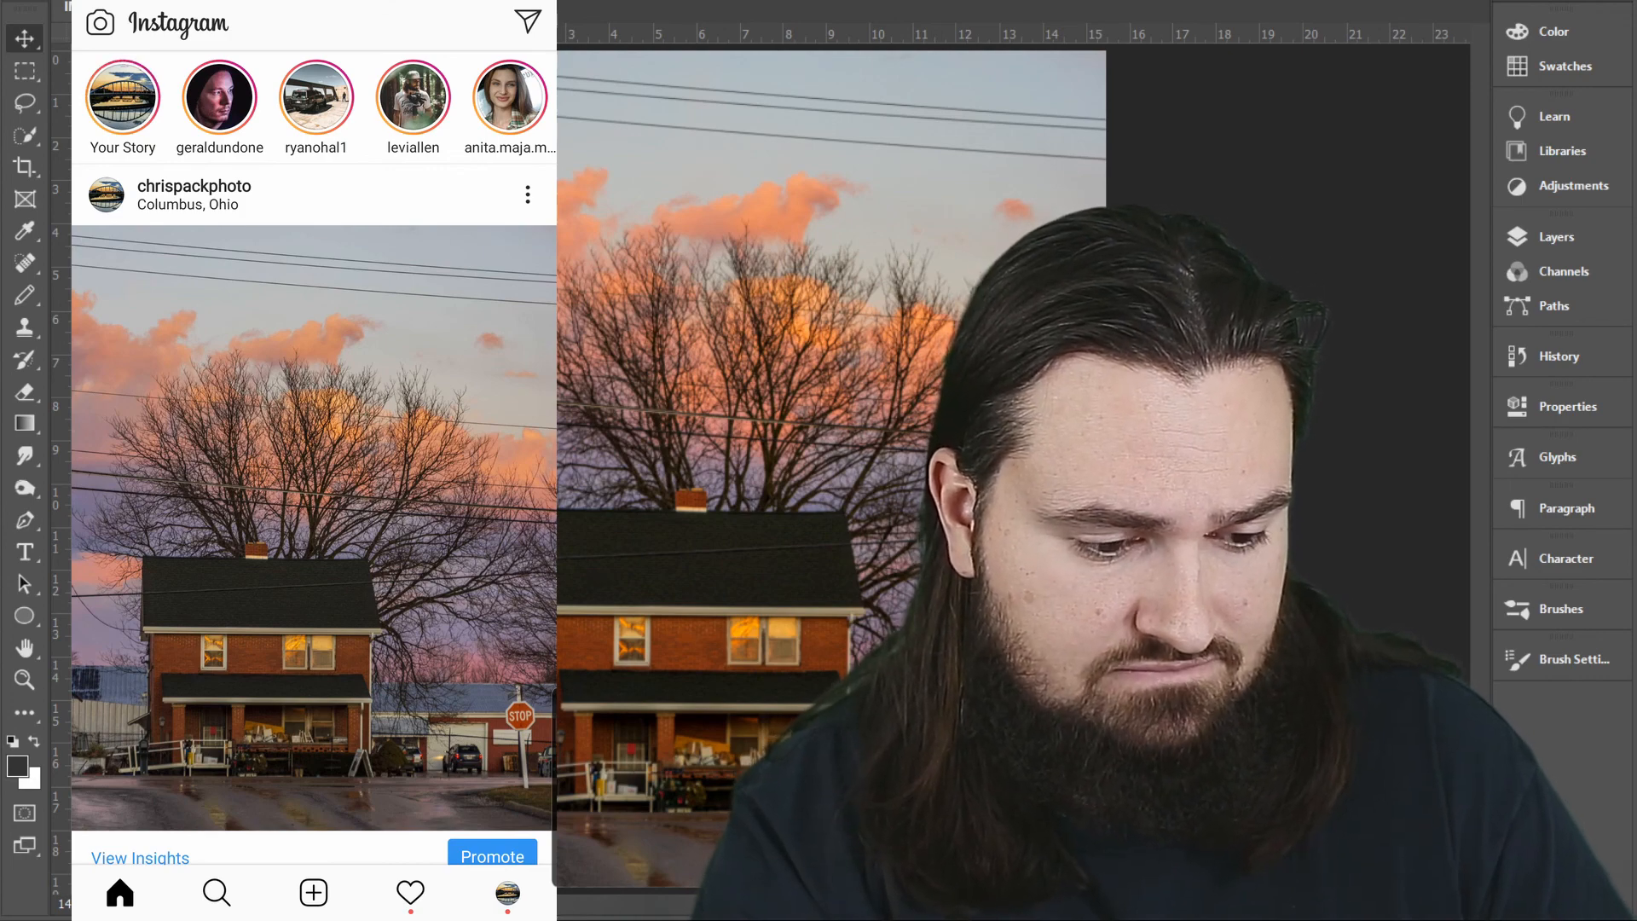
# Step: Check the account's recent activity for reactions to the new post and return to the home feed
pyautogui.click(410, 892)
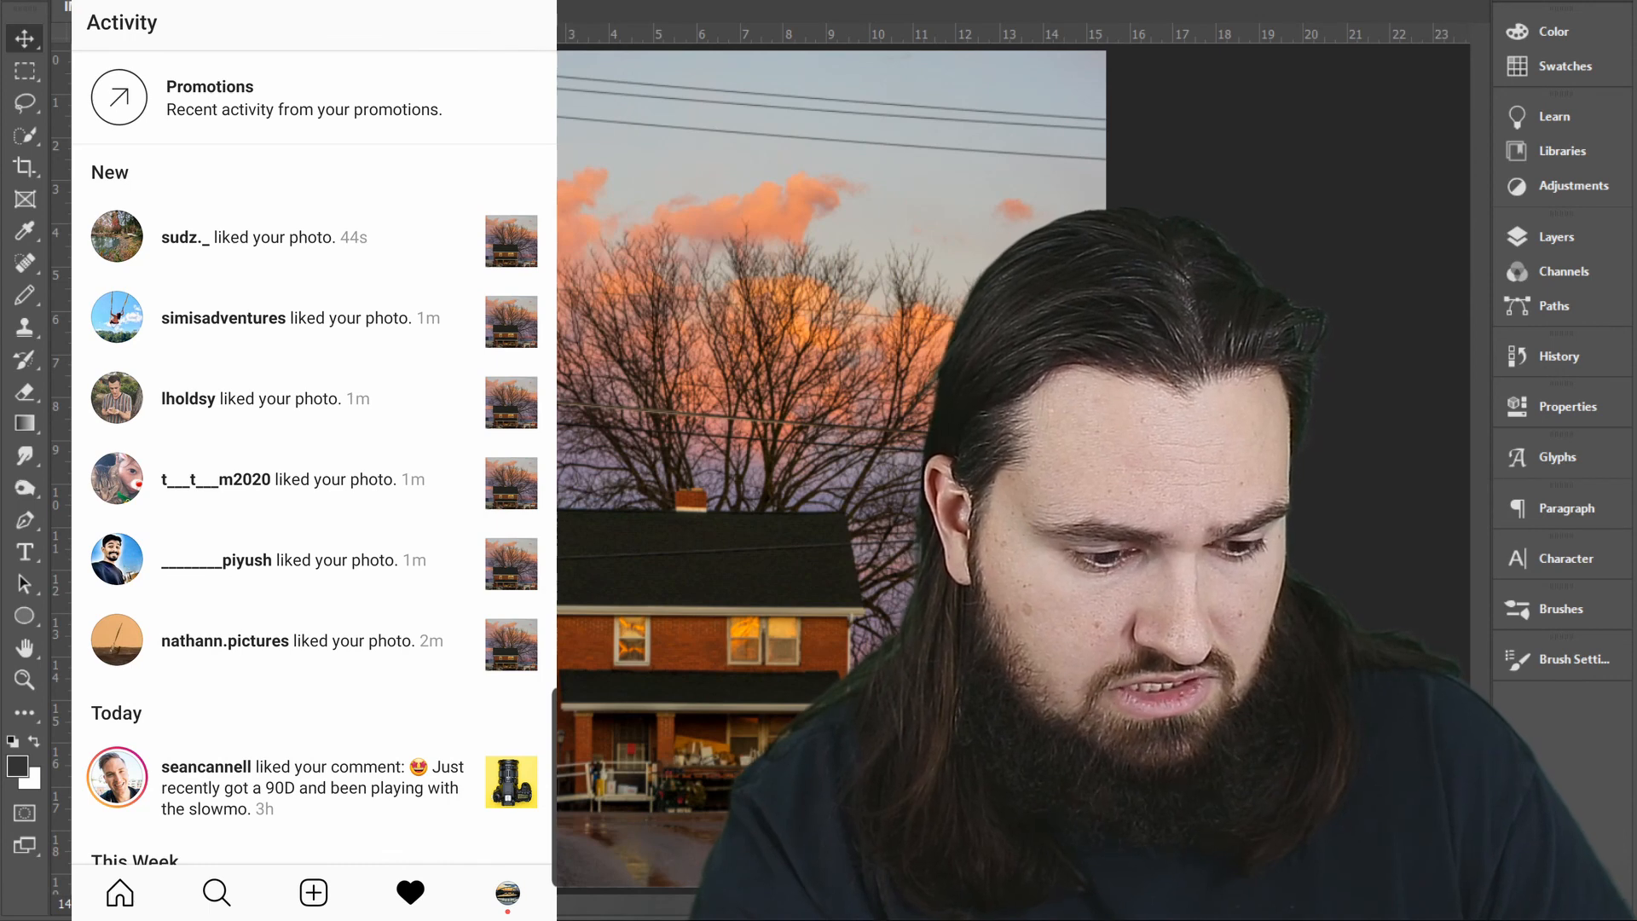
pyautogui.click(120, 892)
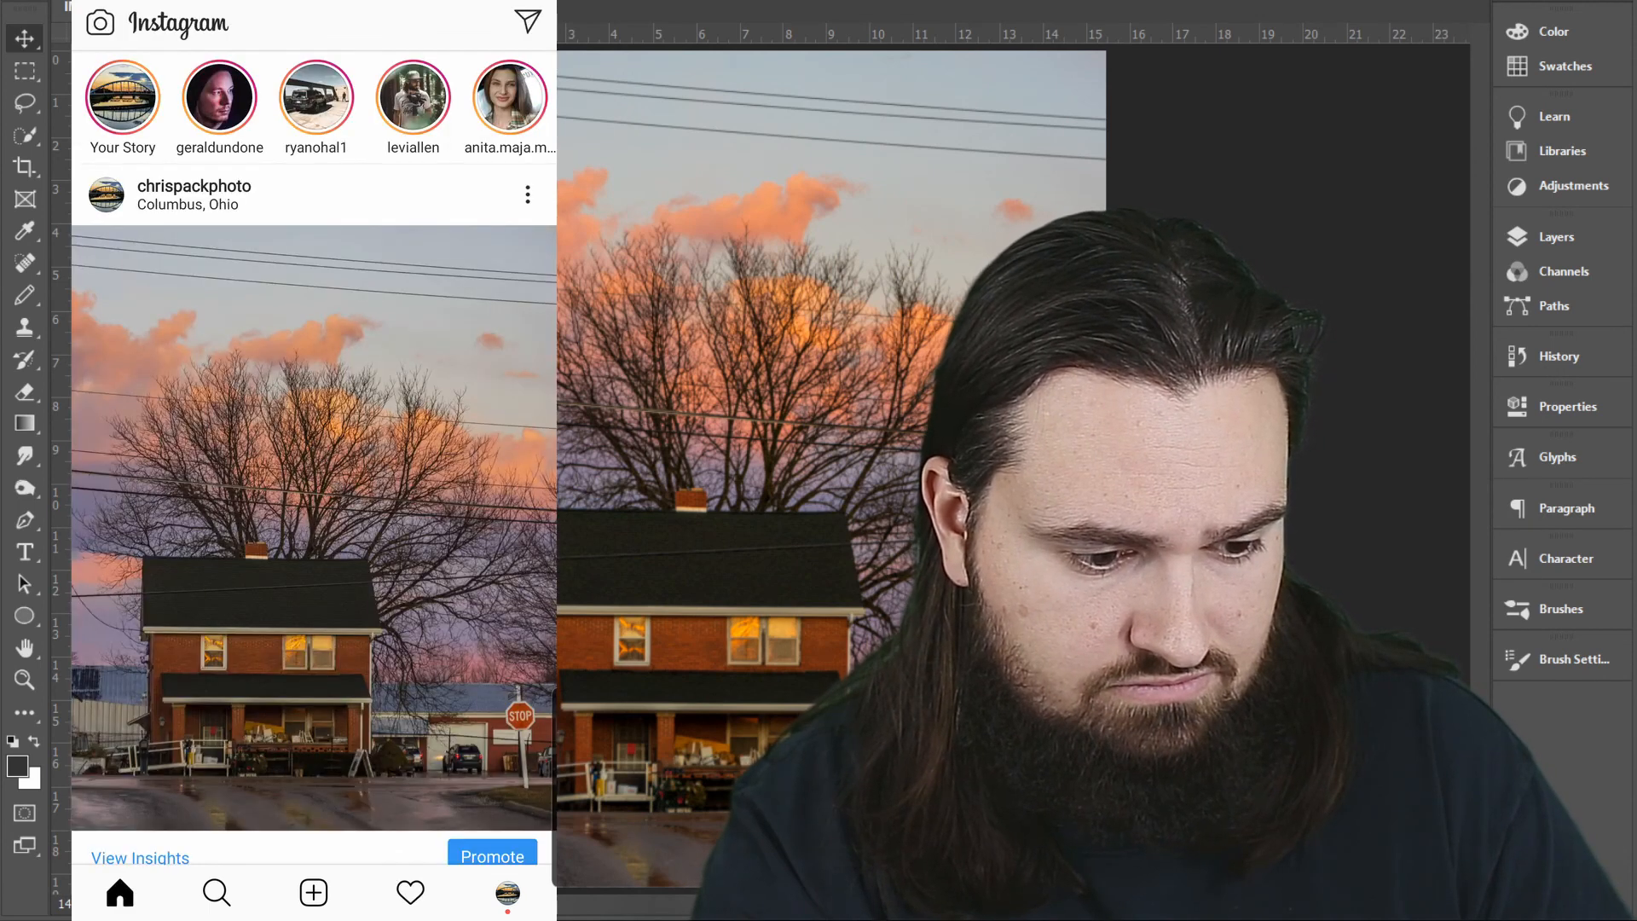